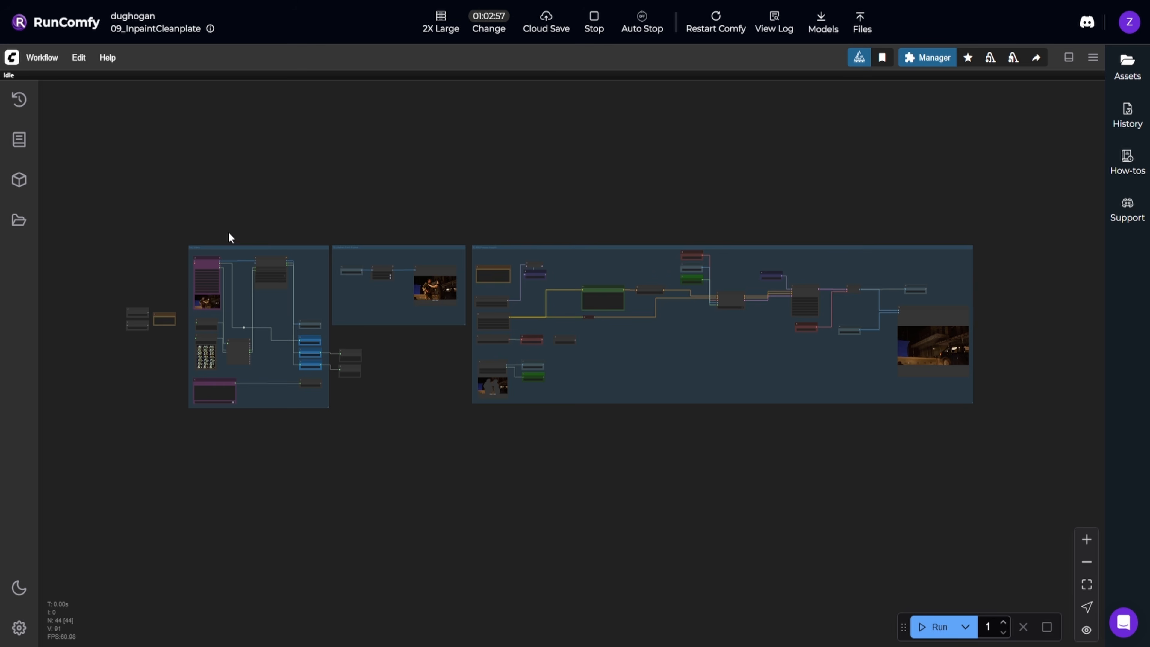
- Delete the Width and Height display nodes fed by the Video Info node in the video group
{"action": "scroll", "coordinate": [186, 244], "scroll_direction": "up", "scroll_amount": 1}
{"action": "scroll", "coordinate": [172, 355], "scroll_direction": "up", "scroll_amount": 3}
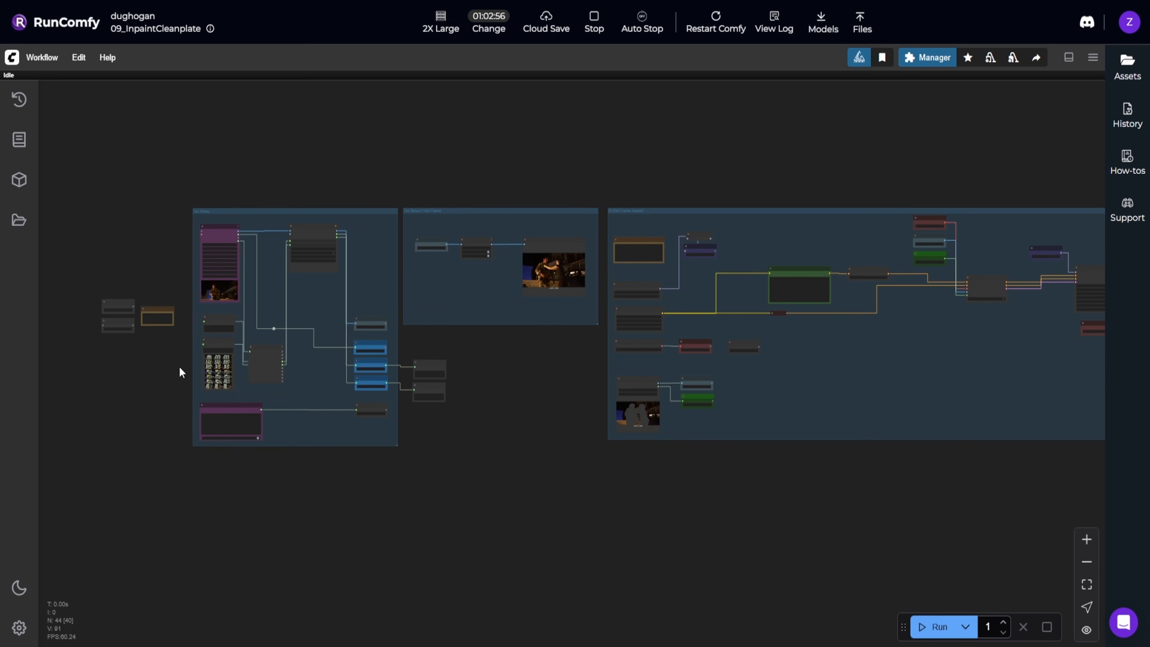
{"action": "scroll", "coordinate": [194, 344], "scroll_direction": "up", "scroll_amount": 3}
{"action": "scroll", "coordinate": [202, 346], "scroll_direction": "up", "scroll_amount": 2}
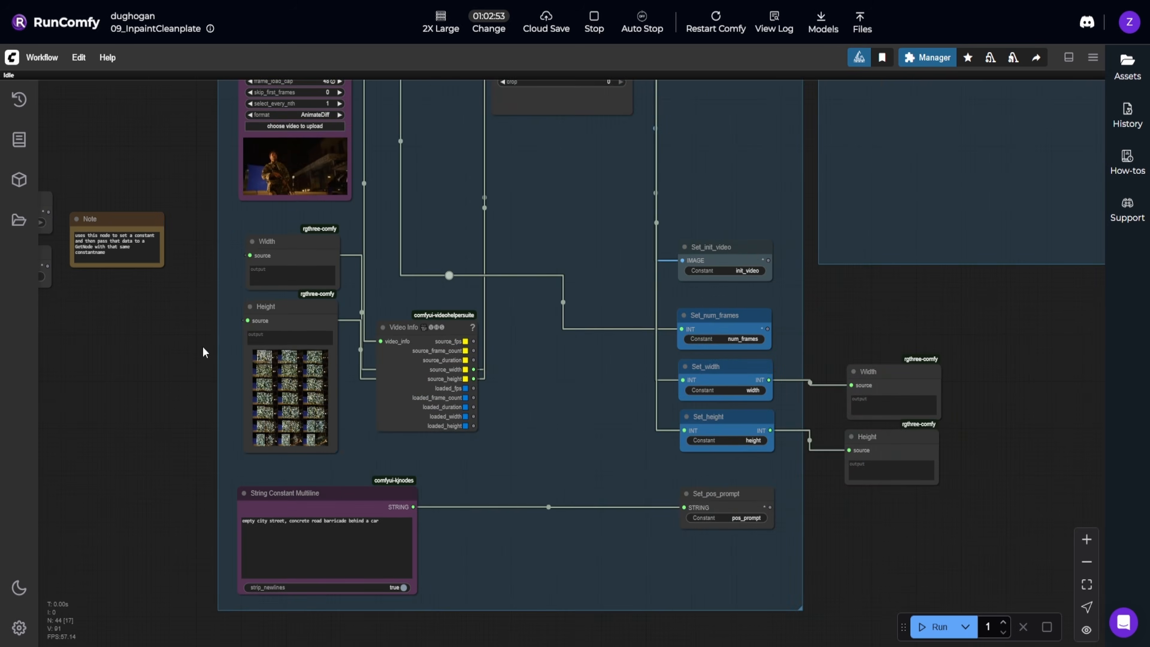
{"action": "scroll", "coordinate": [203, 349], "scroll_direction": "up", "scroll_amount": 1}
{"action": "left_click", "coordinate": [304, 313]}
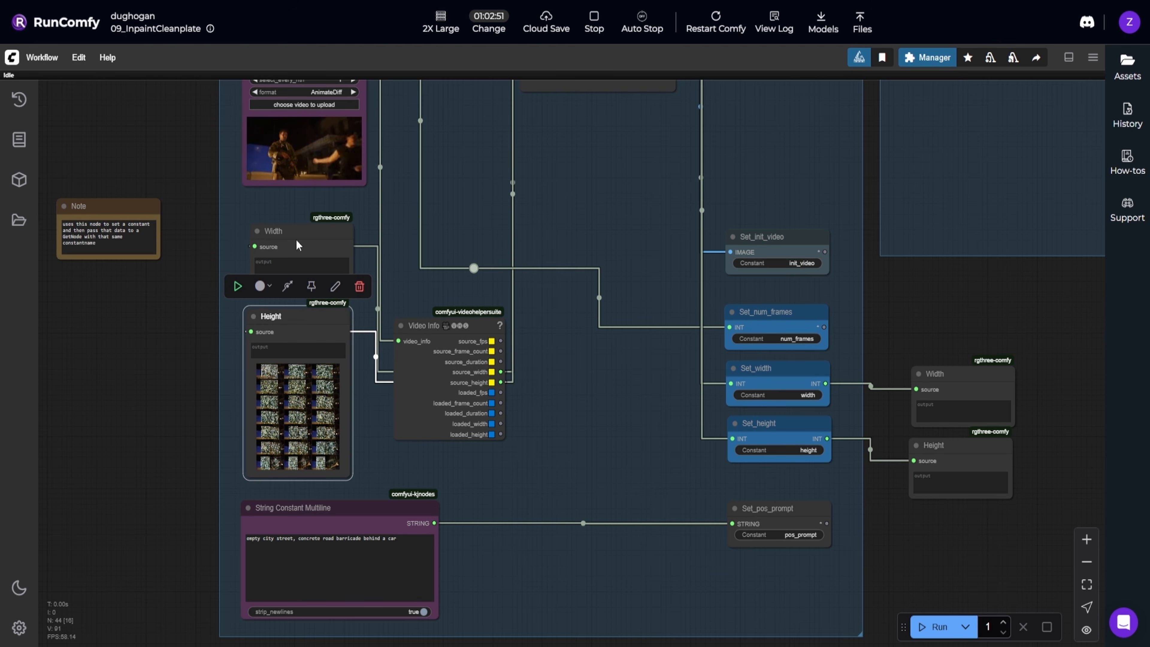
{"action": "left_click", "coordinate": [291, 231]}
{"action": "left_click", "coordinate": [219, 321]}
{"action": "left_click", "coordinate": [301, 322]}
{"action": "left_click", "coordinate": [302, 234], "text": "shift"}
{"action": "key", "text": "Delete"}
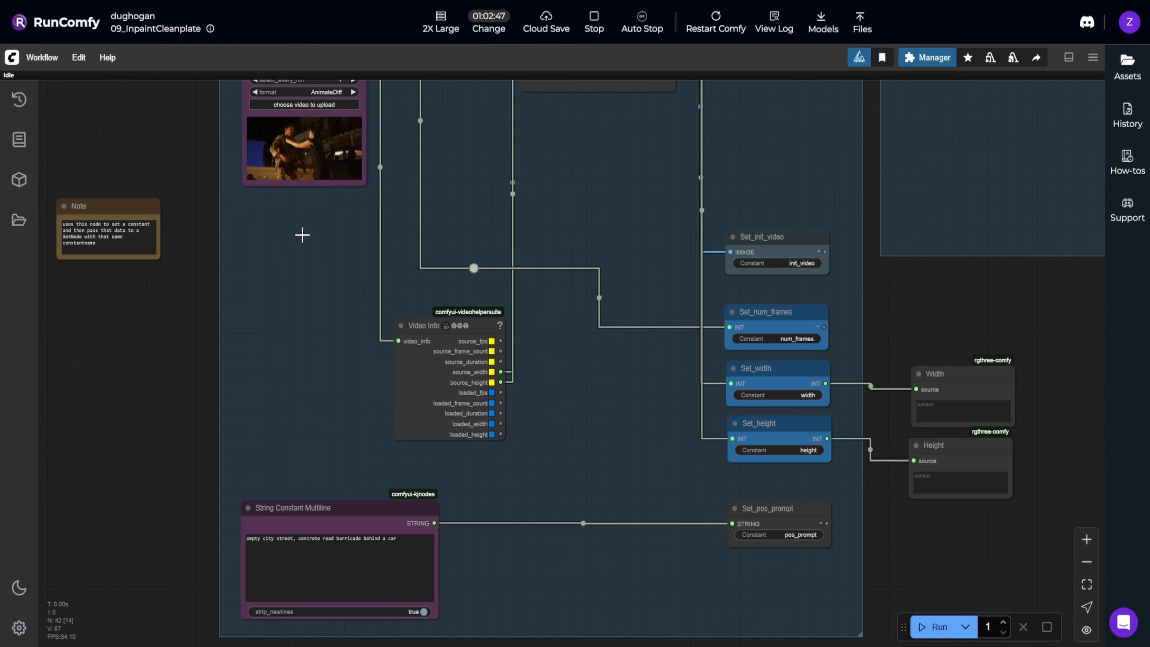
- Pause the shot1_3.mp4 preview in the Load Video (Upload) node
{"action": "left_click_drag", "start_coordinate": [325, 257], "coordinate": [377, 467]}
{"action": "scroll", "coordinate": [330, 407], "scroll_direction": "down", "scroll_amount": 1}
{"action": "scroll", "coordinate": [371, 444], "scroll_direction": "up", "scroll_amount": 1}
{"action": "left_click_drag", "start_coordinate": [460, 220], "coordinate": [497, 293]}
{"action": "scroll", "coordinate": [366, 437], "scroll_direction": "up", "scroll_amount": 7}
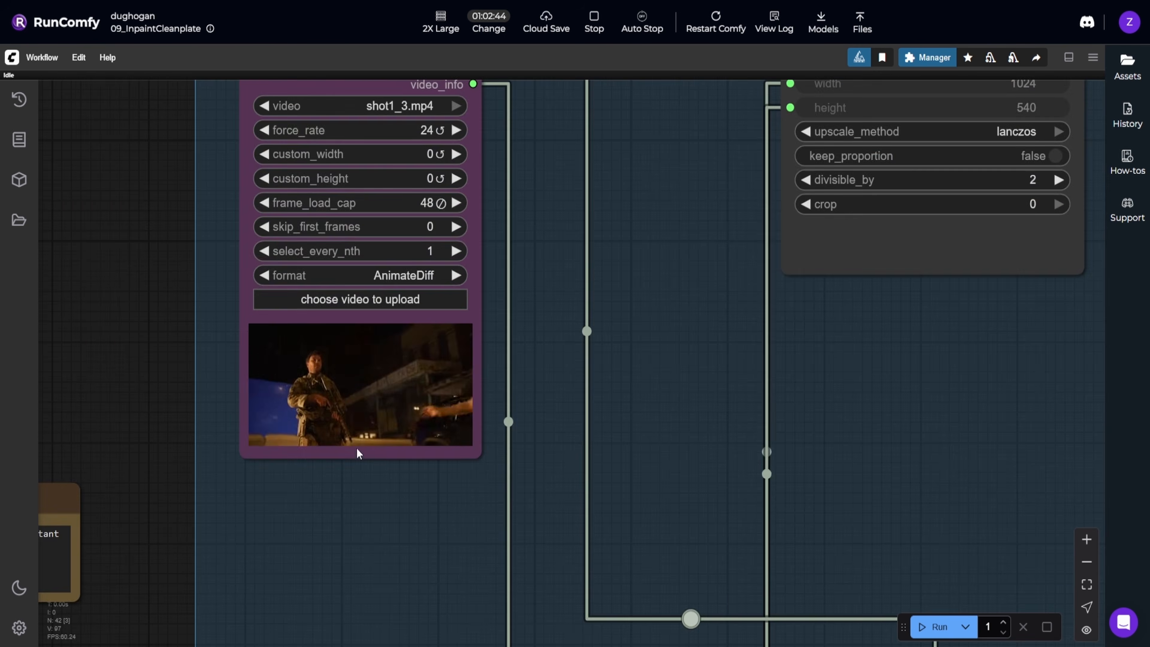
{"action": "scroll", "coordinate": [356, 449], "scroll_direction": "up", "scroll_amount": 6}
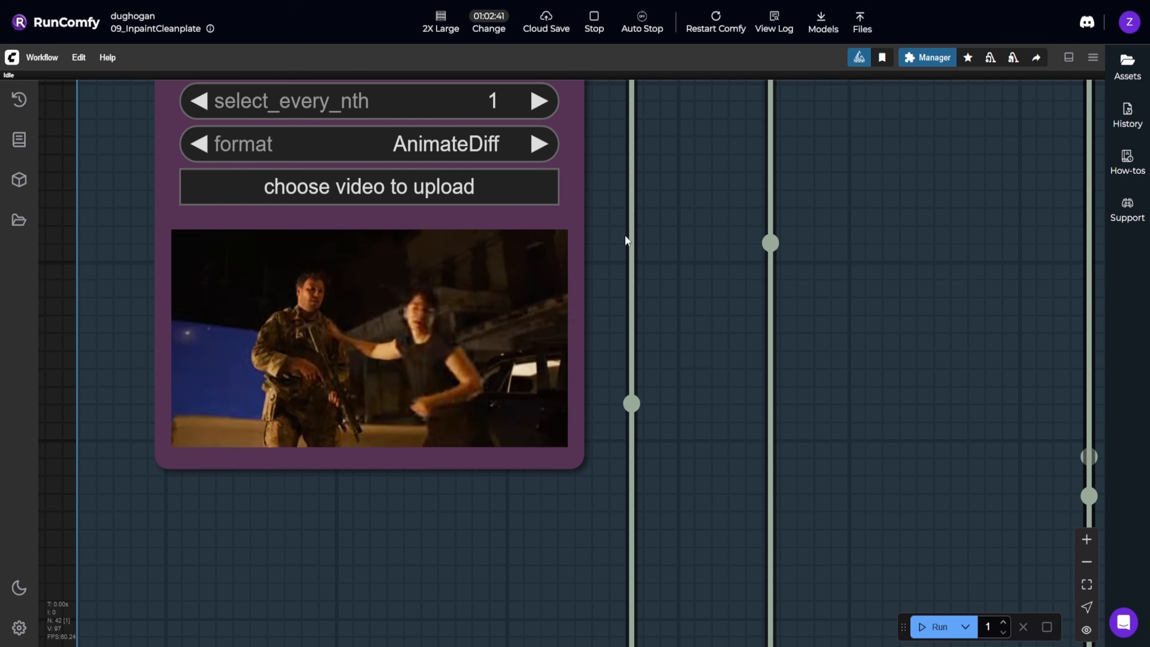
{"action": "left_click_drag", "start_coordinate": [625, 236], "coordinate": [626, 308]}
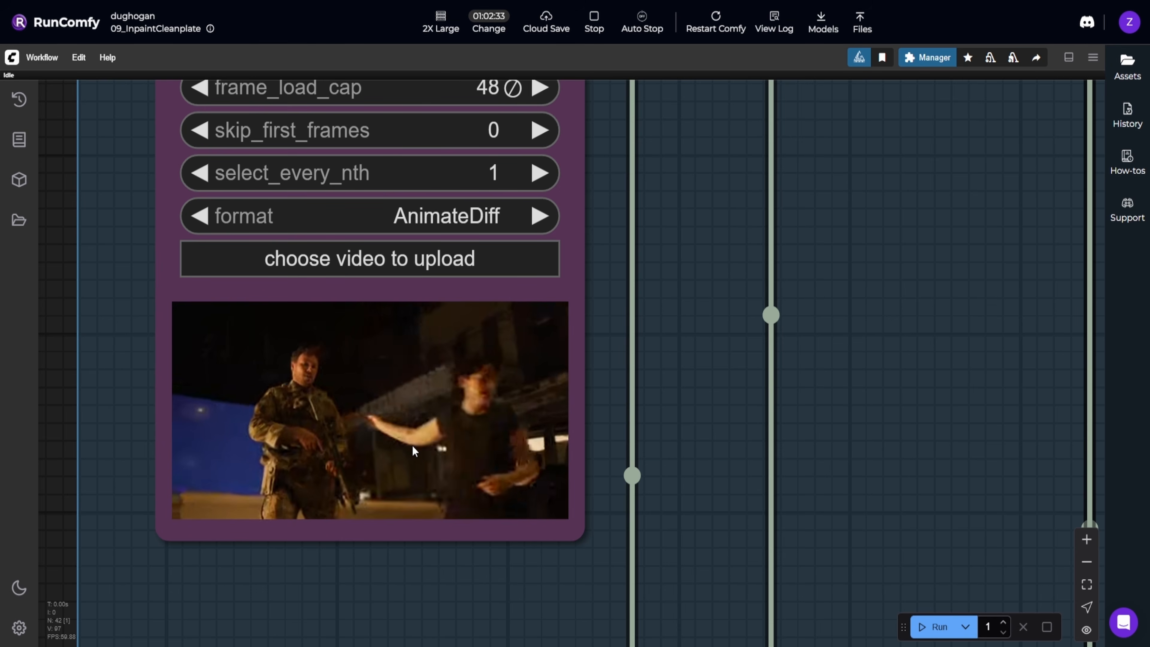
{"action": "scroll", "coordinate": [412, 445], "scroll_direction": "down", "scroll_amount": 5}
{"action": "scroll", "coordinate": [356, 435], "scroll_direction": "up", "scroll_amount": 4}
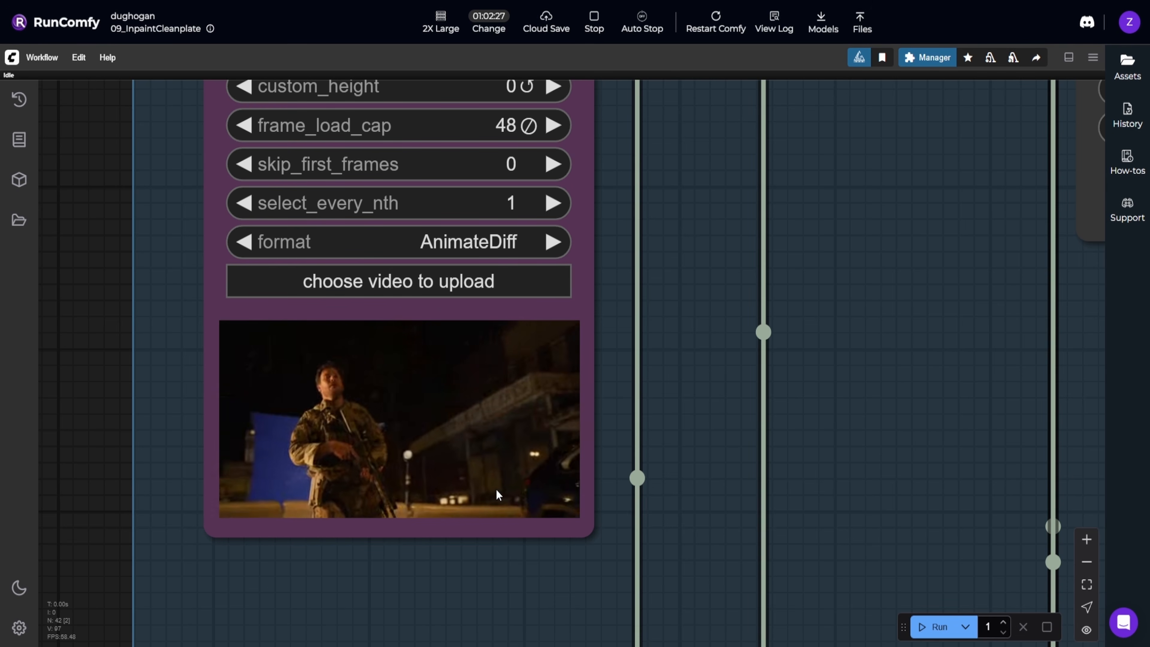
{"action": "right_click", "coordinate": [403, 418]}
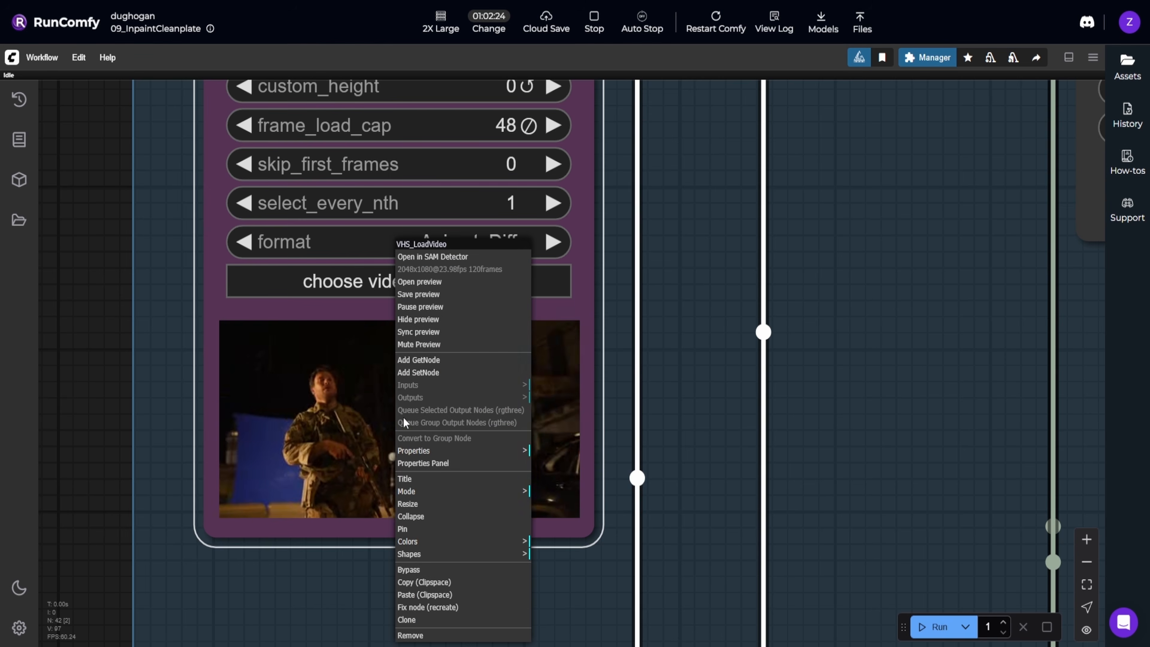
{"action": "left_click", "coordinate": [442, 307]}
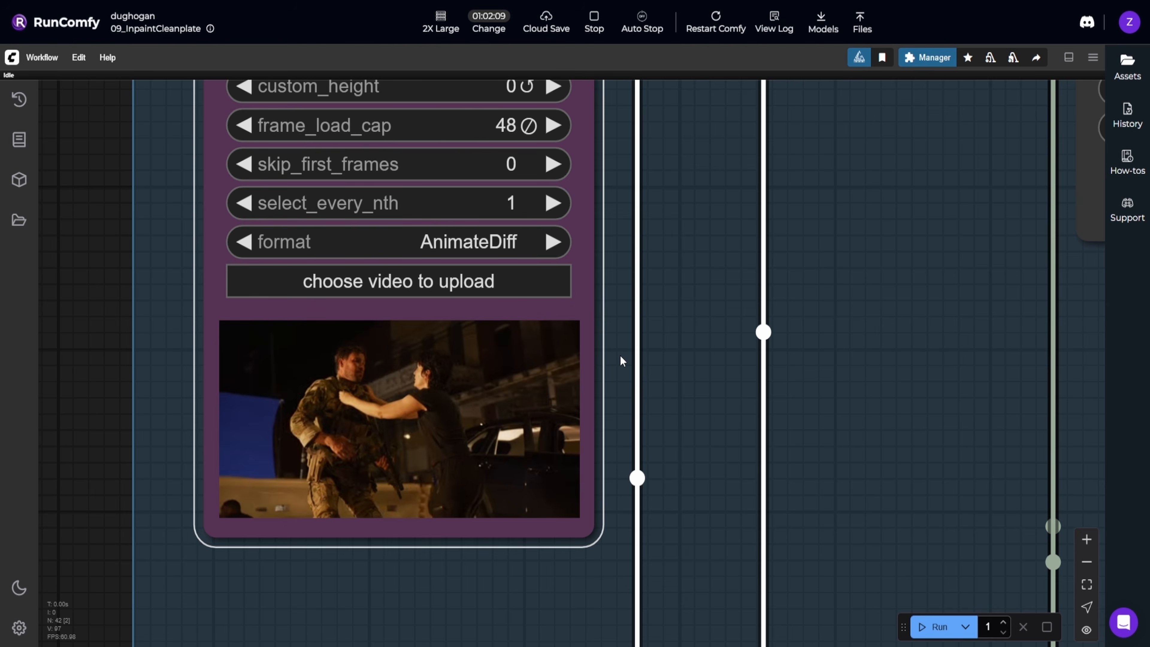
- Align the loose SetNode directly beneath the GetNode, beside the note about setting constants
{"action": "scroll", "coordinate": [620, 356], "scroll_direction": "down", "scroll_amount": 5}
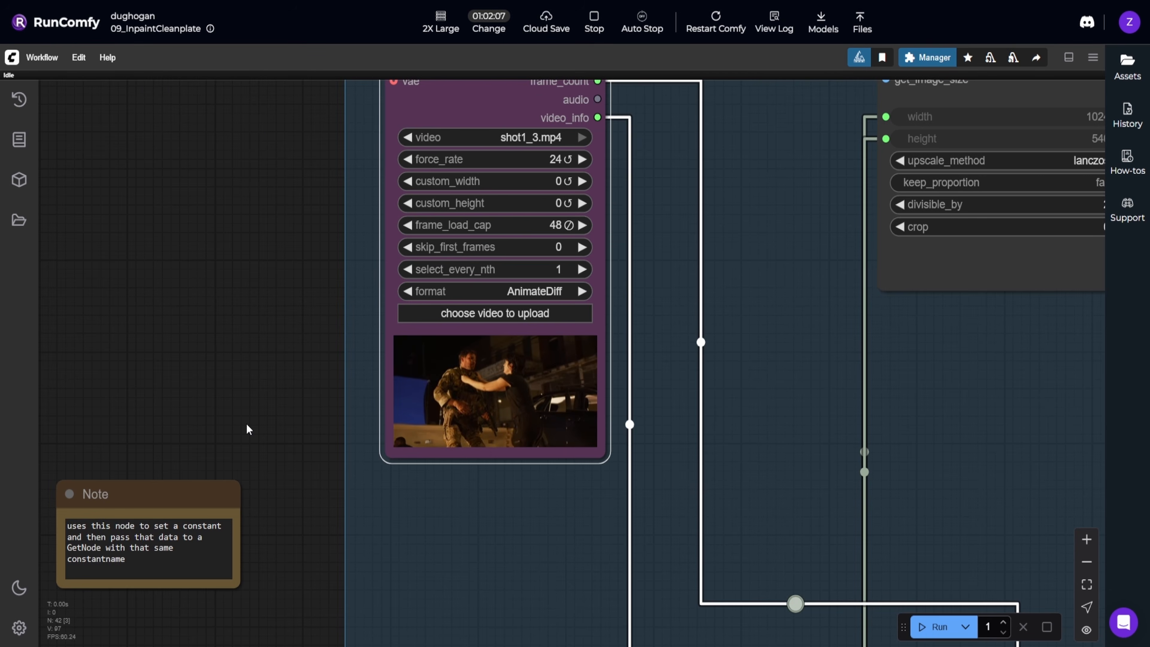
{"action": "left_click_drag", "start_coordinate": [246, 426], "coordinate": [185, 411]}
{"action": "left_click_drag", "start_coordinate": [683, 287], "coordinate": [687, 324]}
{"action": "left_click_drag", "start_coordinate": [185, 434], "coordinate": [246, 420]}
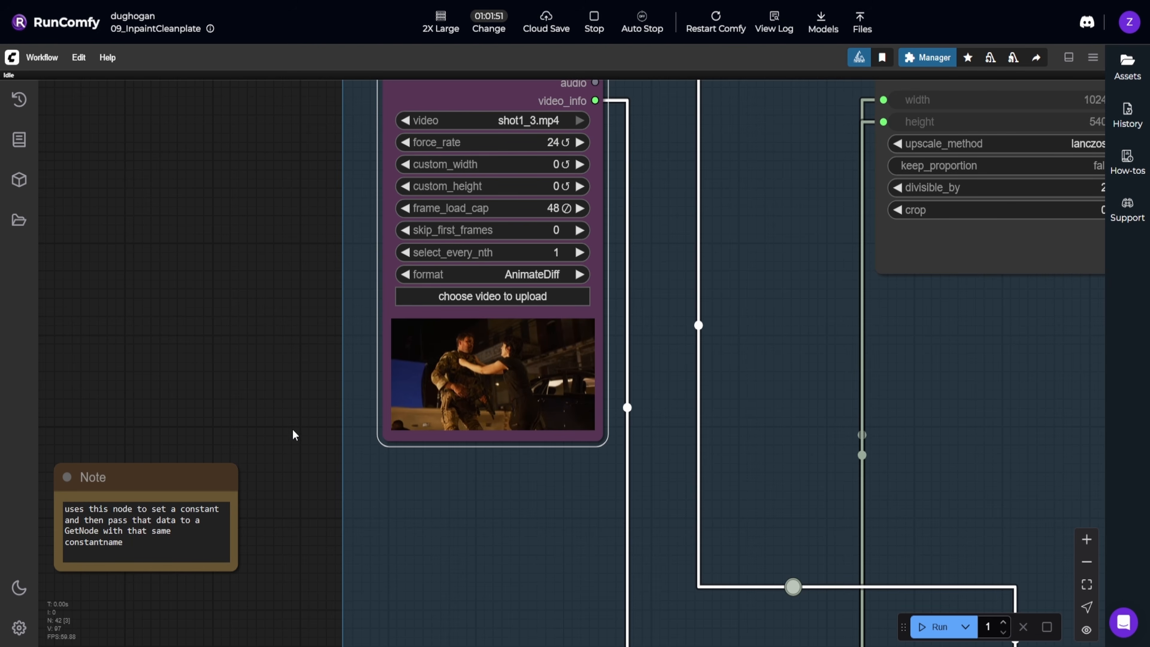
{"action": "scroll", "coordinate": [292, 429], "scroll_direction": "down", "scroll_amount": 3}
{"action": "left_click_drag", "start_coordinate": [351, 502], "coordinate": [705, 416]}
{"action": "scroll", "coordinate": [474, 363], "scroll_direction": "up", "scroll_amount": 4}
{"action": "left_click_drag", "start_coordinate": [364, 407], "coordinate": [380, 414]}
{"action": "left_click_drag", "start_coordinate": [348, 303], "coordinate": [348, 301]}
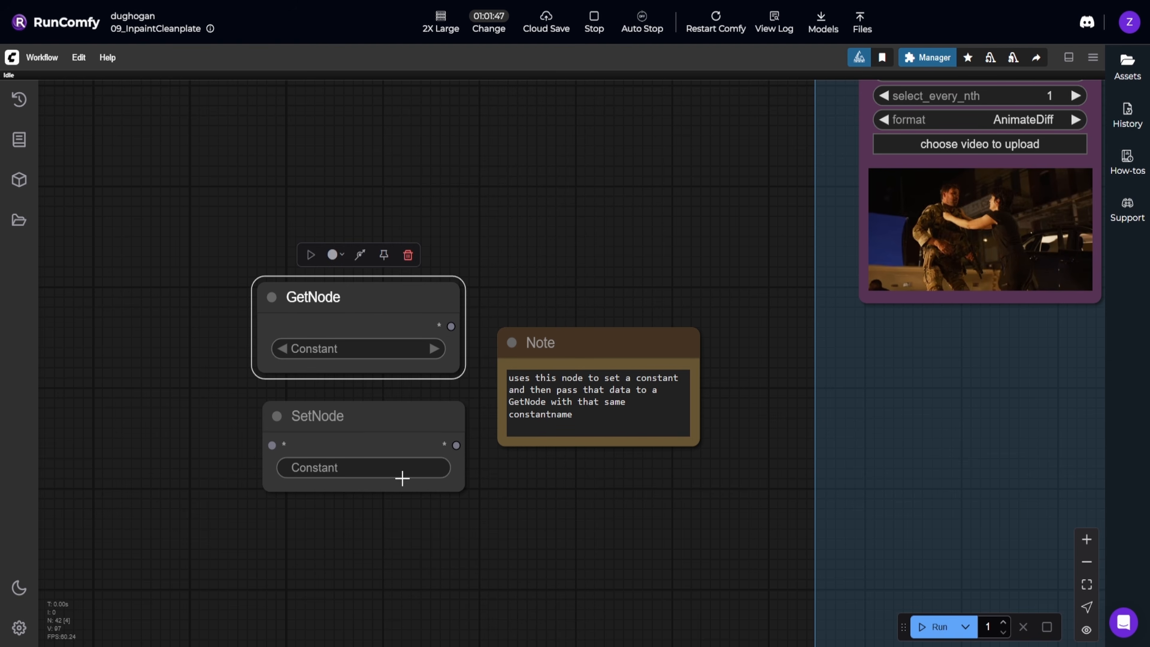
{"action": "left_click_drag", "start_coordinate": [362, 429], "coordinate": [386, 409]}
{"action": "left_click", "coordinate": [664, 528]}
{"action": "left_click", "coordinate": [557, 517]}
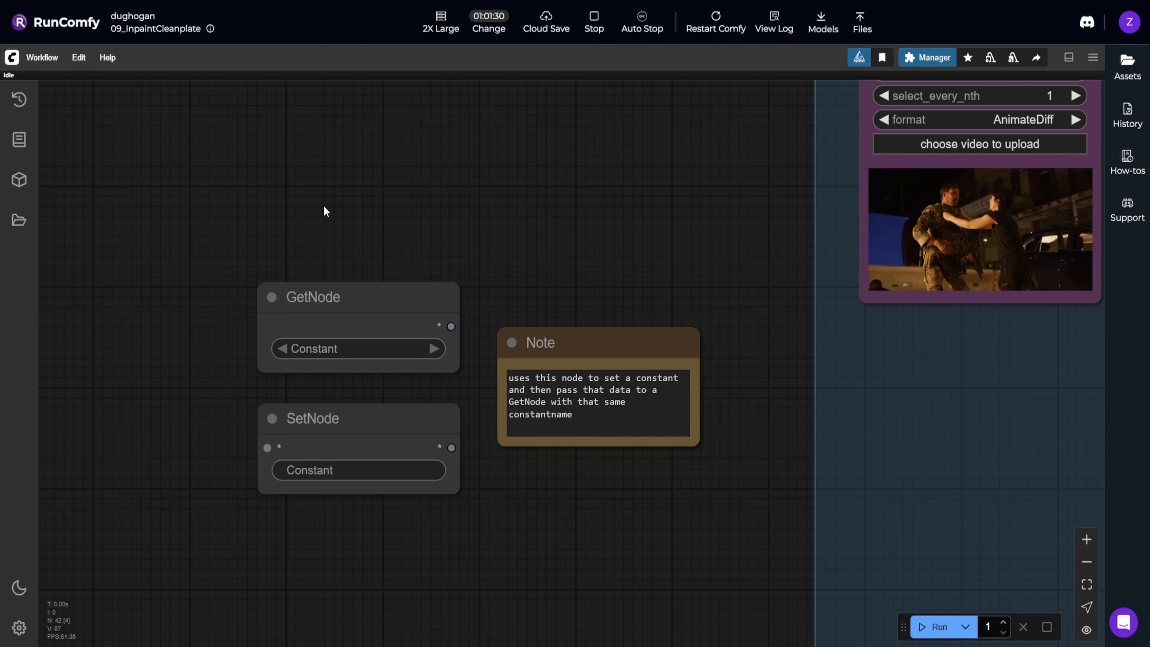
- Try pulling a connection from the GetNode's output onto empty canvas
{"action": "left_click_drag", "start_coordinate": [451, 326], "coordinate": [512, 164]}
{"action": "left_click", "coordinate": [353, 426]}
{"action": "scroll", "coordinate": [333, 272], "scroll_direction": "down", "scroll_amount": 1}
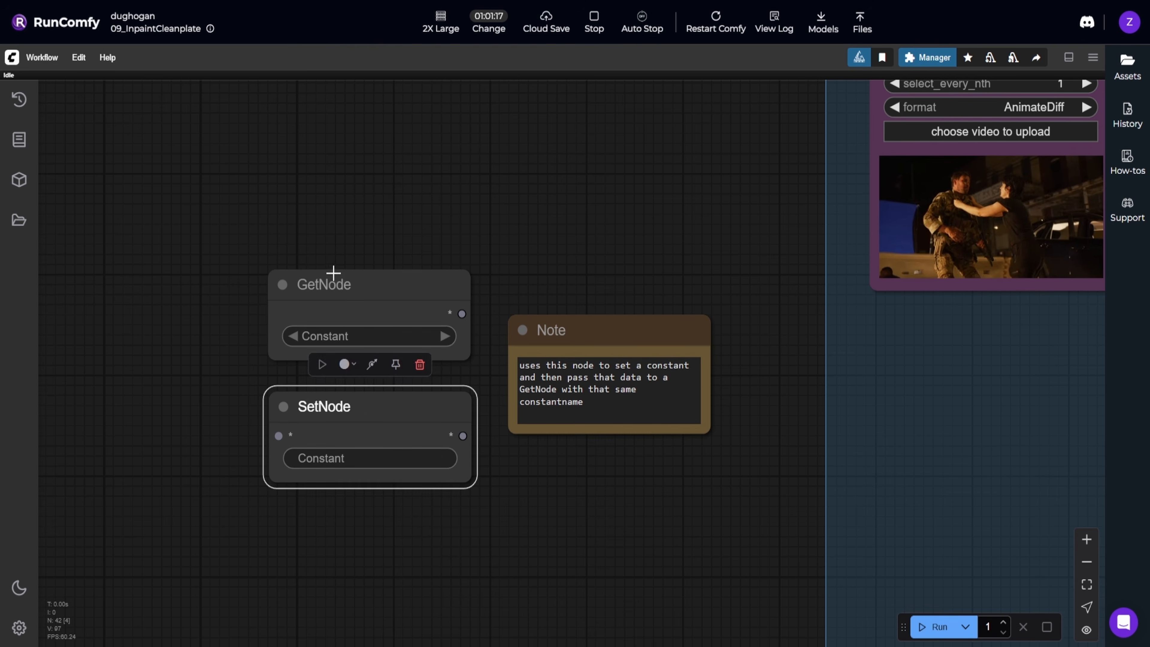
{"action": "left_click", "coordinate": [358, 283]}
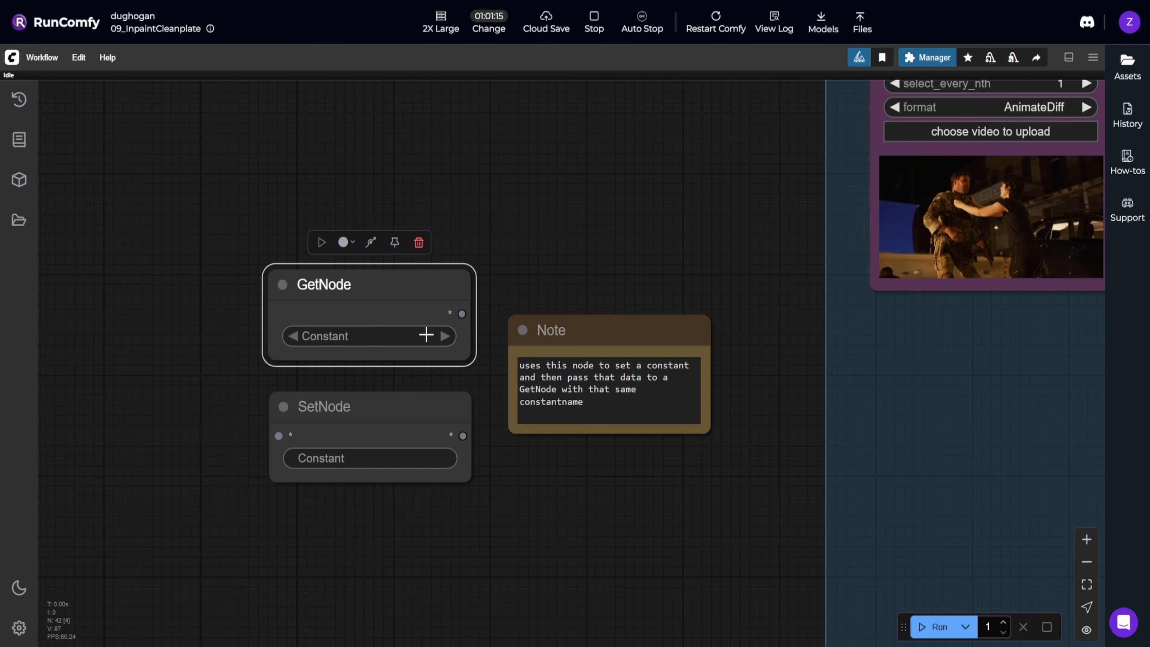
{"action": "left_click_drag", "start_coordinate": [462, 313], "coordinate": [566, 277]}
{"action": "left_click", "coordinate": [730, 295]}
- Select the Load Video (Upload) node in the 1a) Video group
{"action": "left_click_drag", "start_coordinate": [730, 295], "coordinate": [303, 421]}
{"action": "scroll", "coordinate": [433, 370], "scroll_direction": "down", "scroll_amount": 3}
{"action": "scroll", "coordinate": [437, 365], "scroll_direction": "down", "scroll_amount": 2}
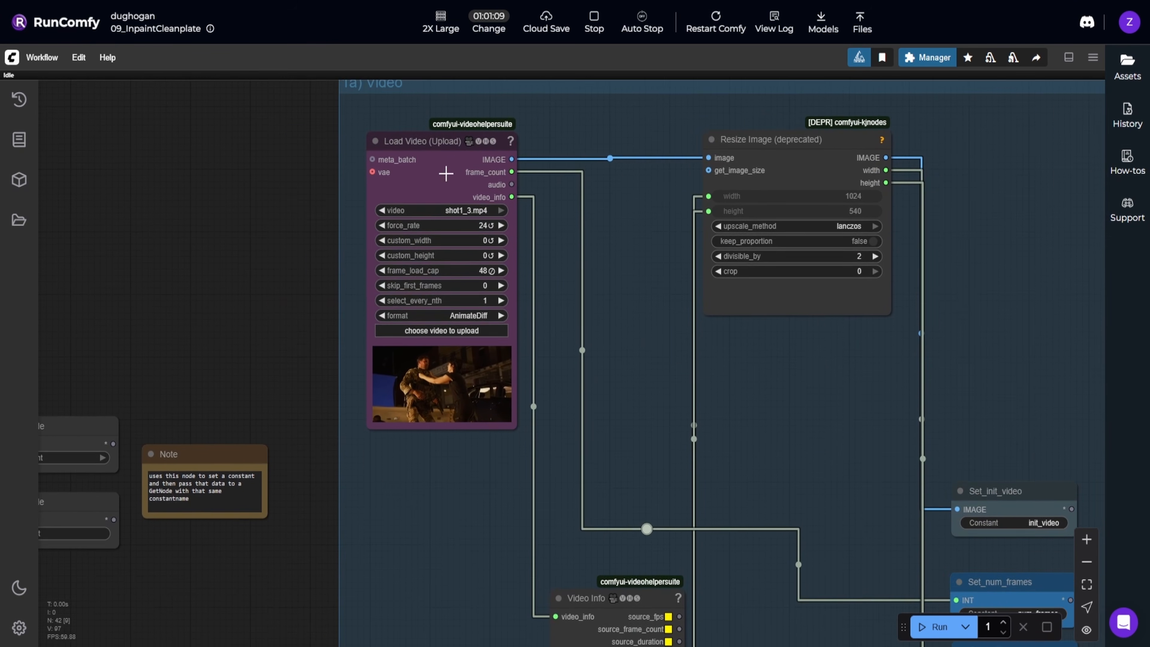
{"action": "left_click_drag", "start_coordinate": [304, 211], "coordinate": [245, 264]}
{"action": "left_click_drag", "start_coordinate": [233, 222], "coordinate": [158, 272]}
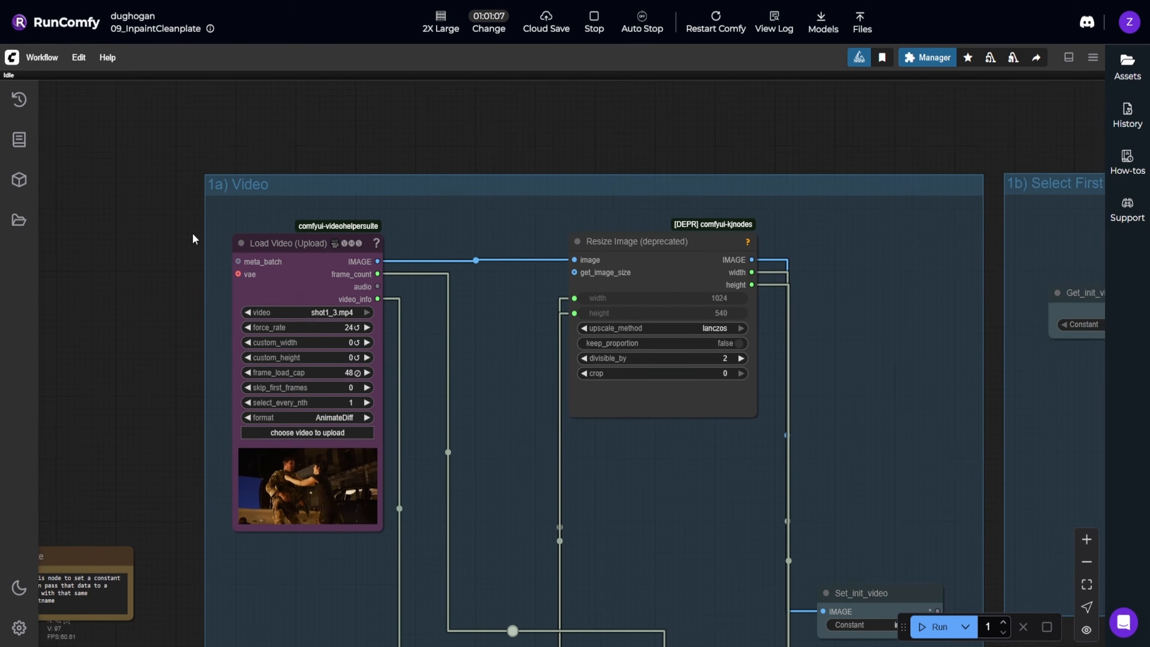
{"action": "scroll", "coordinate": [192, 234], "scroll_direction": "up", "scroll_amount": 3}
{"action": "left_click_drag", "start_coordinate": [262, 266], "coordinate": [261, 220]}
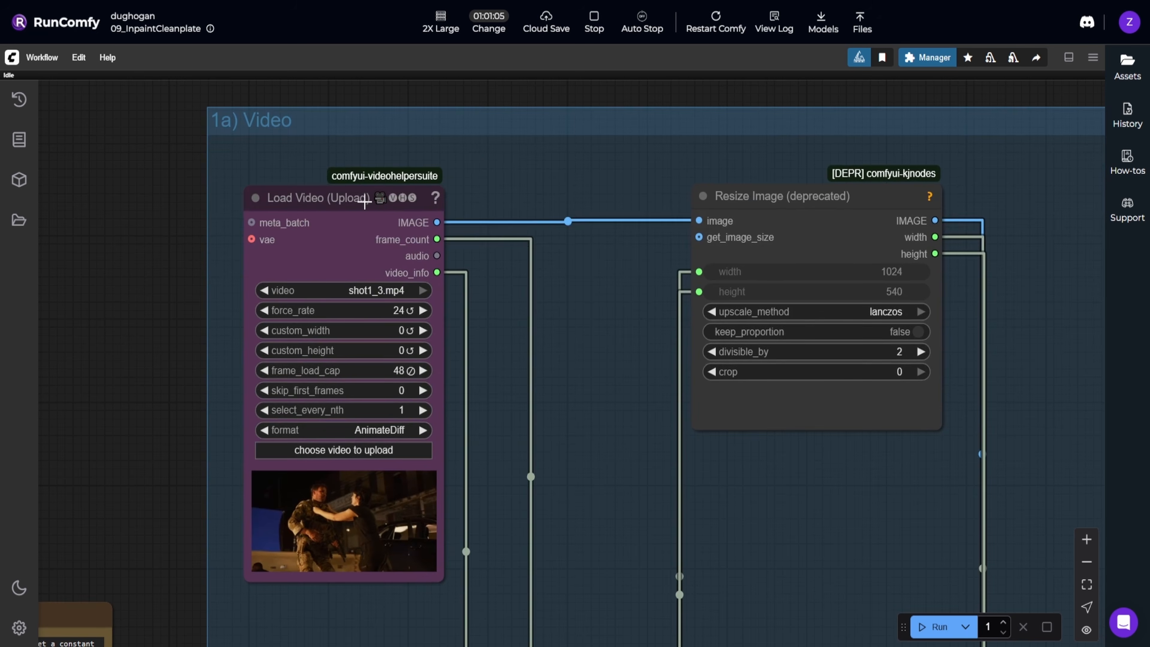
{"action": "left_click_drag", "start_coordinate": [364, 201], "coordinate": [362, 201]}
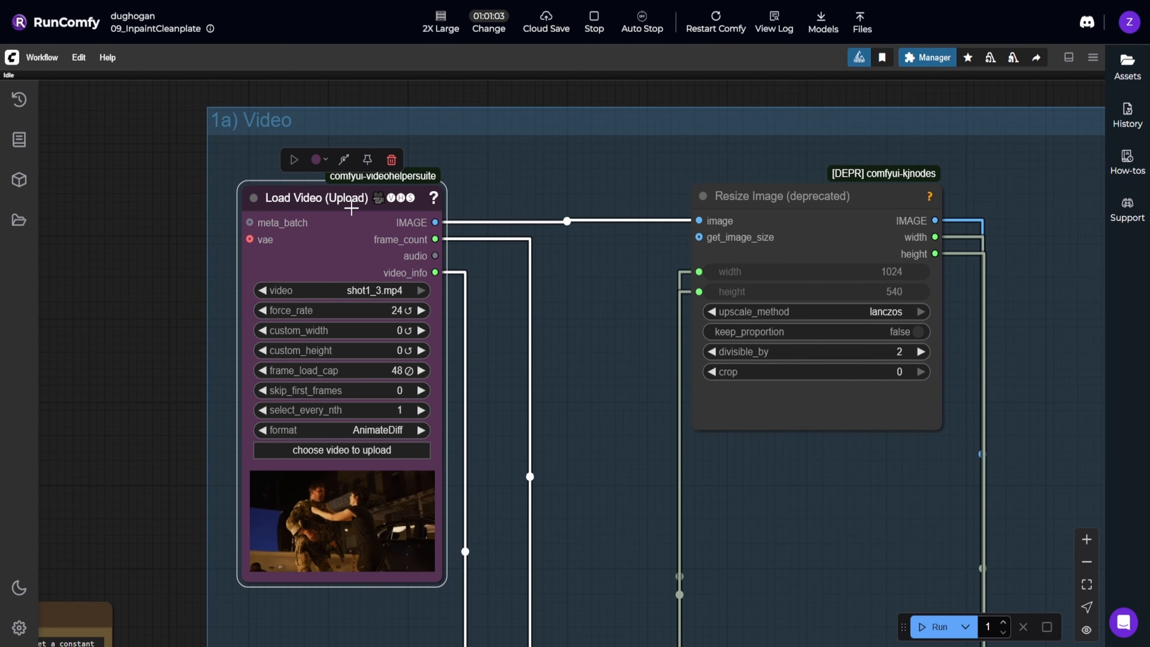
- Search the node library for "load video" and close the search without adding a node
{"action": "double_click", "coordinate": [513, 167]}
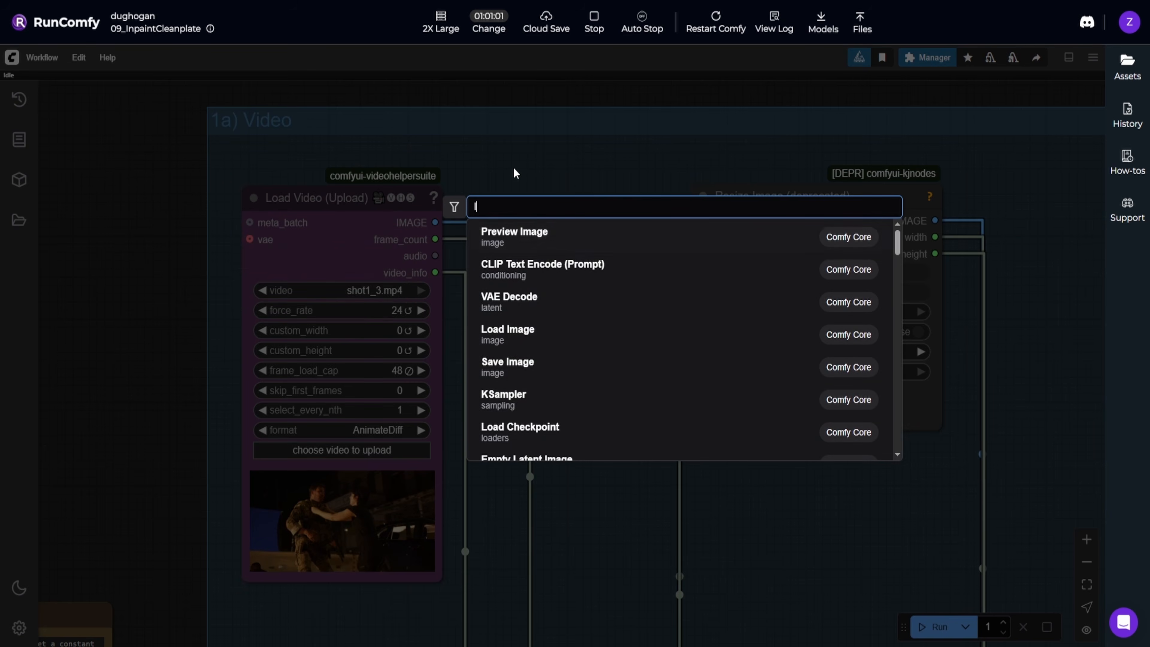
{"action": "type", "text": "load "}
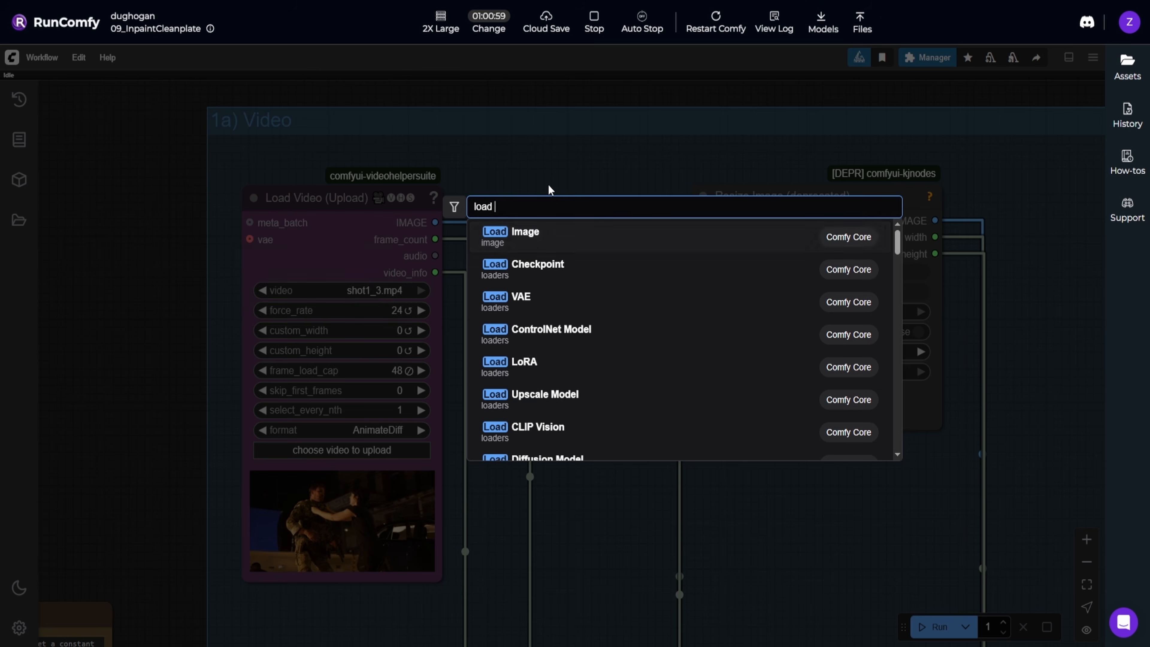
{"action": "type", "text": "video"}
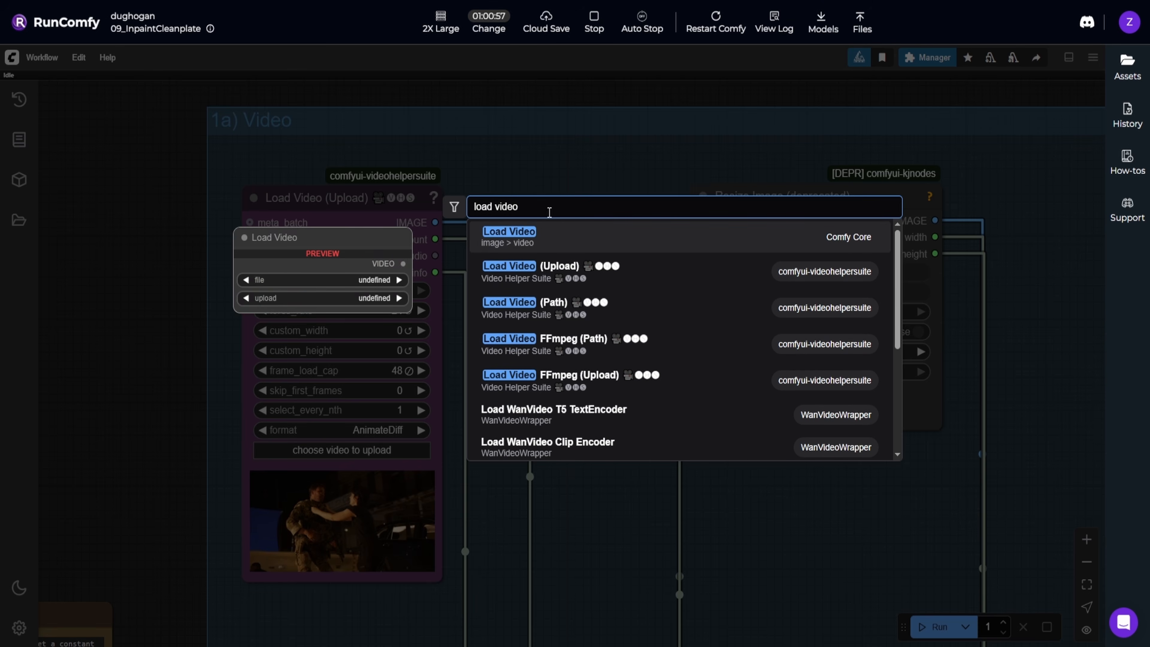
{"action": "left_click", "coordinate": [554, 156]}
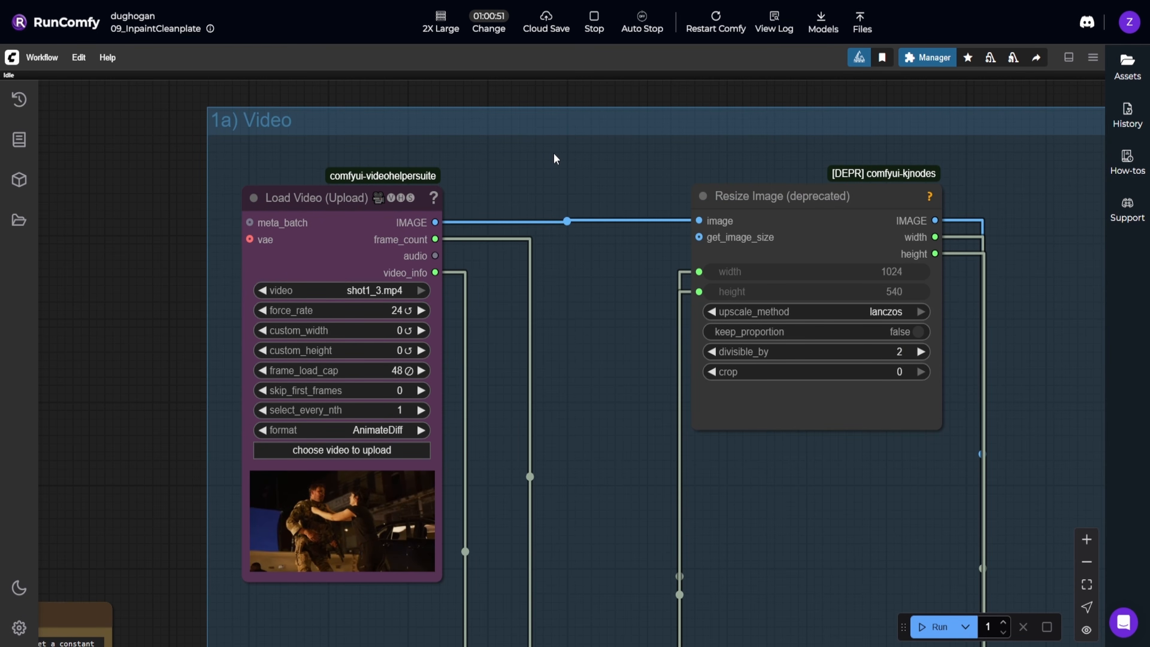
- Examine the Video Info node's source width and height links and the Resize Image (deprecated) node they feed
{"action": "scroll", "coordinate": [540, 311], "scroll_direction": "down", "scroll_amount": 4}
{"action": "left_click_drag", "start_coordinate": [574, 445], "coordinate": [506, 213]}
{"action": "mouse_move", "coordinate": [492, 423]}
{"action": "left_mouse_down"}
{"action": "mouse_move", "coordinate": [466, 420]}
{"action": "mouse_move", "coordinate": [482, 419]}
{"action": "left_mouse_up"}
{"action": "left_click", "coordinate": [602, 424]}
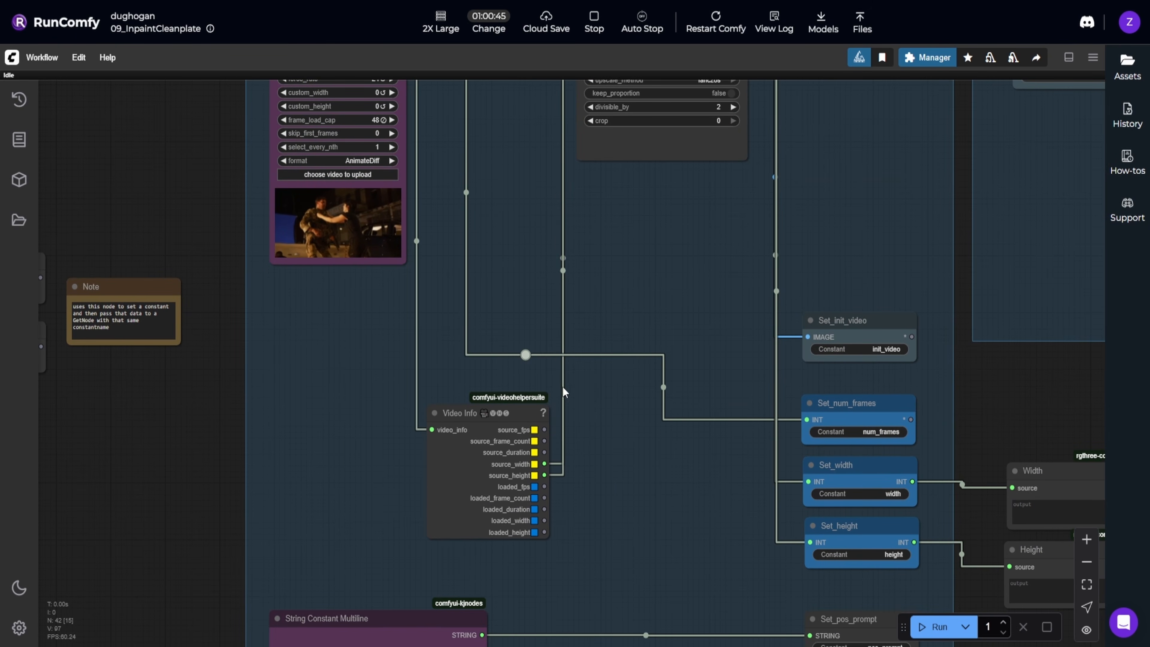
{"action": "left_click_drag", "start_coordinate": [522, 236], "coordinate": [482, 320]}
{"action": "scroll", "coordinate": [483, 320], "scroll_direction": "up", "scroll_amount": 1}
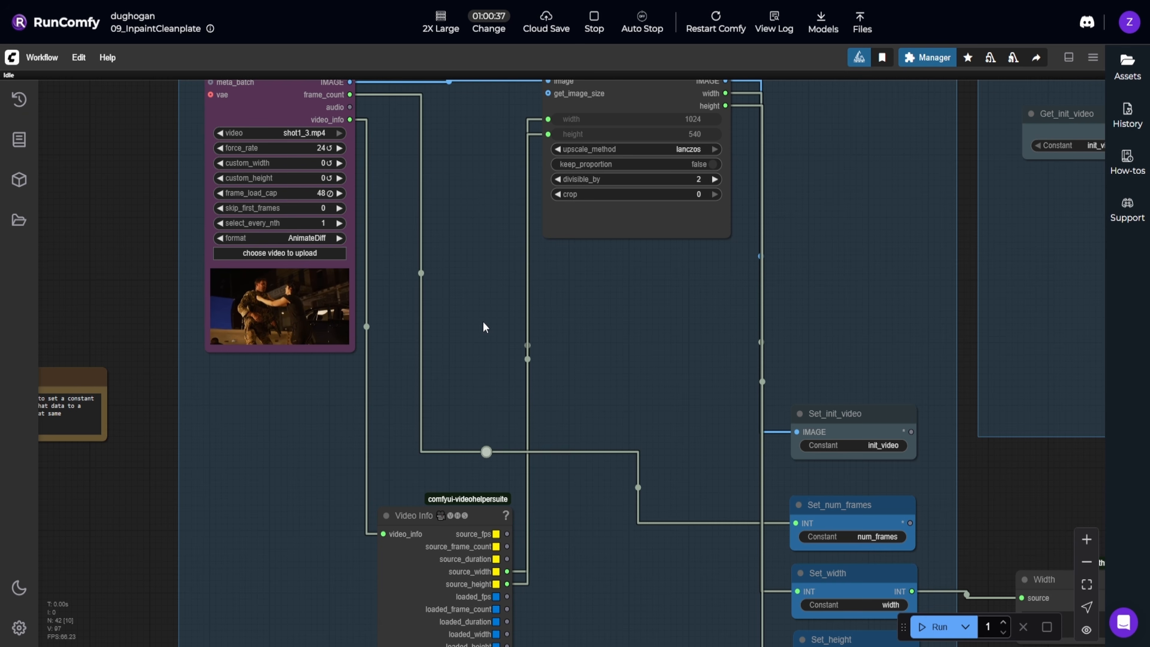
{"action": "left_click_drag", "start_coordinate": [561, 527], "coordinate": [525, 479]}
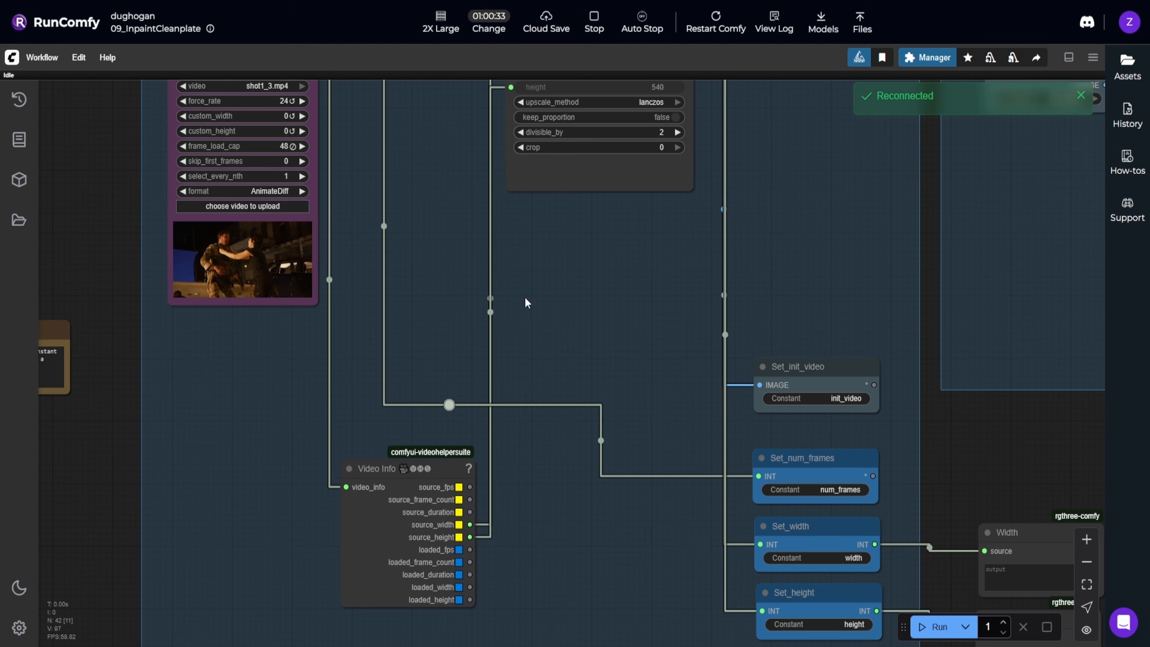
{"action": "left_click_drag", "start_coordinate": [535, 247], "coordinate": [504, 402]}
{"action": "scroll", "coordinate": [503, 399], "scroll_direction": "up", "scroll_amount": 1}
{"action": "left_click", "coordinate": [557, 159]}
{"action": "left_click_drag", "start_coordinate": [558, 159], "coordinate": [564, 159]}
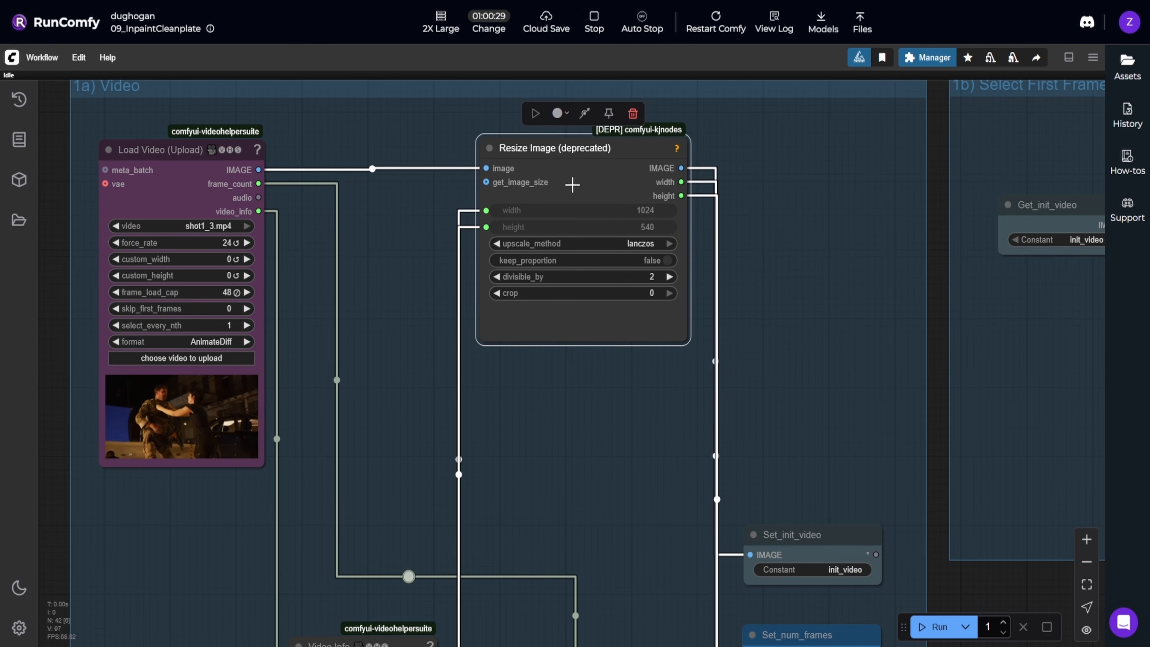
{"action": "left_click_drag", "start_coordinate": [782, 210], "coordinate": [744, 261]}
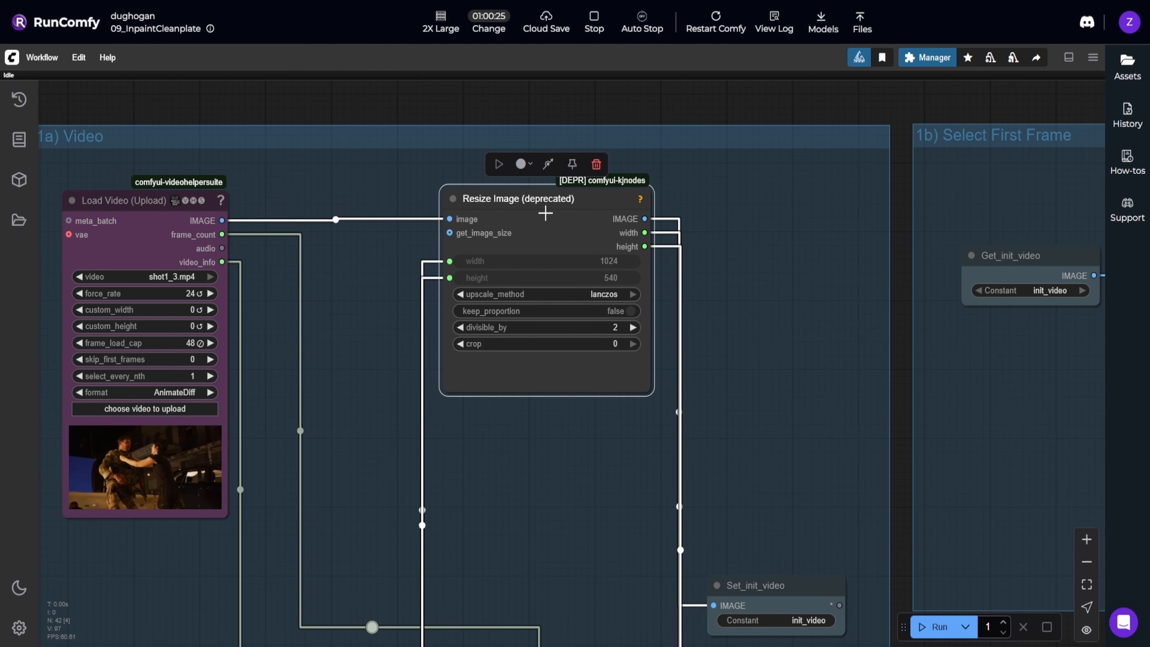
- Add an Upscale Image node and place it directly below the Resize Image (deprecated) node
{"action": "double_click", "coordinate": [517, 450]}
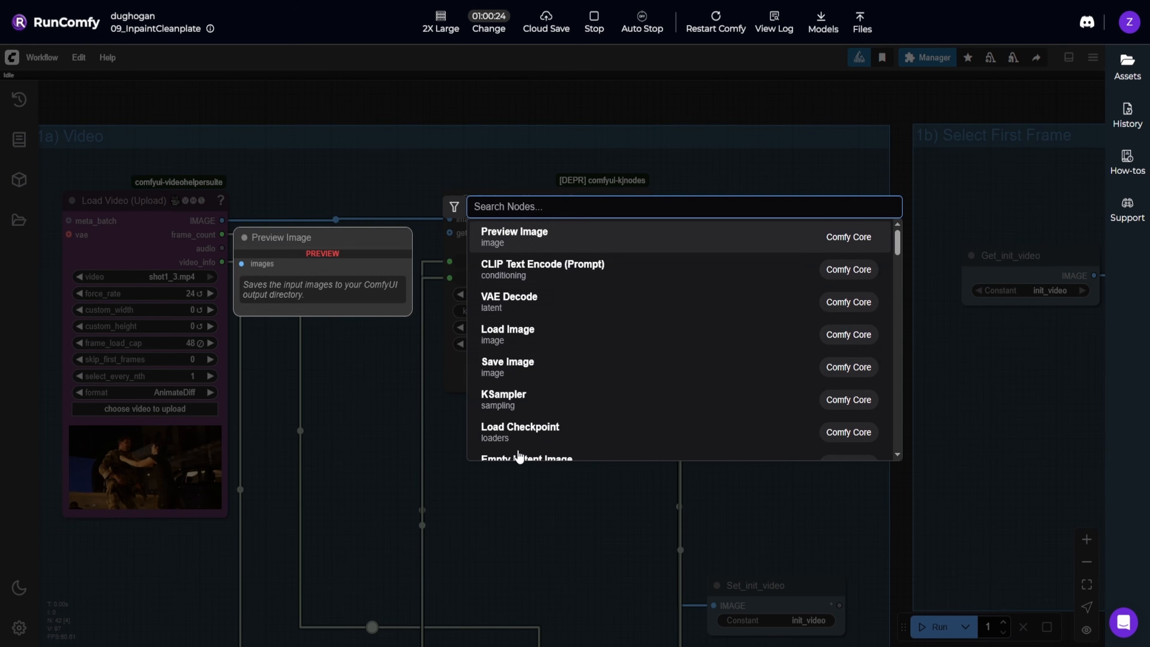
{"action": "type", "text": "upscale"}
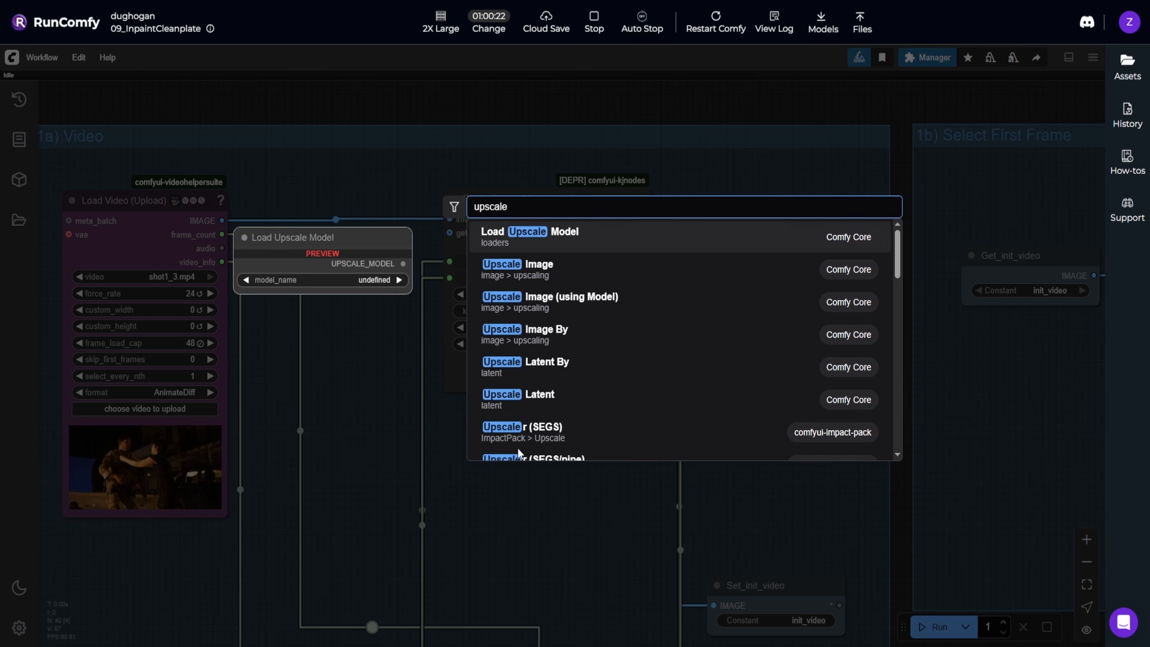
{"action": "left_click", "coordinate": [573, 276]}
{"action": "left_click_drag", "start_coordinate": [575, 448], "coordinate": [524, 433]}
{"action": "left_click", "coordinate": [749, 459]}
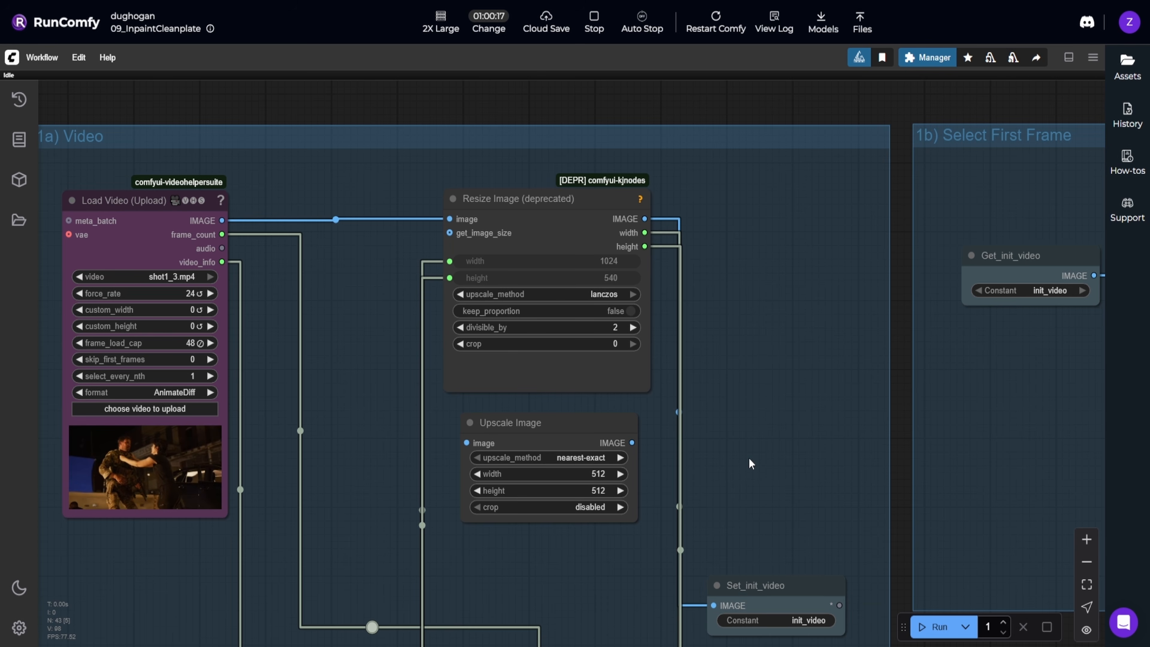
- Compare the Resize Image (deprecated) node with the Upscale Image node by selecting each in turn
{"action": "left_click", "coordinate": [514, 200]}
{"action": "mouse_move", "coordinate": [527, 205]}
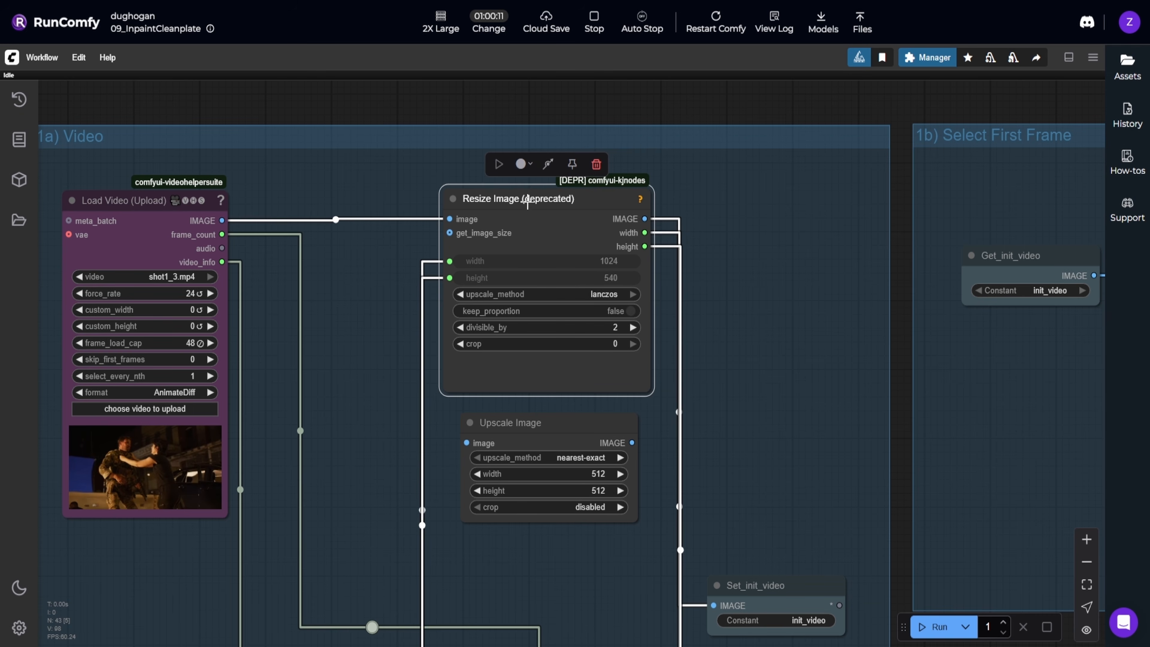
{"action": "left_click", "coordinate": [520, 421]}
{"action": "left_click", "coordinate": [527, 209]}
{"action": "left_click", "coordinate": [536, 424]}
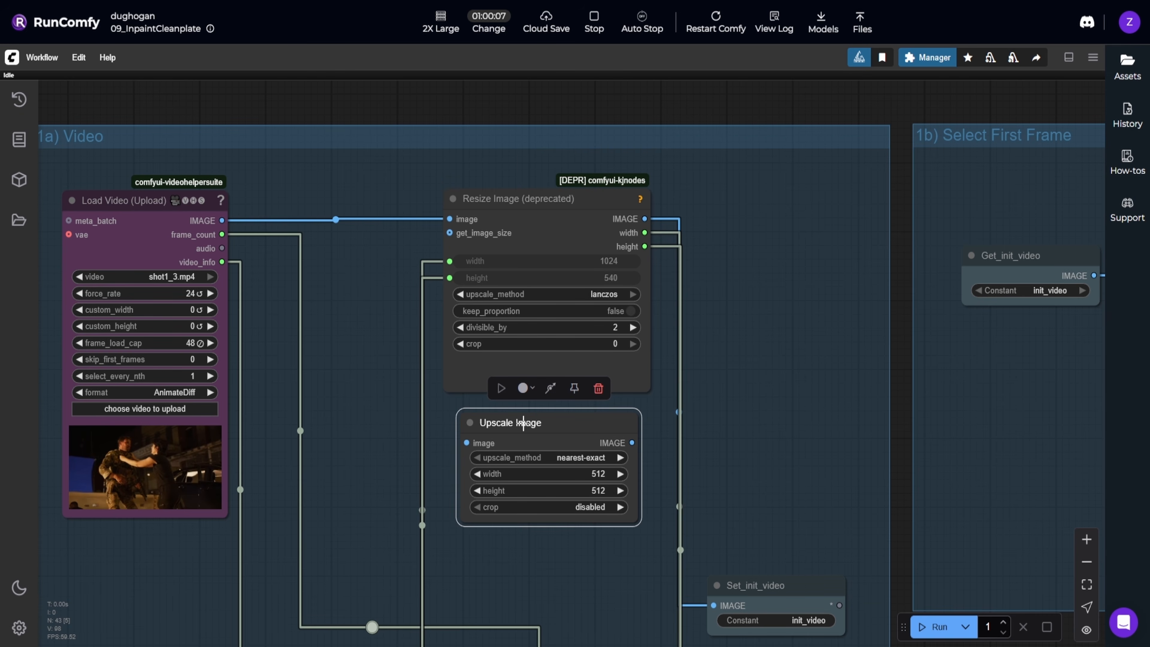
- Connect the Video Info node's source_width and source_height outputs to the Upscale Image node's width and height inputs
{"action": "left_click_drag", "start_coordinate": [484, 558], "coordinate": [444, 333]}
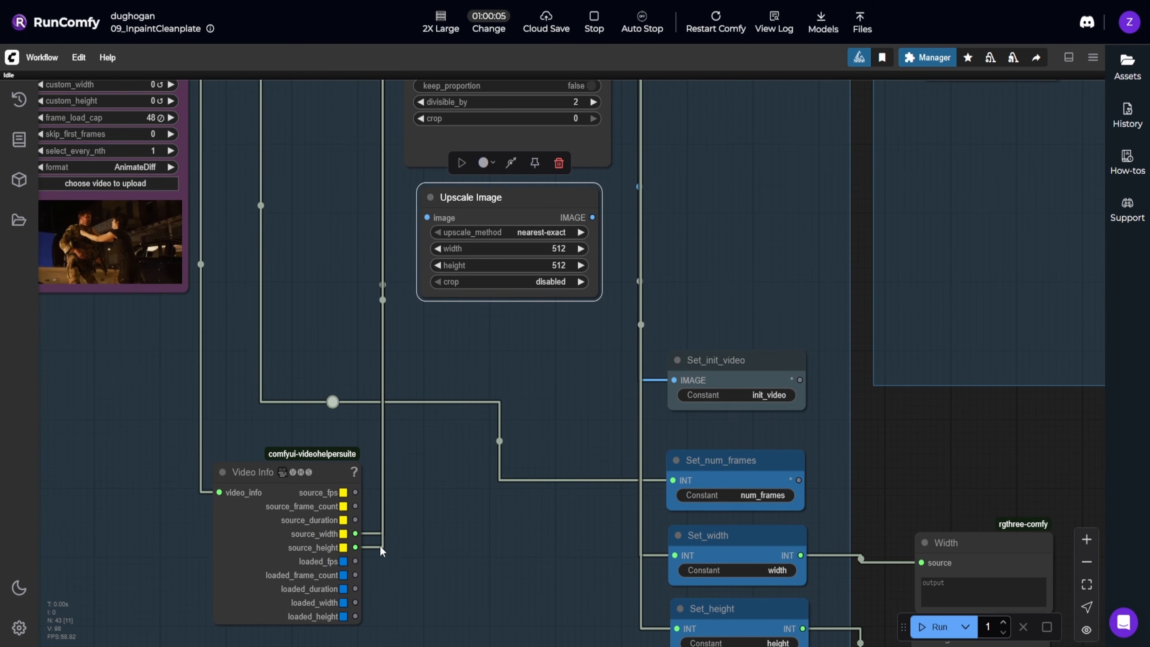
{"action": "left_click_drag", "start_coordinate": [355, 533], "coordinate": [427, 248]}
{"action": "left_click_drag", "start_coordinate": [355, 547], "coordinate": [427, 265]}
- Delete the Upscale Image node below the Resize Image (deprecated) node
{"action": "left_click_drag", "start_coordinate": [594, 214], "coordinate": [500, 370]}
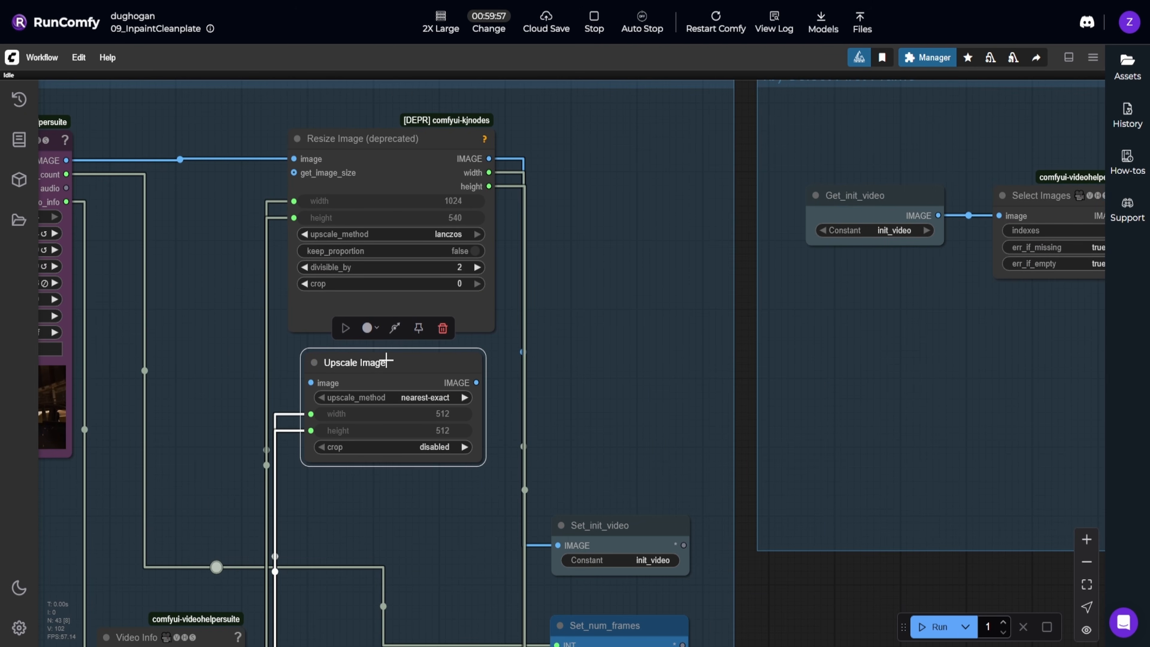
{"action": "key", "text": "Delete"}
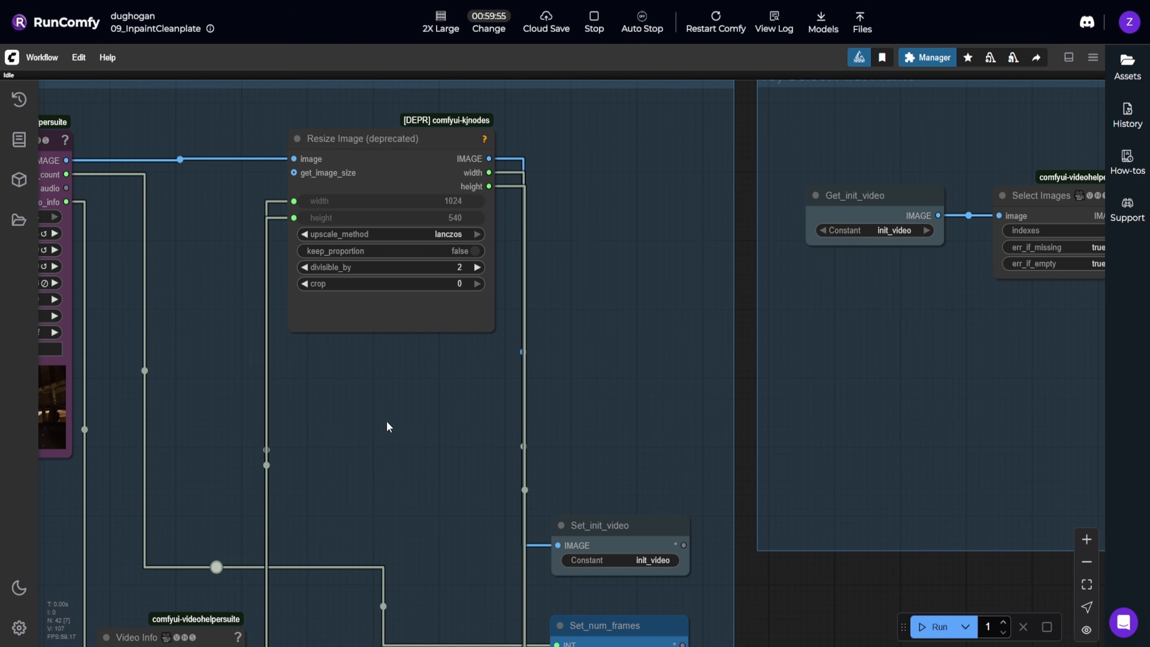
- Examine the Resize Image (deprecated) node's settings and follow its image output to the Set_init_video node
{"action": "scroll", "coordinate": [362, 349], "scroll_direction": "left", "scroll_amount": 2}
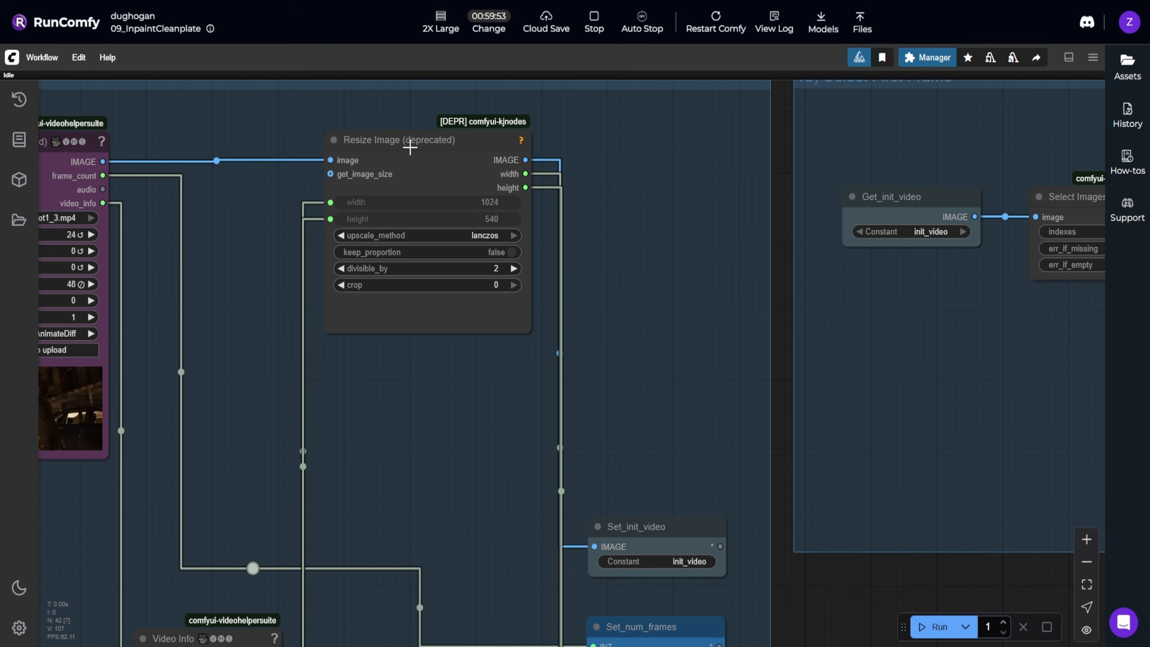
{"action": "mouse_move", "coordinate": [342, 379]}
{"action": "left_mouse_down"}
{"action": "mouse_move", "coordinate": [371, 281]}
{"action": "mouse_move", "coordinate": [340, 380]}
{"action": "left_mouse_up"}
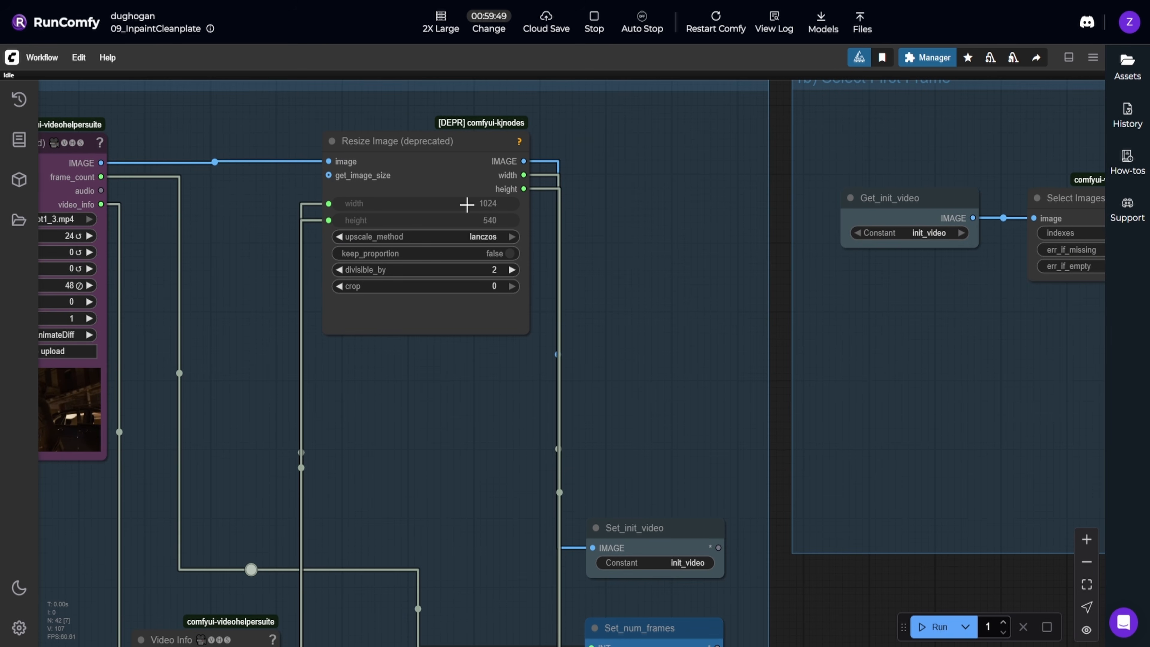
{"action": "left_click_drag", "start_coordinate": [539, 417], "coordinate": [516, 475]}
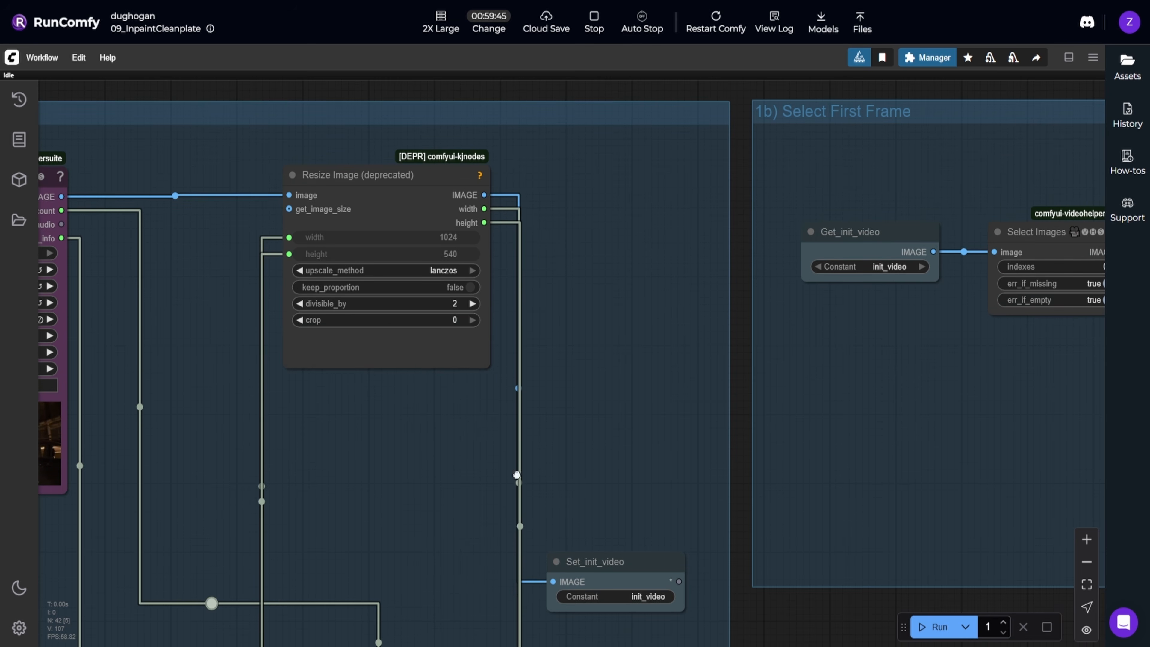
{"action": "left_click_drag", "start_coordinate": [510, 529], "coordinate": [484, 478]}
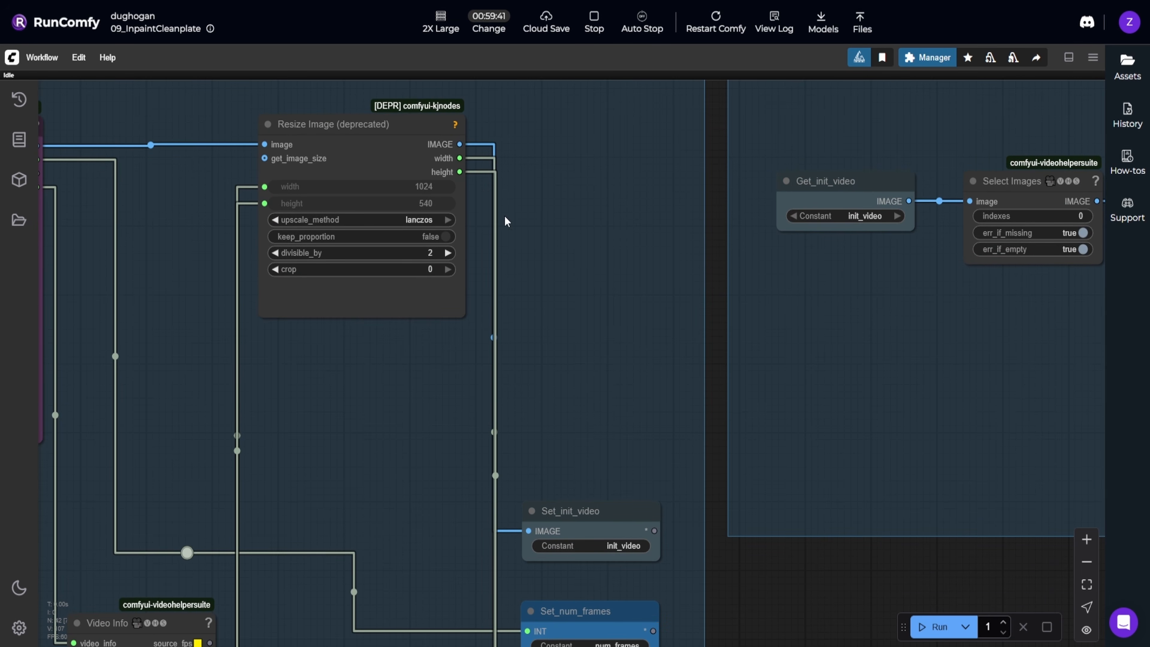
{"action": "left_click_drag", "start_coordinate": [516, 397], "coordinate": [392, 181]}
{"action": "left_click", "coordinate": [480, 271]}
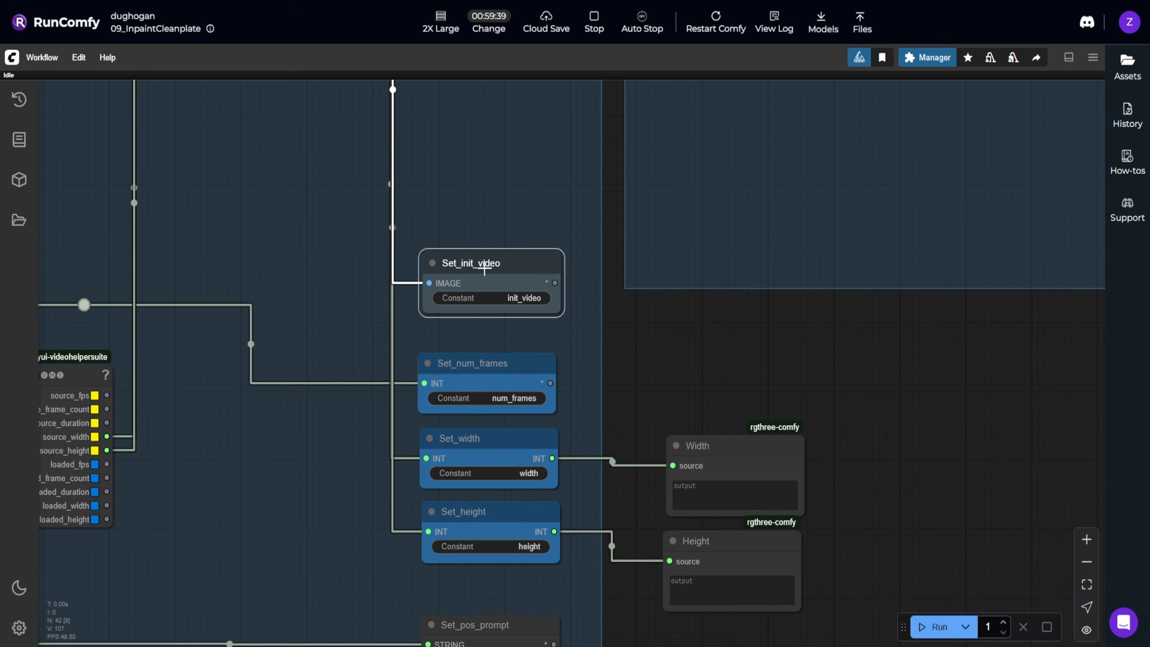
- Search the node library for "setnode" and close the search without adding a node
{"action": "left_click", "coordinate": [499, 143]}
{"action": "double_click", "coordinate": [499, 143]}
{"action": "type", "text": "setnode"}
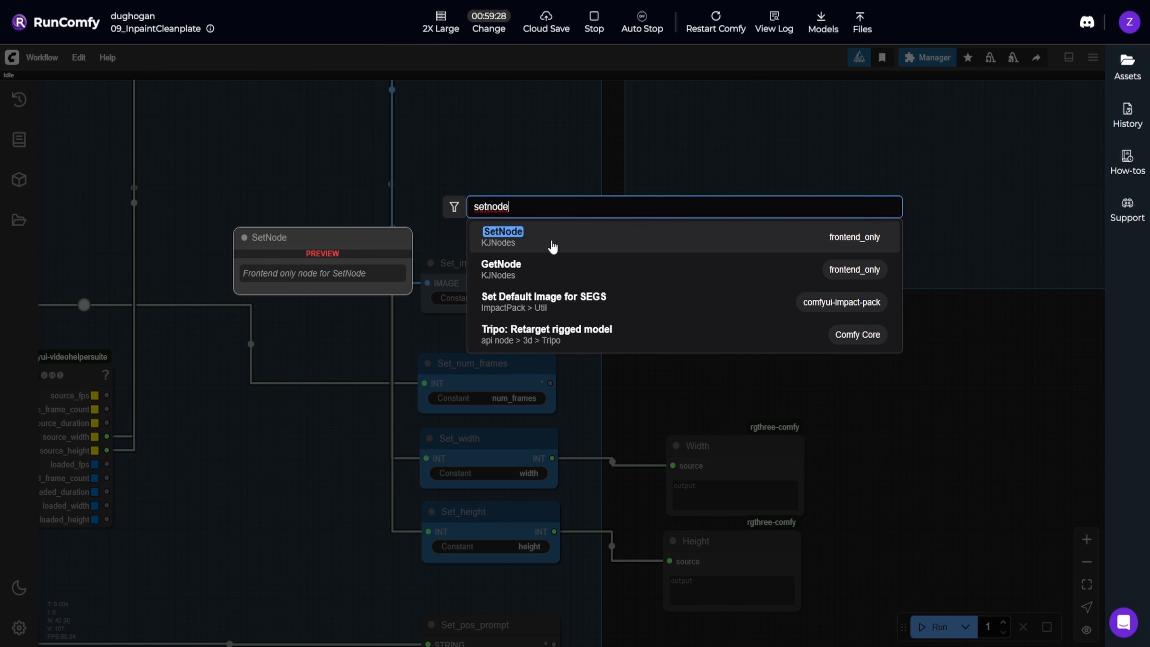
{"action": "left_click", "coordinate": [522, 152]}
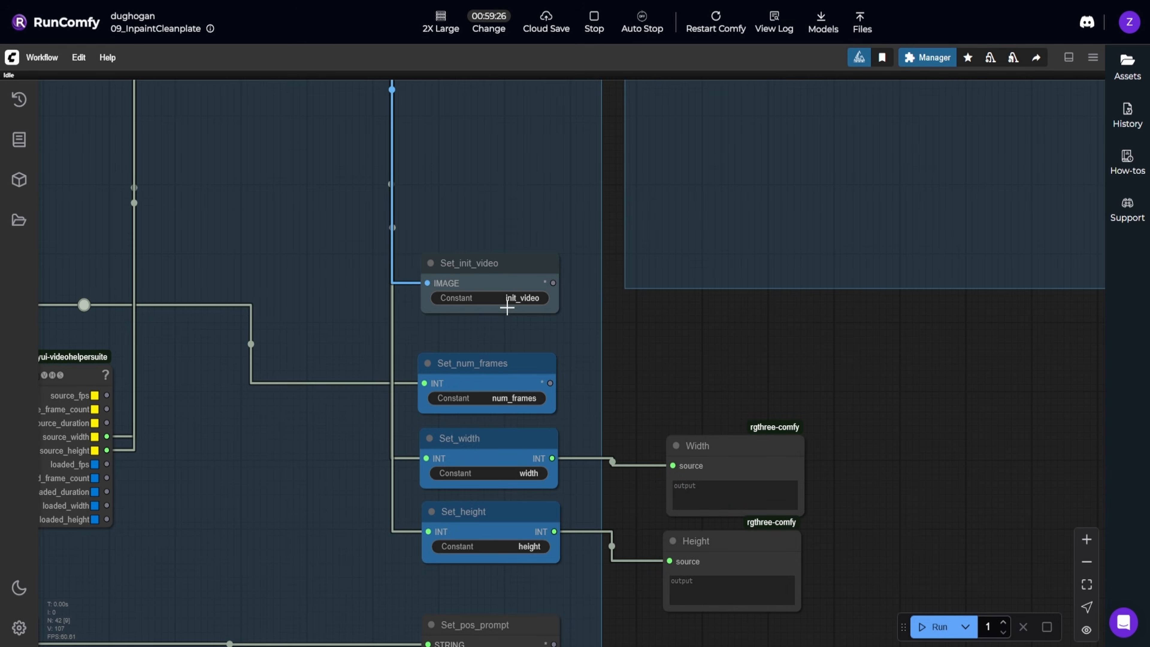
- Open the Set_init_video node's Constant name for editing and keep it as init_video
{"action": "left_click", "coordinate": [520, 299]}
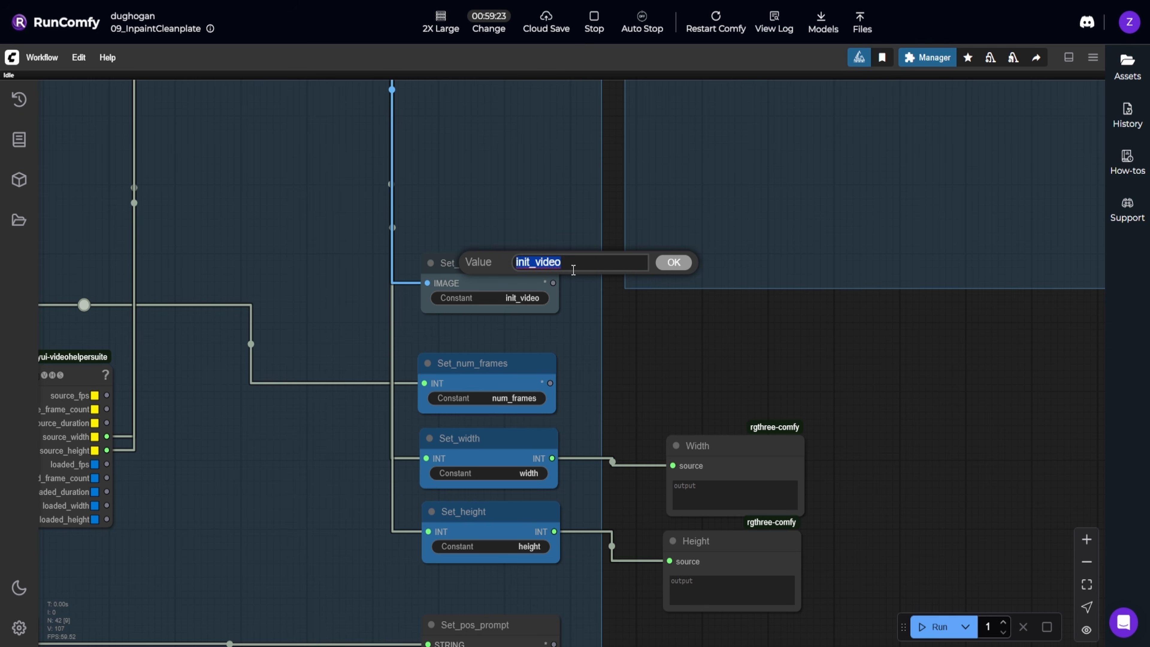
{"action": "left_click", "coordinate": [675, 267]}
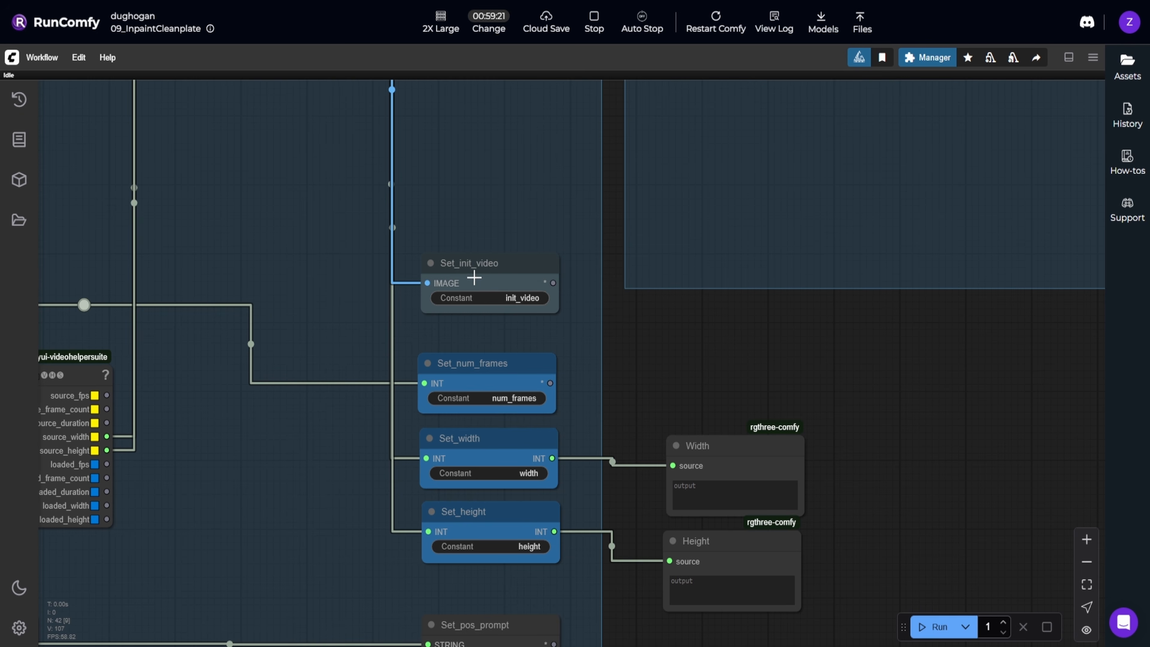
- Shift the Set_init_video node and the Set_num_frames node slightly upward
{"action": "left_click_drag", "start_coordinate": [479, 269], "coordinate": [480, 266]}
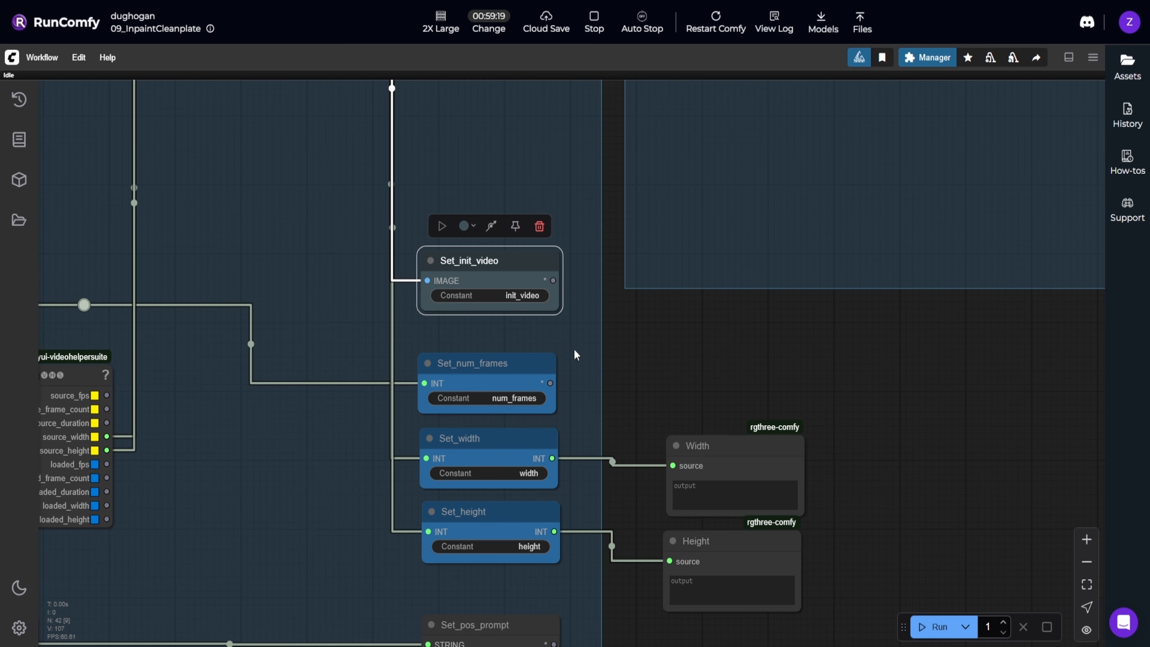
{"action": "left_click_drag", "start_coordinate": [580, 353], "coordinate": [577, 292]}
{"action": "left_click", "coordinate": [582, 312]}
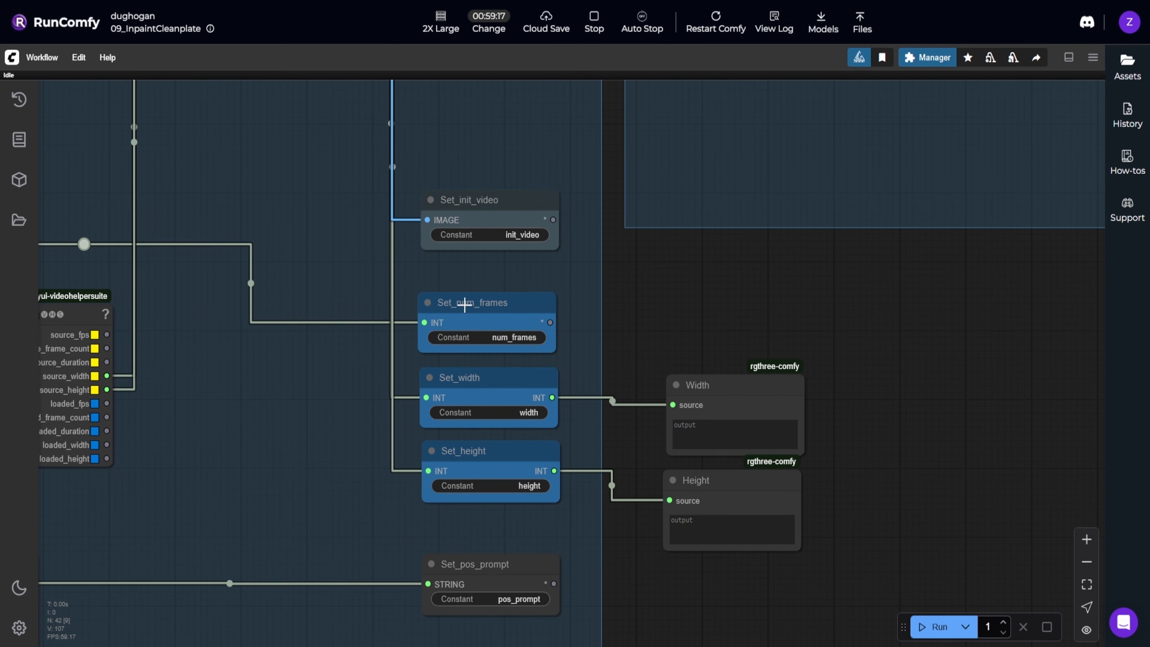
{"action": "left_click_drag", "start_coordinate": [481, 307], "coordinate": [481, 301]}
{"action": "left_click", "coordinate": [339, 377]}
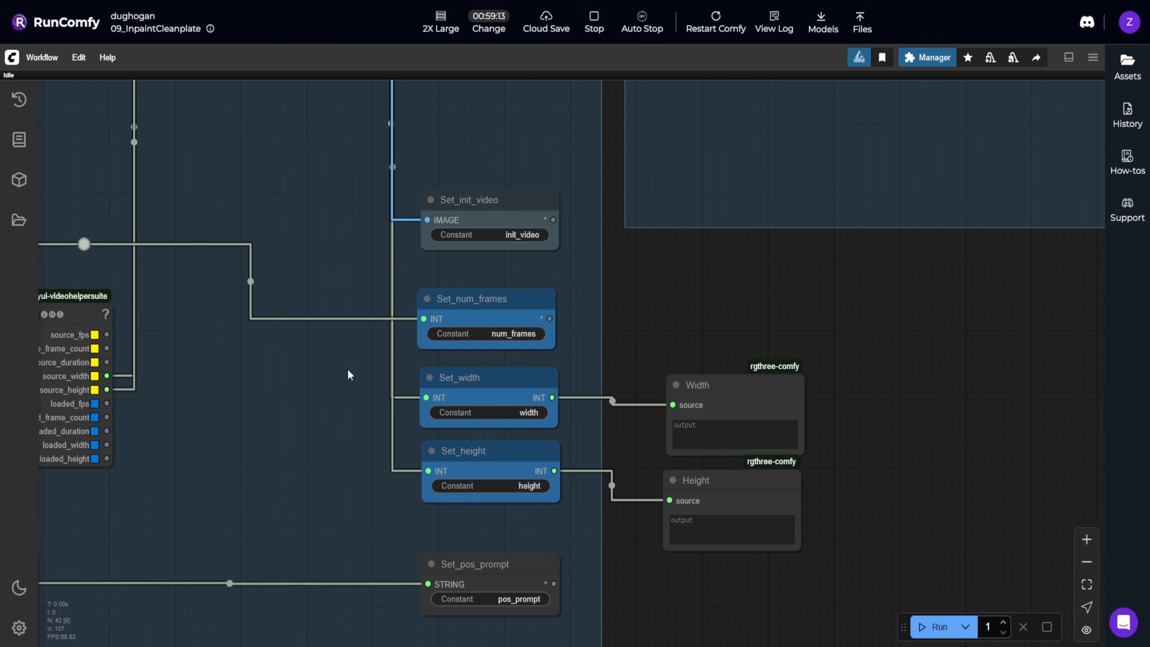
- Trace the frame count link from the Load Video (Upload) node and its frame_load_cap to the Set_num_frames node
{"action": "left_click_drag", "start_coordinate": [232, 317], "coordinate": [678, 440]}
{"action": "left_click_drag", "start_coordinate": [485, 284], "coordinate": [524, 390]}
{"action": "scroll", "coordinate": [382, 222], "scroll_direction": "up", "scroll_amount": 2}
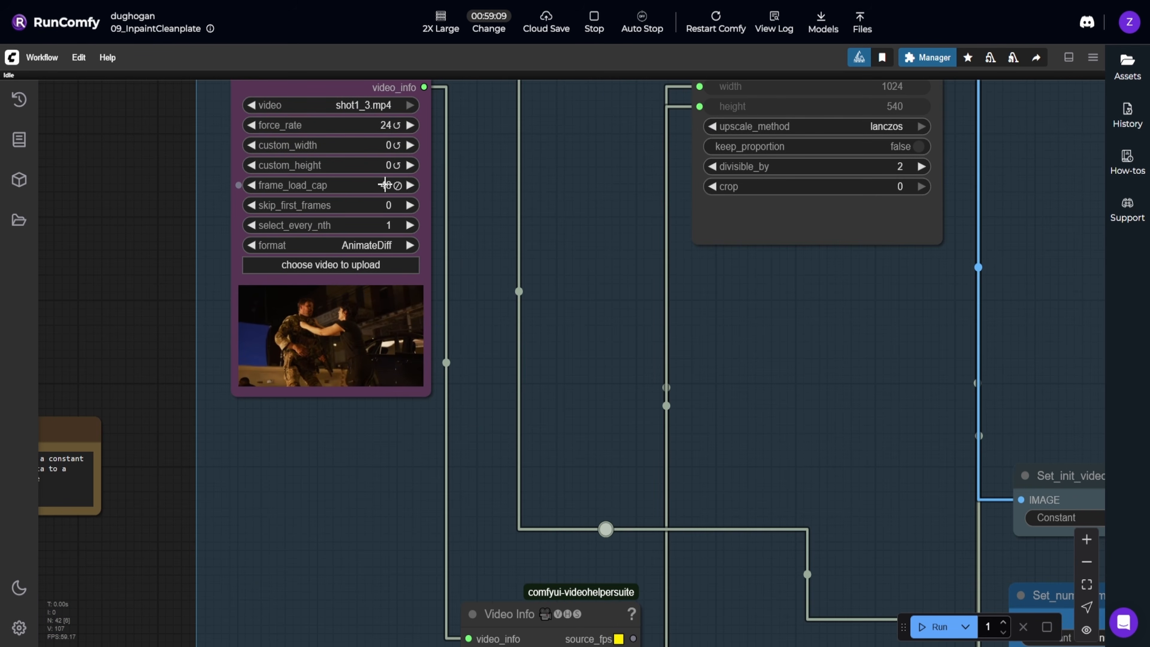
{"action": "left_click_drag", "start_coordinate": [908, 488], "coordinate": [608, 325]}
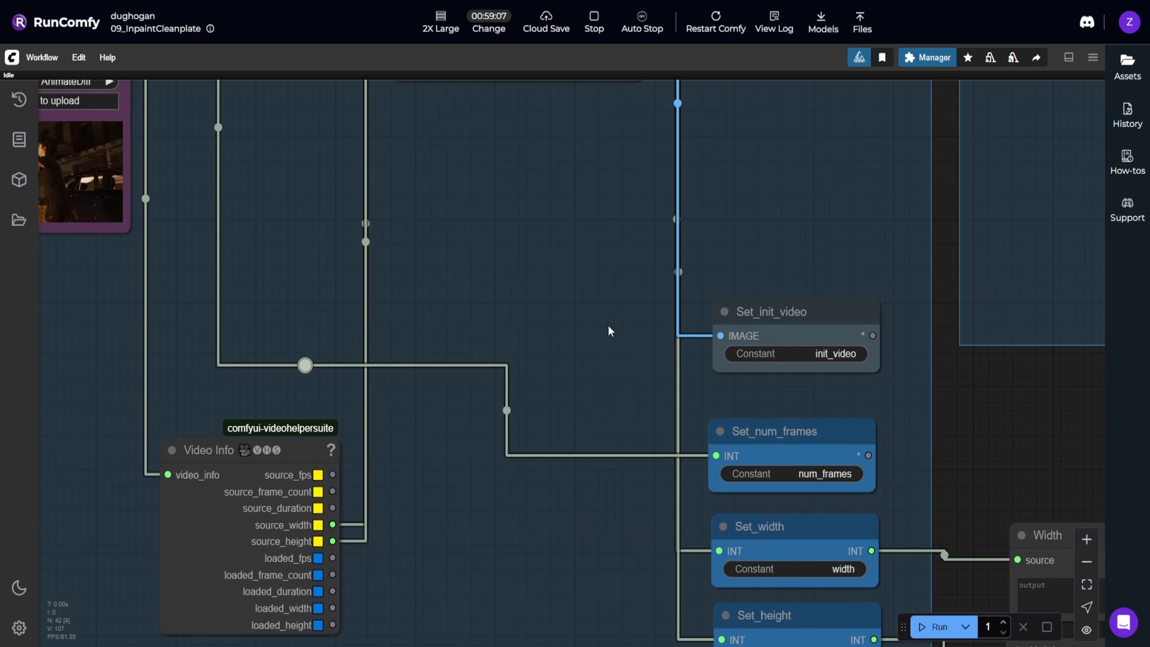
{"action": "left_click_drag", "start_coordinate": [737, 404], "coordinate": [495, 315]}
{"action": "left_click", "coordinate": [535, 351]}
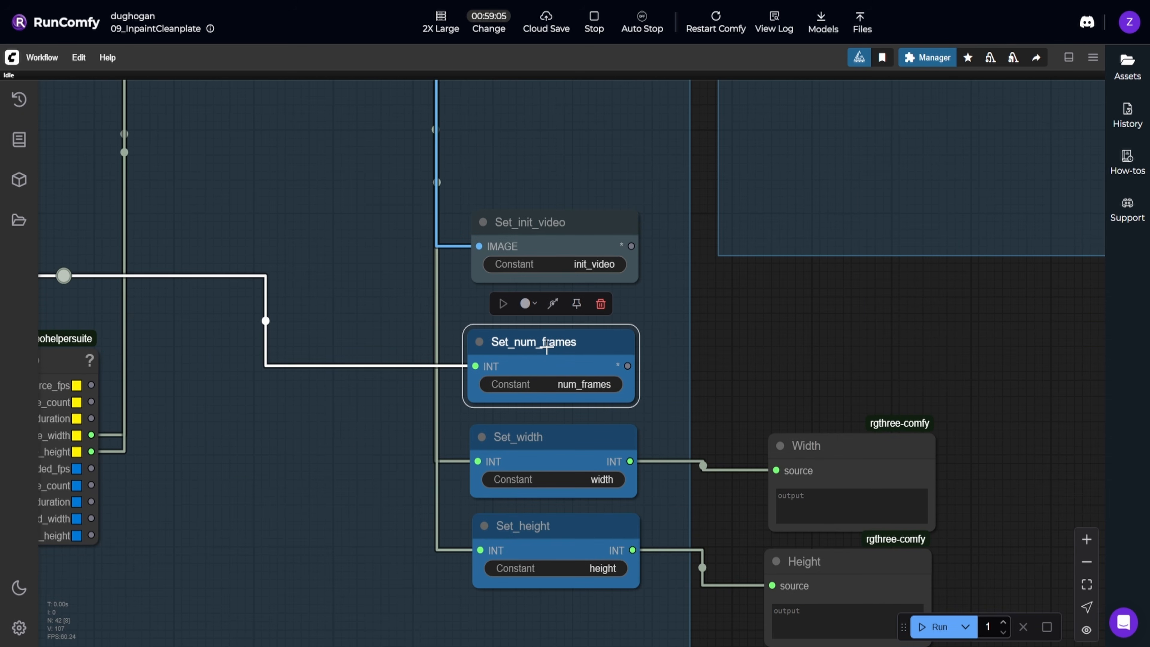
{"action": "left_click_drag", "start_coordinate": [373, 451], "coordinate": [299, 373]}
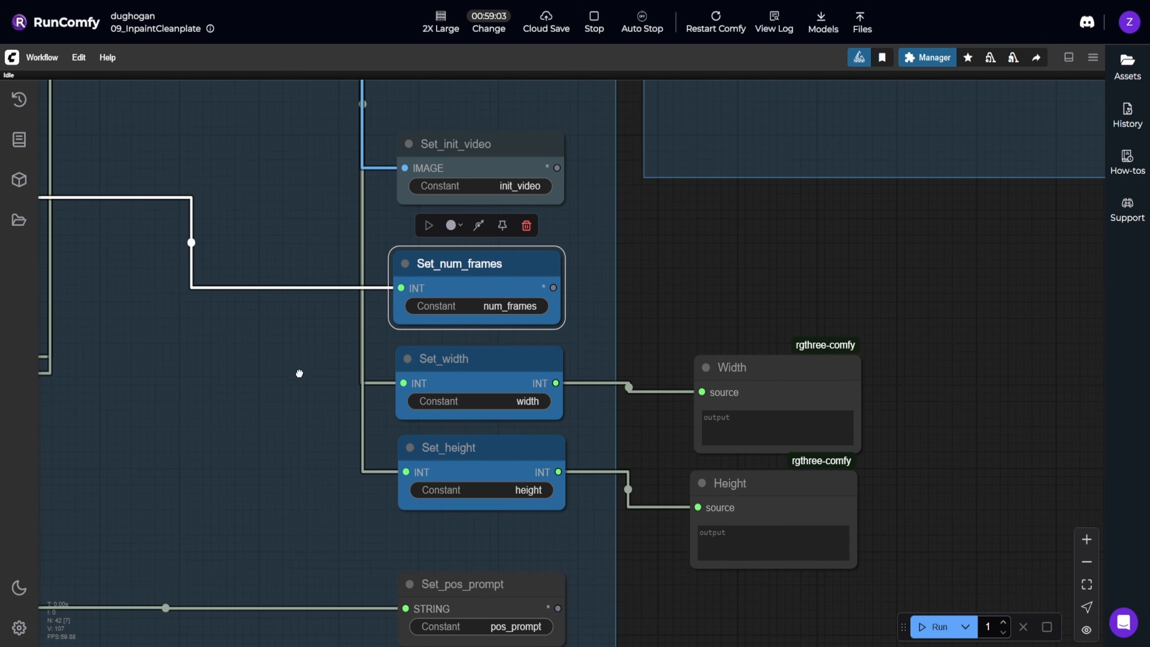
- Select the Set_width and Set_height nodes together and move them slightly down, away from Set_num_frames
{"action": "left_click_drag", "start_coordinate": [605, 345], "coordinate": [374, 471]}
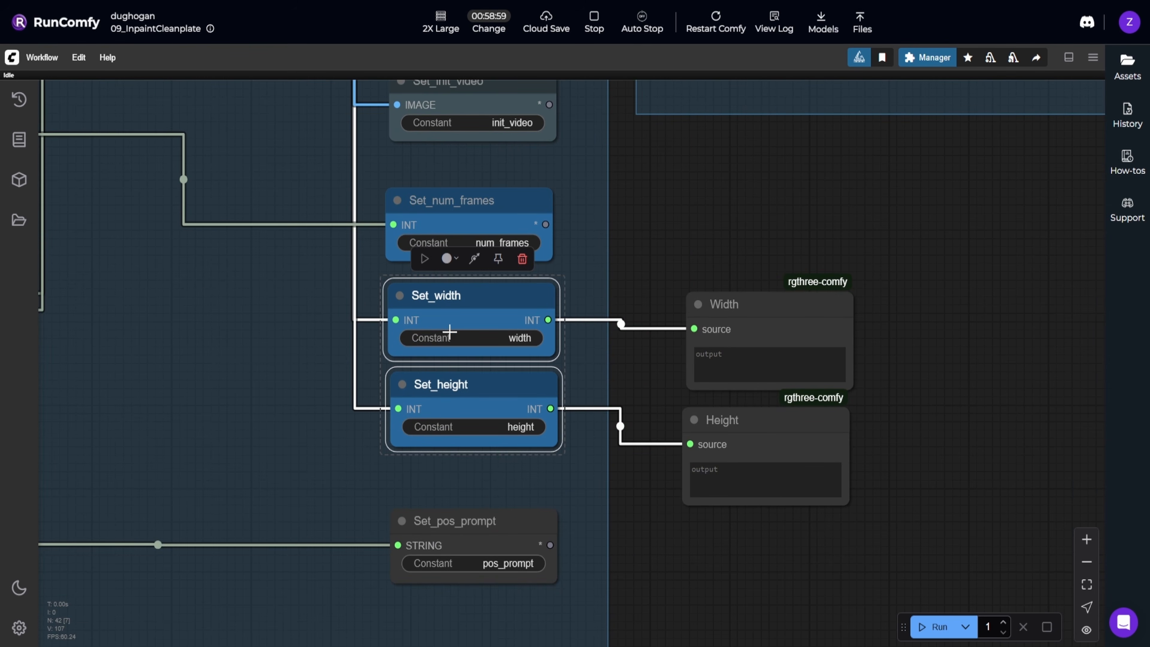
{"action": "left_click_drag", "start_coordinate": [455, 306], "coordinate": [456, 321]}
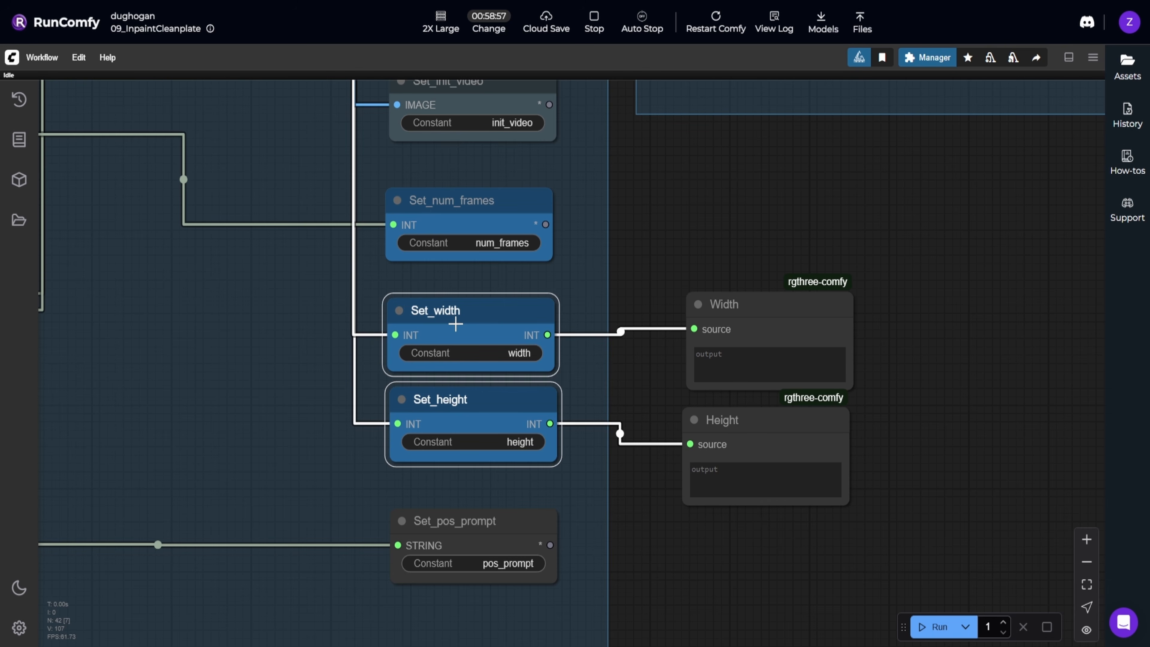
{"action": "left_click", "coordinate": [644, 298]}
- Move the Width display node slightly up and closer to the Set_width node
{"action": "left_click_drag", "start_coordinate": [744, 308], "coordinate": [743, 296]}
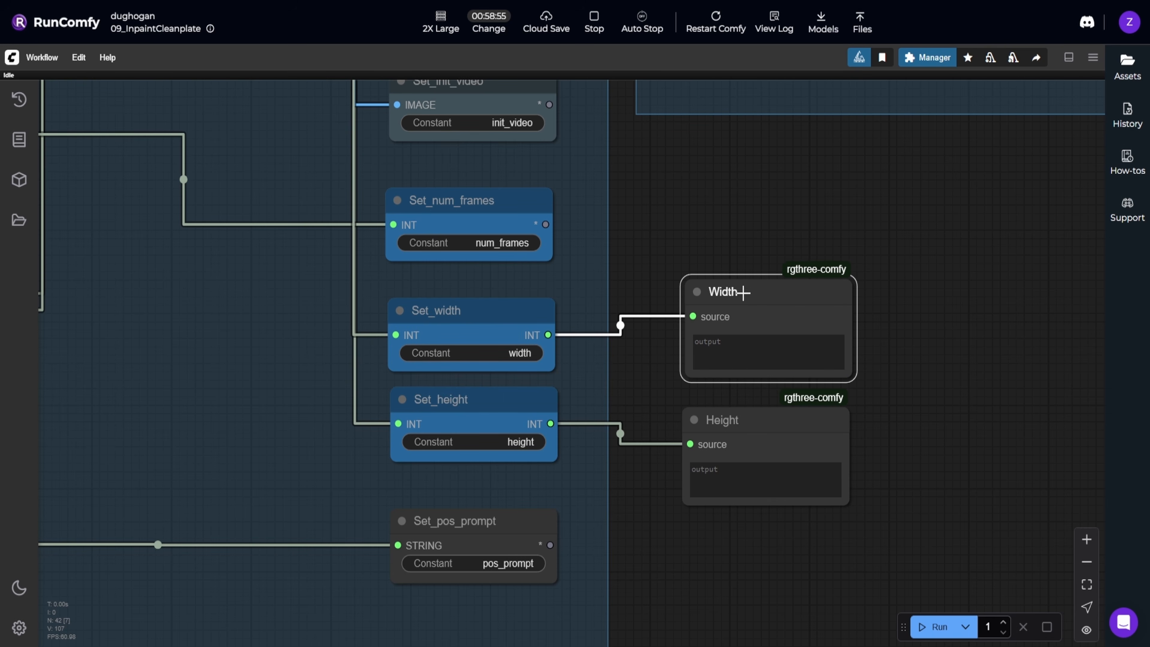
{"action": "left_click_drag", "start_coordinate": [666, 402], "coordinate": [563, 395]}
{"action": "left_click", "coordinate": [553, 395]}
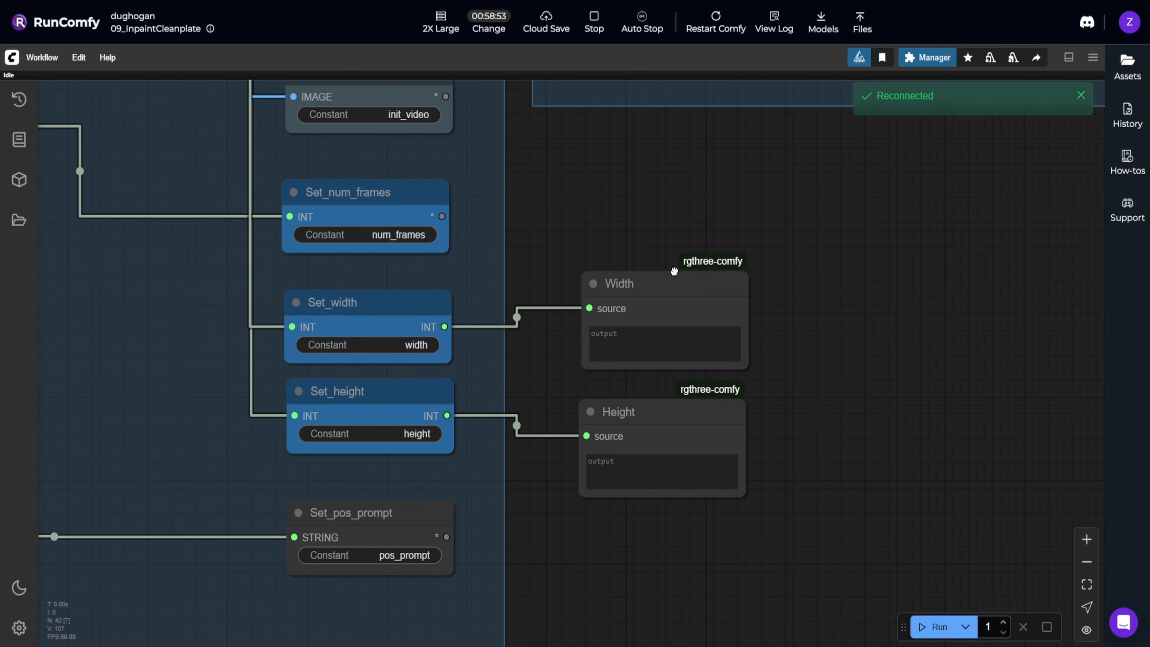
{"action": "mouse_move", "coordinate": [678, 294]}
{"action": "left_mouse_down"}
{"action": "mouse_move", "coordinate": [649, 291]}
{"action": "mouse_move", "coordinate": [663, 294]}
{"action": "left_mouse_up"}
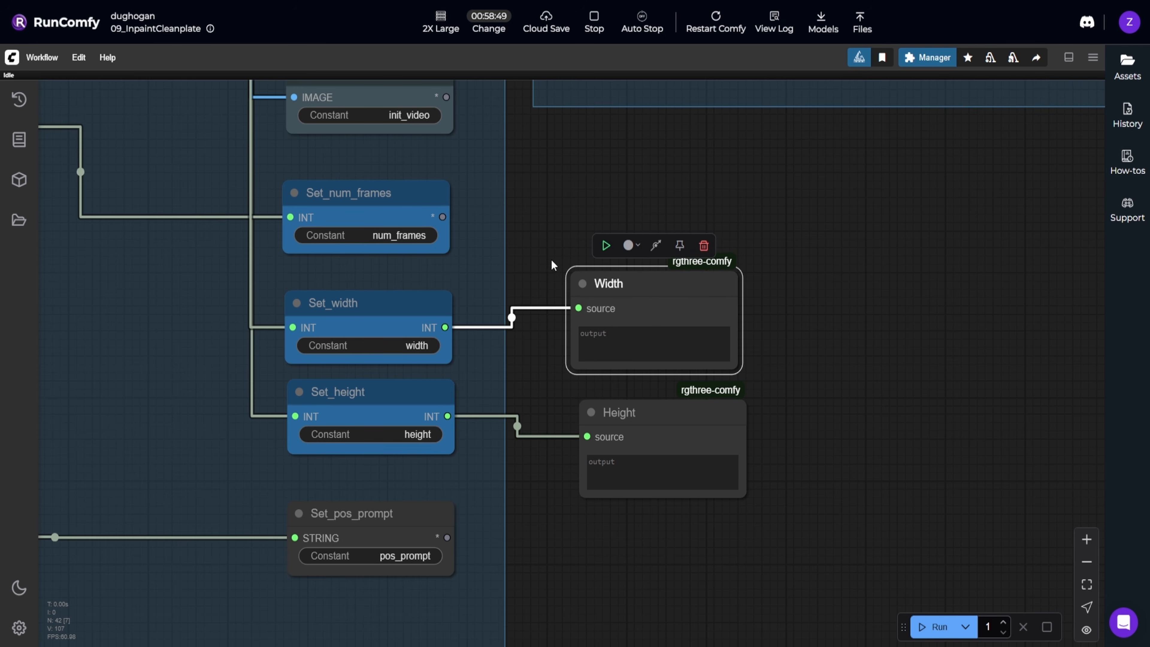
- Search the node library for "getnode" and close the search without adding a node
{"action": "double_click", "coordinate": [776, 230]}
{"action": "type", "text": "getnode"}
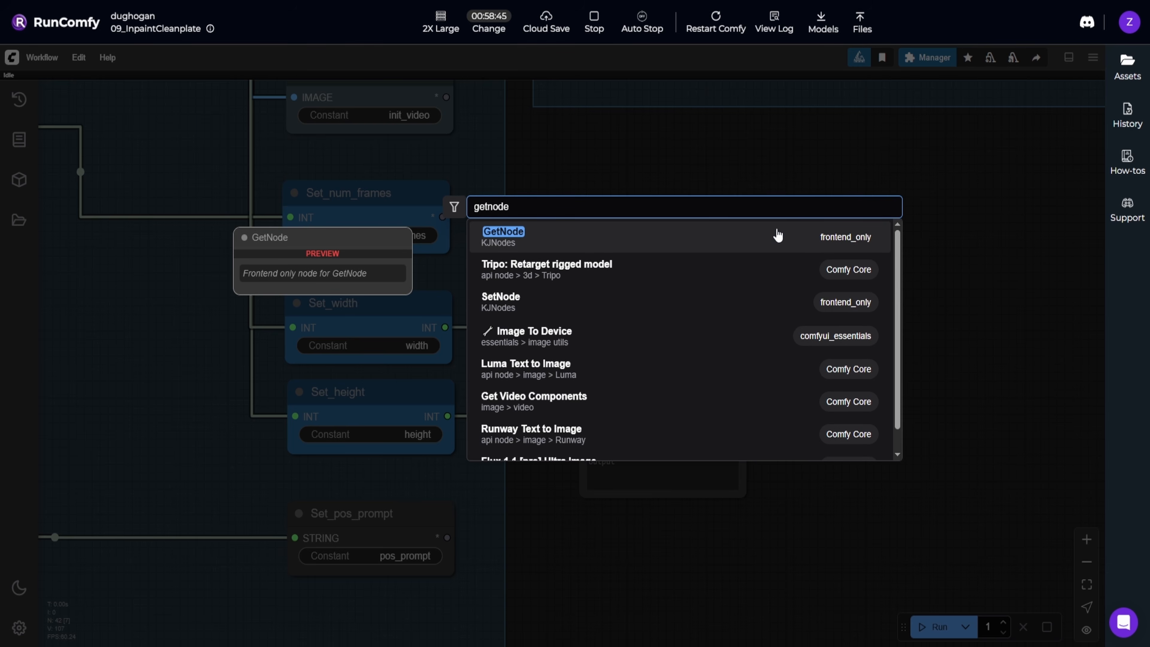
{"action": "left_click", "coordinate": [1007, 258]}
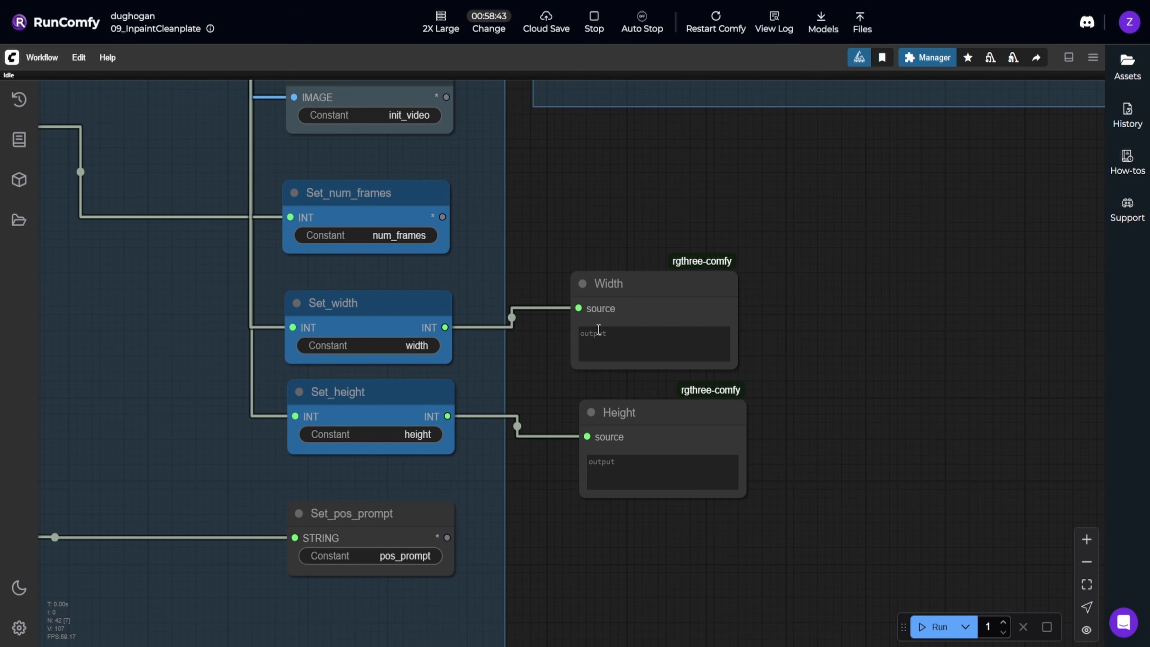
- Move the Height display node so its left edge lines up with the Width node above it
{"action": "left_click", "coordinate": [618, 412]}
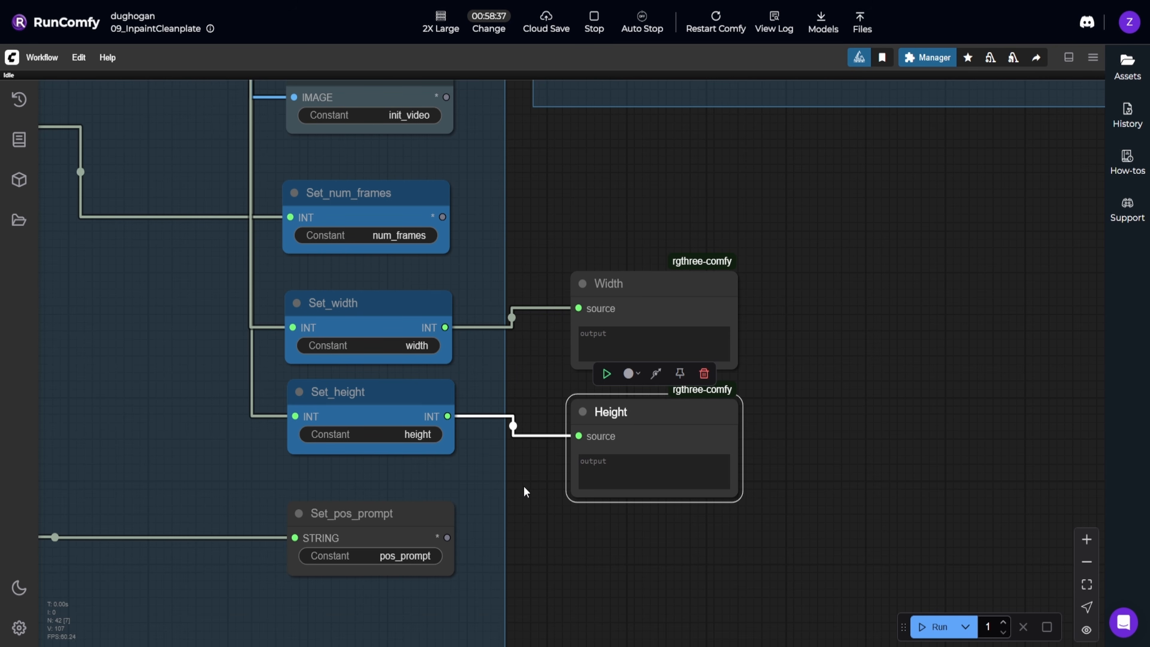
- Examine the String Constant Multiline prompt node and follow its STRING link to the Set_pos_prompt node
{"action": "left_click_drag", "start_coordinate": [185, 473], "coordinate": [604, 428]}
{"action": "left_click_drag", "start_coordinate": [388, 460], "coordinate": [659, 386]}
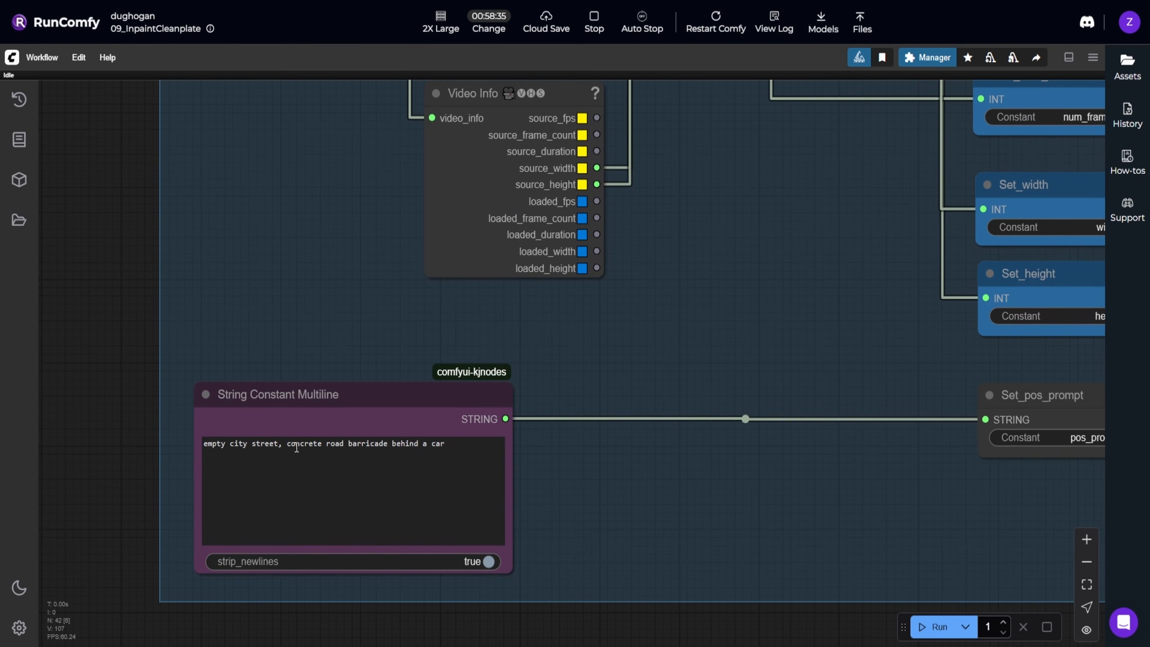
{"action": "left_click", "coordinate": [346, 400]}
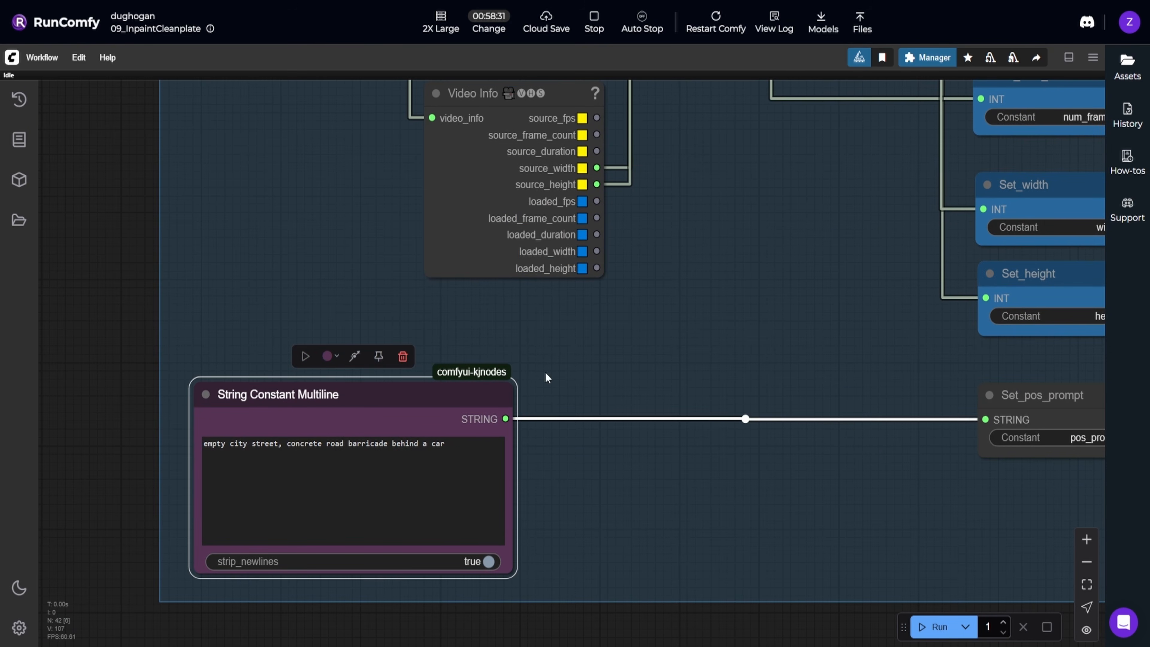
{"action": "left_click_drag", "start_coordinate": [652, 341], "coordinate": [536, 324]}
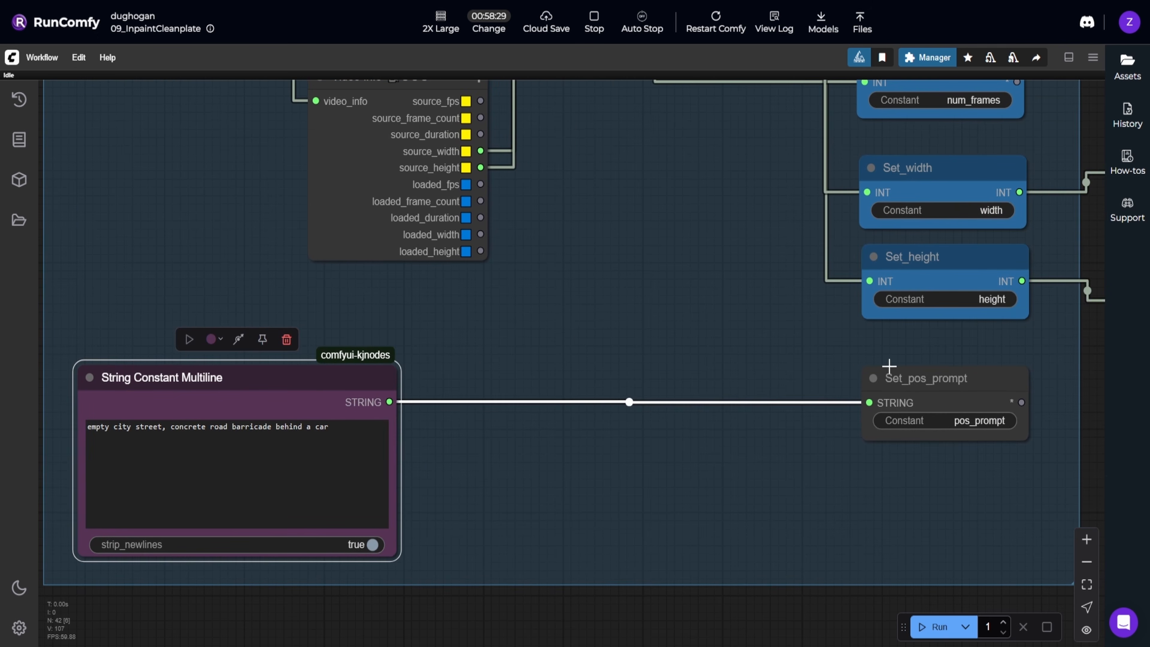
{"action": "left_click_drag", "start_coordinate": [942, 380], "coordinate": [944, 381]}
{"action": "left_click_drag", "start_coordinate": [668, 415], "coordinate": [479, 418]}
{"action": "left_click_drag", "start_coordinate": [762, 390], "coordinate": [764, 391]}
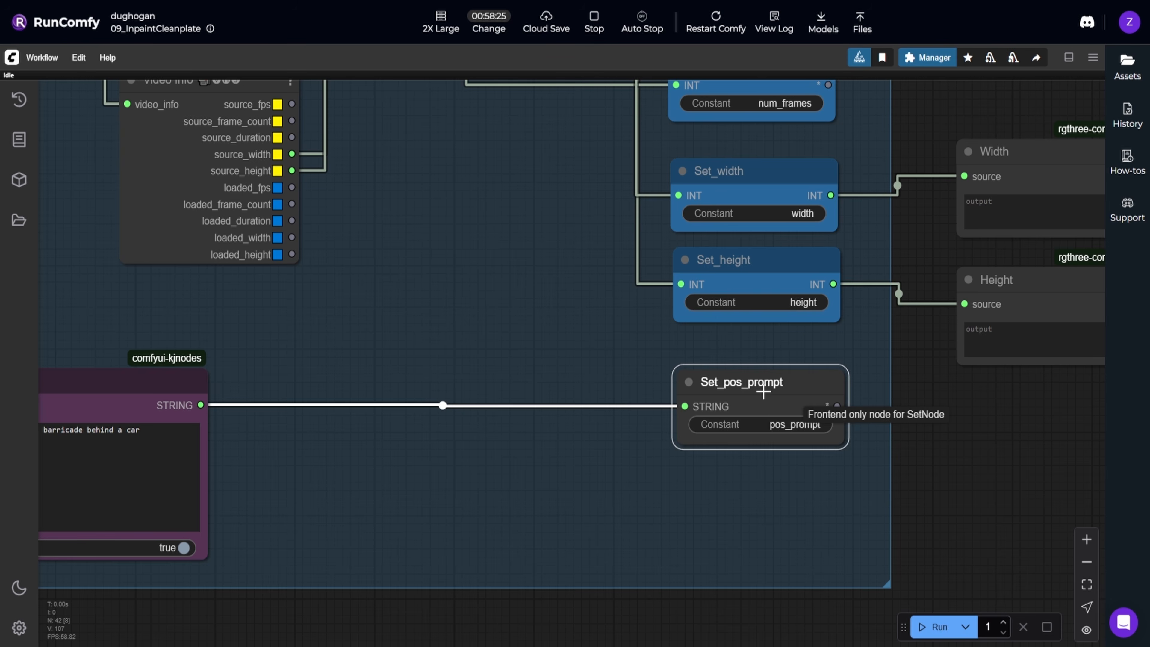
- Search the node library for "getnode" and "setnode" in turn, and close the search without adding a node
{"action": "left_click", "coordinate": [729, 488]}
{"action": "double_click", "coordinate": [727, 488]}
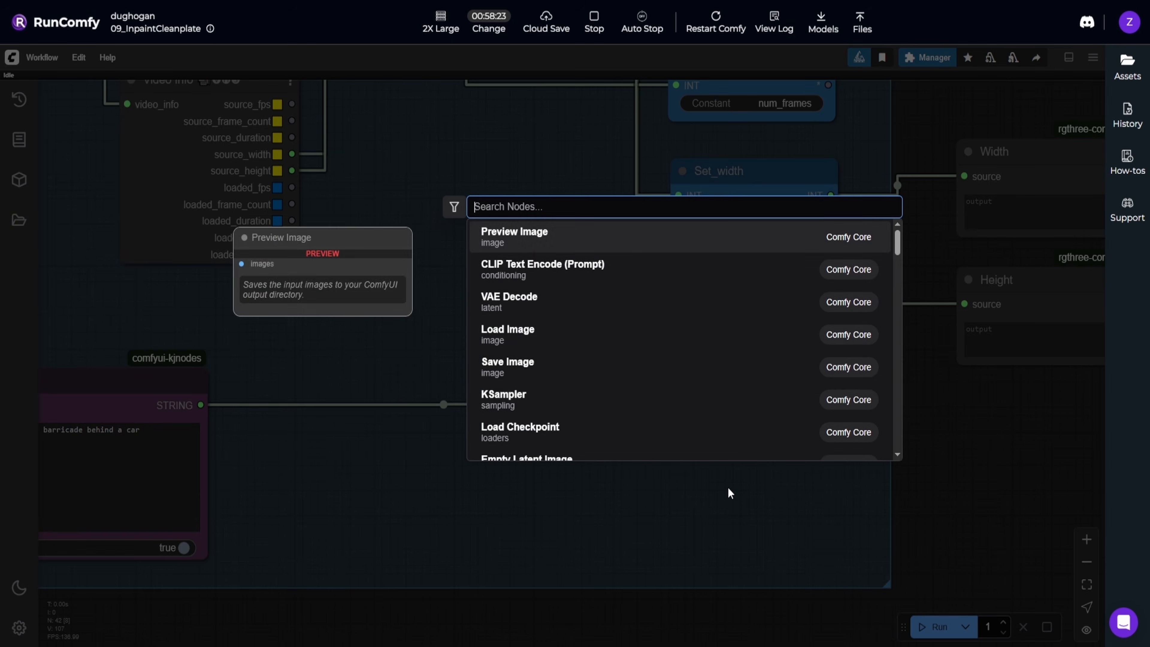
{"action": "type", "text": "getnode"}
{"action": "key", "text": "Down"}
{"action": "key", "text": "Down"}
{"action": "key", "text": "Down"}
{"action": "key", "text": "Down"}
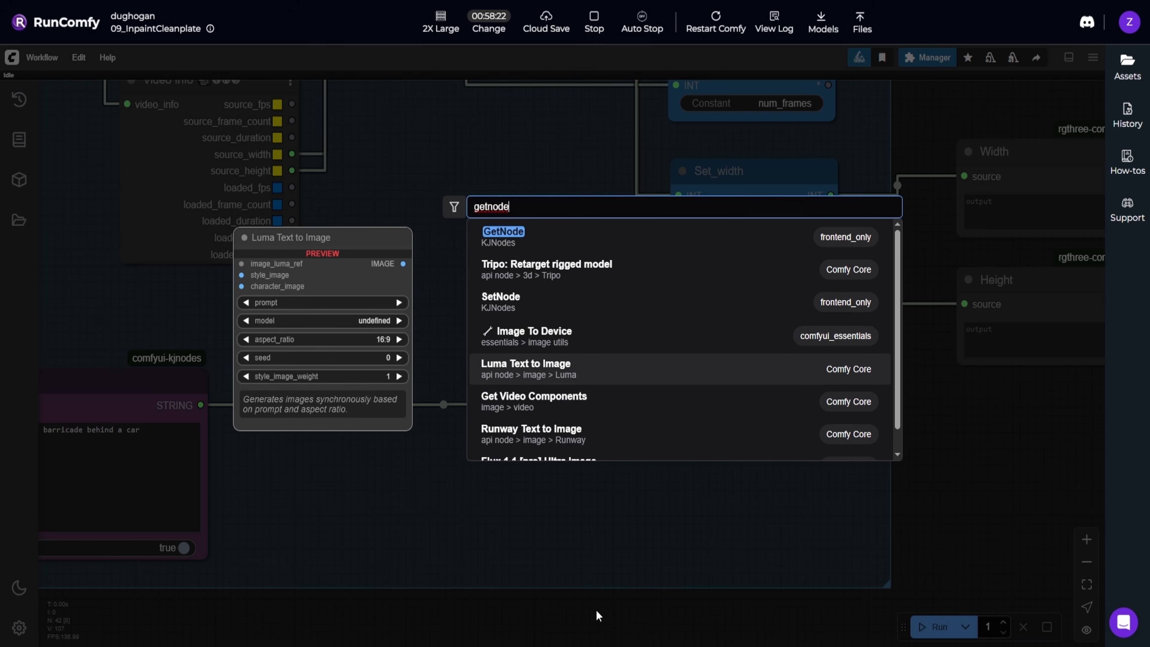
{"action": "key", "text": "ctrl+a"}
{"action": "type", "text": "setnode"}
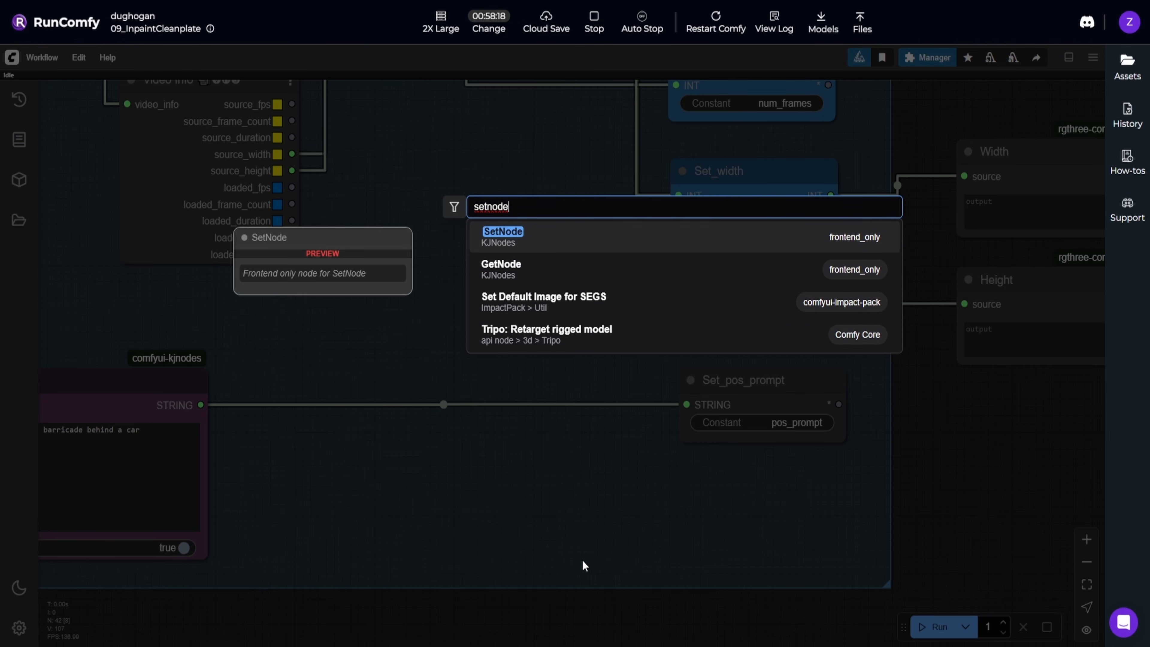
{"action": "left_click", "coordinate": [653, 545]}
- Shorten the String Constant Multiline prompt to "empty city street, car" and nudge the node slightly
{"action": "left_click_drag", "start_coordinate": [474, 452], "coordinate": [582, 440]}
{"action": "left_click_drag", "start_coordinate": [161, 442], "coordinate": [321, 430]}
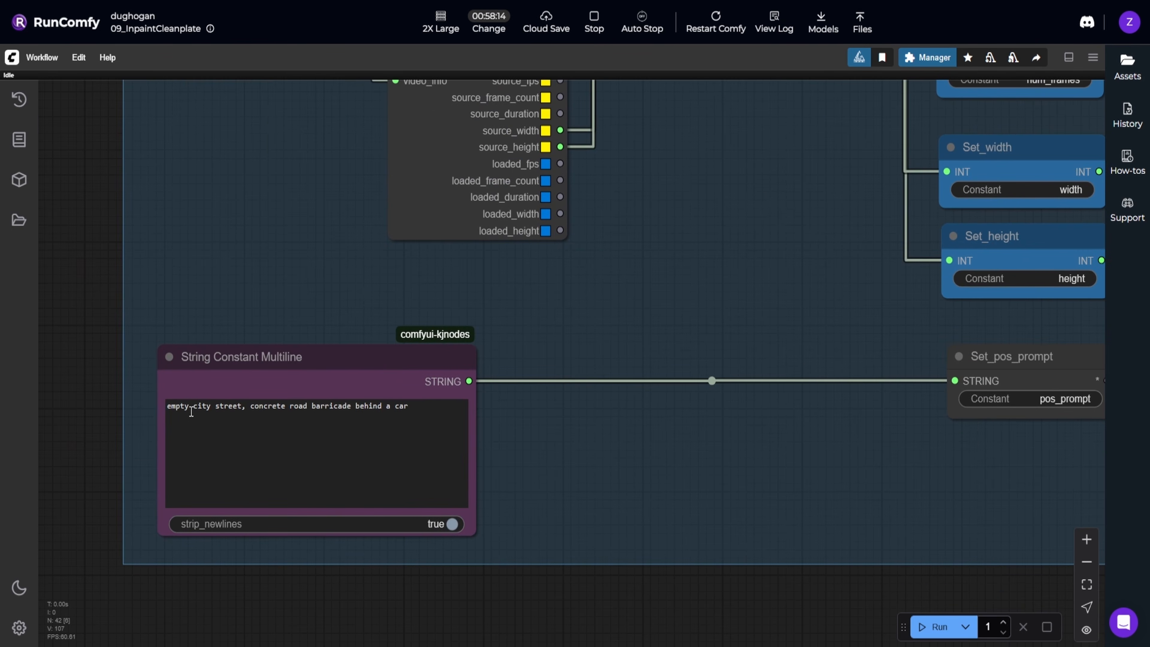
{"action": "left_click_drag", "start_coordinate": [251, 407], "coordinate": [395, 406]}
{"action": "key", "text": "BackSpace"}
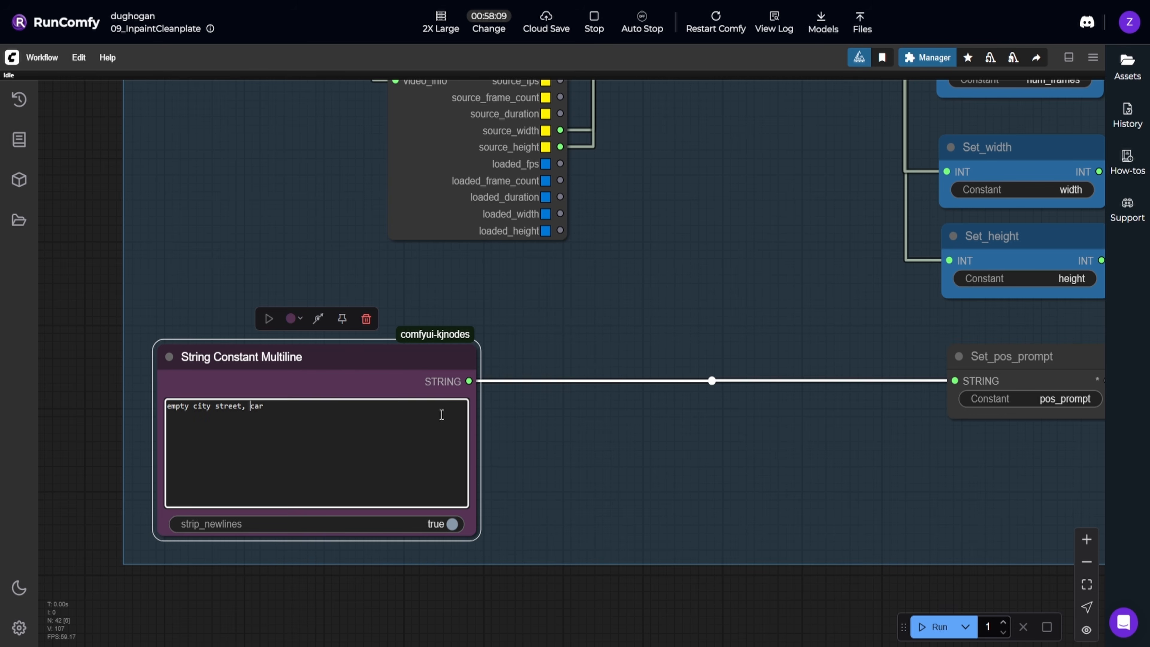
{"action": "left_click", "coordinate": [621, 466]}
{"action": "left_click_drag", "start_coordinate": [331, 361], "coordinate": [336, 359]}
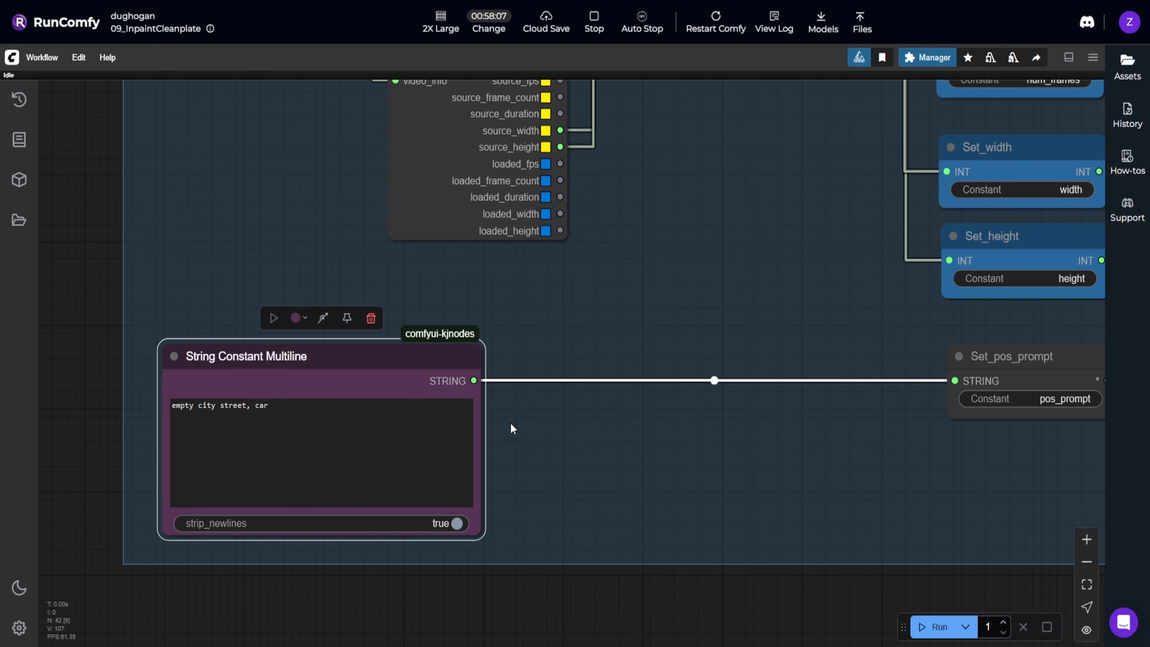
- Choose init_video as the constant of the Get_init_video node in the 1b) Select First Frame group
{"action": "scroll", "coordinate": [691, 417], "scroll_direction": "right", "scroll_amount": 5}
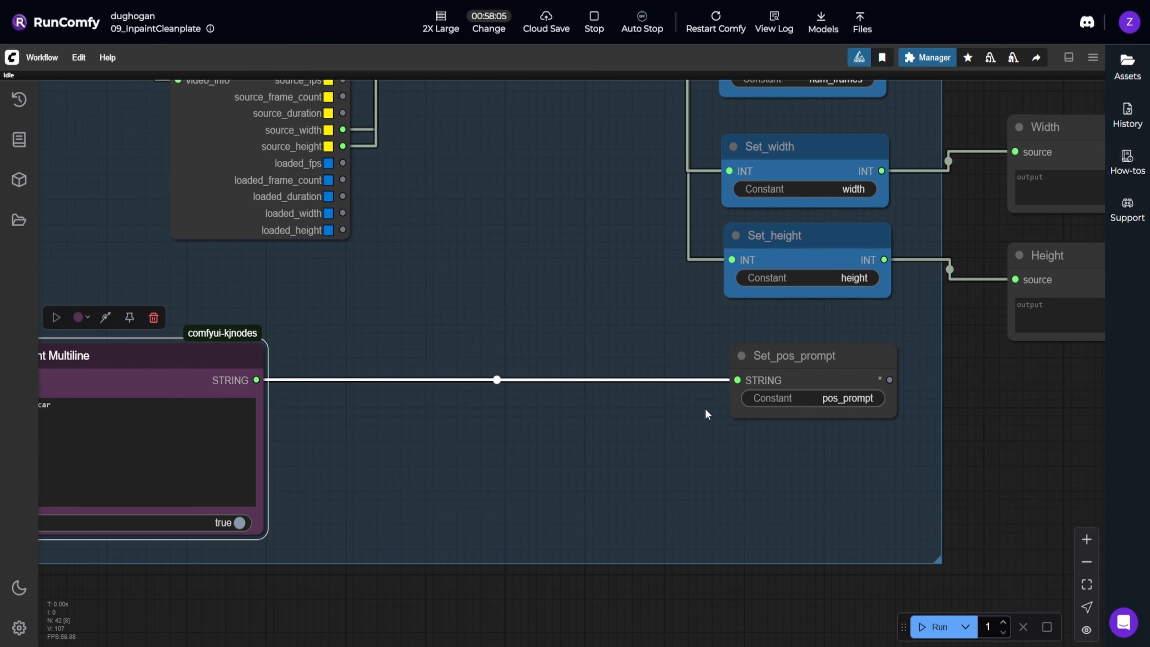
{"action": "scroll", "coordinate": [933, 410], "scroll_direction": "right", "scroll_amount": 3}
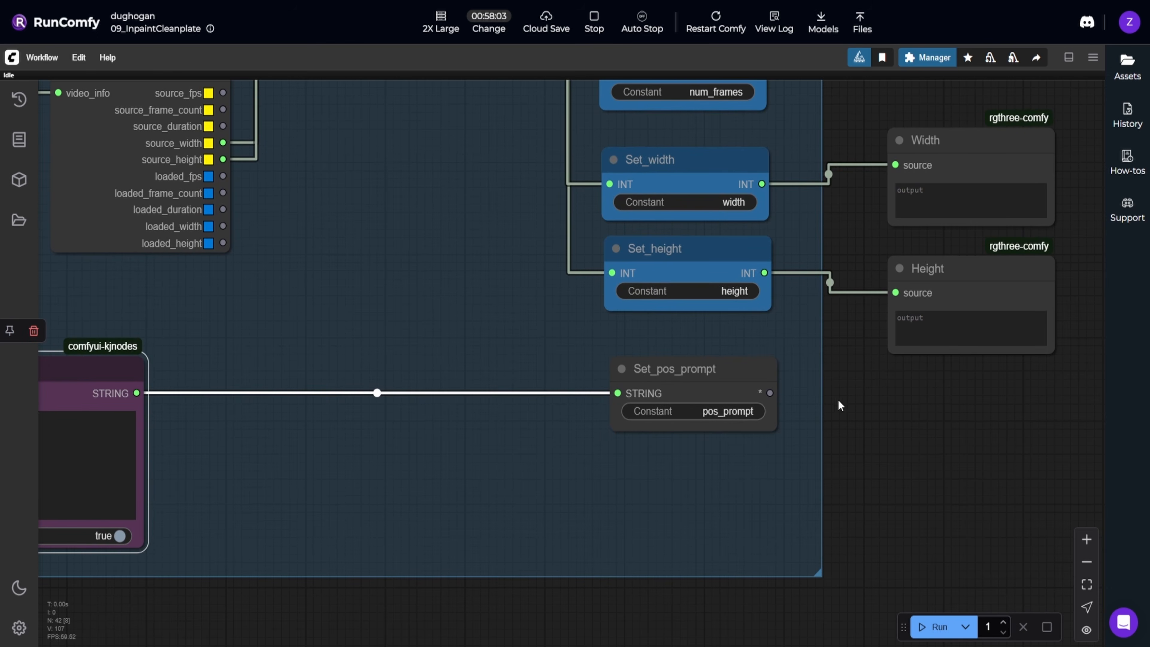
{"action": "left_click_drag", "start_coordinate": [818, 407], "coordinate": [384, 509]}
{"action": "scroll", "coordinate": [384, 509], "scroll_direction": "down", "scroll_amount": 6}
{"action": "left_click_drag", "start_coordinate": [409, 323], "coordinate": [400, 562]}
{"action": "scroll", "coordinate": [507, 317], "scroll_direction": "up", "scroll_amount": 4}
{"action": "left_click_drag", "start_coordinate": [523, 322], "coordinate": [407, 344]}
{"action": "left_click", "coordinate": [319, 267]}
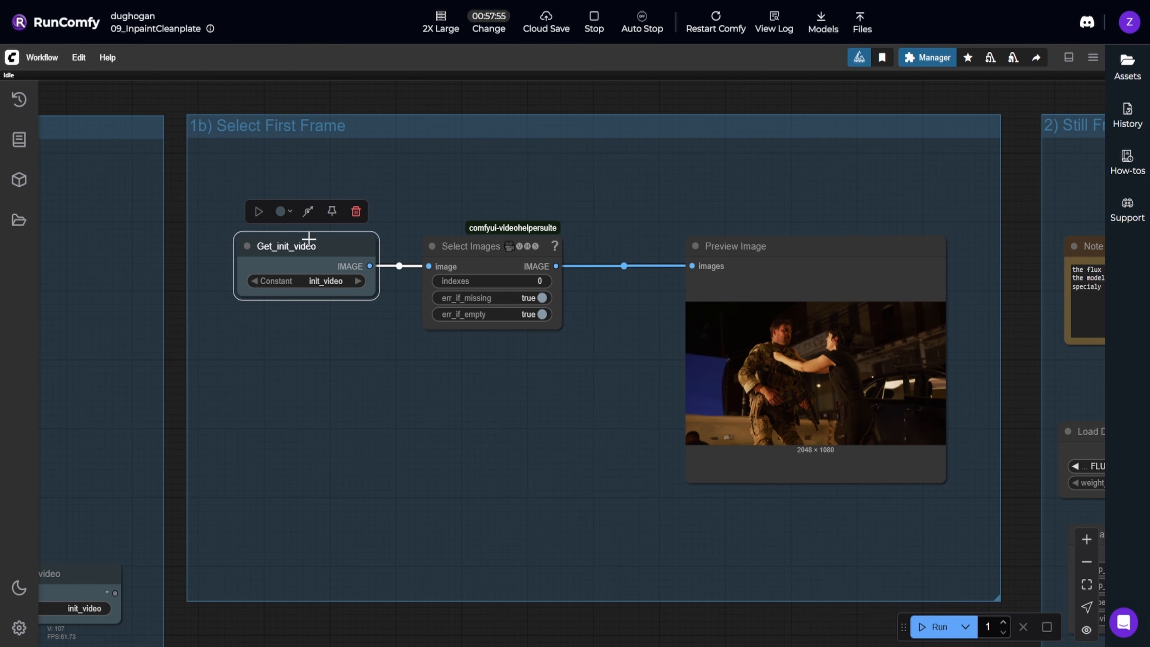
{"action": "left_click", "coordinate": [325, 281]}
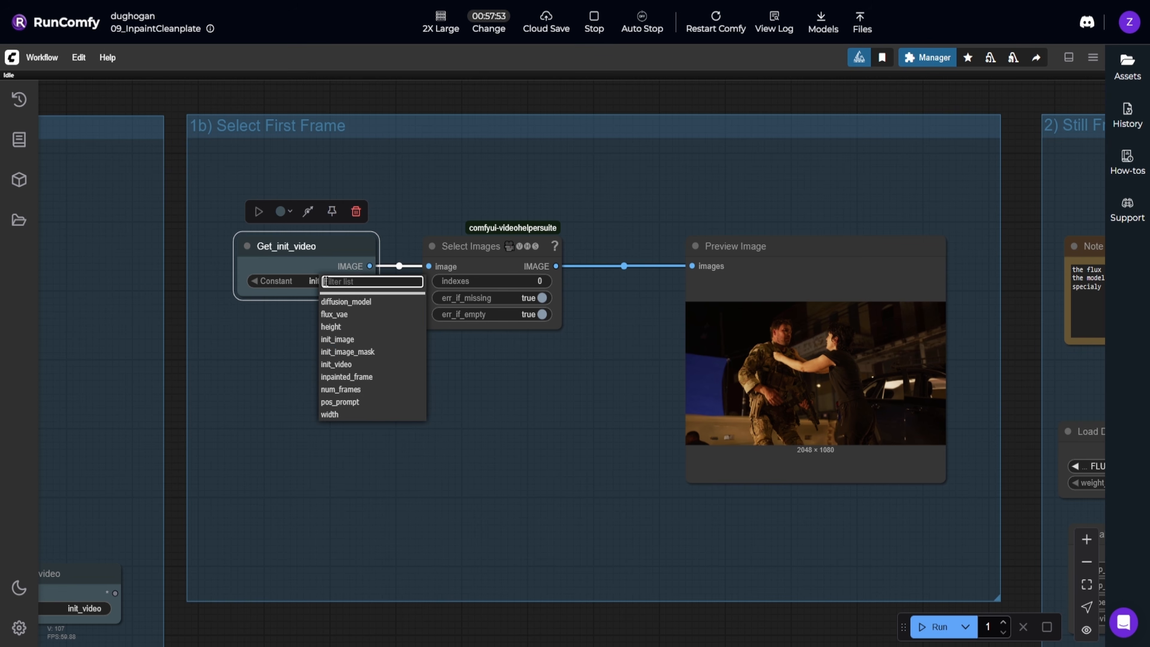
{"action": "left_click", "coordinate": [344, 367]}
- Move the Select Images node slightly farther from Get_init_video and check its indexes value
{"action": "scroll", "coordinate": [464, 367], "scroll_direction": "right", "scroll_amount": 4}
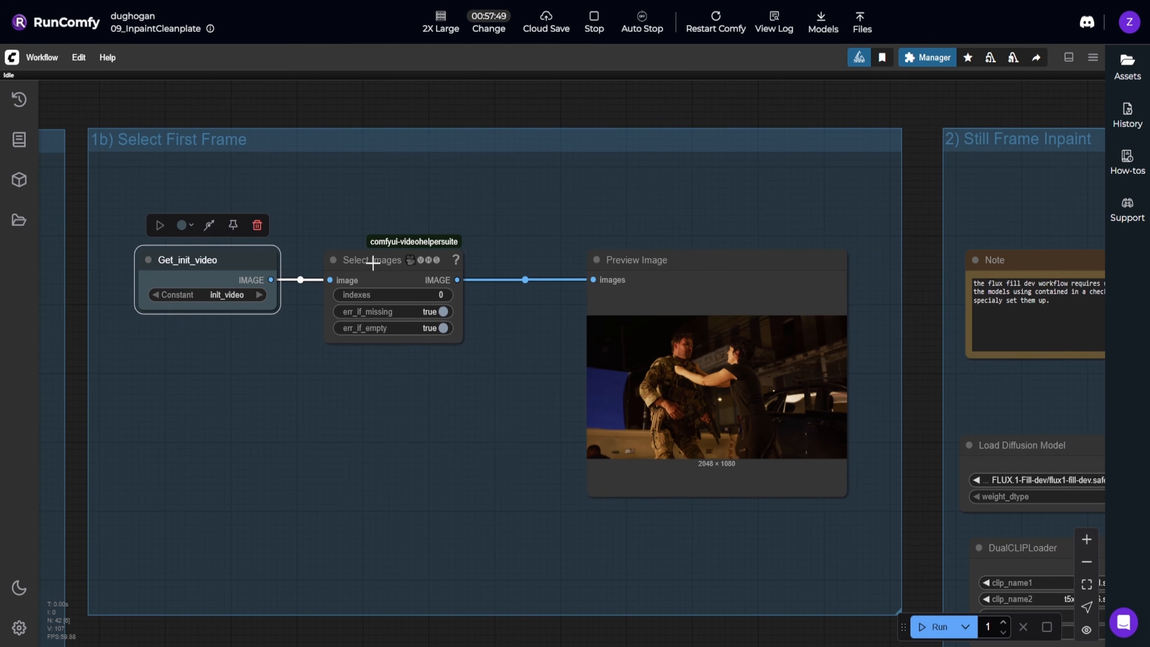
{"action": "left_click", "coordinate": [400, 261]}
{"action": "left_click_drag", "start_coordinate": [401, 262], "coordinate": [408, 263]}
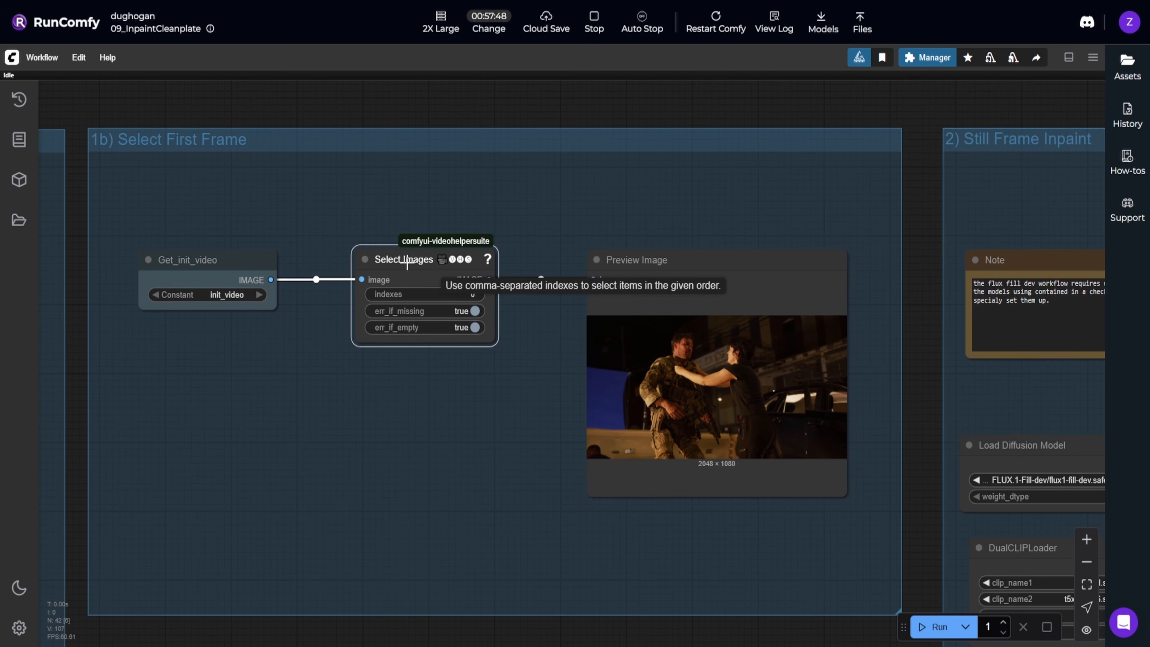
{"action": "left_click", "coordinate": [433, 398]}
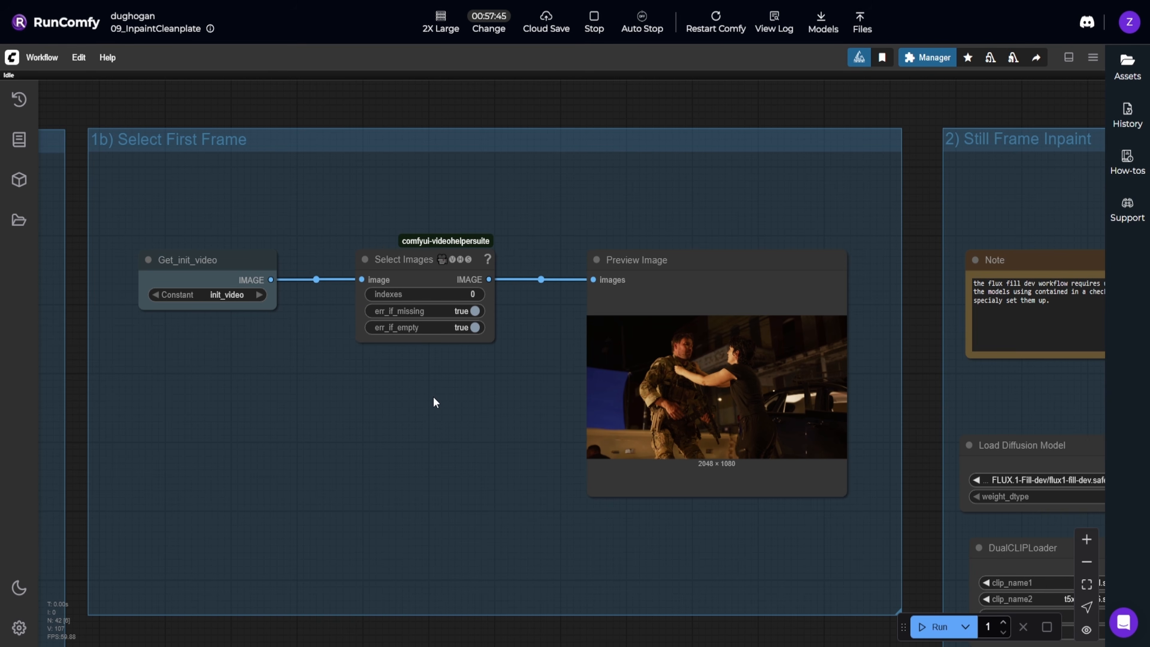
{"action": "left_click", "coordinate": [441, 294]}
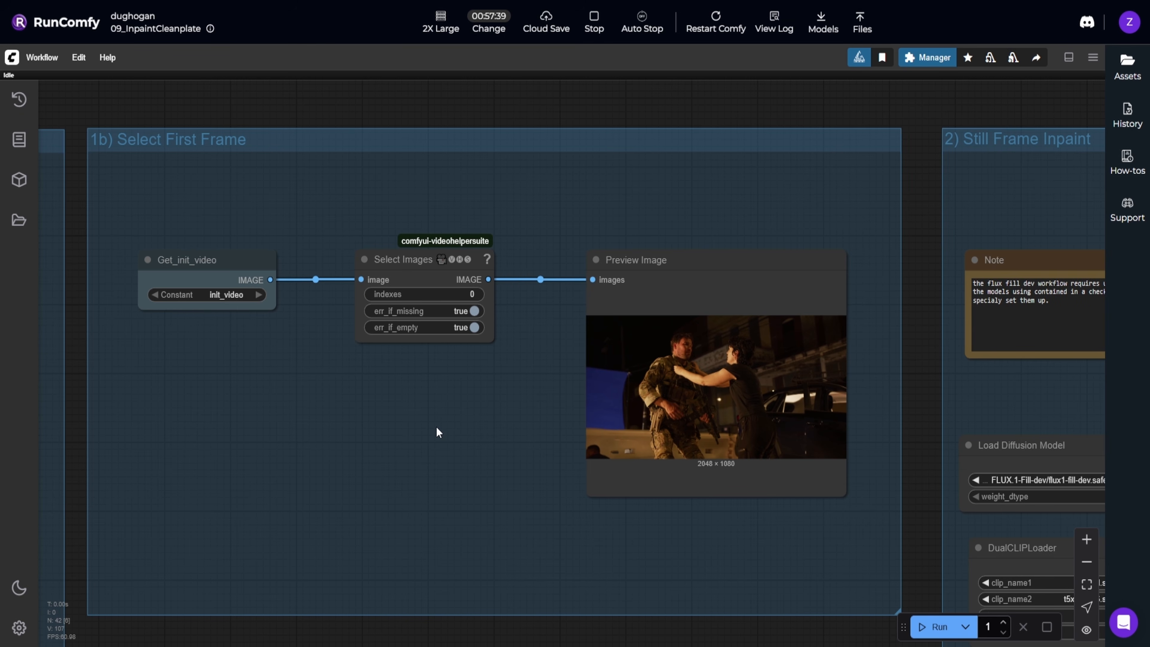
- Add a Note reading "This grabs the first frame", place it below the Select Images node and enlarge it
{"action": "double_click", "coordinate": [422, 371]}
{"action": "type", "text": "note"}
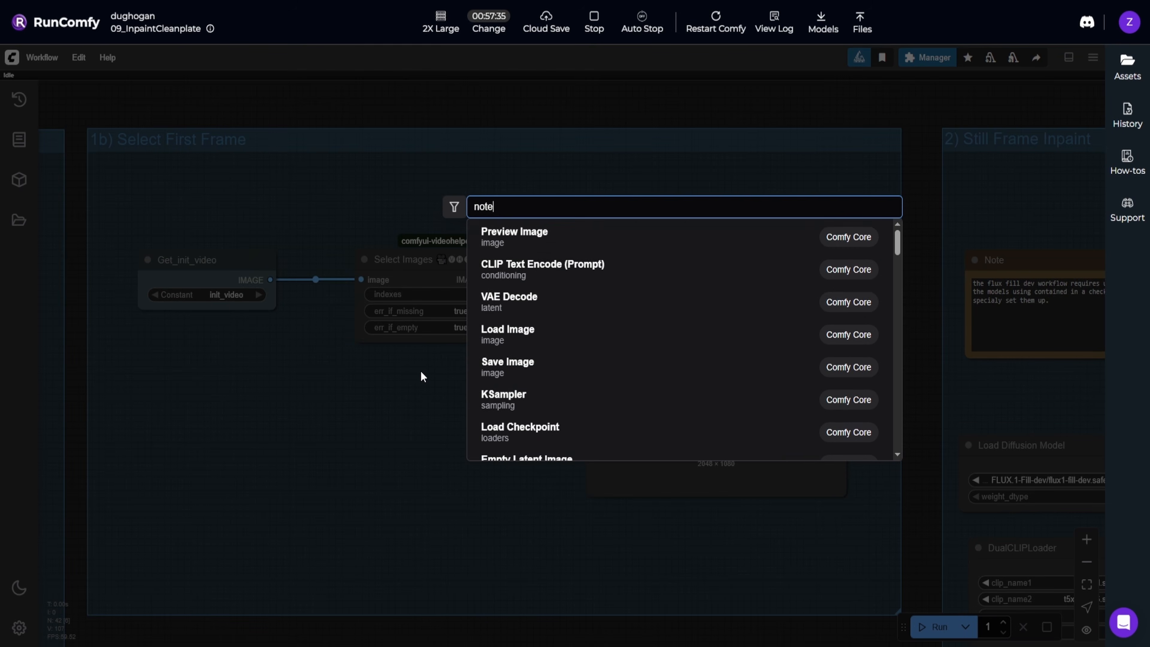
{"action": "key", "text": "Return"}
{"action": "type", "text": "This grabs the fir"}
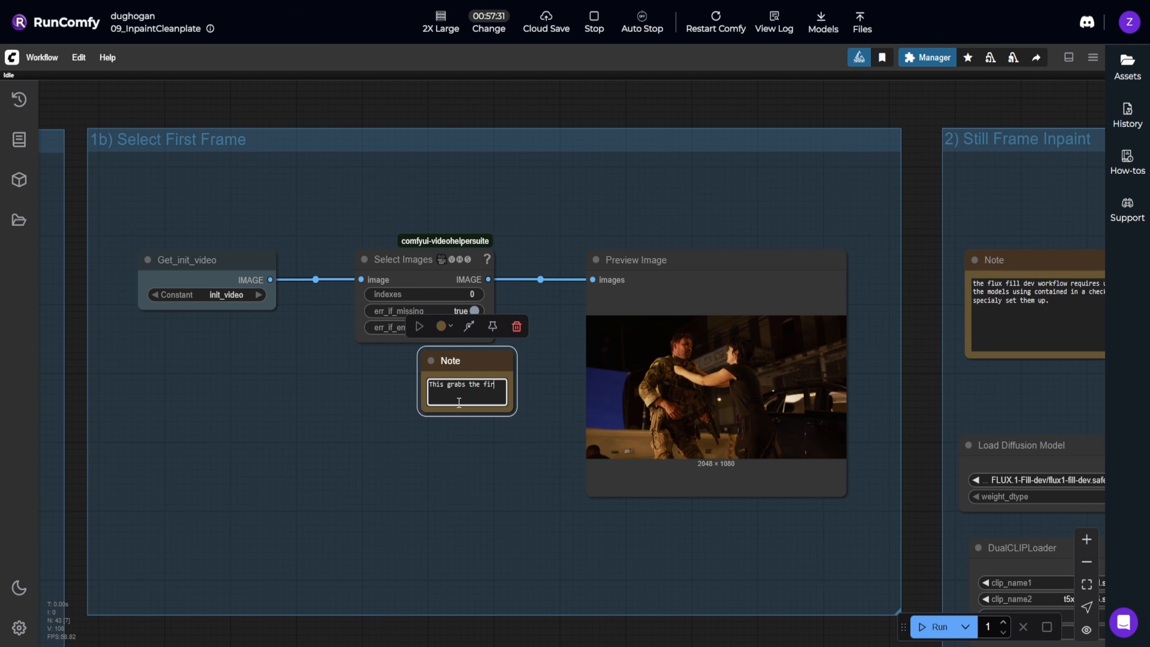
{"action": "type", "text": "st fa"}
{"action": "left_click_drag", "start_coordinate": [473, 370], "coordinate": [411, 380]}
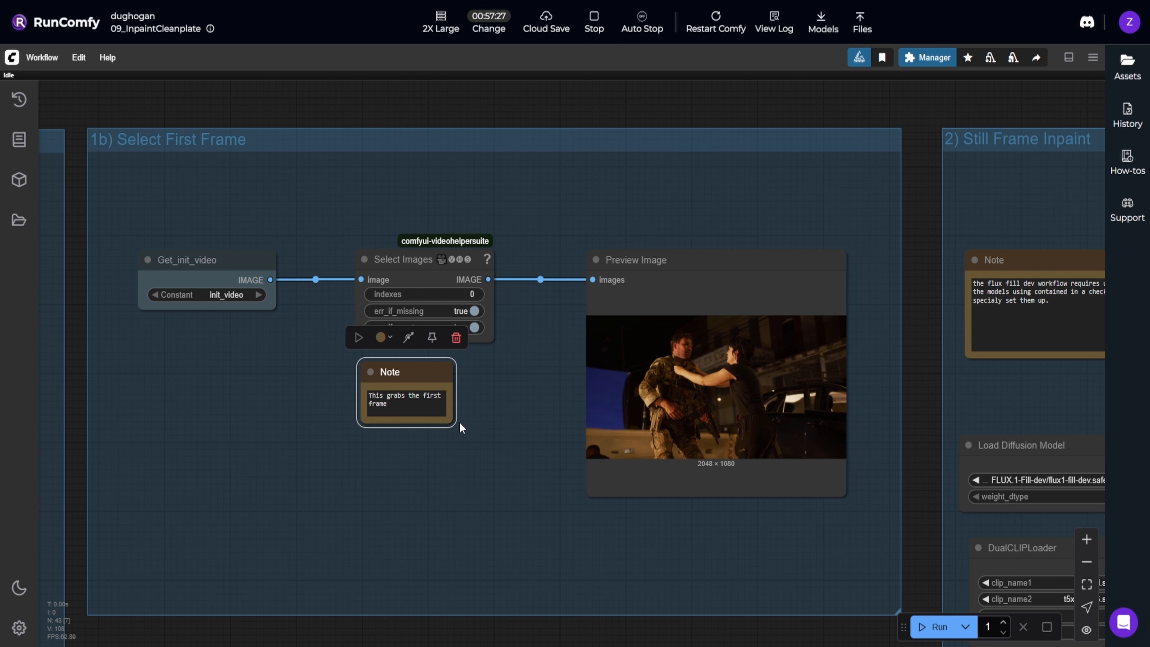
{"action": "left_click_drag", "start_coordinate": [449, 423], "coordinate": [495, 441]}
{"action": "left_click", "coordinate": [550, 401]}
- Send the first frame in the Preview Image node to the workflow
{"action": "left_click_drag", "start_coordinate": [549, 401], "coordinate": [417, 383]}
{"action": "left_click", "coordinate": [541, 264]}
{"action": "left_click_drag", "start_coordinate": [541, 264], "coordinate": [543, 263]}
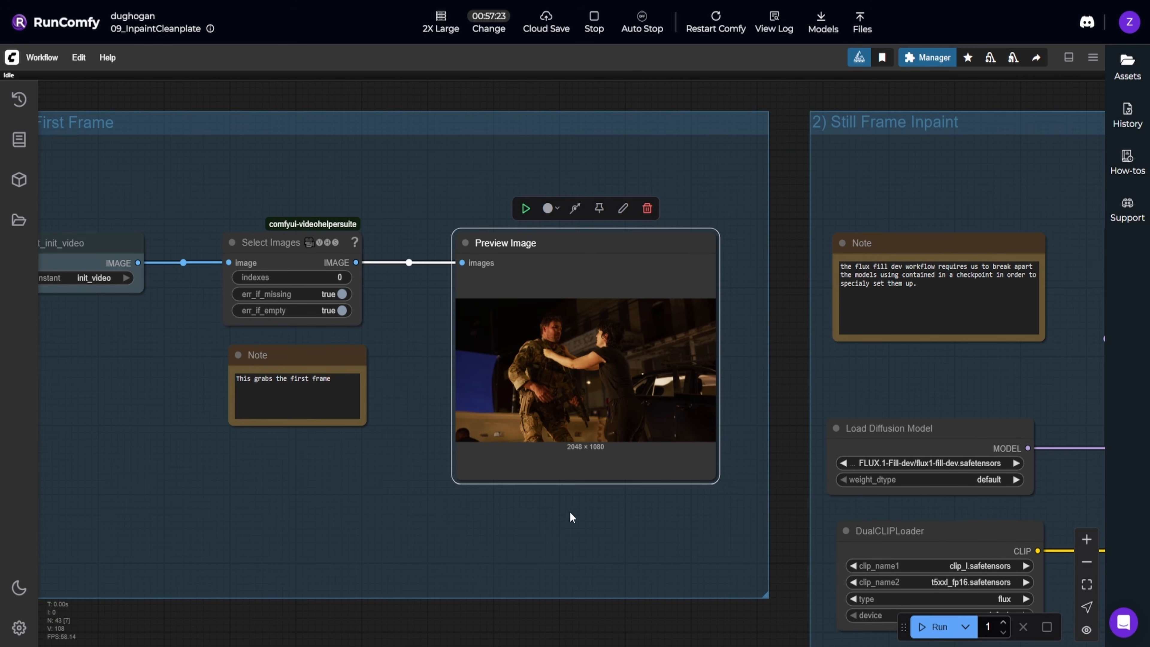
{"action": "scroll", "coordinate": [474, 505], "scroll_direction": "down", "scroll_amount": 3}
{"action": "left_click_drag", "start_coordinate": [565, 406], "coordinate": [398, 337]}
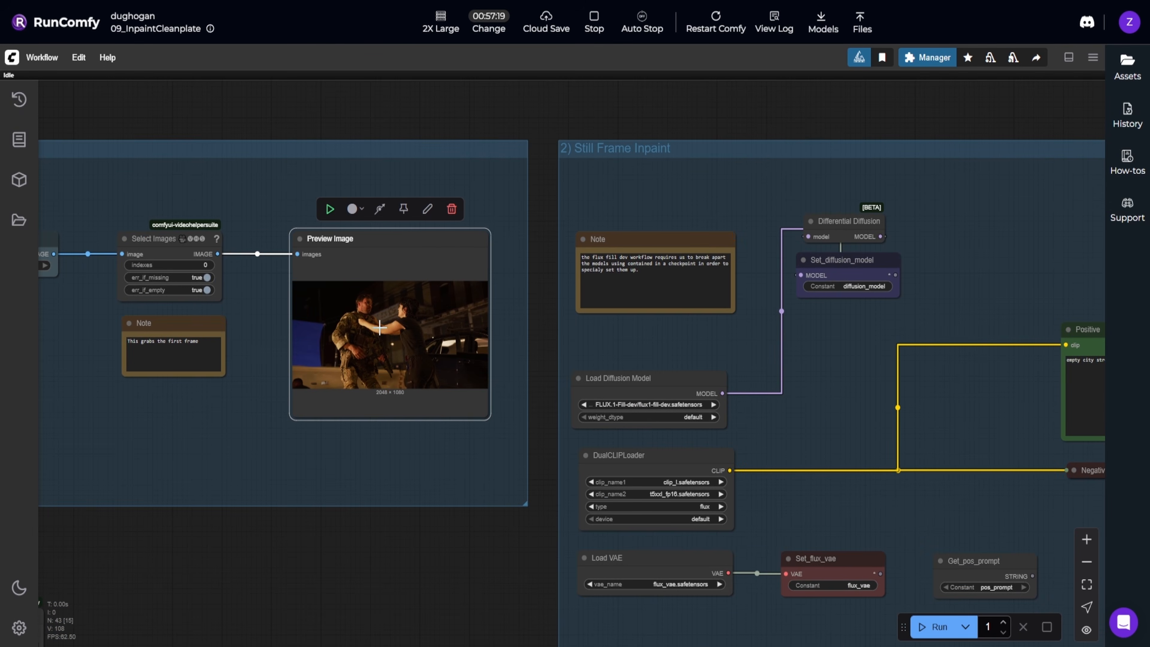
{"action": "right_click", "coordinate": [380, 333]}
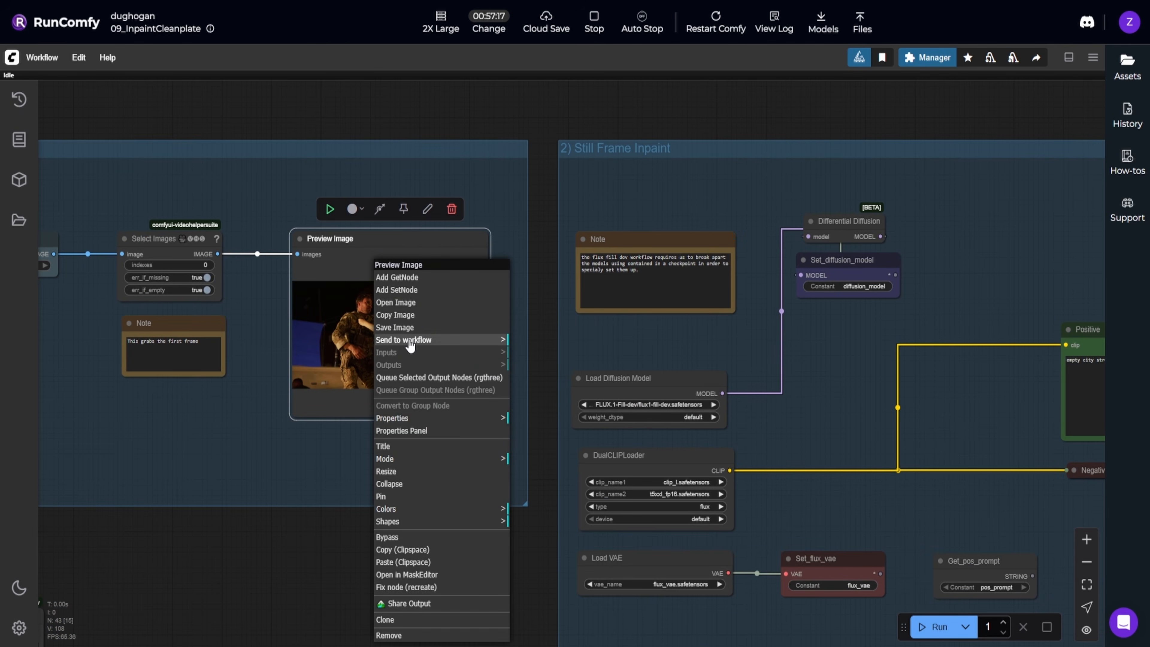
{"action": "left_click", "coordinate": [409, 341]}
{"action": "left_click", "coordinate": [536, 340]}
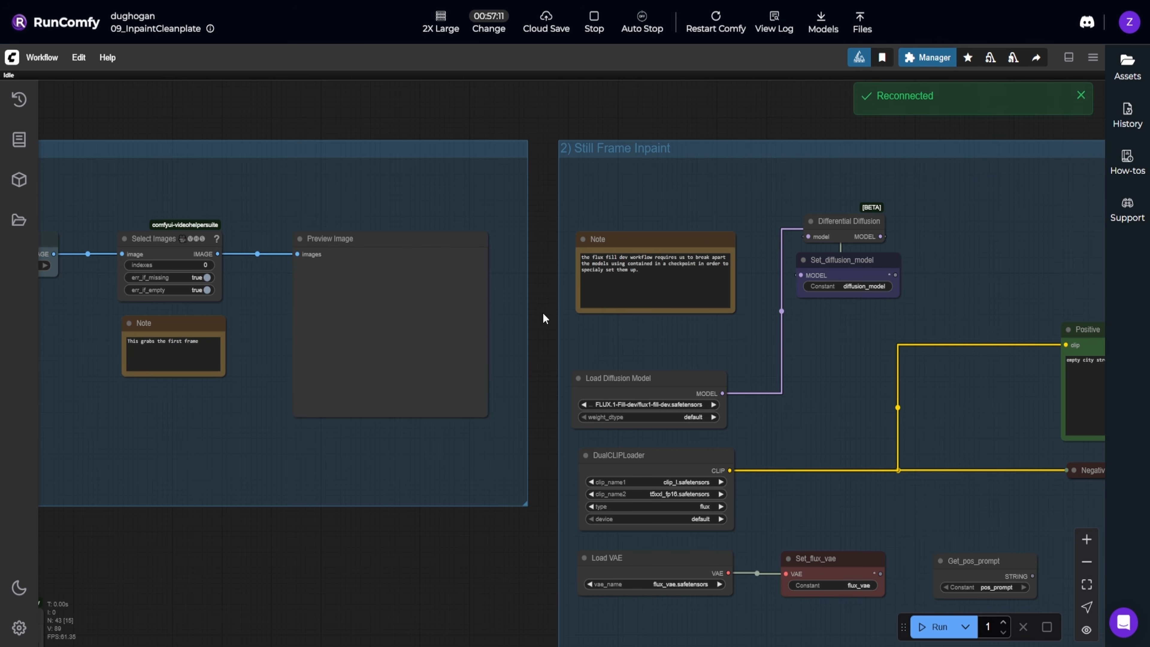
{"action": "left_click_drag", "start_coordinate": [547, 573], "coordinate": [471, 272]}
{"action": "left_click_drag", "start_coordinate": [481, 438], "coordinate": [386, 285]}
{"action": "scroll", "coordinate": [384, 314], "scroll_direction": "up", "scroll_amount": 5}
{"action": "left_click", "coordinate": [542, 222]}
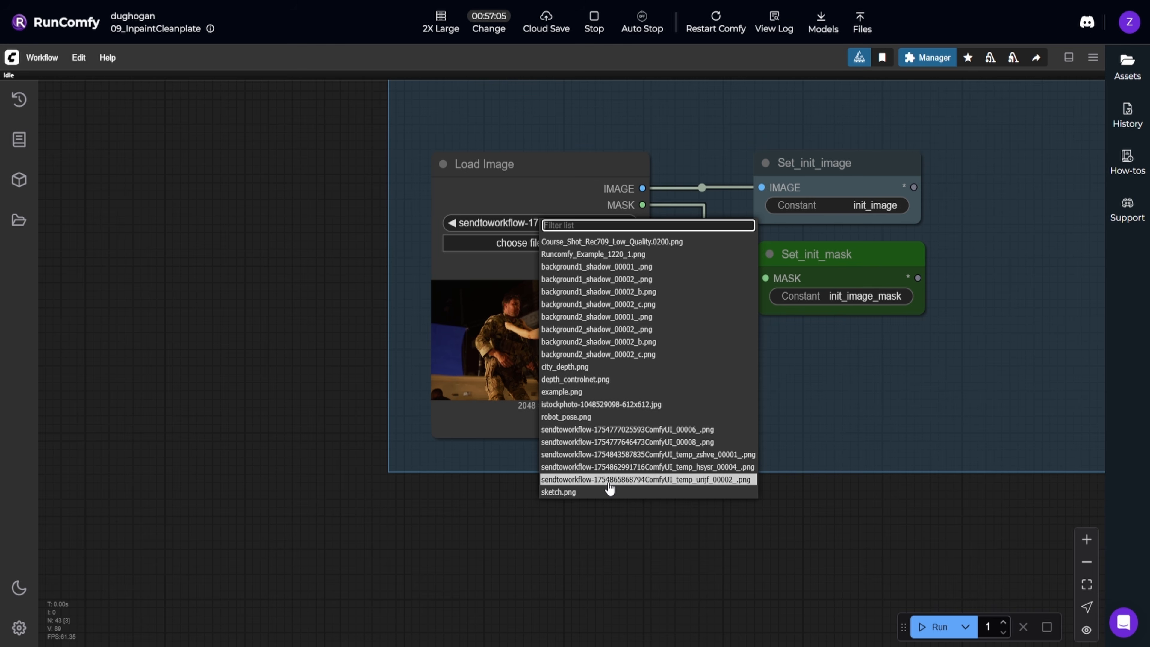
{"action": "left_click", "coordinate": [612, 483]}
{"action": "left_click_drag", "start_coordinate": [680, 362], "coordinate": [573, 448]}
{"action": "left_click_drag", "start_coordinate": [426, 256], "coordinate": [429, 255]}
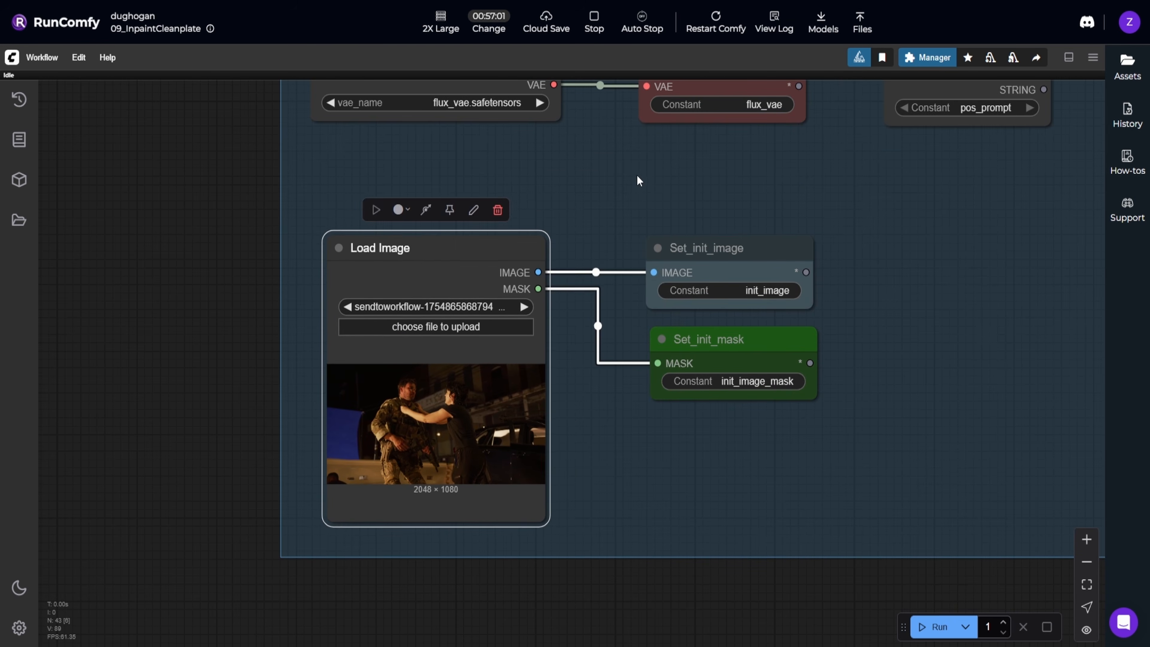
- Add a Note reading "Draw your masks", place it beside the Load Image preview below Set_init_mask and widen it
{"action": "scroll", "coordinate": [638, 180], "scroll_direction": "down", "scroll_amount": 5}
{"action": "scroll", "coordinate": [603, 274], "scroll_direction": "up", "scroll_amount": 4}
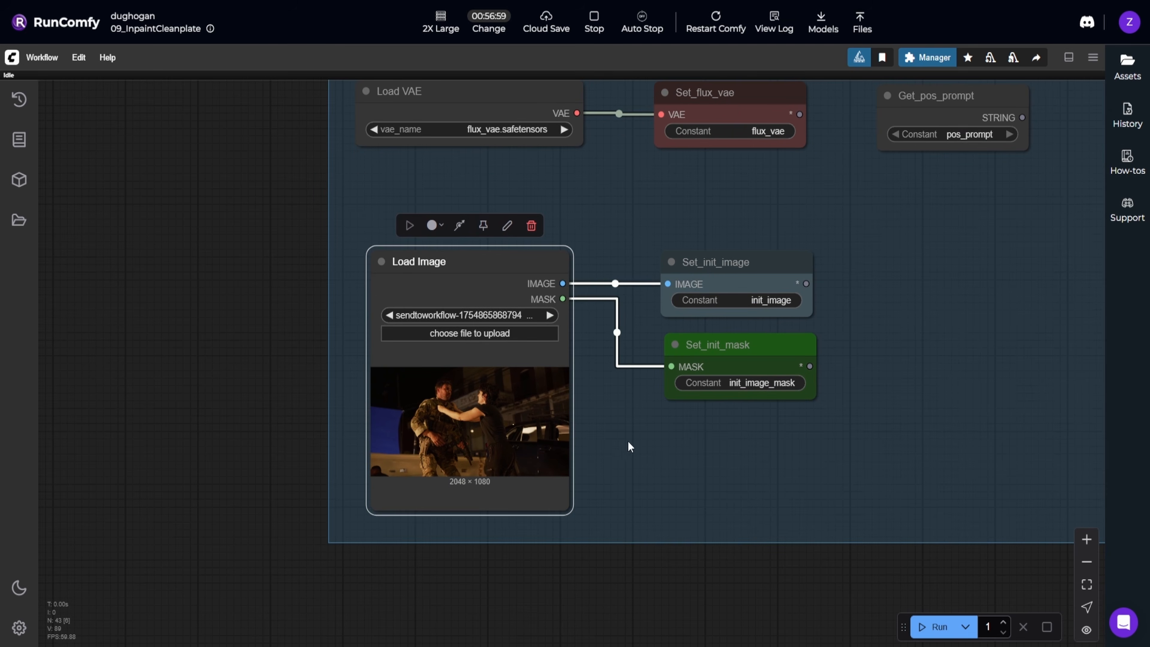
{"action": "double_click", "coordinate": [677, 475]}
{"action": "type", "text": "note"}
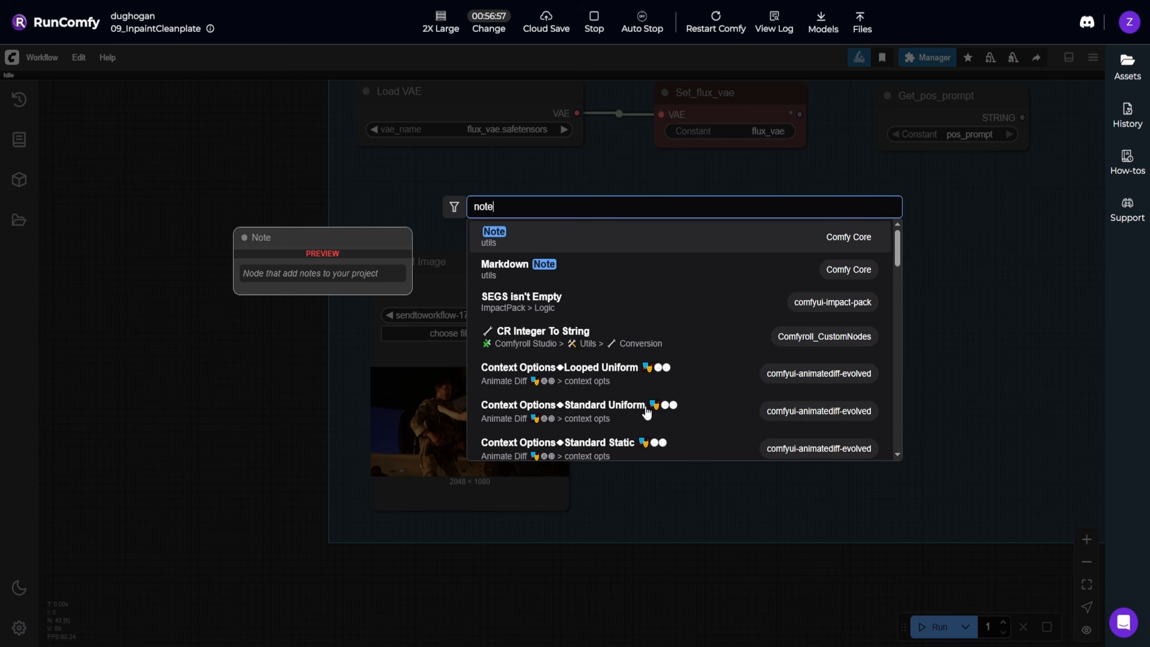
{"action": "left_click", "coordinate": [577, 245]}
{"action": "left_click", "coordinate": [719, 498]}
{"action": "type", "text": "Draw your masks"}
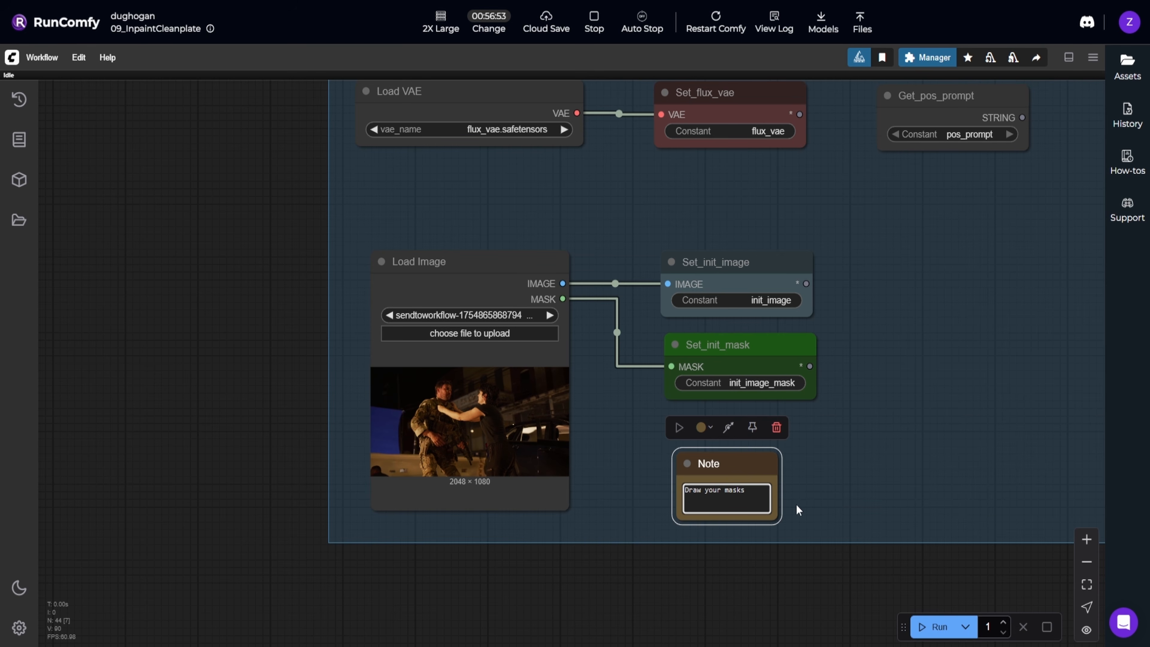
{"action": "left_click_drag", "start_coordinate": [739, 465], "coordinate": [662, 450]}
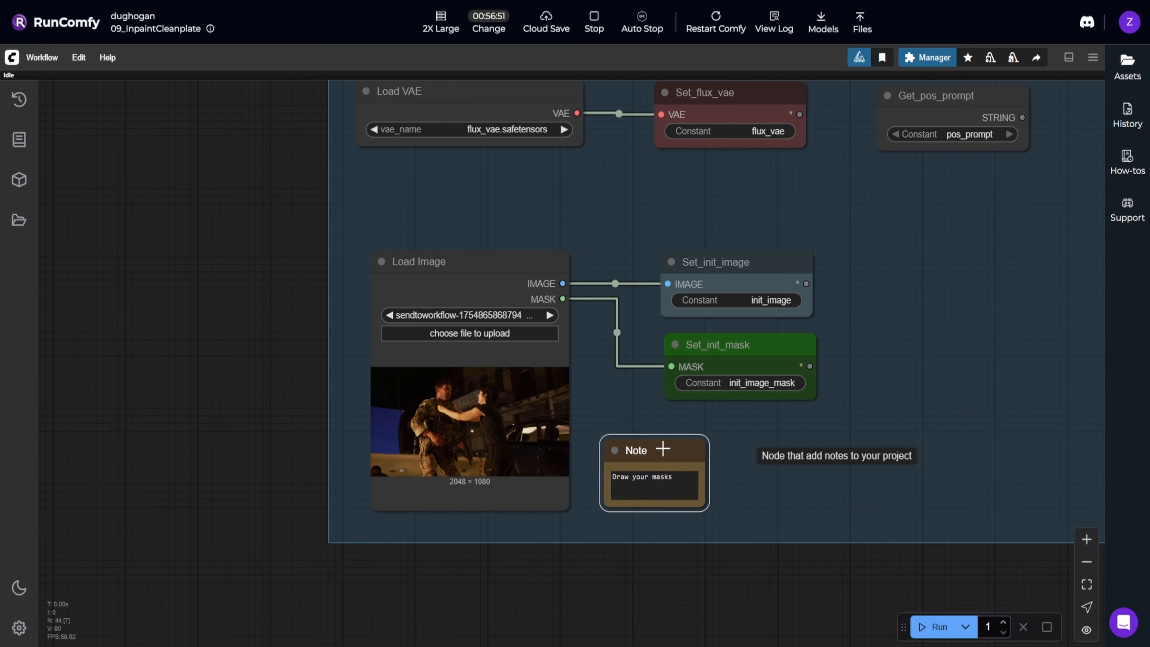
{"action": "left_click_drag", "start_coordinate": [697, 503], "coordinate": [813, 524]}
{"action": "left_click", "coordinate": [572, 388]}
- Open the Load Image frame in the mask editor and set the mask layer display to negative
{"action": "scroll", "coordinate": [570, 388], "scroll_direction": "up", "scroll_amount": 5}
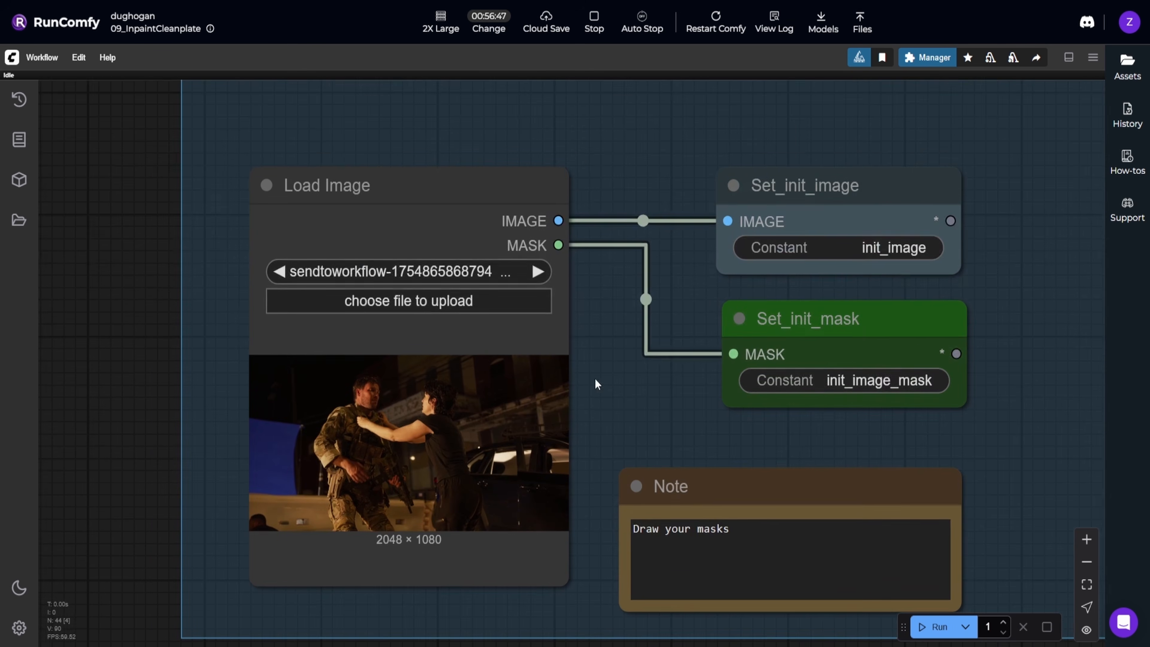
{"action": "right_click", "coordinate": [406, 420]}
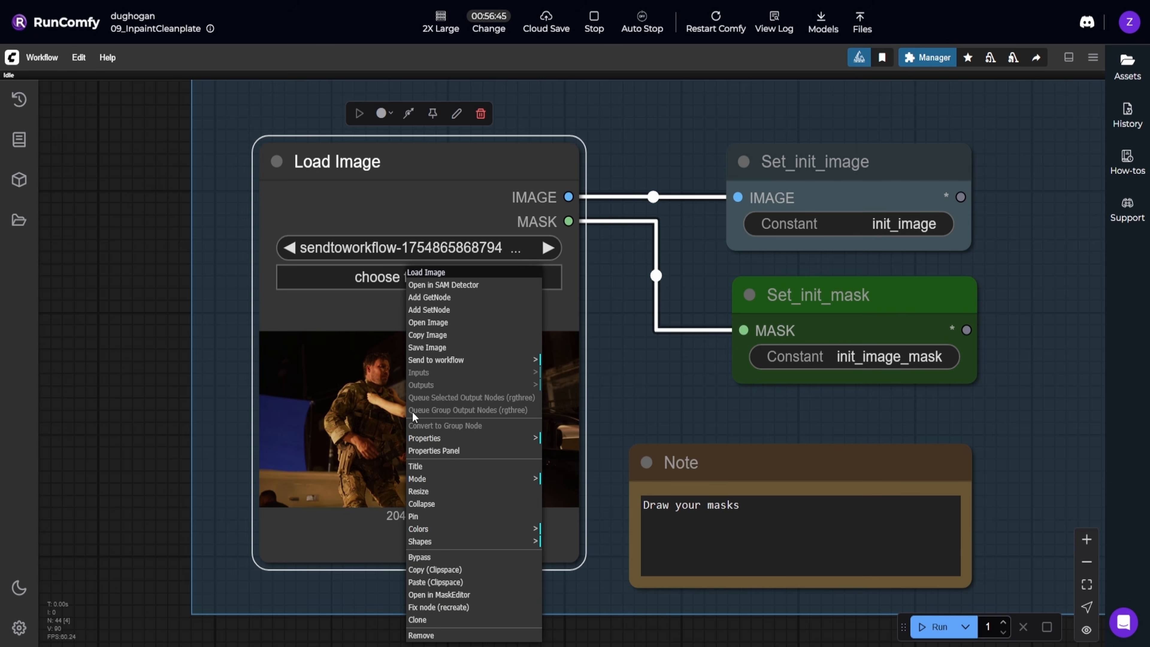
{"action": "left_click", "coordinate": [450, 595]}
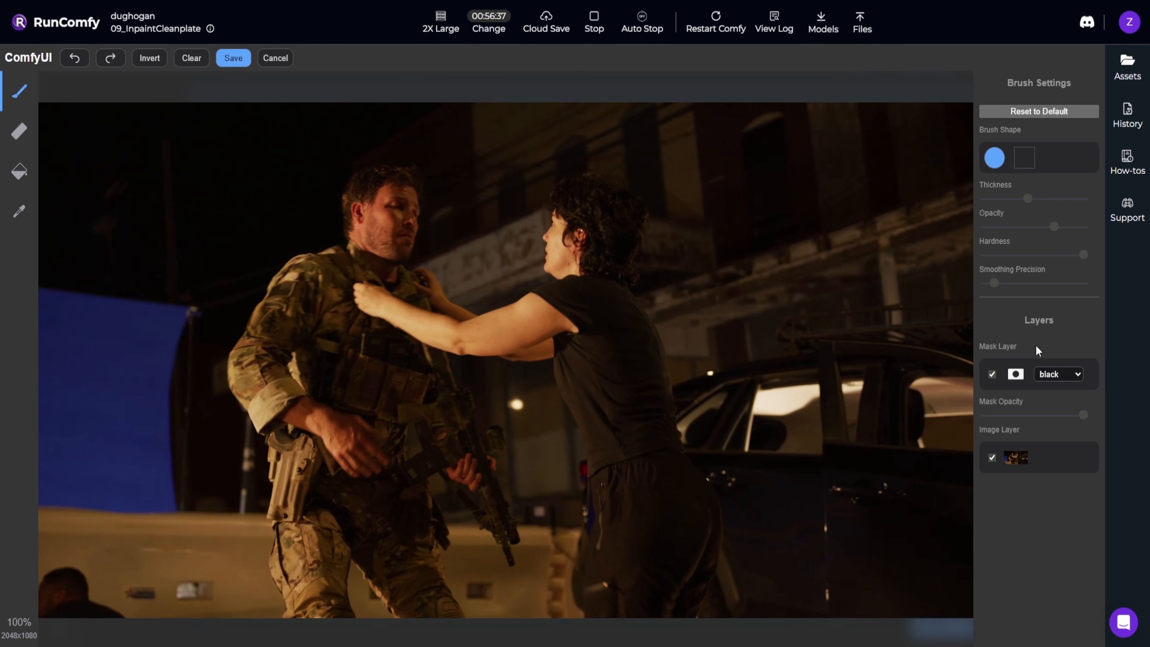
{"action": "left_click", "coordinate": [1067, 378]}
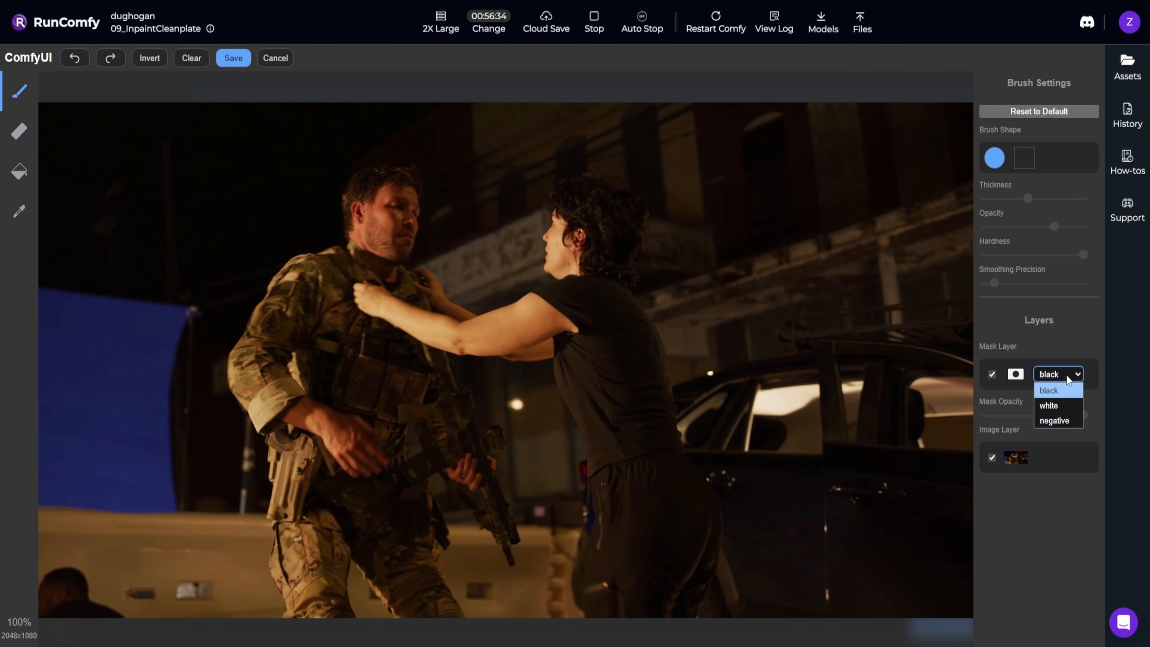
{"action": "left_click", "coordinate": [1063, 424]}
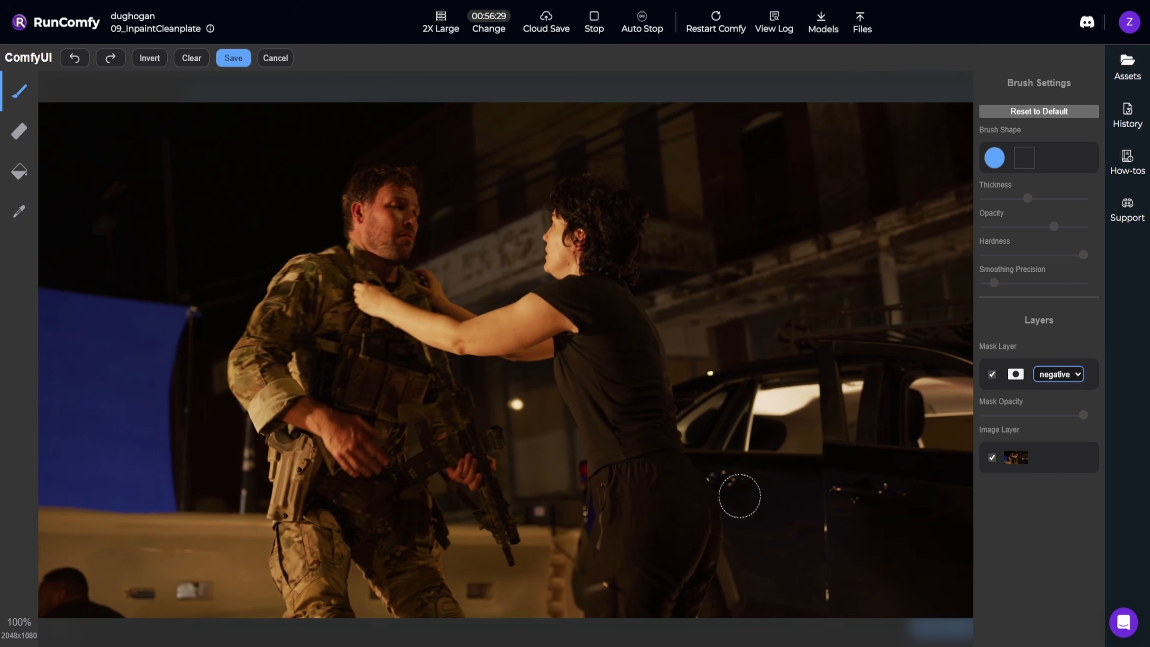
- Slightly enlarge the brush, mask the soldier, the woman and the head in the image's lower-left corner, and save the mask
{"action": "left_click_drag", "start_coordinate": [1028, 199], "coordinate": [1027, 199]}
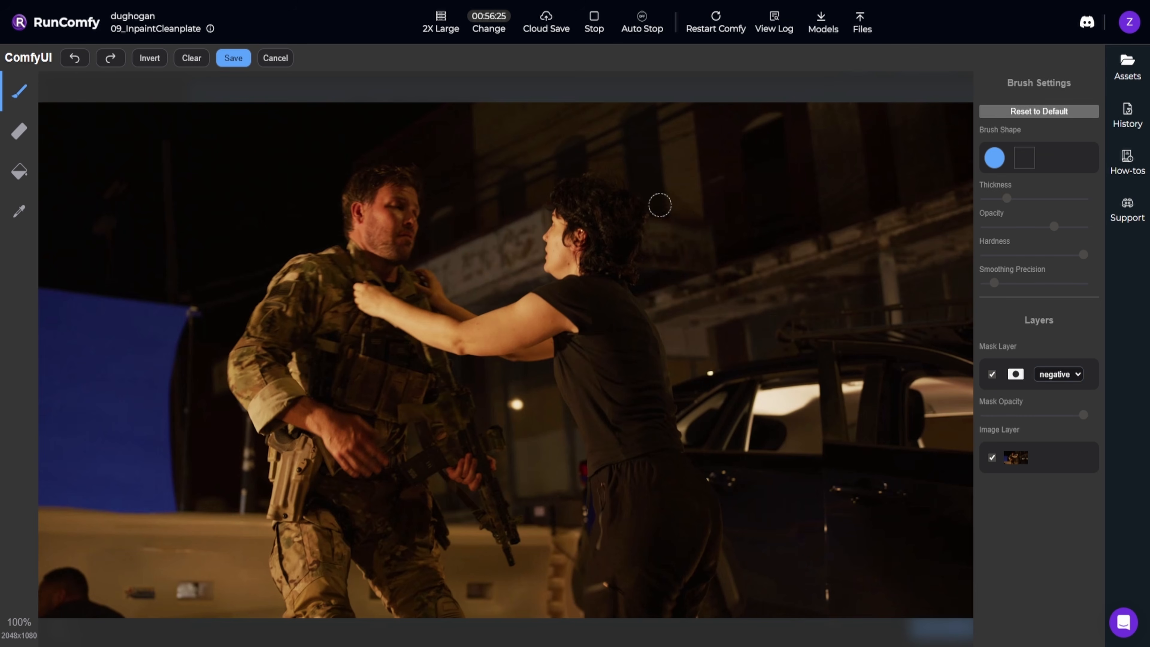
{"action": "left_click_drag", "start_coordinate": [1007, 198], "coordinate": [1084, 199]}
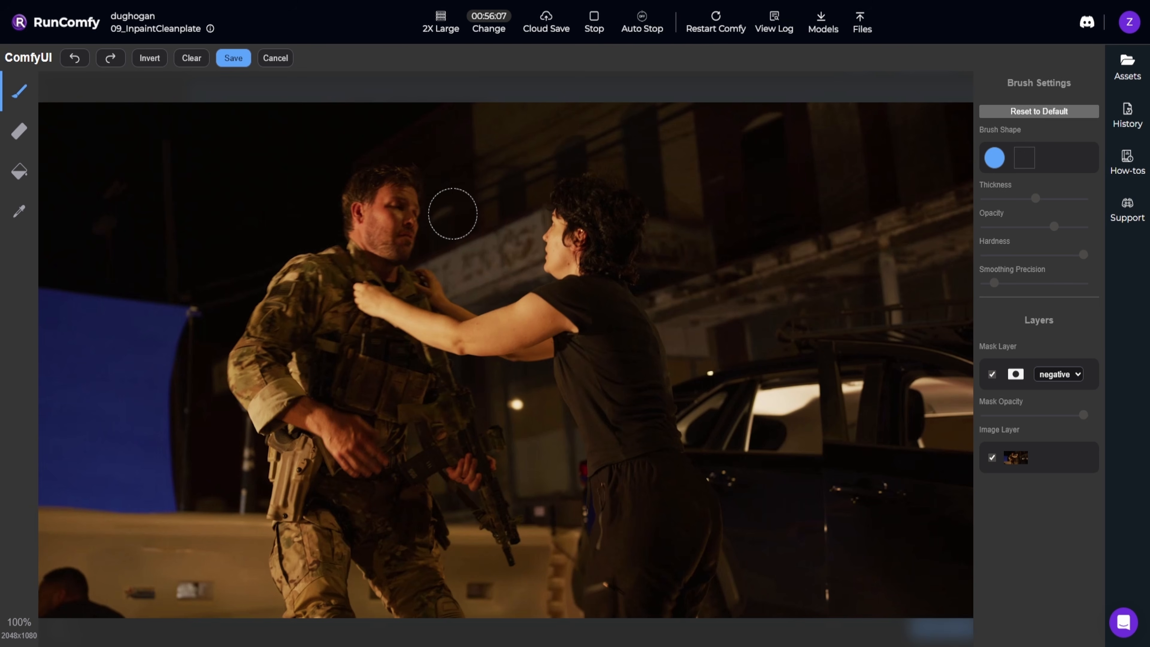
{"action": "mouse_move", "coordinate": [408, 259]}
{"action": "left_mouse_down"}
{"action": "mouse_move", "coordinate": [412, 179]}
{"action": "mouse_move", "coordinate": [382, 170]}
{"action": "mouse_move", "coordinate": [350, 182]}
{"action": "mouse_move", "coordinate": [339, 213]}
{"action": "mouse_move", "coordinate": [349, 245]}
{"action": "mouse_move", "coordinate": [370, 181]}
{"action": "mouse_move", "coordinate": [367, 260]}
{"action": "mouse_move", "coordinate": [328, 233]}
{"action": "mouse_move", "coordinate": [269, 297]}
{"action": "mouse_move", "coordinate": [229, 379]}
{"action": "mouse_move", "coordinate": [244, 343]}
{"action": "mouse_move", "coordinate": [240, 380]}
{"action": "mouse_move", "coordinate": [284, 433]}
{"action": "mouse_move", "coordinate": [280, 450]}
{"action": "mouse_move", "coordinate": [265, 401]}
{"action": "mouse_move", "coordinate": [262, 516]}
{"action": "mouse_move", "coordinate": [284, 580]}
{"action": "mouse_move", "coordinate": [306, 567]}
{"action": "mouse_move", "coordinate": [313, 584]}
{"action": "mouse_move", "coordinate": [336, 590]}
{"action": "mouse_move", "coordinate": [339, 570]}
{"action": "mouse_move", "coordinate": [338, 597]}
{"action": "mouse_move", "coordinate": [343, 530]}
{"action": "mouse_move", "coordinate": [438, 624]}
{"action": "mouse_move", "coordinate": [424, 560]}
{"action": "mouse_move", "coordinate": [459, 632]}
{"action": "mouse_move", "coordinate": [433, 511]}
{"action": "mouse_move", "coordinate": [497, 547]}
{"action": "mouse_move", "coordinate": [503, 524]}
{"action": "mouse_move", "coordinate": [510, 548]}
{"action": "mouse_move", "coordinate": [495, 469]}
{"action": "mouse_move", "coordinate": [495, 497]}
{"action": "mouse_move", "coordinate": [442, 343]}
{"action": "mouse_move", "coordinate": [545, 355]}
{"action": "mouse_move", "coordinate": [565, 338]}
{"action": "mouse_move", "coordinate": [515, 332]}
{"action": "mouse_move", "coordinate": [525, 310]}
{"action": "mouse_move", "coordinate": [569, 294]}
{"action": "mouse_move", "coordinate": [454, 313]}
{"action": "mouse_move", "coordinate": [421, 290]}
{"action": "mouse_move", "coordinate": [415, 259]}
{"action": "mouse_move", "coordinate": [433, 302]}
{"action": "mouse_move", "coordinate": [422, 243]}
{"action": "mouse_move", "coordinate": [411, 289]}
{"action": "mouse_move", "coordinate": [447, 325]}
{"action": "mouse_move", "coordinate": [357, 270]}
{"action": "mouse_move", "coordinate": [366, 288]}
{"action": "mouse_move", "coordinate": [341, 280]}
{"action": "mouse_move", "coordinate": [296, 314]}
{"action": "mouse_move", "coordinate": [275, 382]}
{"action": "mouse_move", "coordinate": [292, 428]}
{"action": "mouse_move", "coordinate": [292, 529]}
{"action": "mouse_move", "coordinate": [319, 485]}
{"action": "mouse_move", "coordinate": [348, 471]}
{"action": "mouse_move", "coordinate": [397, 535]}
{"action": "mouse_move", "coordinate": [410, 491]}
{"action": "mouse_move", "coordinate": [449, 455]}
{"action": "mouse_move", "coordinate": [398, 351]}
{"action": "mouse_move", "coordinate": [332, 330]}
{"action": "mouse_move", "coordinate": [326, 394]}
{"action": "mouse_move", "coordinate": [362, 426]}
{"action": "mouse_move", "coordinate": [379, 493]}
{"action": "mouse_move", "coordinate": [240, 437]}
{"action": "mouse_move", "coordinate": [244, 471]}
{"action": "mouse_move", "coordinate": [354, 478]}
{"action": "mouse_move", "coordinate": [434, 371]}
{"action": "mouse_move", "coordinate": [507, 390]}
{"action": "mouse_move", "coordinate": [566, 362]}
{"action": "mouse_move", "coordinate": [593, 448]}
{"action": "mouse_move", "coordinate": [584, 473]}
{"action": "mouse_move", "coordinate": [597, 607]}
{"action": "mouse_move", "coordinate": [609, 584]}
{"action": "mouse_move", "coordinate": [649, 580]}
{"action": "mouse_move", "coordinate": [679, 597]}
{"action": "mouse_move", "coordinate": [702, 575]}
{"action": "mouse_move", "coordinate": [713, 503]}
{"action": "mouse_move", "coordinate": [649, 339]}
{"action": "mouse_move", "coordinate": [638, 226]}
{"action": "mouse_move", "coordinate": [620, 186]}
{"action": "mouse_move", "coordinate": [578, 181]}
{"action": "mouse_move", "coordinate": [558, 202]}
{"action": "mouse_move", "coordinate": [546, 274]}
{"action": "mouse_move", "coordinate": [586, 219]}
{"action": "mouse_move", "coordinate": [634, 399]}
{"action": "mouse_move", "coordinate": [611, 321]}
{"action": "mouse_move", "coordinate": [597, 413]}
{"action": "mouse_move", "coordinate": [634, 468]}
{"action": "mouse_move", "coordinate": [690, 512]}
{"action": "mouse_move", "coordinate": [681, 448]}
{"action": "mouse_move", "coordinate": [705, 598]}
{"action": "mouse_move", "coordinate": [700, 623]}
{"action": "mouse_move", "coordinate": [647, 620]}
{"action": "left_mouse_up"}
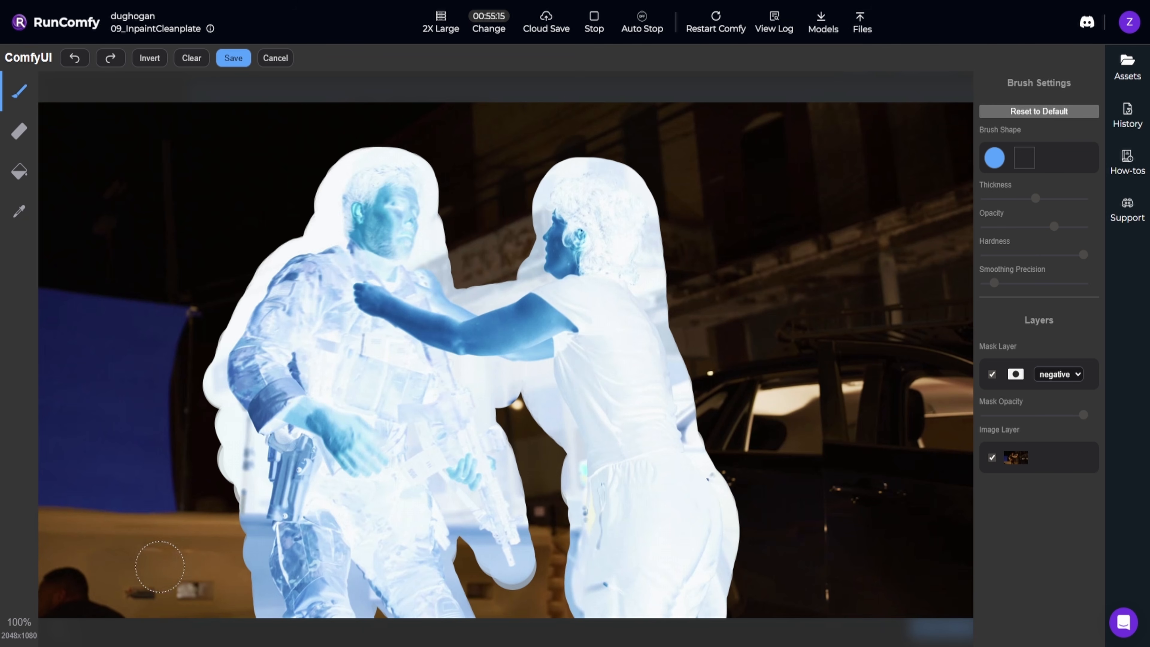
{"action": "mouse_move", "coordinate": [47, 595]}
{"action": "left_mouse_down"}
{"action": "mouse_move", "coordinate": [75, 575]}
{"action": "mouse_move", "coordinate": [82, 616]}
{"action": "mouse_move", "coordinate": [141, 638]}
{"action": "mouse_move", "coordinate": [119, 623]}
{"action": "left_mouse_up"}
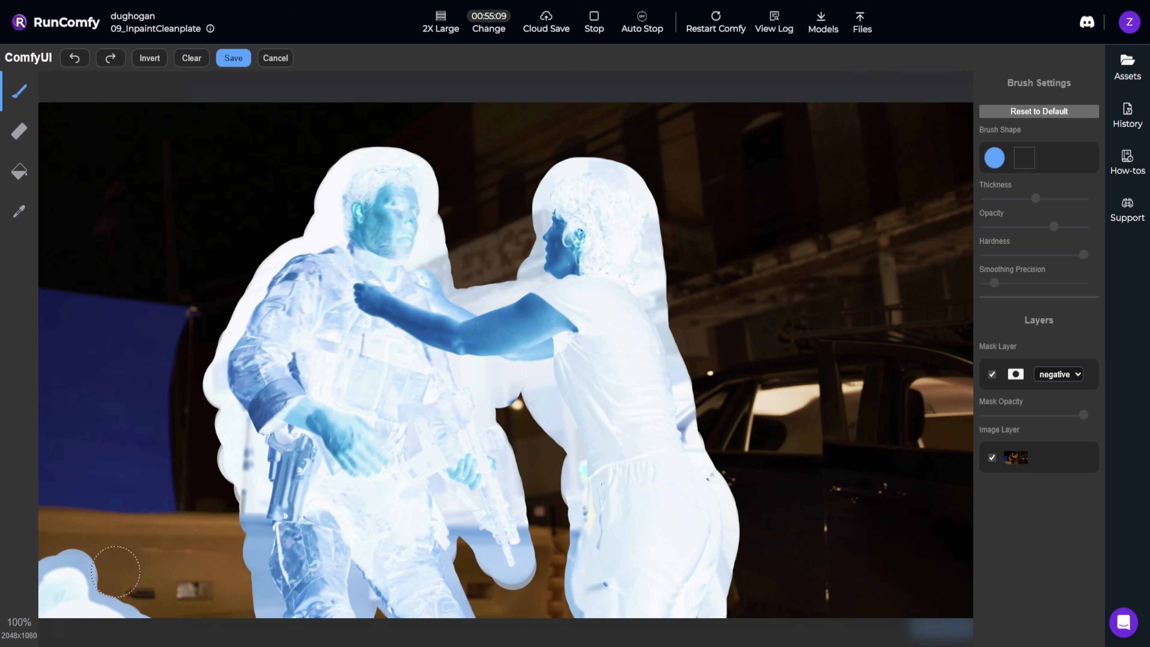
{"action": "mouse_move", "coordinate": [79, 588]}
{"action": "left_mouse_down"}
{"action": "mouse_move", "coordinate": [84, 578]}
{"action": "mouse_move", "coordinate": [48, 591]}
{"action": "left_mouse_up"}
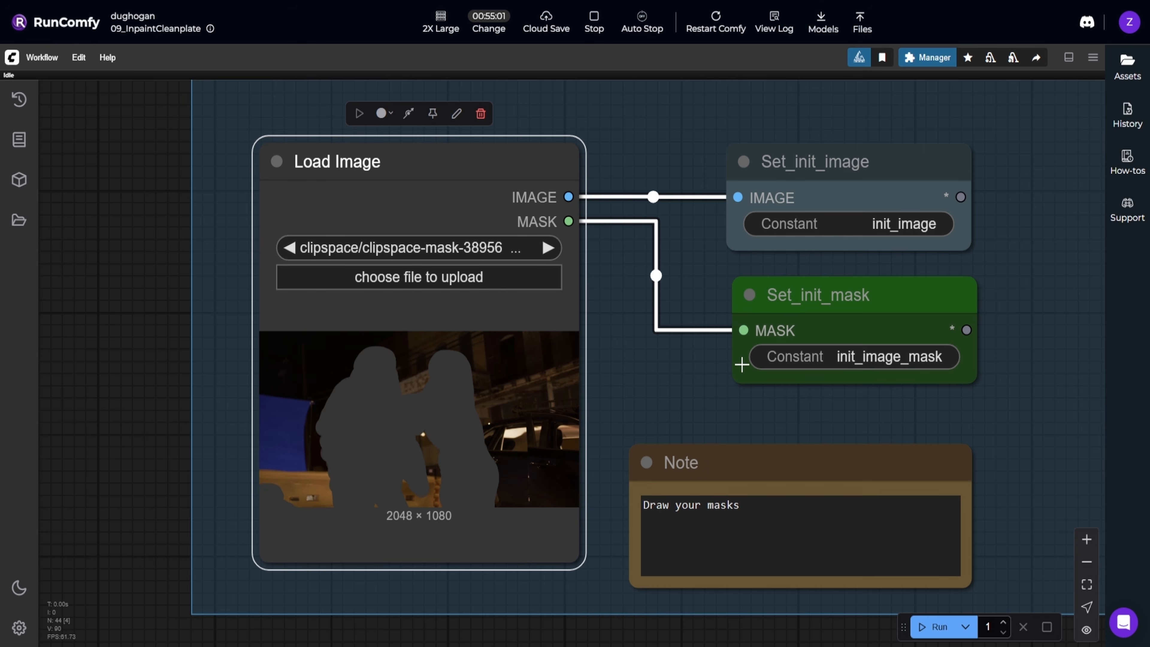
- Review the masked Load Image node with its Set_init_image and Set_init_mask nodes alongside the first-frame group
{"action": "left_click_drag", "start_coordinate": [725, 368], "coordinate": [554, 486]}
{"action": "scroll", "coordinate": [604, 358], "scroll_direction": "down", "scroll_amount": 7}
{"action": "left_click_drag", "start_coordinate": [546, 267], "coordinate": [475, 299]}
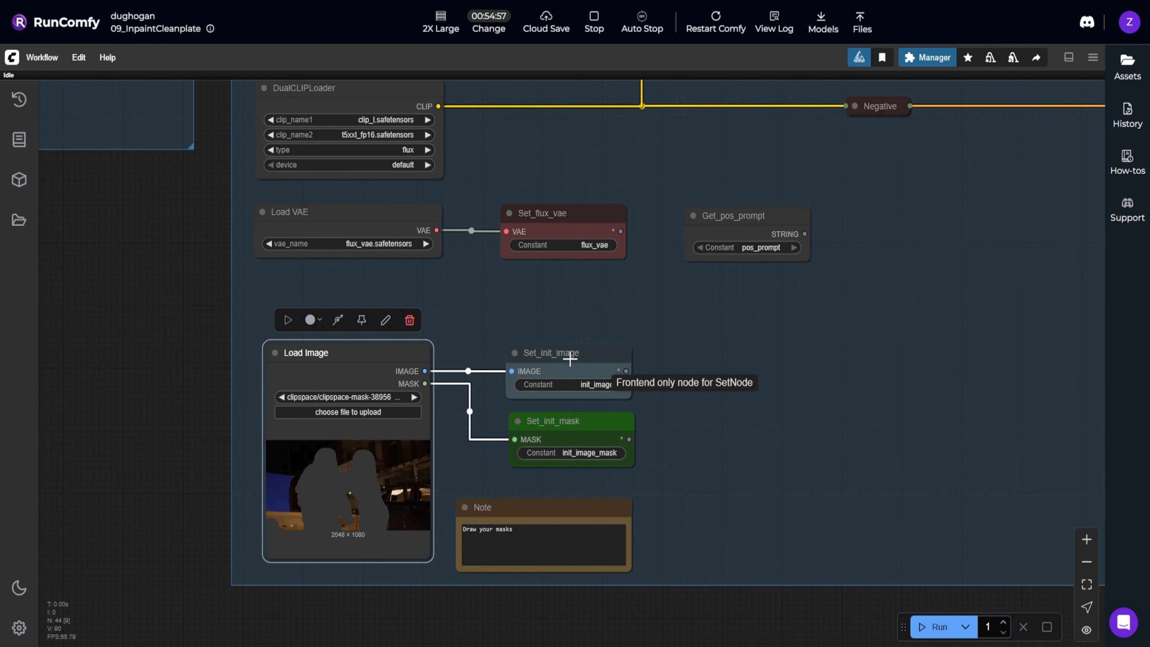
{"action": "scroll", "coordinate": [272, 348], "scroll_direction": "down", "scroll_amount": 2}
{"action": "left_click_drag", "start_coordinate": [49, 378], "coordinate": [767, 591]}
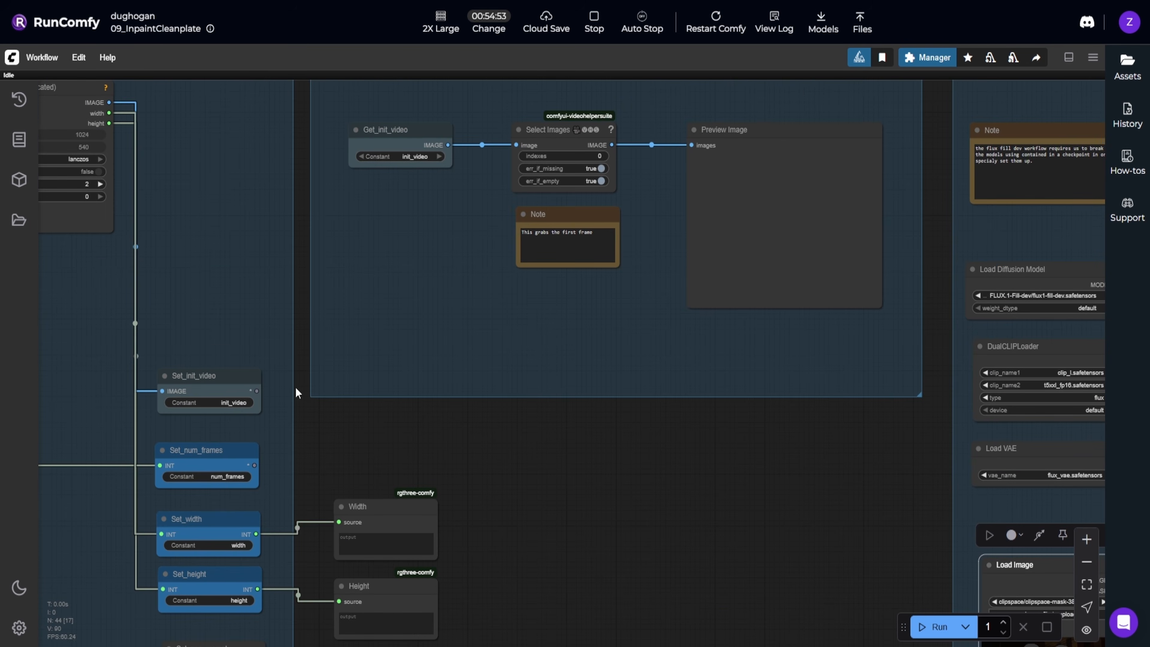
{"action": "left_click_drag", "start_coordinate": [790, 417], "coordinate": [262, 280]}
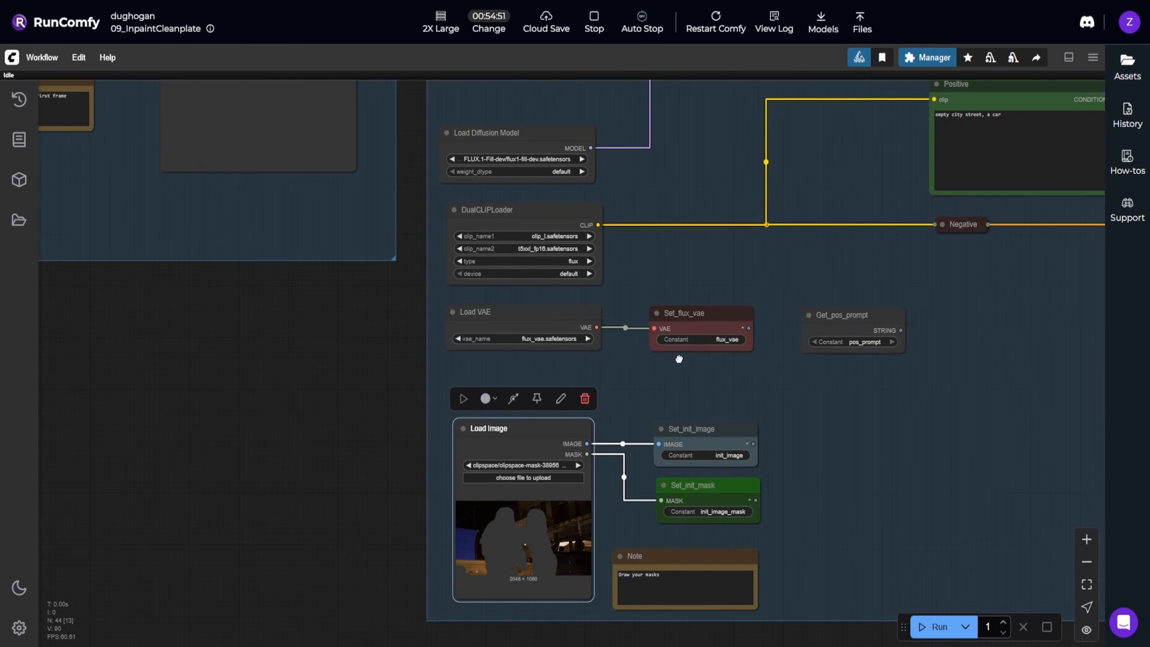
{"action": "left_click_drag", "start_coordinate": [752, 466], "coordinate": [605, 395]}
{"action": "scroll", "coordinate": [604, 395], "scroll_direction": "up", "scroll_amount": 4}
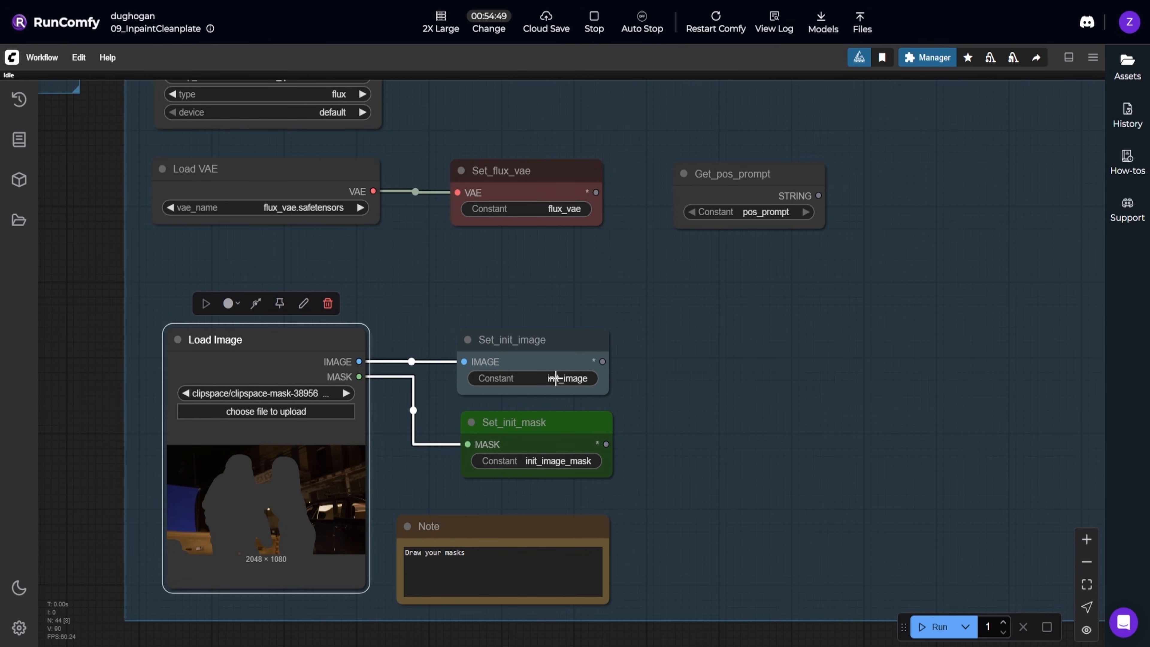
{"action": "left_click_drag", "start_coordinate": [465, 302], "coordinate": [833, 562]}
{"action": "left_click_drag", "start_coordinate": [144, 259], "coordinate": [198, 306]}
{"action": "left_click_drag", "start_coordinate": [573, 431], "coordinate": [178, 255]}
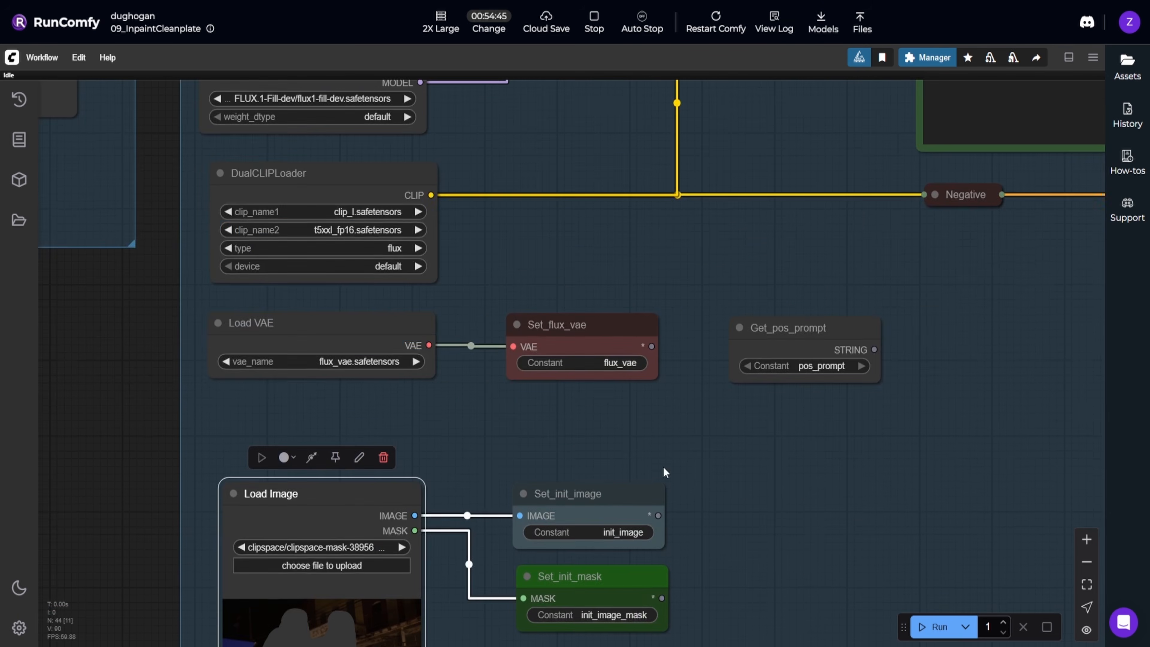
{"action": "left_click_drag", "start_coordinate": [661, 473], "coordinate": [608, 355]}
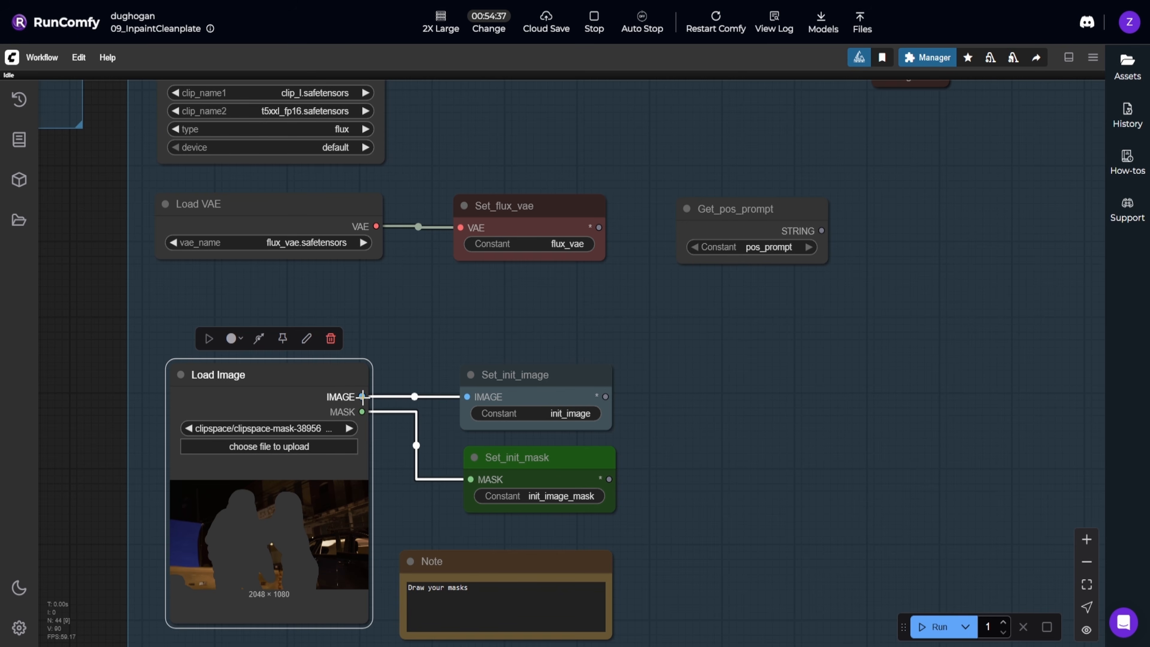
- Examine the Load Diffusion Model and DualCLIPLoader nodes and follow the CLIP output to the Positive and Negative prompts
{"action": "left_click_drag", "start_coordinate": [380, 298], "coordinate": [382, 448]}
{"action": "left_click_drag", "start_coordinate": [477, 289], "coordinate": [472, 433]}
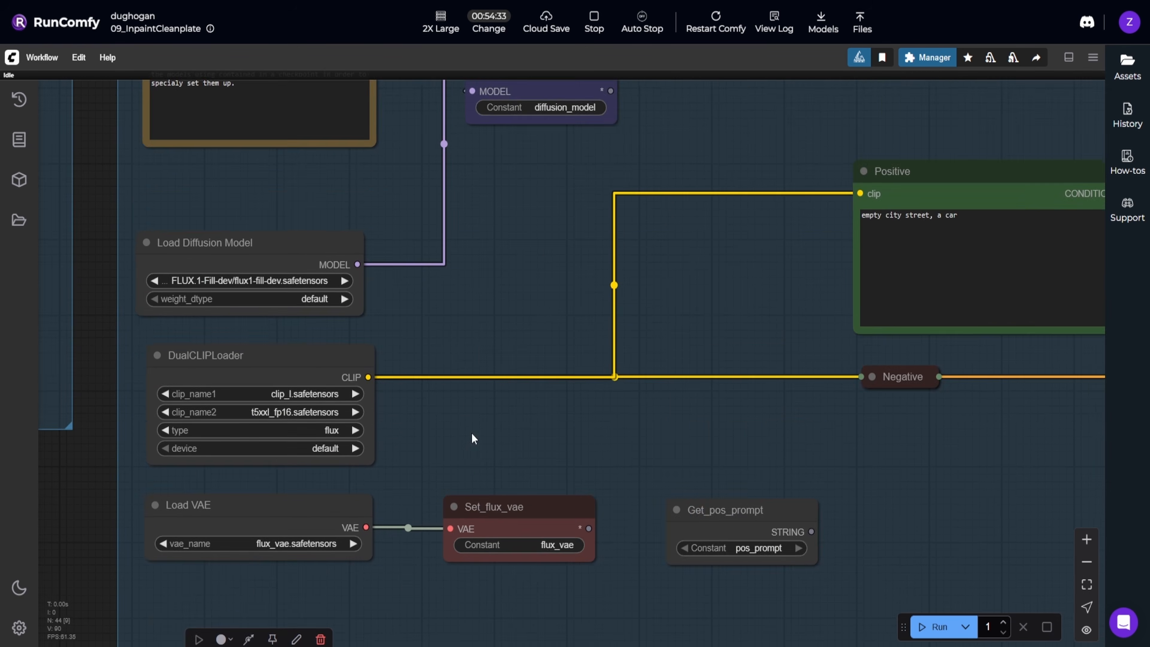
{"action": "scroll", "coordinate": [471, 429], "scroll_direction": "down", "scroll_amount": 3}
{"action": "scroll", "coordinate": [448, 365], "scroll_direction": "up", "scroll_amount": 1}
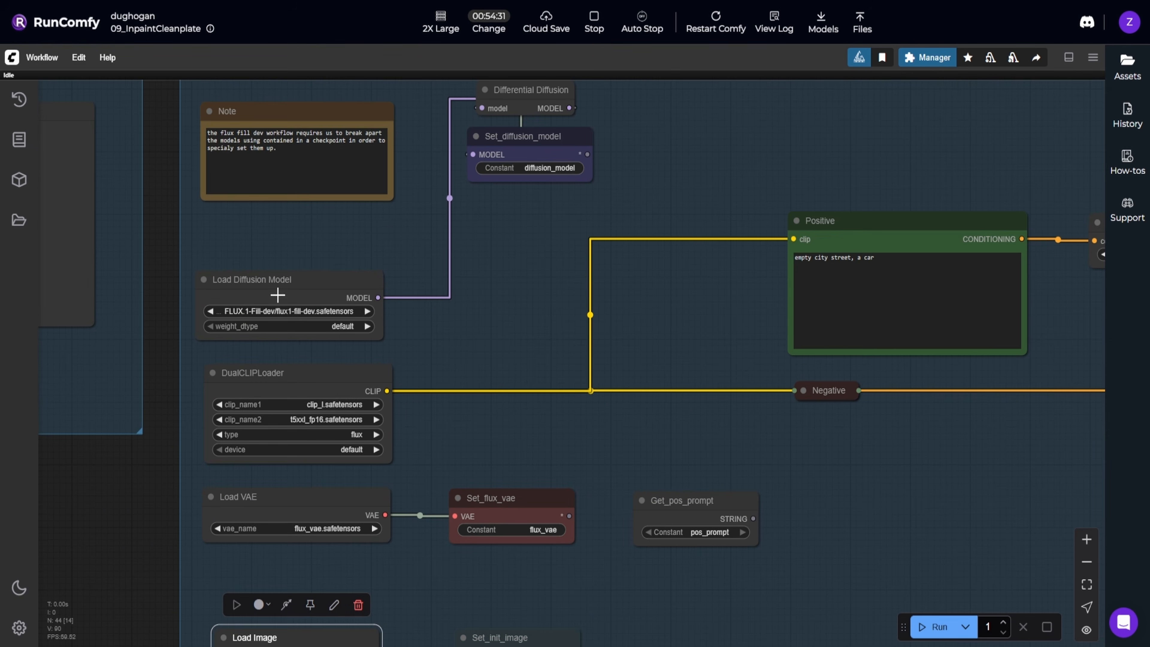
{"action": "mouse_move", "coordinate": [300, 373]}
{"action": "left_click", "coordinate": [313, 380]}
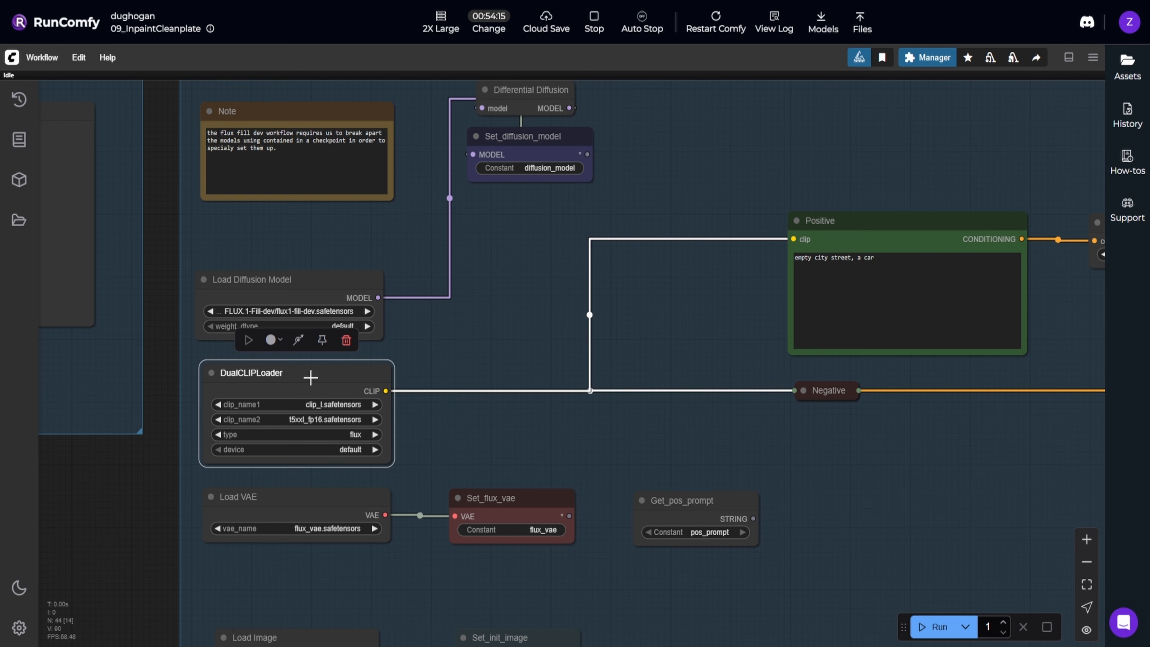
{"action": "left_click_drag", "start_coordinate": [489, 356], "coordinate": [388, 366]}
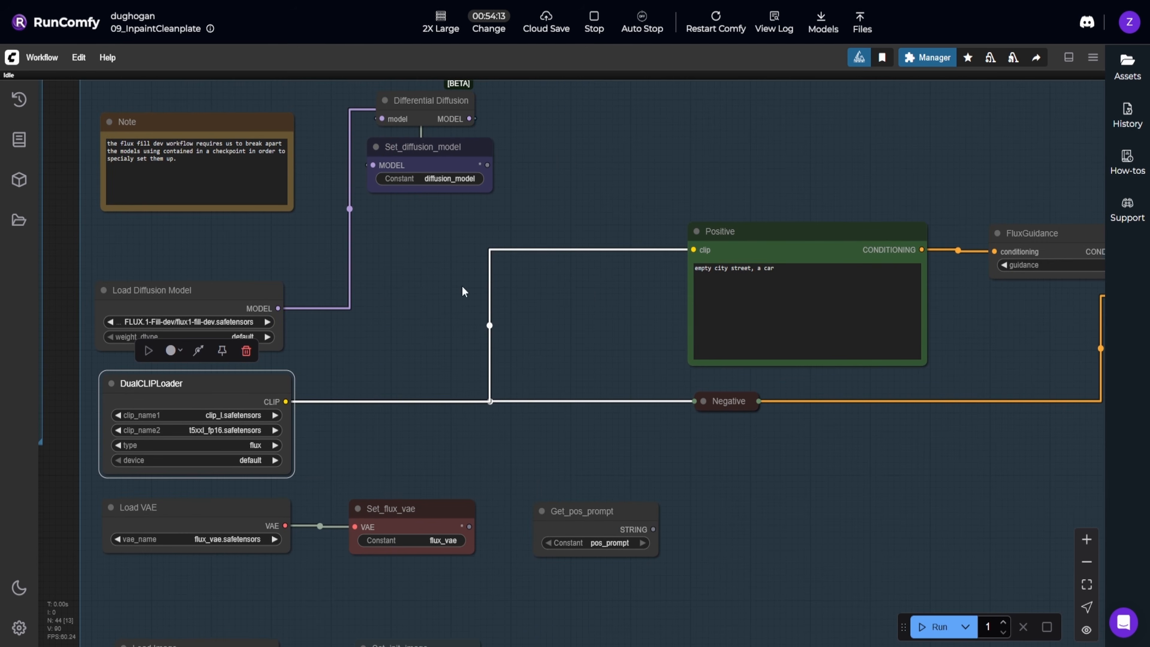
{"action": "left_click_drag", "start_coordinate": [999, 307], "coordinate": [709, 324]}
{"action": "left_click", "coordinate": [779, 256]}
{"action": "left_click_drag", "start_coordinate": [653, 241], "coordinate": [1073, 241]}
{"action": "scroll", "coordinate": [424, 332], "scroll_direction": "up", "scroll_amount": 2}
{"action": "left_click_drag", "start_coordinate": [319, 317], "coordinate": [324, 315]}
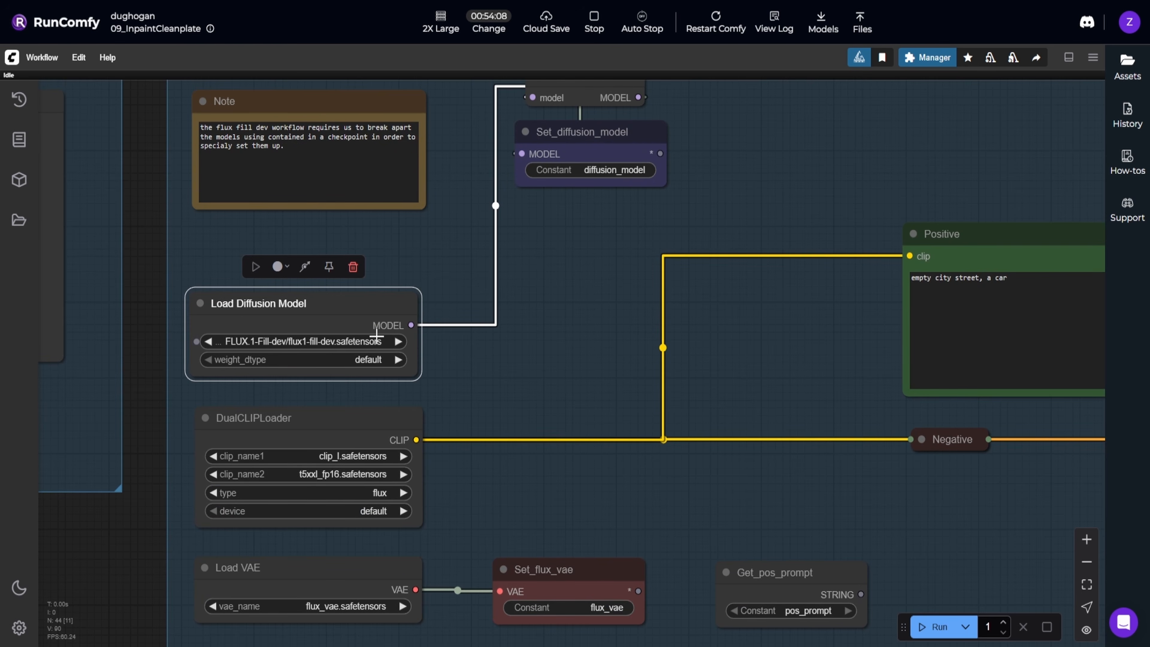
- Shift the Set_diffusion_model node slightly beneath the Differential Diffusion node in the Still Frame Inpaint group
{"action": "scroll", "coordinate": [458, 256], "scroll_direction": "up", "scroll_amount": 1}
{"action": "left_click_drag", "start_coordinate": [458, 257], "coordinate": [439, 329]}
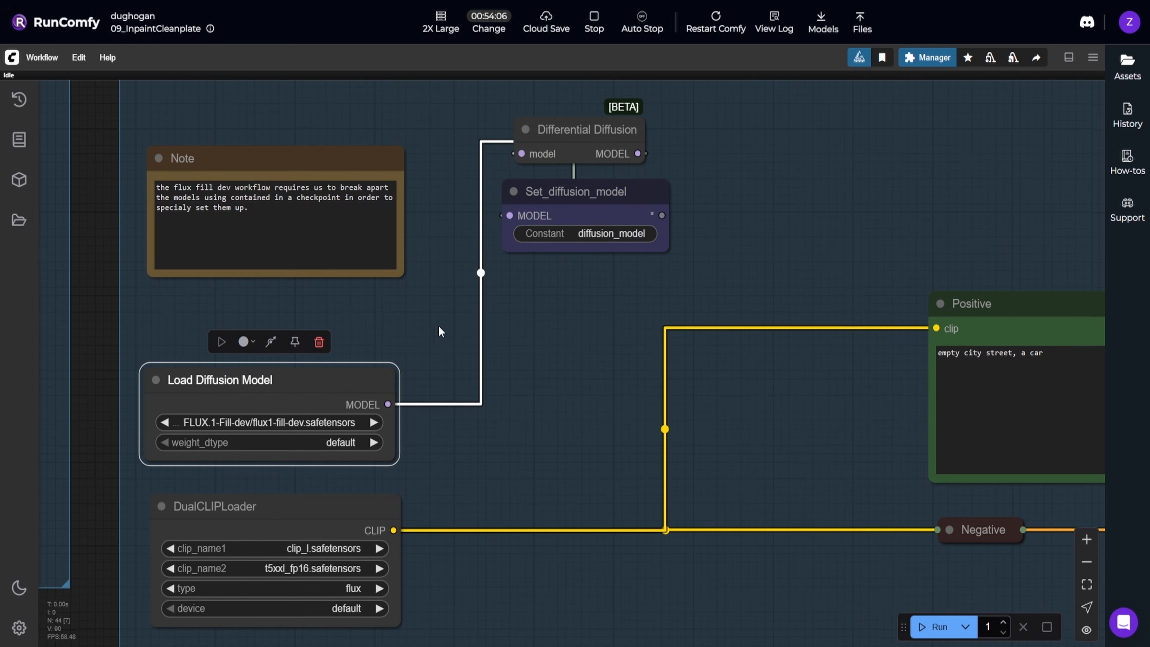
{"action": "left_click_drag", "start_coordinate": [583, 141], "coordinate": [516, 221]}
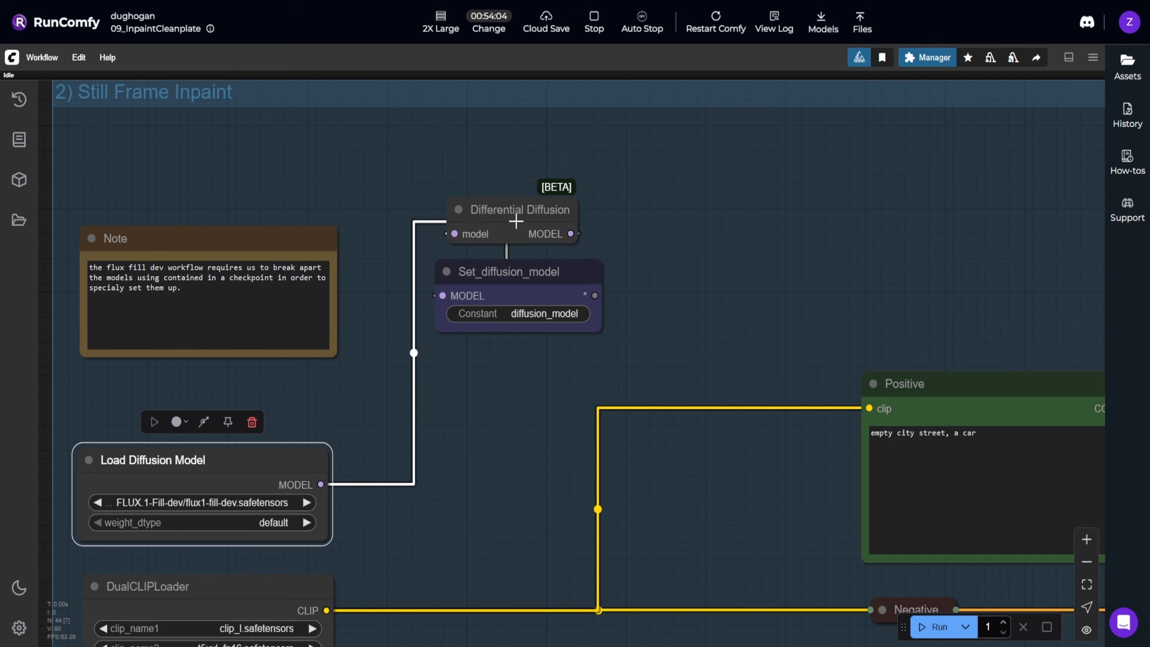
{"action": "left_click", "coordinate": [516, 209]}
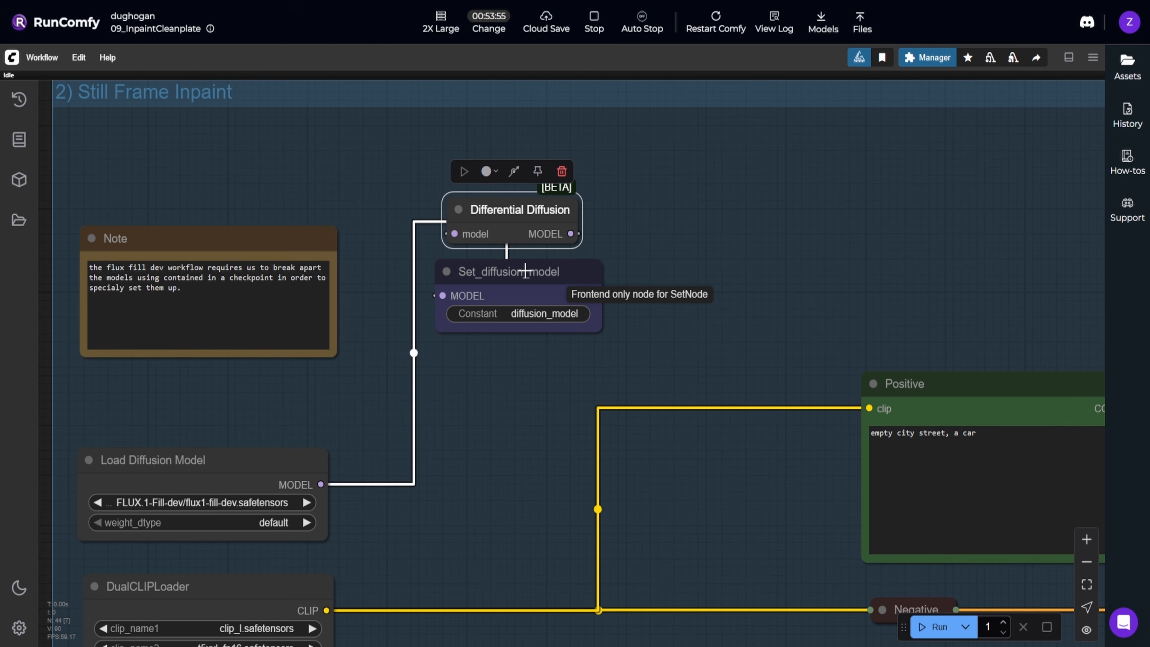
{"action": "left_click_drag", "start_coordinate": [525, 271], "coordinate": [536, 278]}
- Search the node library for "setnode" and close the search without adding a node
{"action": "double_click", "coordinate": [737, 303]}
{"action": "type", "text": "setnode"}
{"action": "key", "text": "Escape"}
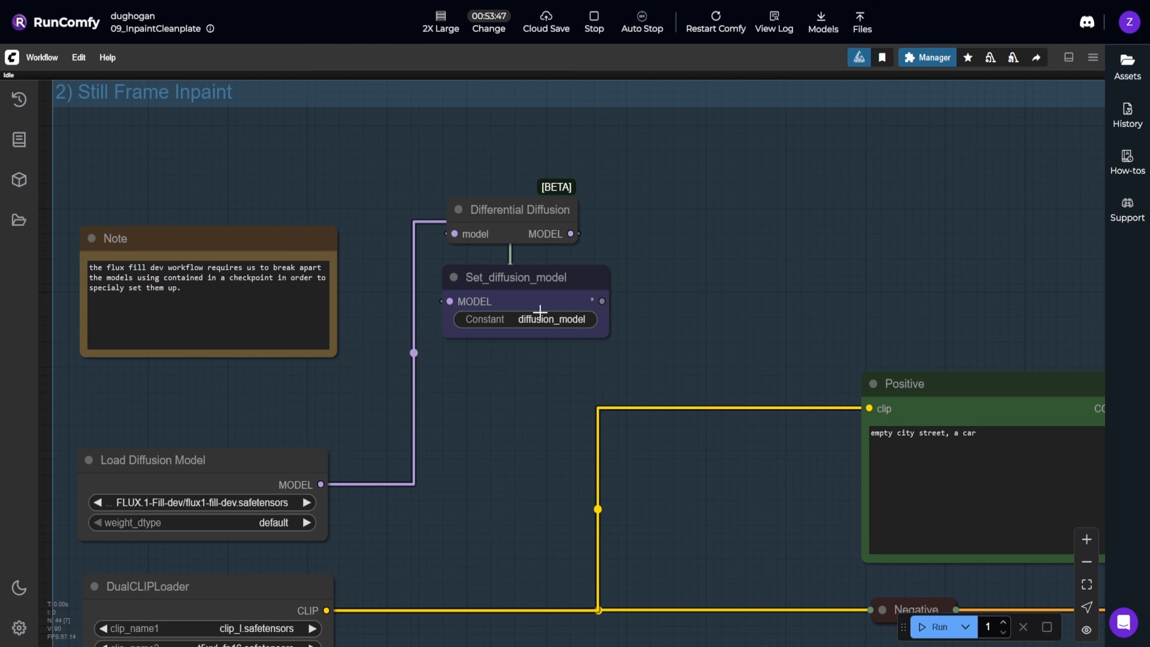
- Inspect the Load VAE node and its connection to the Set_flux_vae node
{"action": "scroll", "coordinate": [521, 414], "scroll_direction": "down", "scroll_amount": 5}
{"action": "left_click_drag", "start_coordinate": [516, 385], "coordinate": [455, 352]}
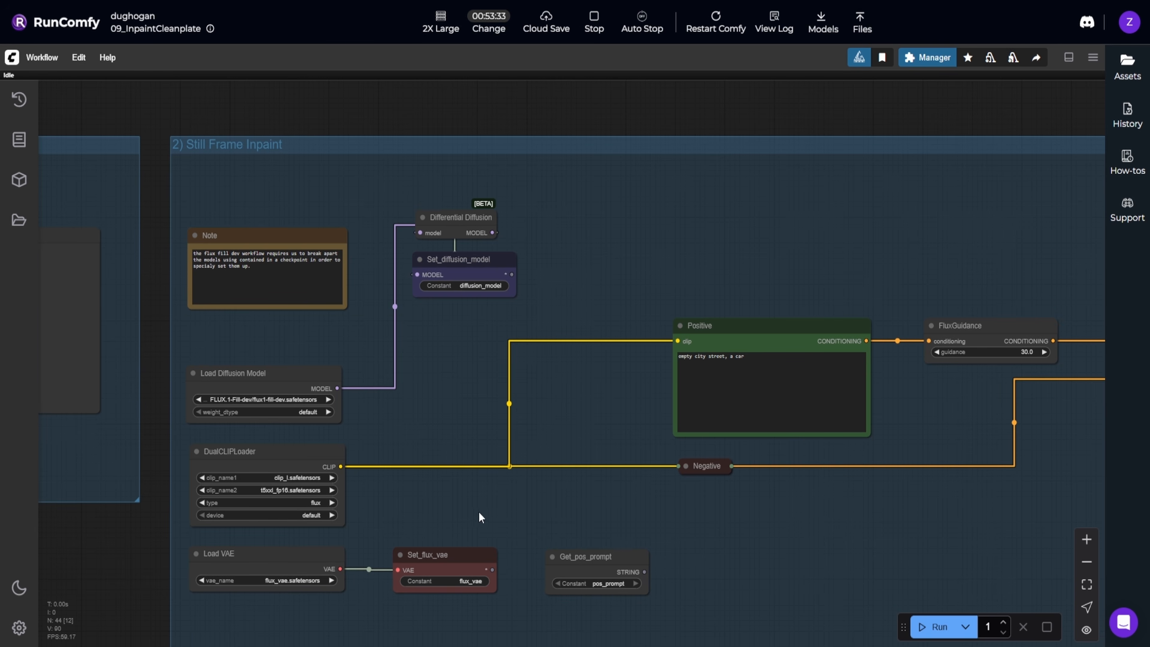
{"action": "scroll", "coordinate": [298, 436], "scroll_direction": "down", "scroll_amount": 3}
{"action": "scroll", "coordinate": [336, 443], "scroll_direction": "up", "scroll_amount": 2}
{"action": "left_click", "coordinate": [357, 449]}
{"action": "left_click_drag", "start_coordinate": [357, 450], "coordinate": [356, 445]}
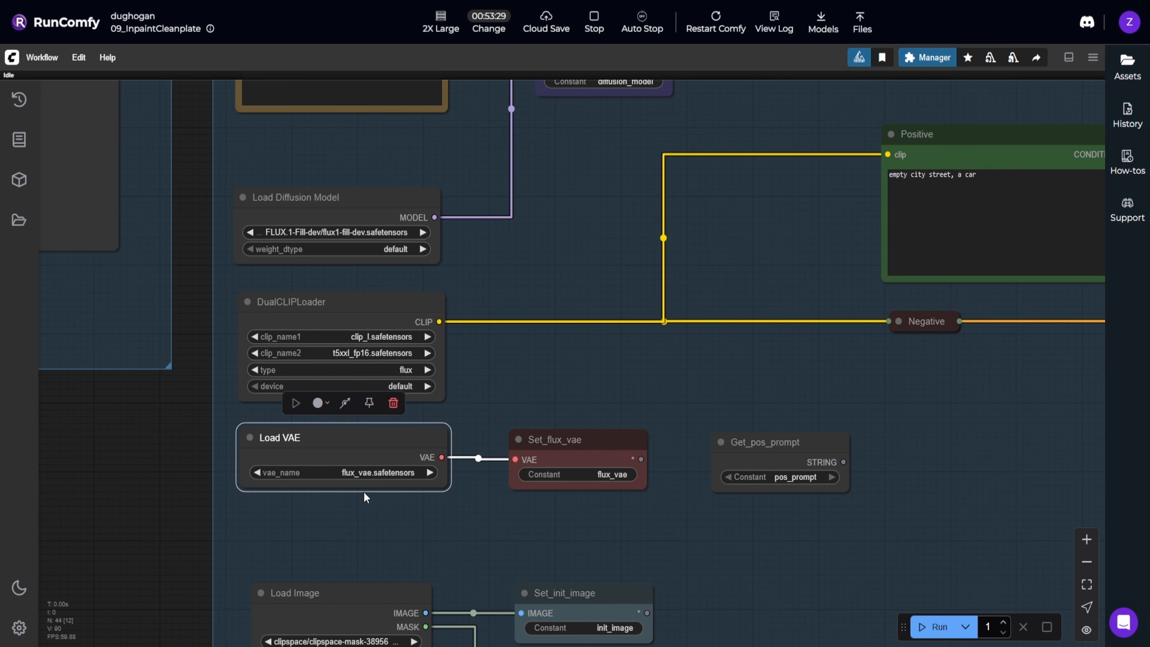
{"action": "left_click", "coordinate": [578, 535]}
{"action": "left_click_drag", "start_coordinate": [574, 448], "coordinate": [575, 444]}
- Delete the unconnected Get_pos_prompt node from the Still Frame Inpaint group
{"action": "left_click", "coordinate": [721, 533]}
{"action": "left_click_drag", "start_coordinate": [722, 537], "coordinate": [575, 444]}
{"action": "left_click_drag", "start_coordinate": [592, 379], "coordinate": [597, 374]}
{"action": "scroll", "coordinate": [516, 441], "scroll_direction": "down", "scroll_amount": 8}
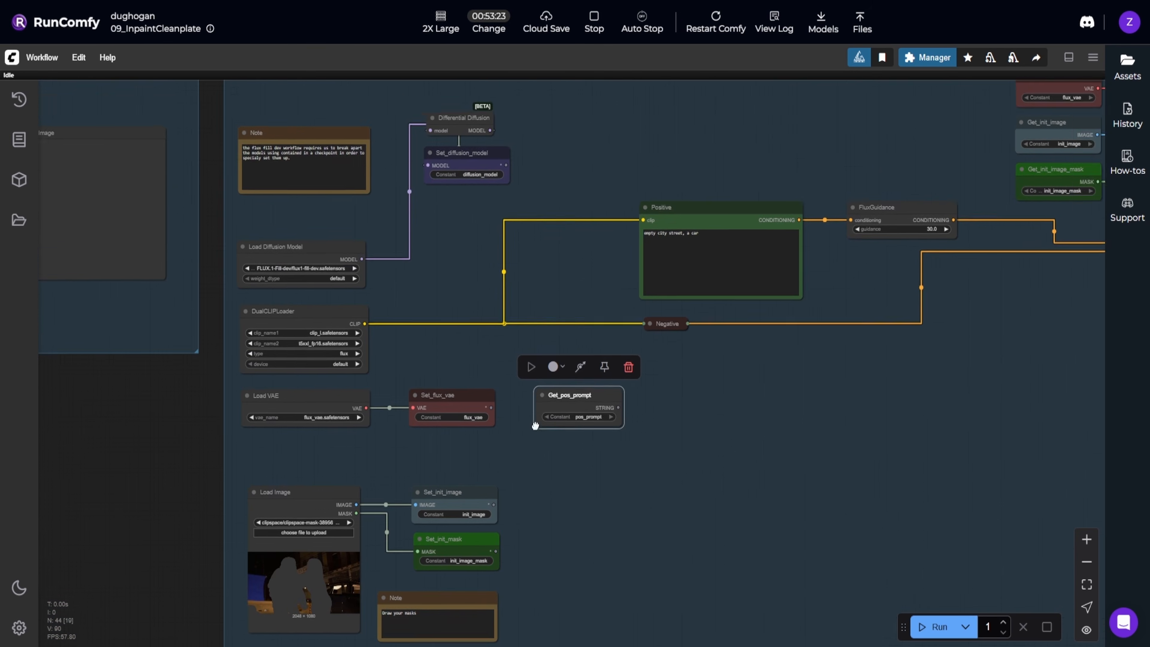
{"action": "scroll", "coordinate": [545, 416], "scroll_direction": "up", "scroll_amount": 5}
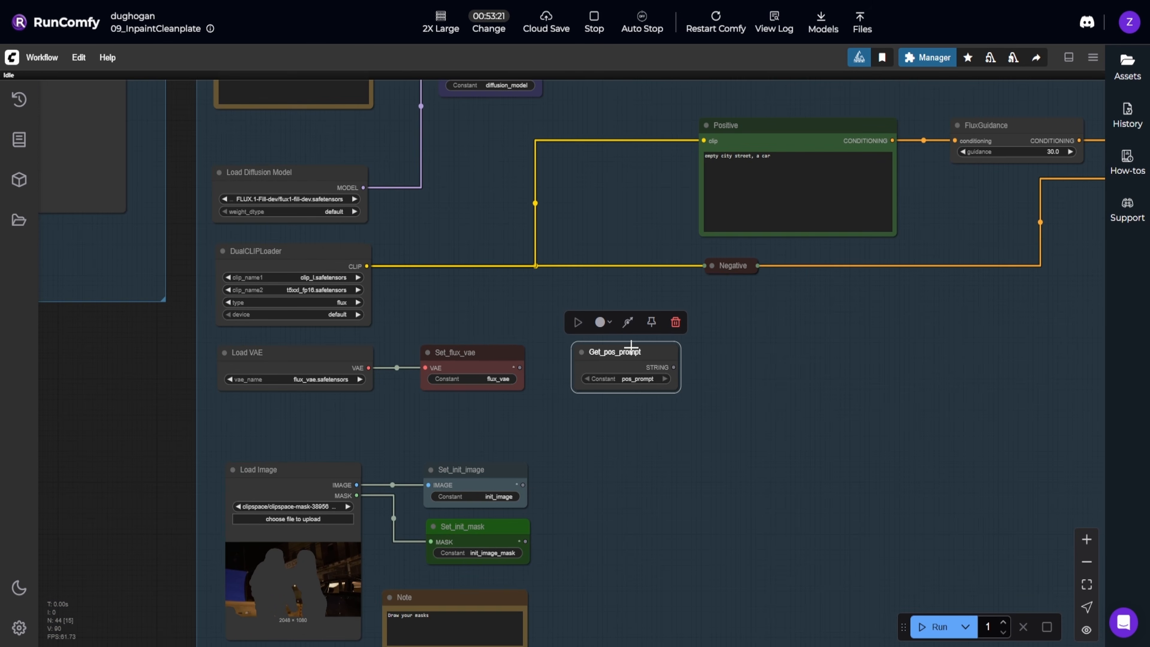
{"action": "left_click_drag", "start_coordinate": [636, 351], "coordinate": [628, 200]}
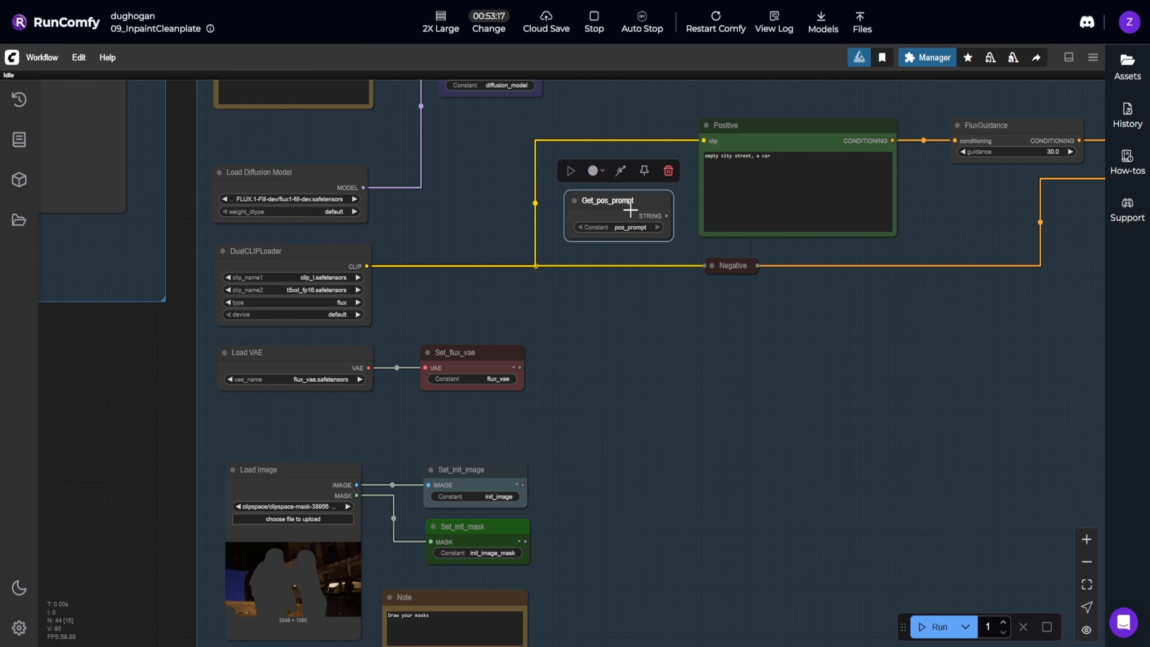
{"action": "key", "text": "Delete"}
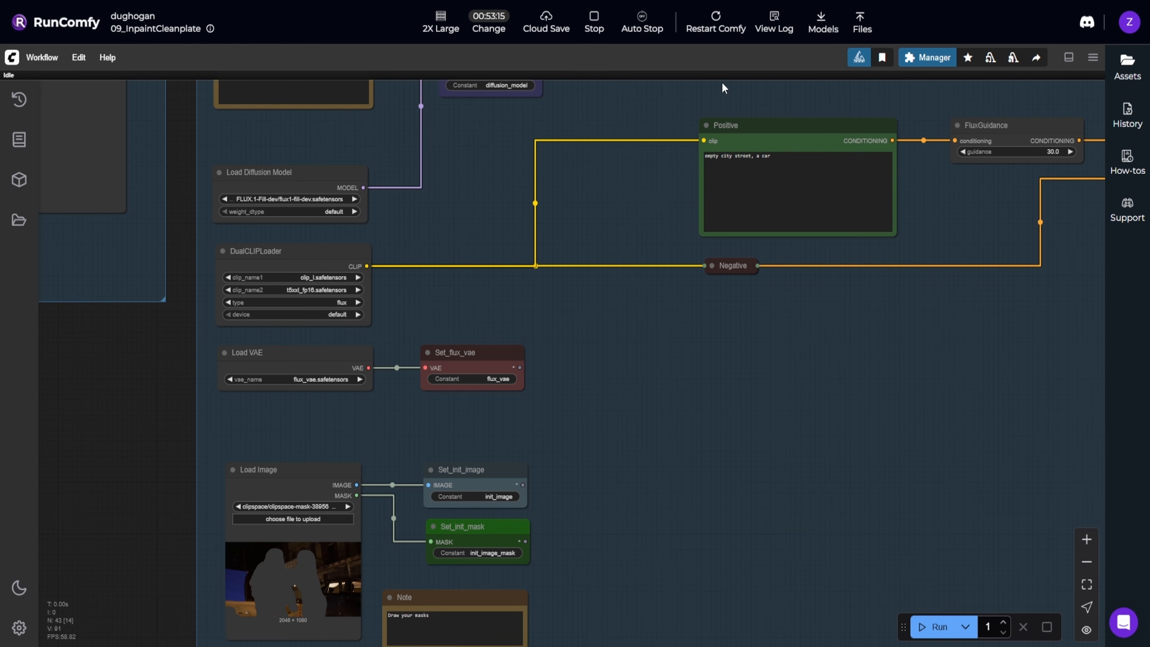
- Examine the model, CLIP and VAE files chosen in the Load Diffusion Model, DualCLIPLoader and Load VAE nodes
{"action": "left_click_drag", "start_coordinate": [600, 418], "coordinate": [614, 362]}
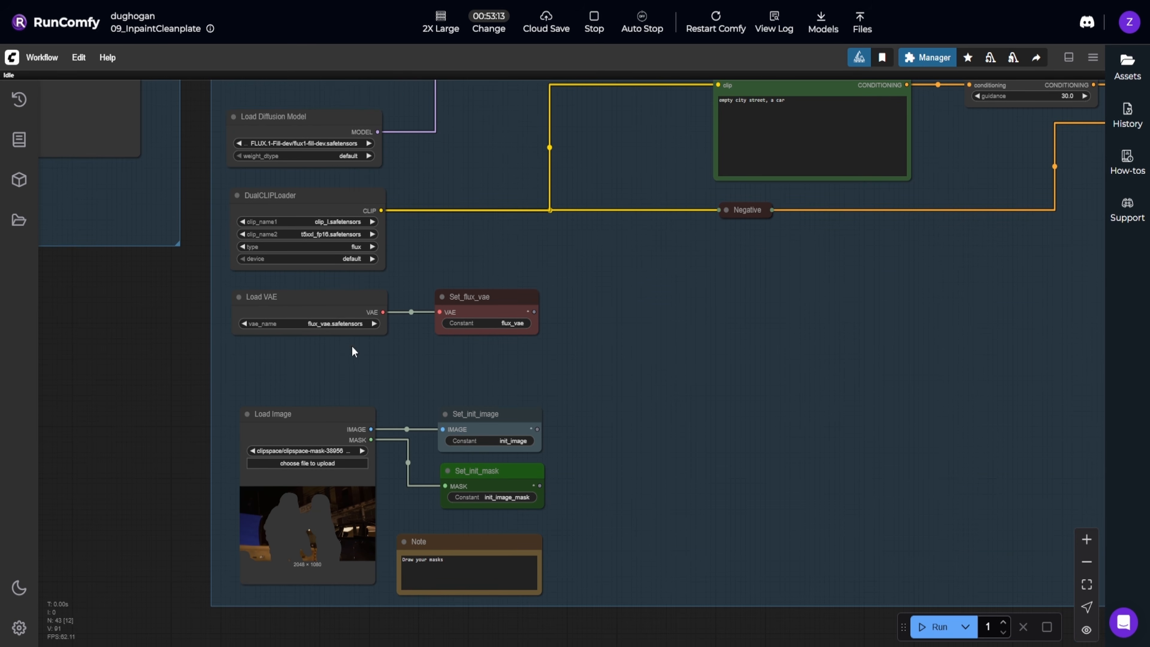
{"action": "scroll", "coordinate": [362, 362], "scroll_direction": "up", "scroll_amount": 3}
{"action": "scroll", "coordinate": [326, 398], "scroll_direction": "up", "scroll_amount": 3}
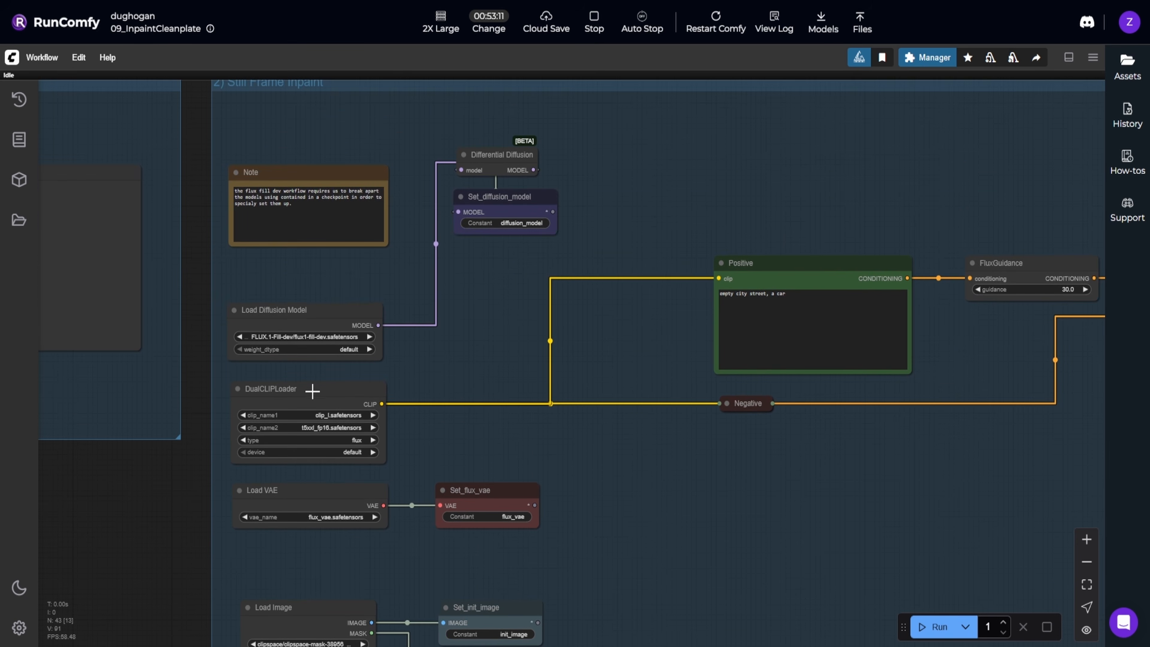
{"action": "scroll", "coordinate": [279, 399], "scroll_direction": "up", "scroll_amount": 2}
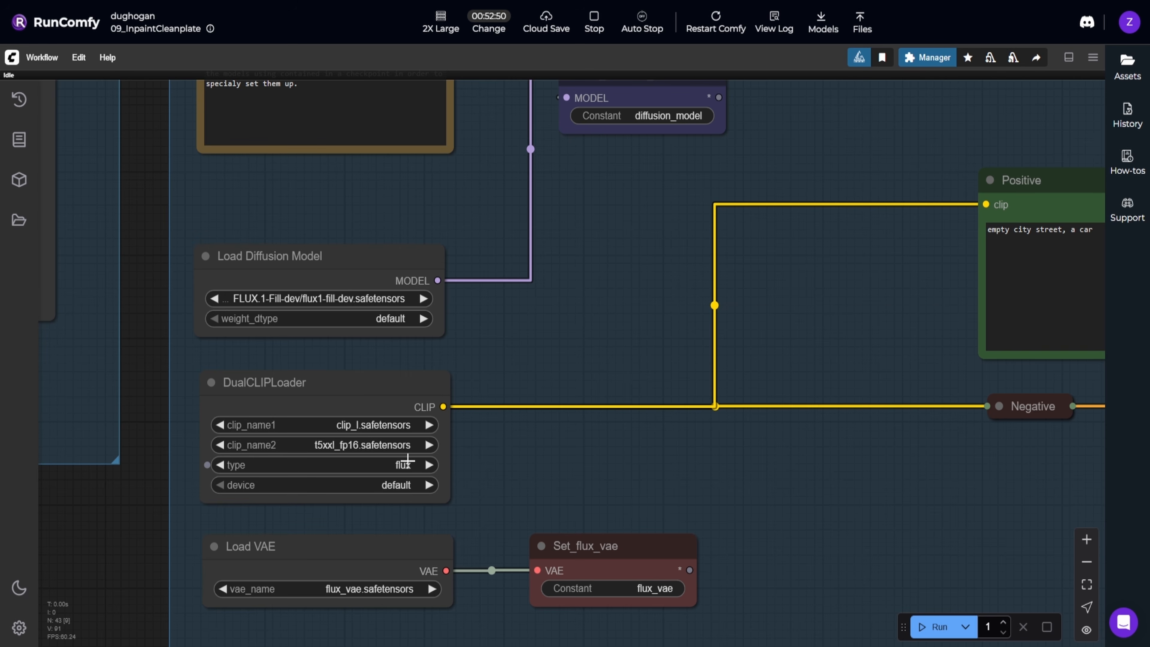
{"action": "scroll", "coordinate": [568, 323], "scroll_direction": "down", "scroll_amount": 2}
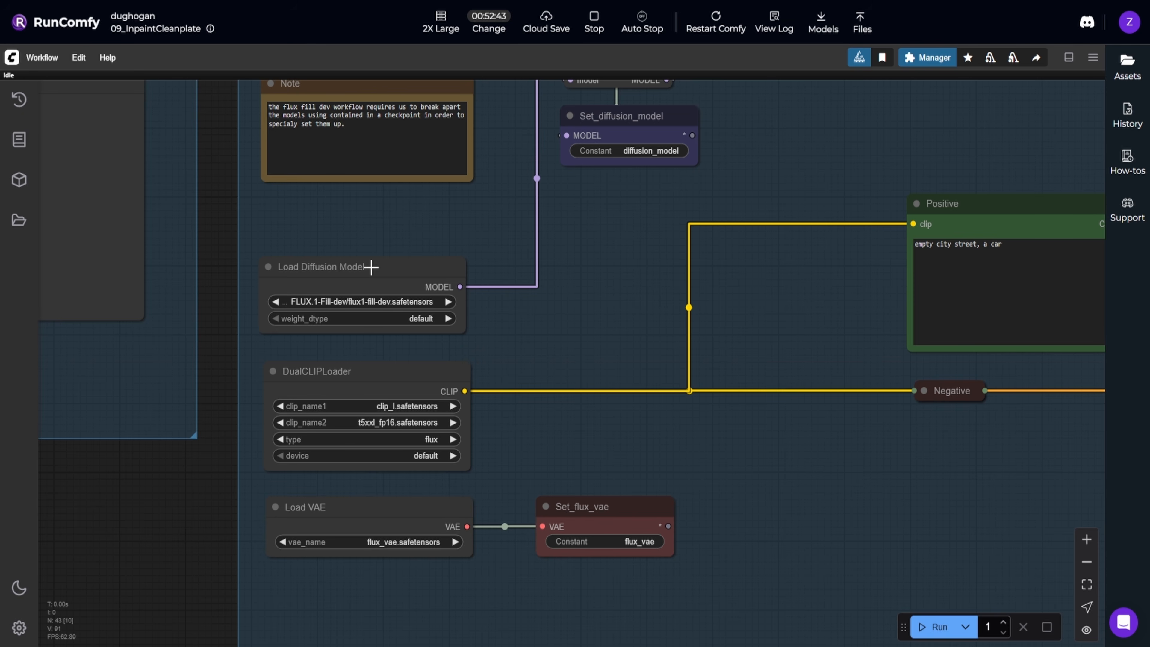
{"action": "left_click_drag", "start_coordinate": [449, 203], "coordinate": [495, 263]}
- Look over the workflow file commands and the list of saved workflows
{"action": "left_click", "coordinate": [42, 57]}
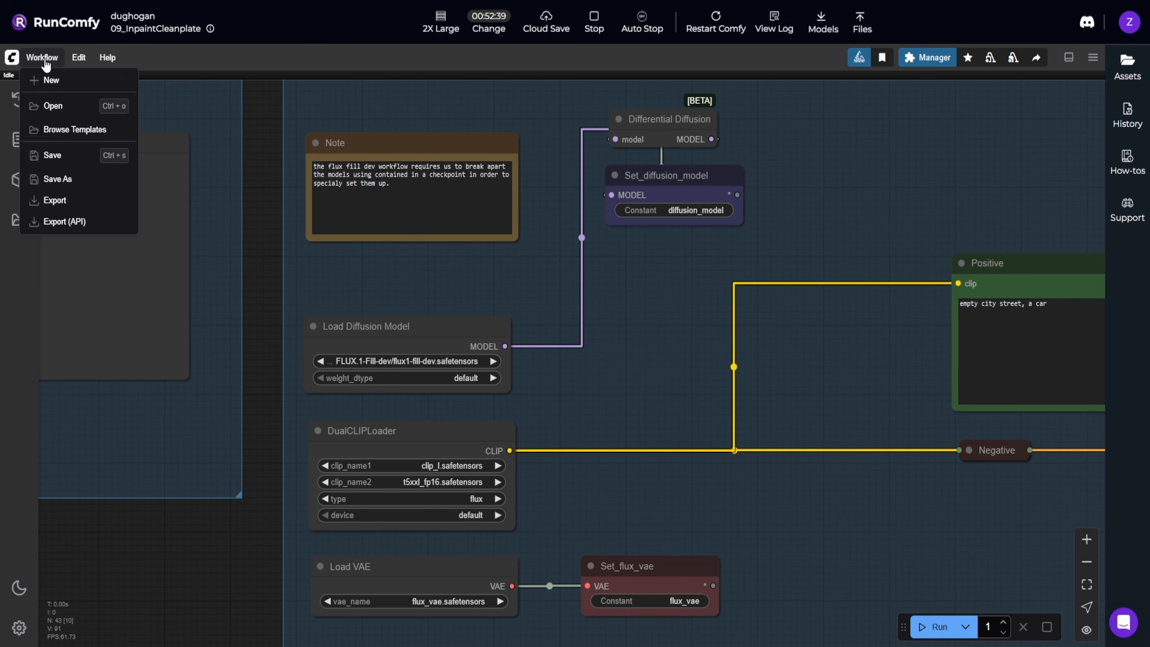
{"action": "left_click", "coordinate": [266, 190]}
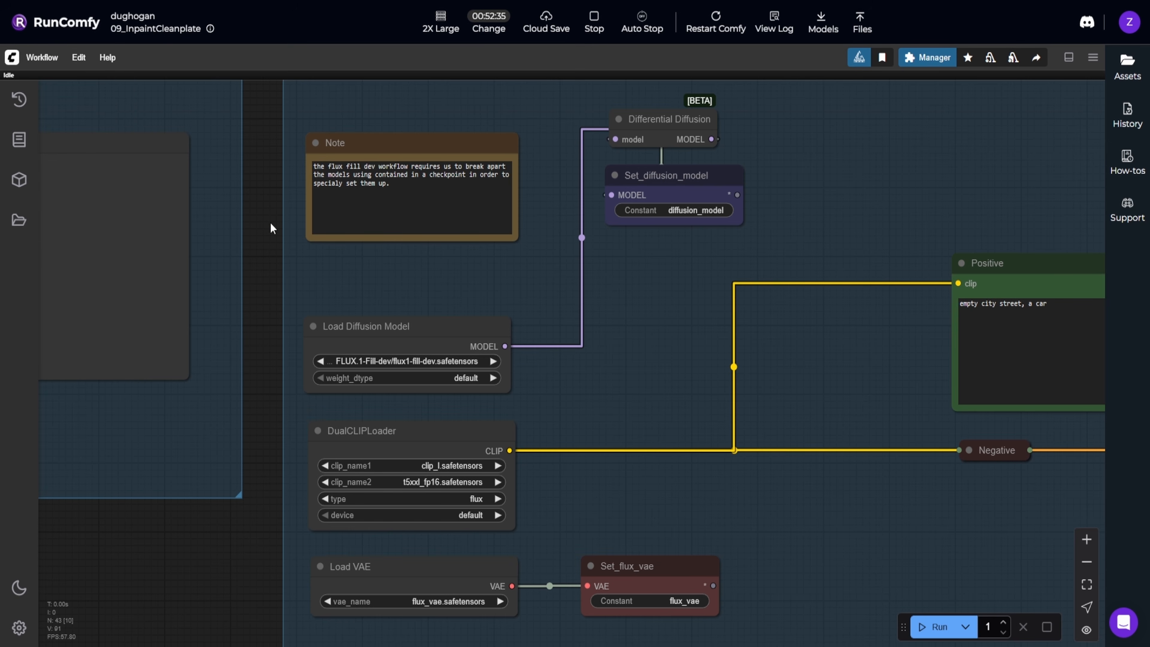
{"action": "left_click", "coordinate": [17, 221]}
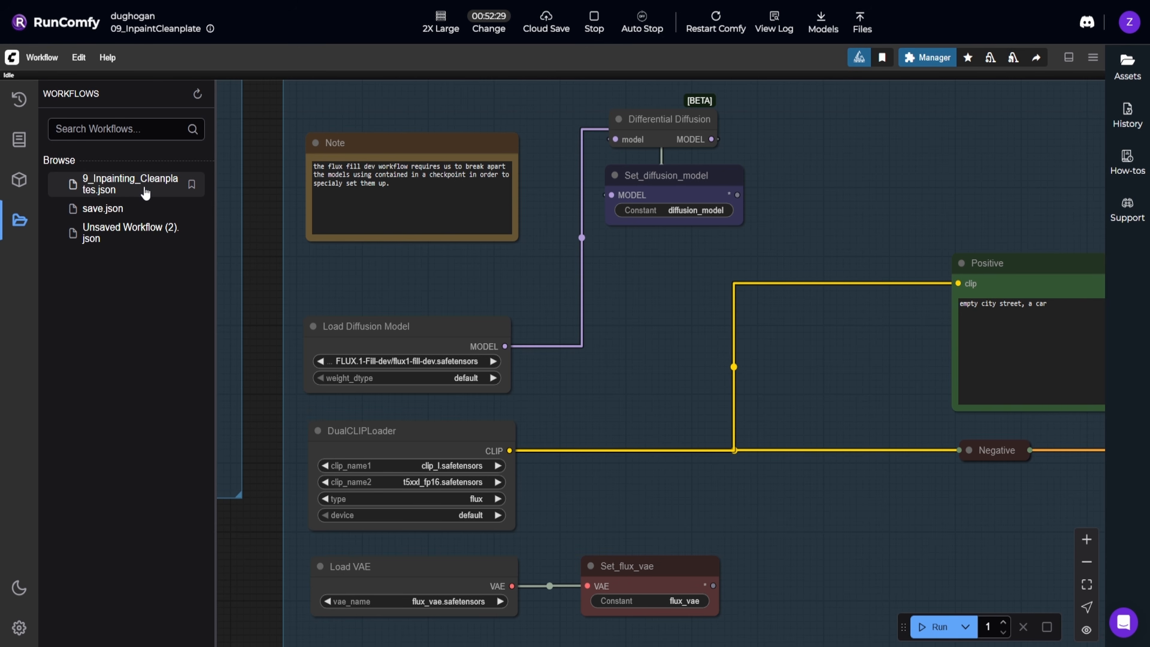
{"action": "left_click", "coordinate": [18, 220]}
- Review the Still Frame Inpaint nodes from the loaders across to the Positive prompt and FluxGuidance
{"action": "scroll", "coordinate": [421, 293], "scroll_direction": "down", "scroll_amount": 1}
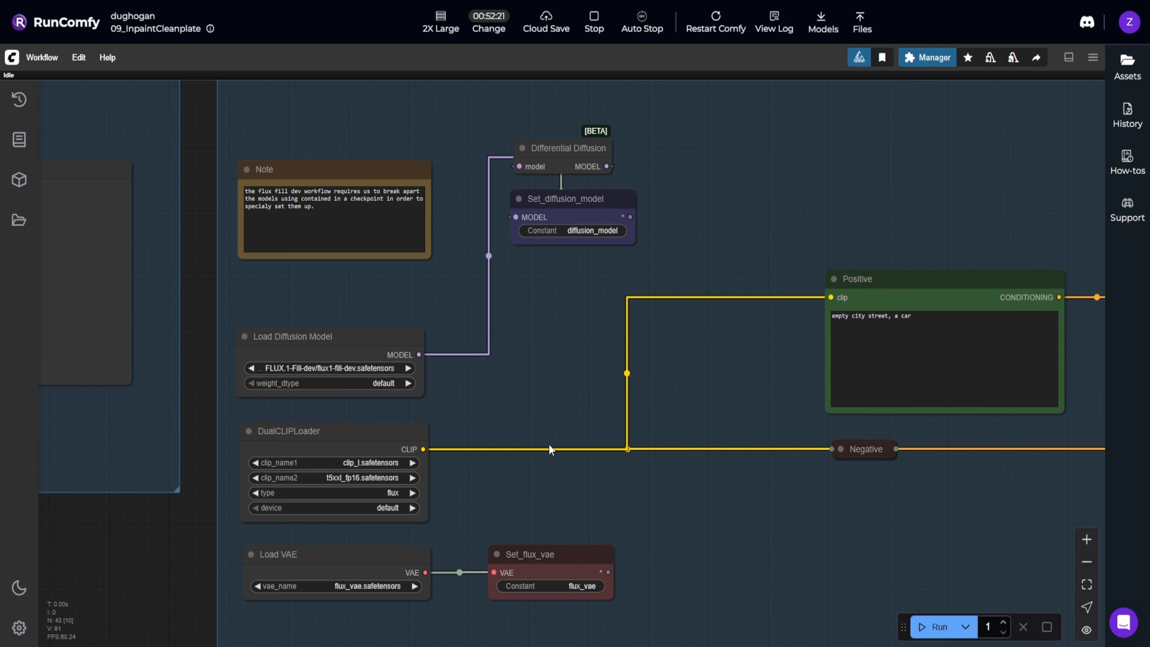
{"action": "scroll", "coordinate": [543, 407], "scroll_direction": "down", "scroll_amount": 3}
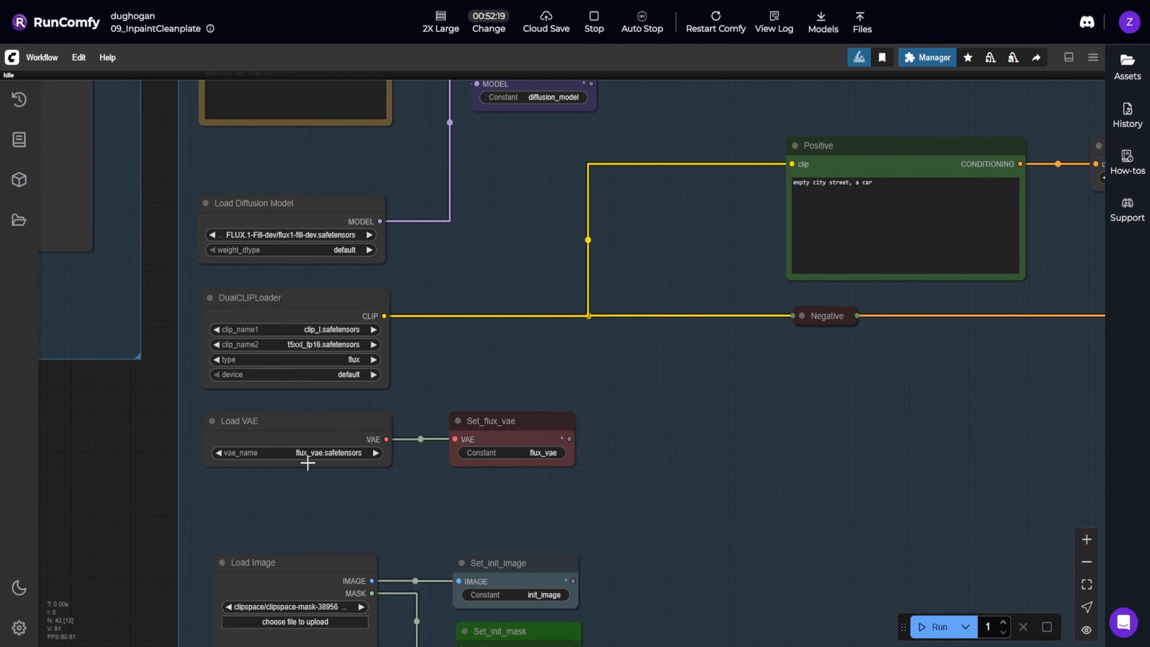
{"action": "scroll", "coordinate": [362, 497], "scroll_direction": "down", "scroll_amount": 3}
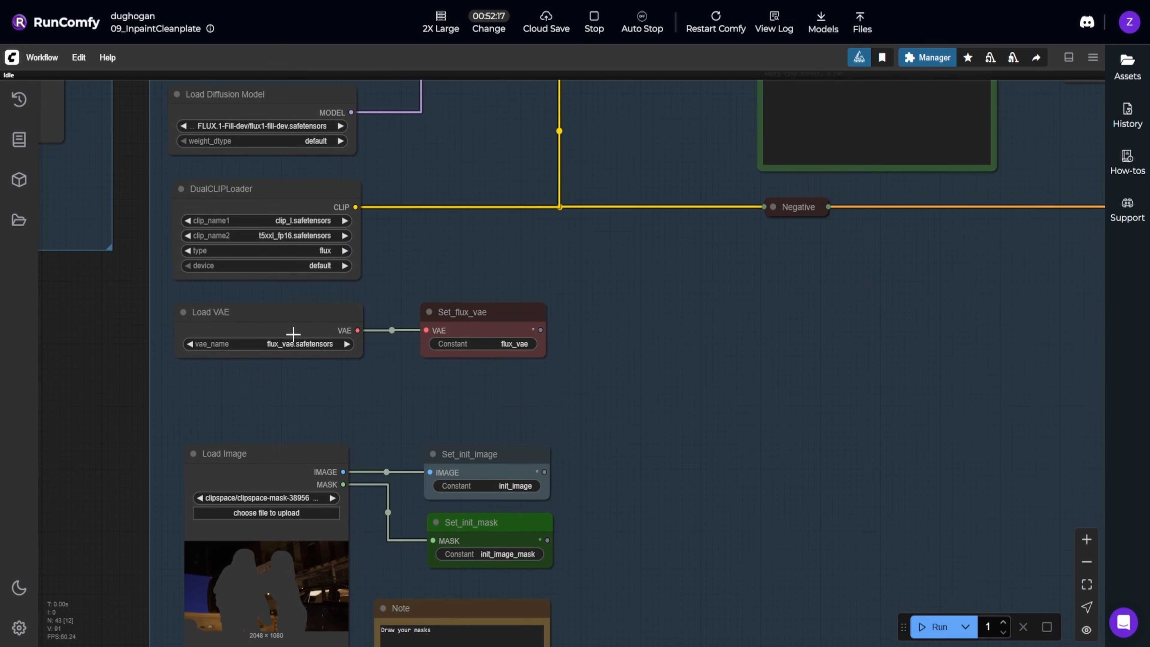
{"action": "scroll", "coordinate": [401, 401], "scroll_direction": "down", "scroll_amount": 3}
{"action": "left_click_drag", "start_coordinate": [591, 348], "coordinate": [439, 441]}
{"action": "left_click_drag", "start_coordinate": [573, 326], "coordinate": [462, 382]}
{"action": "scroll", "coordinate": [382, 321], "scroll_direction": "up", "scroll_amount": 5}
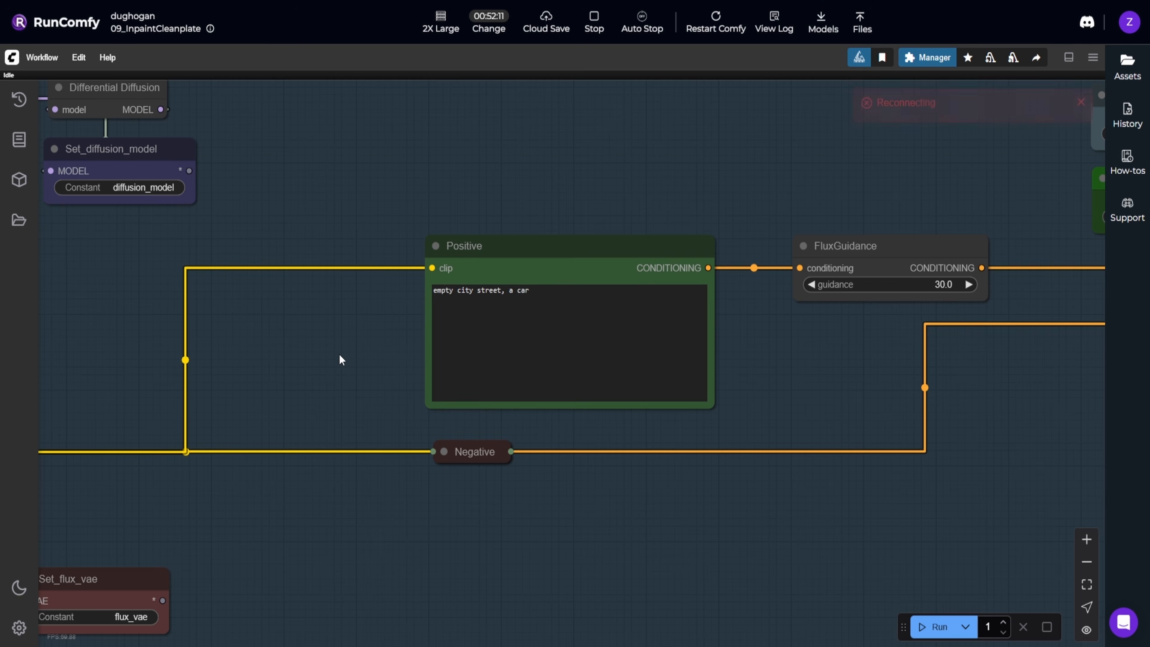
- Inspect the prompt text in the String Constant Multiline node and select the connected Set_pos_prompt node
{"action": "scroll", "coordinate": [338, 354], "scroll_direction": "down", "scroll_amount": 6}
{"action": "left_click_drag", "start_coordinate": [241, 398], "coordinate": [796, 361]}
{"action": "left_click_drag", "start_coordinate": [469, 398], "coordinate": [855, 262]}
{"action": "left_click_drag", "start_coordinate": [588, 390], "coordinate": [960, 264]}
{"action": "scroll", "coordinate": [328, 407], "scroll_direction": "up", "scroll_amount": 5}
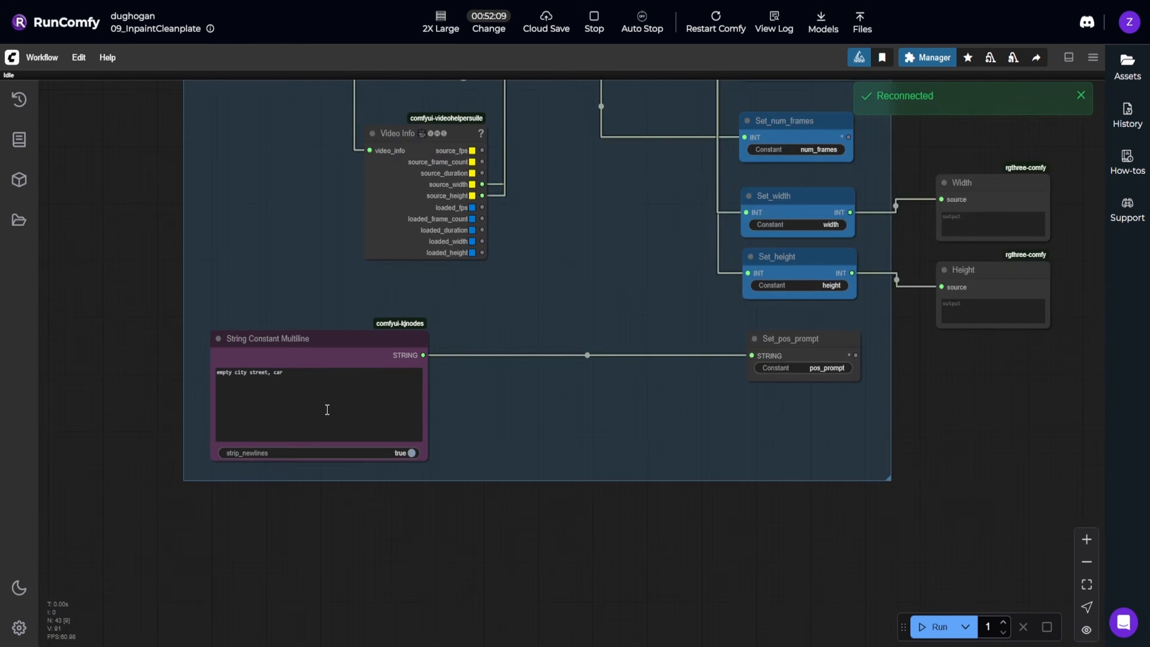
{"action": "left_click_drag", "start_coordinate": [294, 368], "coordinate": [179, 363]}
{"action": "scroll", "coordinate": [509, 407], "scroll_direction": "down", "scroll_amount": 4}
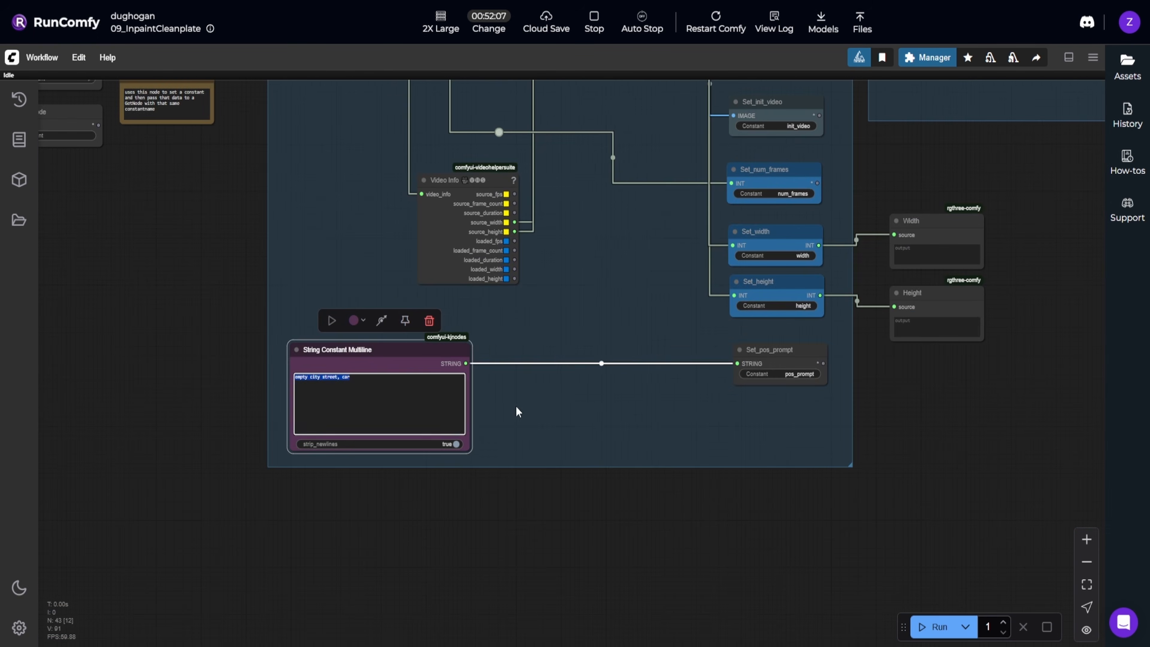
{"action": "left_click", "coordinate": [772, 357]}
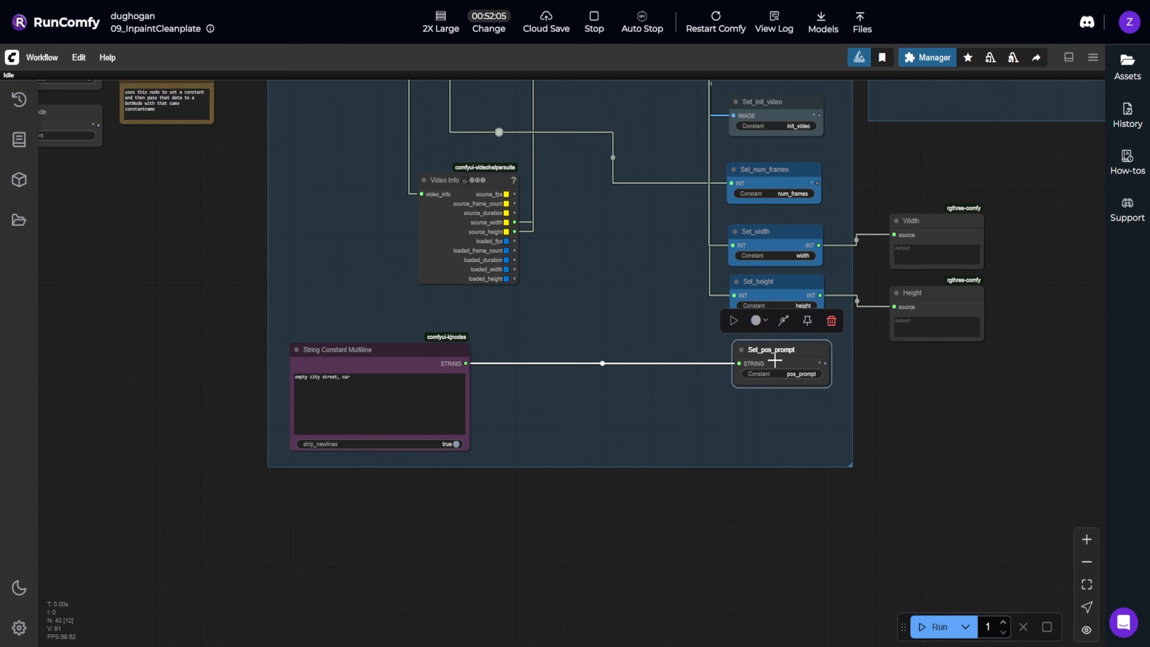
- Return to the Still Frame Inpaint group and inspect the prompt text in the Positive node
{"action": "left_click_drag", "start_coordinate": [944, 405], "coordinate": [361, 508]}
{"action": "scroll", "coordinate": [361, 508], "scroll_direction": "down", "scroll_amount": 1}
{"action": "scroll", "coordinate": [730, 425], "scroll_direction": "up", "scroll_amount": 1}
{"action": "left_click_drag", "start_coordinate": [730, 425], "coordinate": [300, 524]}
{"action": "left_click_drag", "start_coordinate": [479, 414], "coordinate": [219, 494]}
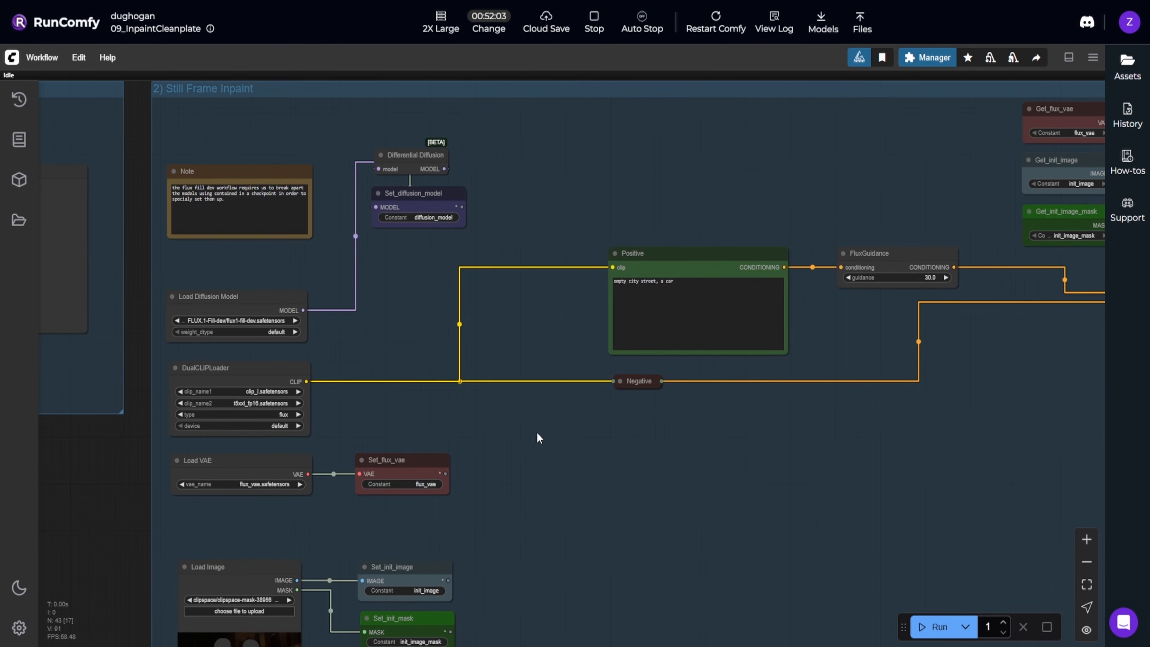
{"action": "left_click_drag", "start_coordinate": [644, 414], "coordinate": [434, 498]}
{"action": "scroll", "coordinate": [463, 386], "scroll_direction": "up", "scroll_amount": 8}
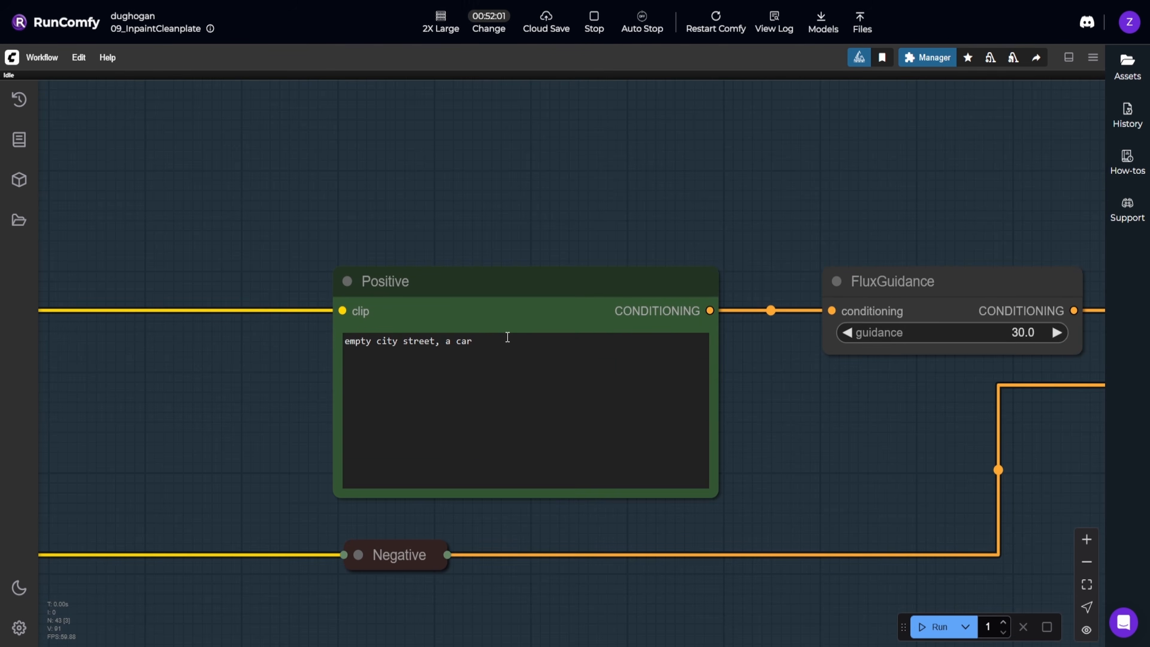
{"action": "left_click_drag", "start_coordinate": [507, 336], "coordinate": [315, 341]}
{"action": "left_click", "coordinate": [246, 398]}
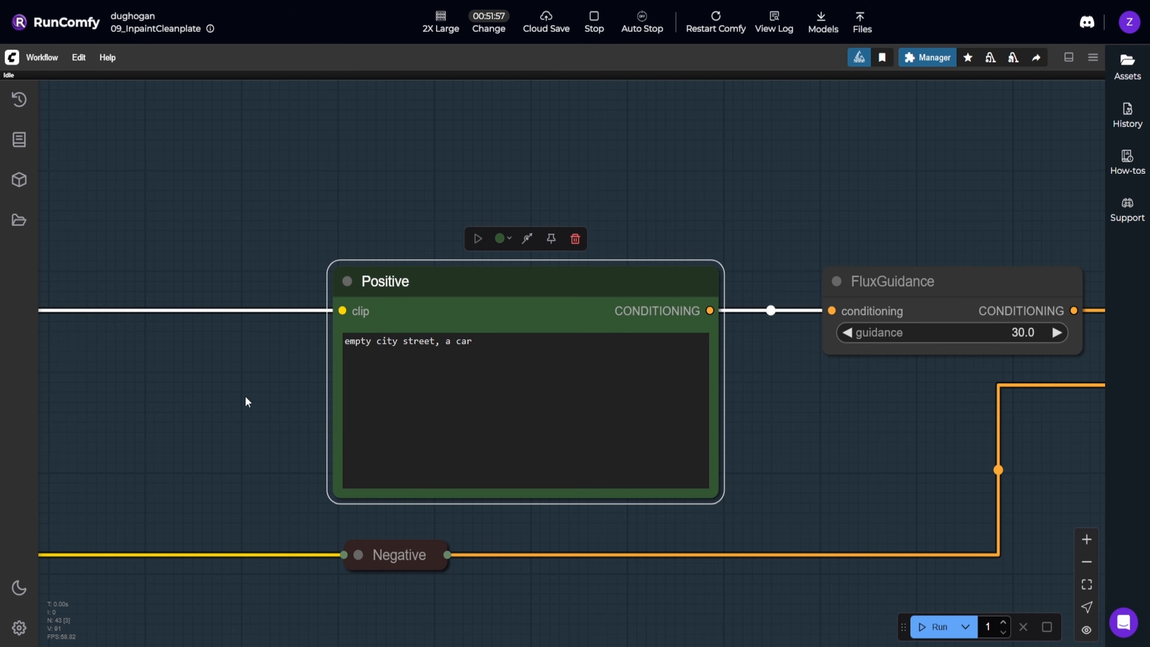
- Expand the Negative prompt node to check its text field and collapse it again
{"action": "scroll", "coordinate": [274, 420], "scroll_direction": "down", "scroll_amount": 3}
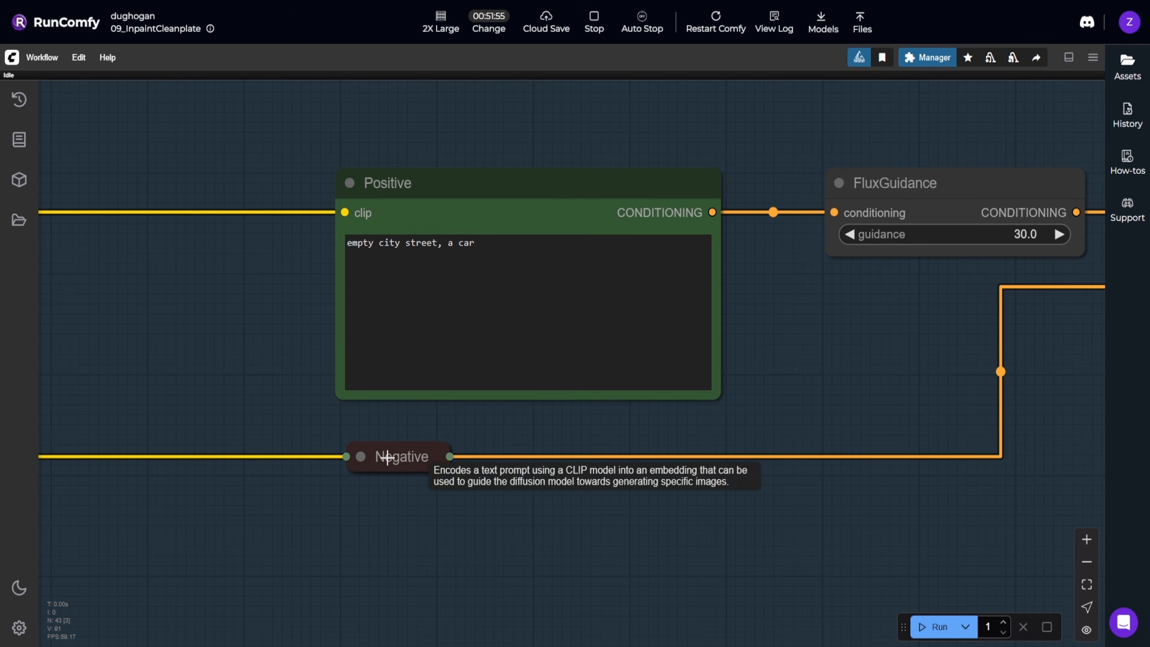
{"action": "left_click", "coordinate": [405, 452]}
{"action": "right_click", "coordinate": [416, 458]}
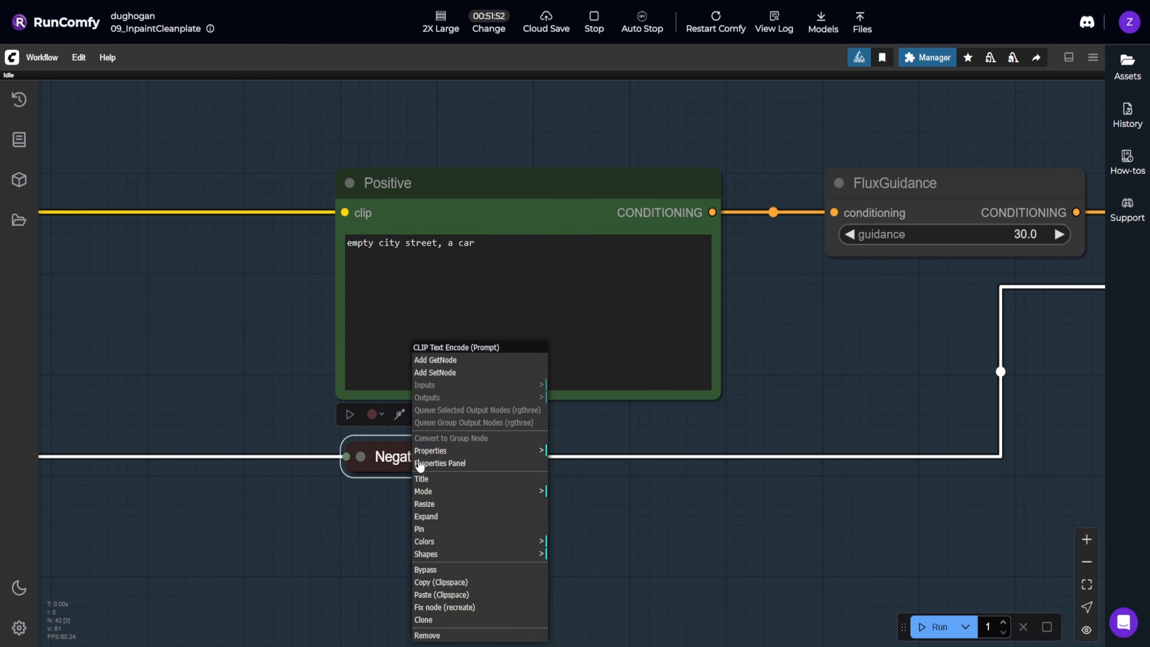
{"action": "left_click", "coordinate": [457, 515]}
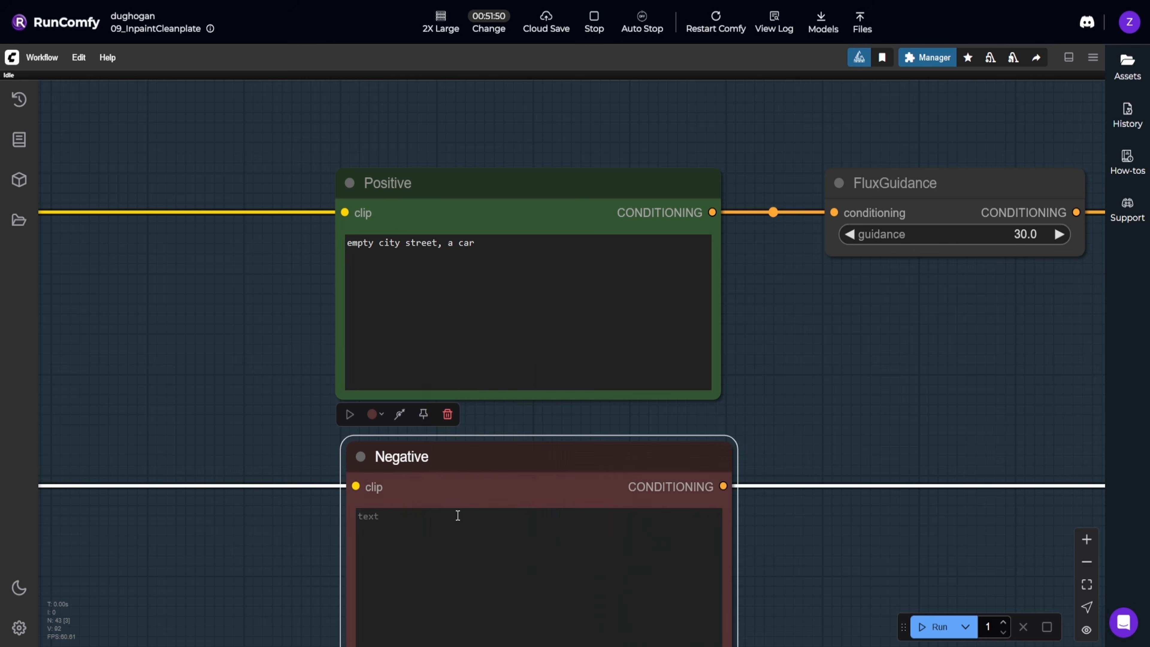
{"action": "scroll", "coordinate": [488, 326], "scroll_direction": "up", "scroll_amount": 1}
{"action": "right_click", "coordinate": [434, 286]}
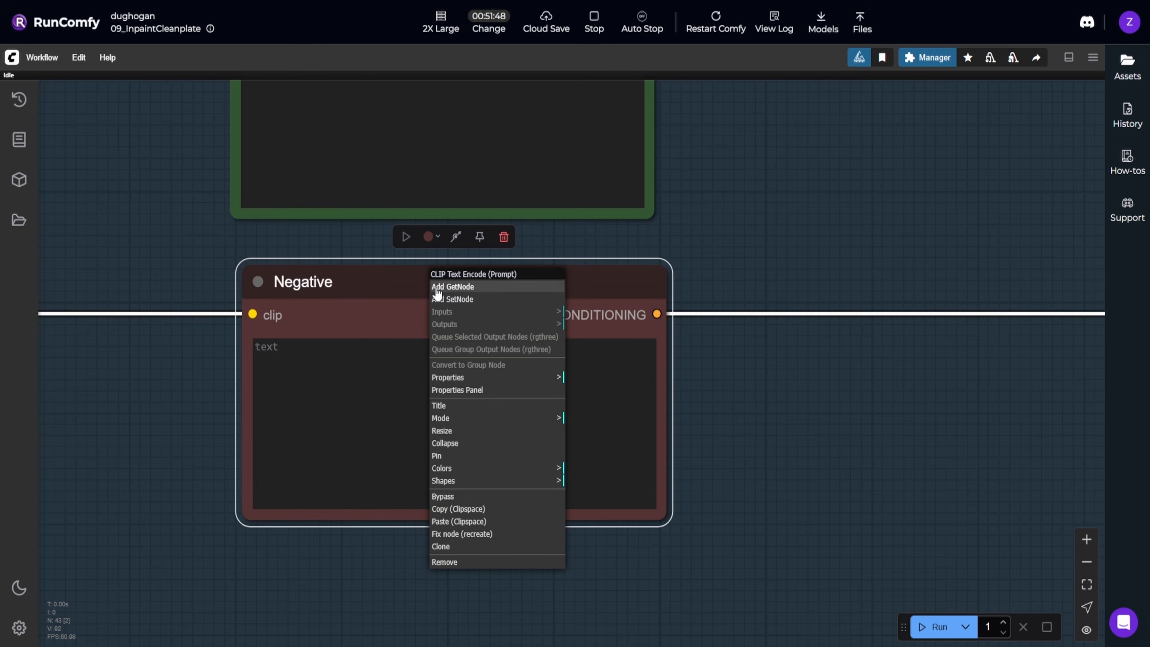
{"action": "left_click", "coordinate": [454, 443]}
{"action": "left_click_drag", "start_coordinate": [672, 260], "coordinate": [570, 488]}
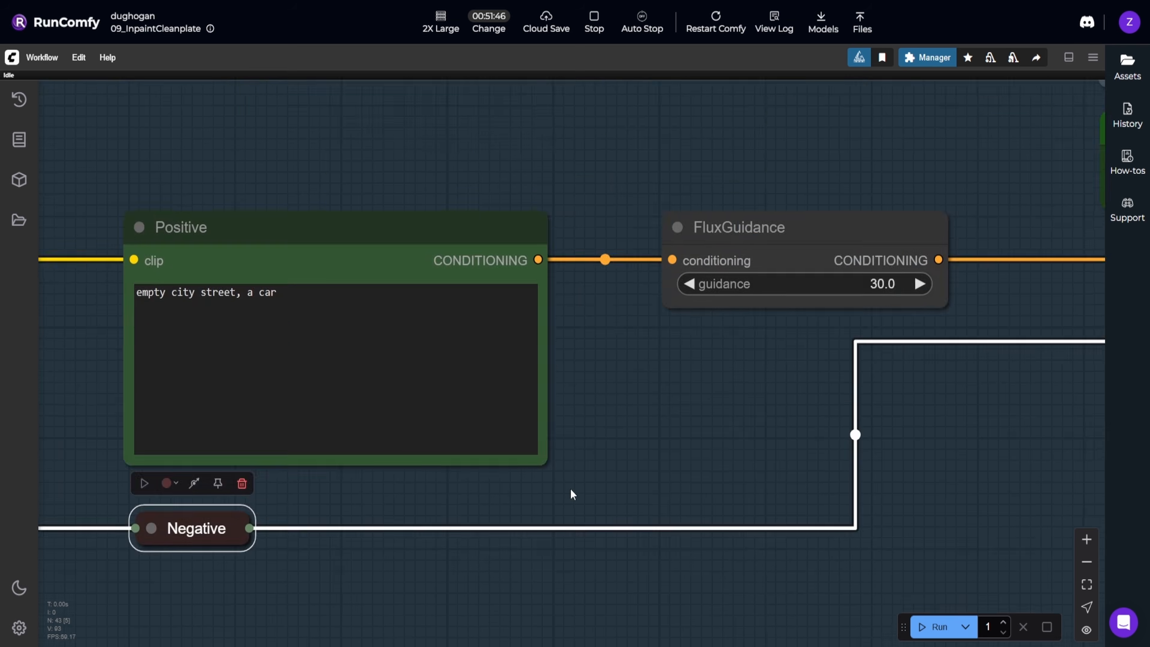
- Review the path from FluxGuidance to InpaintModelConditioning, including the Get_flux_vae, Get_init_image and Get_init_image_mask nodes and their sources
{"action": "left_click_drag", "start_coordinate": [666, 382], "coordinate": [401, 427]}
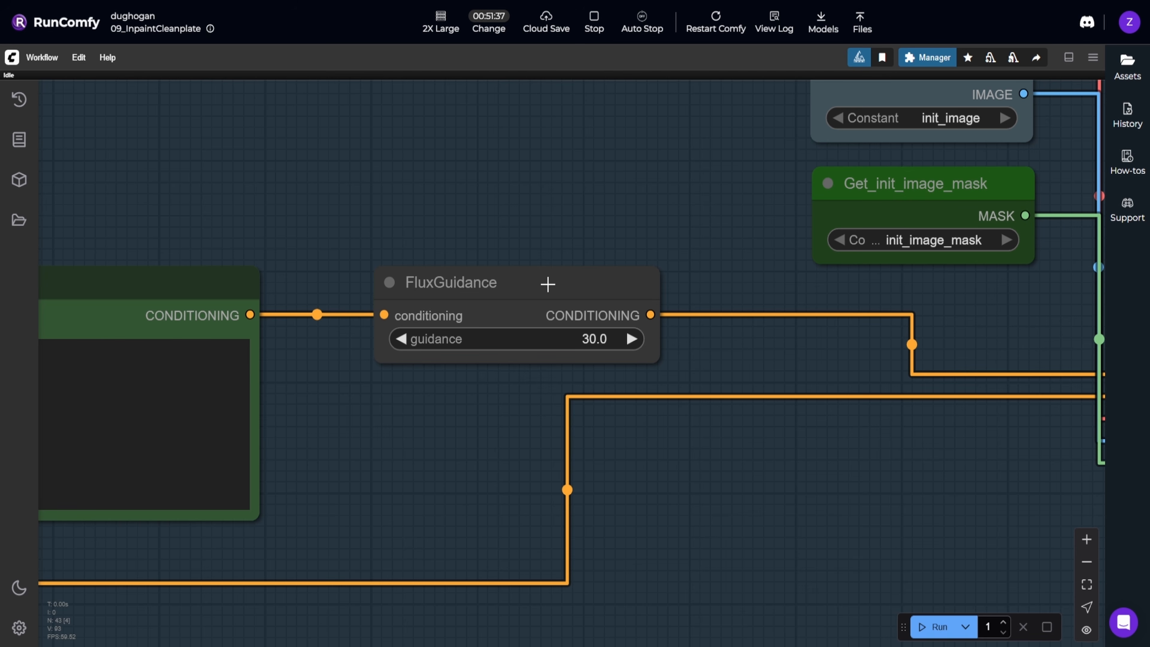
{"action": "left_click_drag", "start_coordinate": [695, 262], "coordinate": [377, 326]}
{"action": "scroll", "coordinate": [362, 333], "scroll_direction": "down", "scroll_amount": 4}
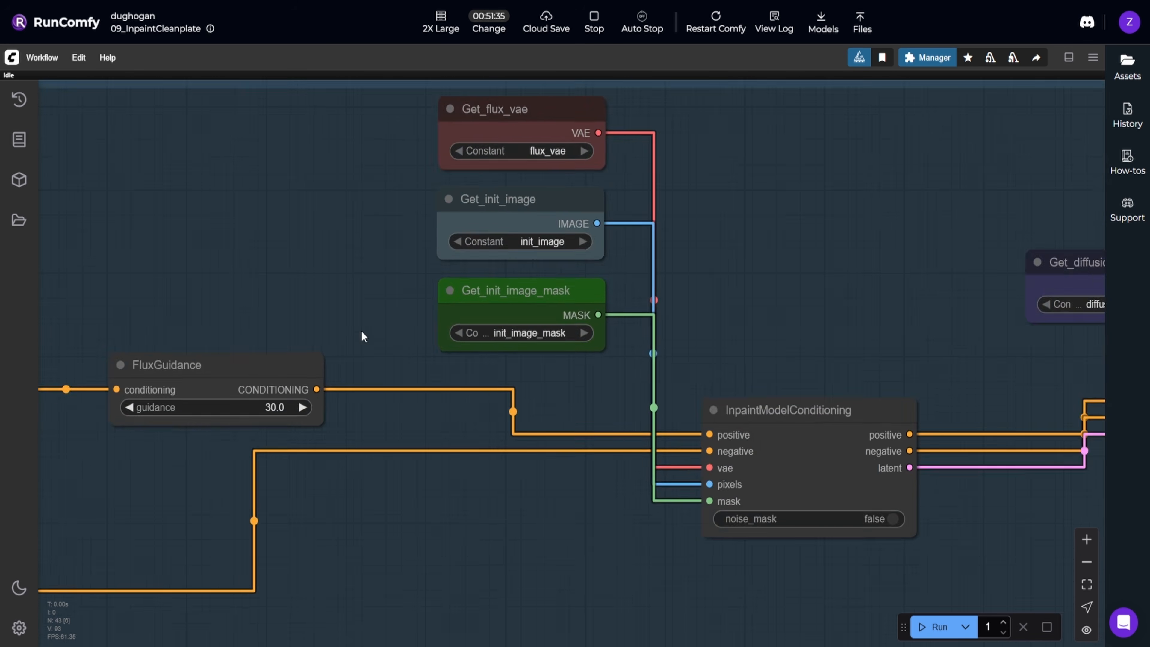
{"action": "scroll", "coordinate": [324, 334], "scroll_direction": "up", "scroll_amount": 1}
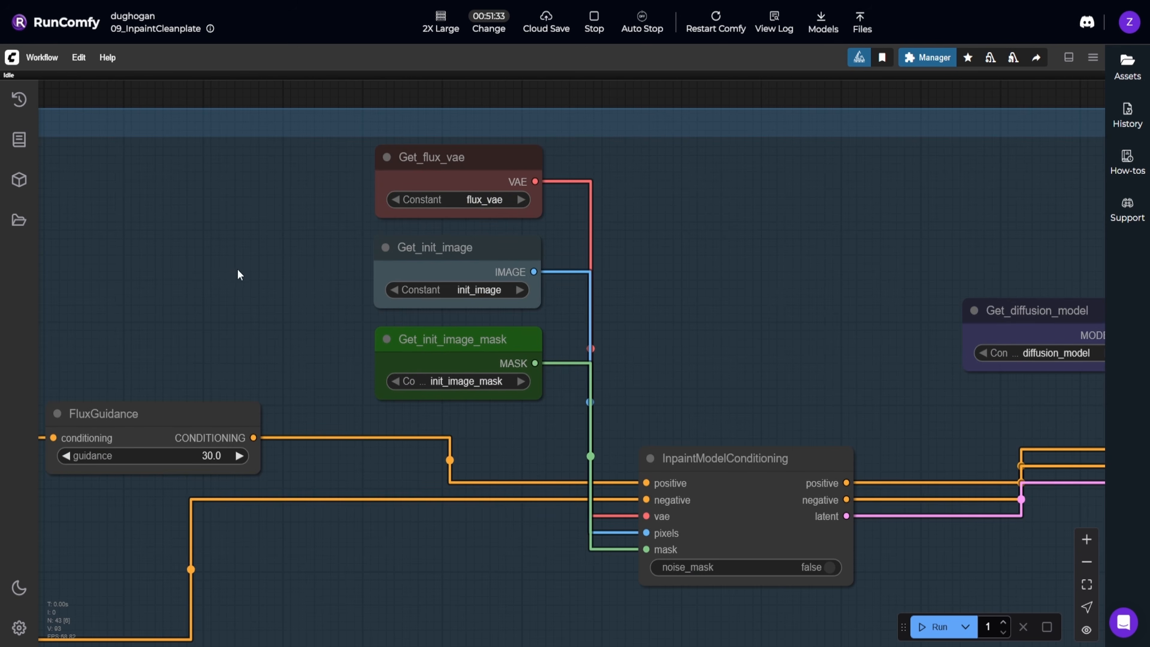
{"action": "left_click_drag", "start_coordinate": [67, 339], "coordinate": [481, 332]}
{"action": "scroll", "coordinate": [481, 332], "scroll_direction": "down", "scroll_amount": 4}
{"action": "left_click_drag", "start_coordinate": [422, 353], "coordinate": [696, 213]}
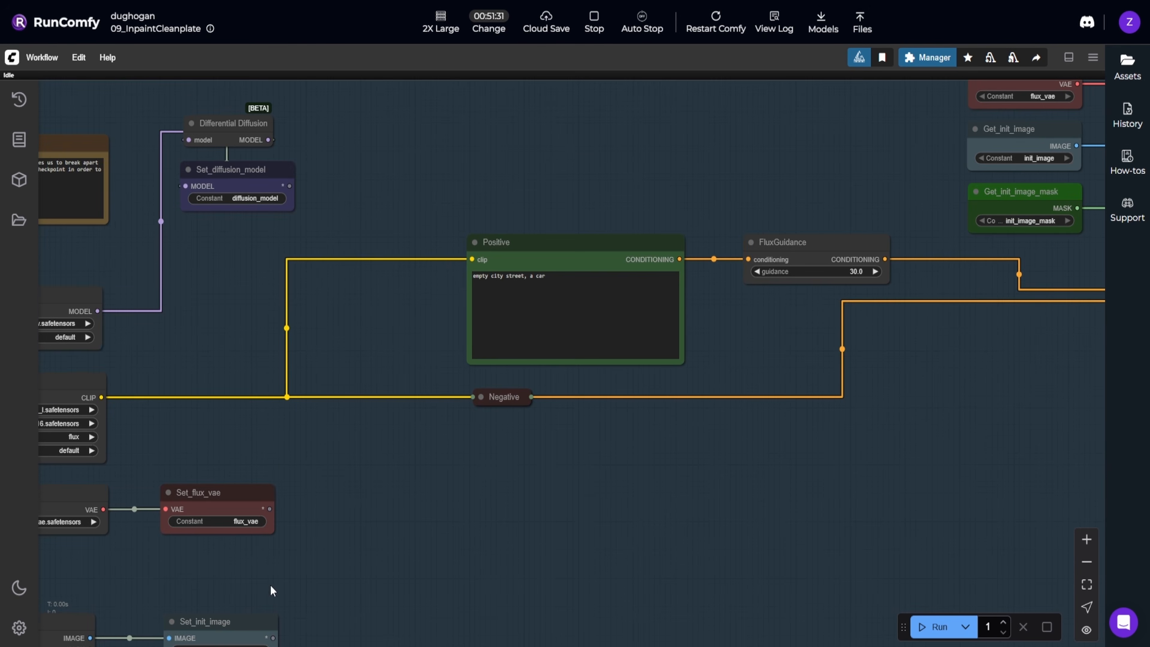
{"action": "left_click_drag", "start_coordinate": [270, 584], "coordinate": [301, 462]}
{"action": "left_click_drag", "start_coordinate": [695, 352], "coordinate": [328, 562]}
{"action": "left_click_drag", "start_coordinate": [637, 196], "coordinate": [420, 268]}
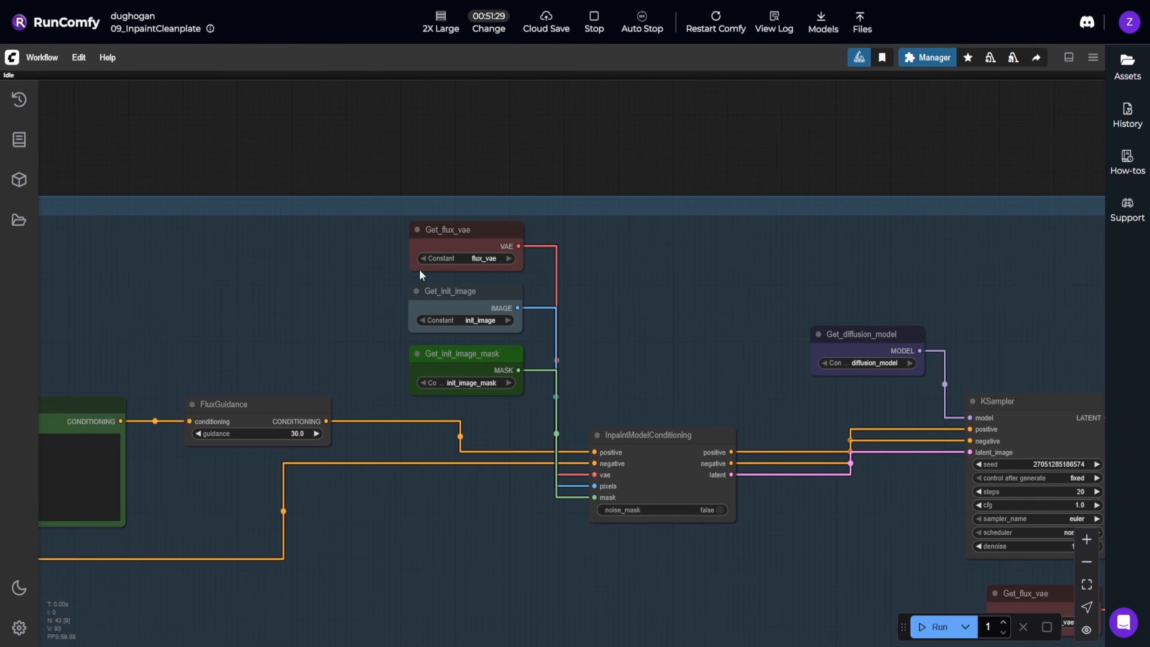
{"action": "scroll", "coordinate": [461, 256], "scroll_direction": "up", "scroll_amount": 3}
{"action": "left_click_drag", "start_coordinate": [555, 481], "coordinate": [531, 372]}
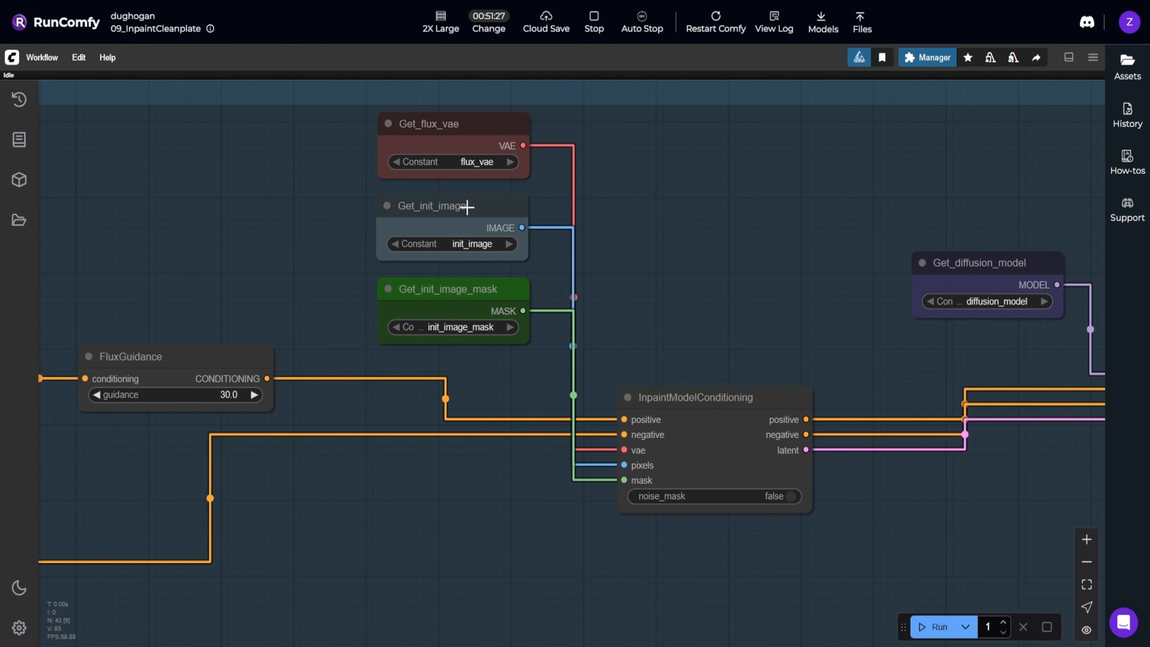
- Move the Get_flux_vae, Get_init_image and Get_init_image_mask nodes together to below and left of the InpaintModelConditioning node
{"action": "left_click", "coordinate": [452, 124]}
{"action": "left_click", "coordinate": [451, 211], "text": "shift"}
{"action": "left_click", "coordinate": [446, 289], "text": "shift"}
{"action": "left_click_drag", "start_coordinate": [446, 289], "coordinate": [435, 643]}
{"action": "left_click_drag", "start_coordinate": [701, 577], "coordinate": [703, 307]}
{"action": "left_click_drag", "start_coordinate": [402, 297], "coordinate": [347, 405]}
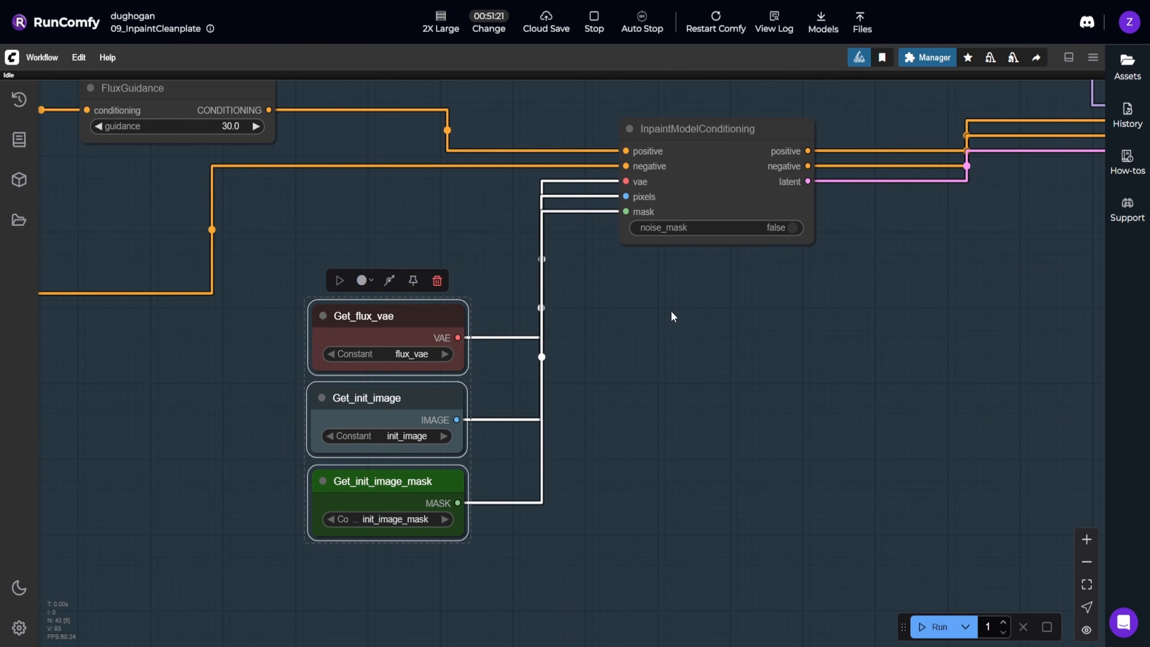
{"action": "left_click_drag", "start_coordinate": [673, 316], "coordinate": [603, 437]}
{"action": "left_click", "coordinate": [668, 433]}
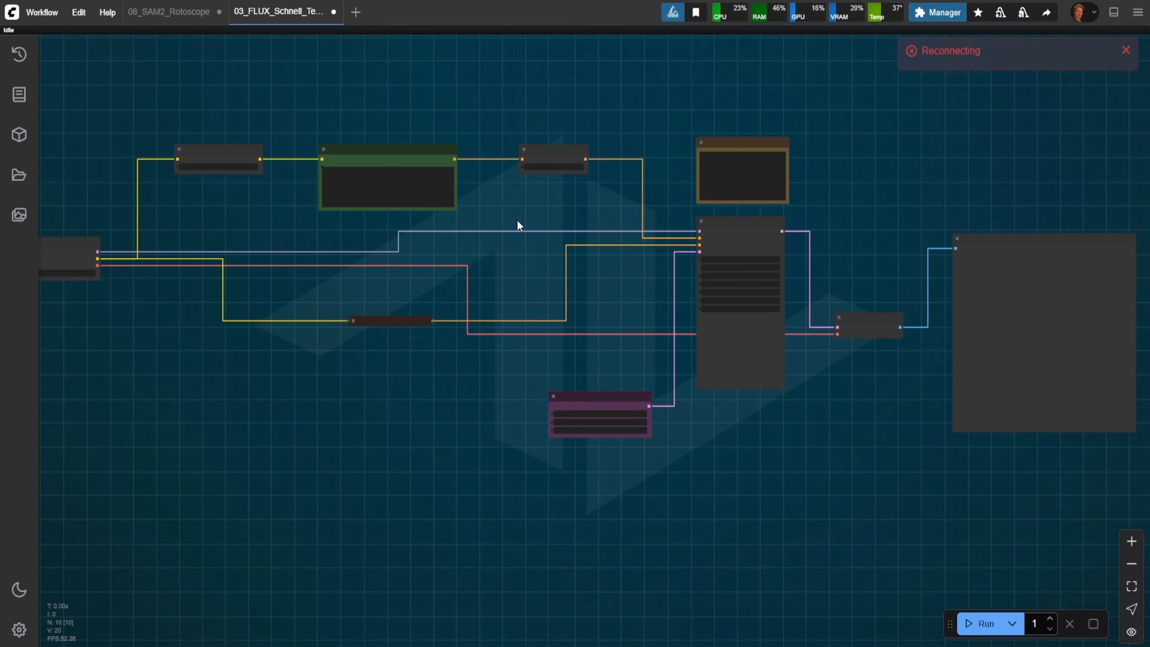
- Examine the positive prompt and FluxGuidance connections to the KSampler in the 03_FLUX_Schnell workflow for comparison
{"action": "left_click_drag", "start_coordinate": [517, 219], "coordinate": [691, 267]}
{"action": "scroll", "coordinate": [341, 273], "scroll_direction": "up", "scroll_amount": 5}
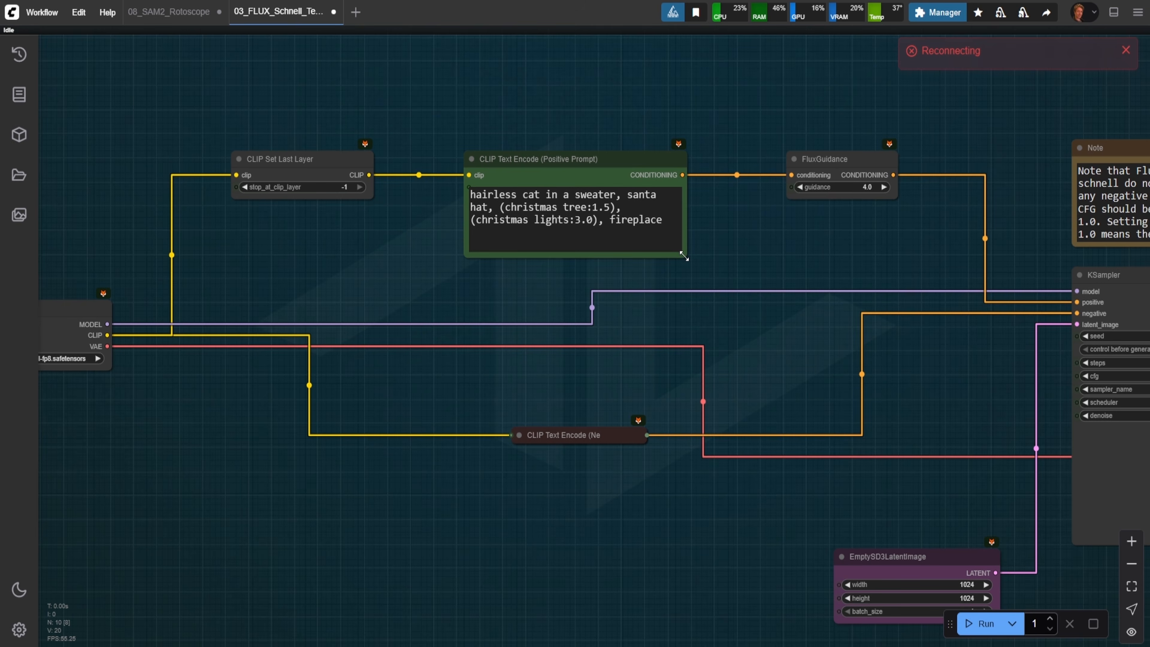
{"action": "left_click_drag", "start_coordinate": [803, 287], "coordinate": [581, 246]}
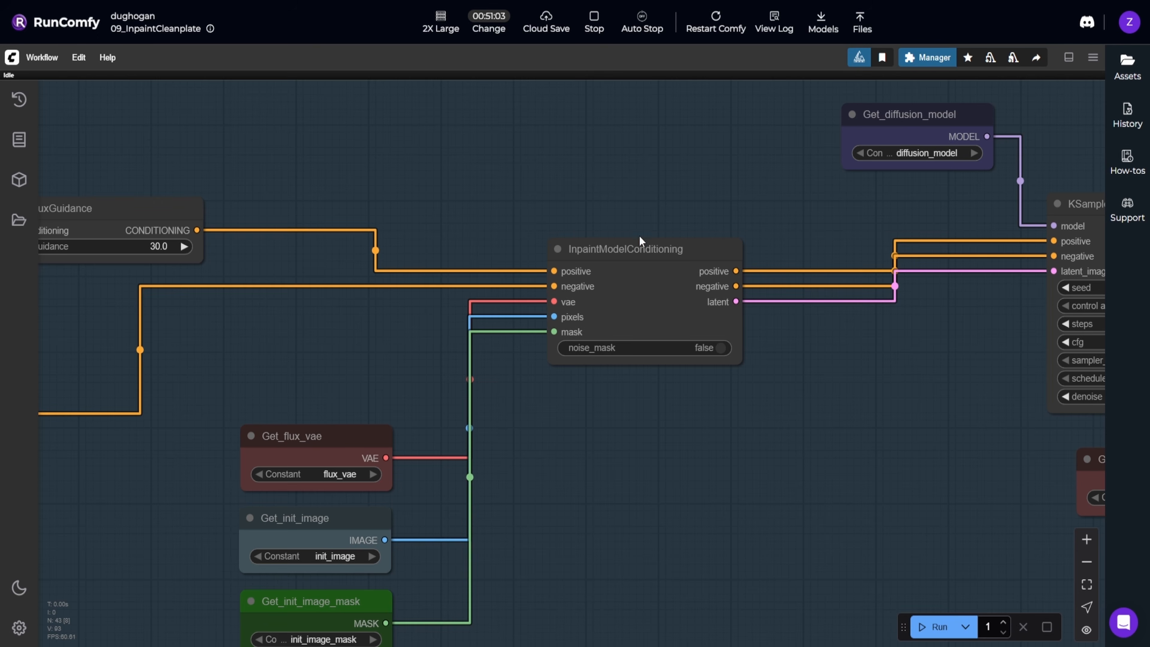
- Select InpaintModelConditioning in the 09_InpaintCleanplate workflow and trace its inputs back to the Load Image, image and mask nodes
{"action": "left_click_drag", "start_coordinate": [643, 255], "coordinate": [647, 255]}
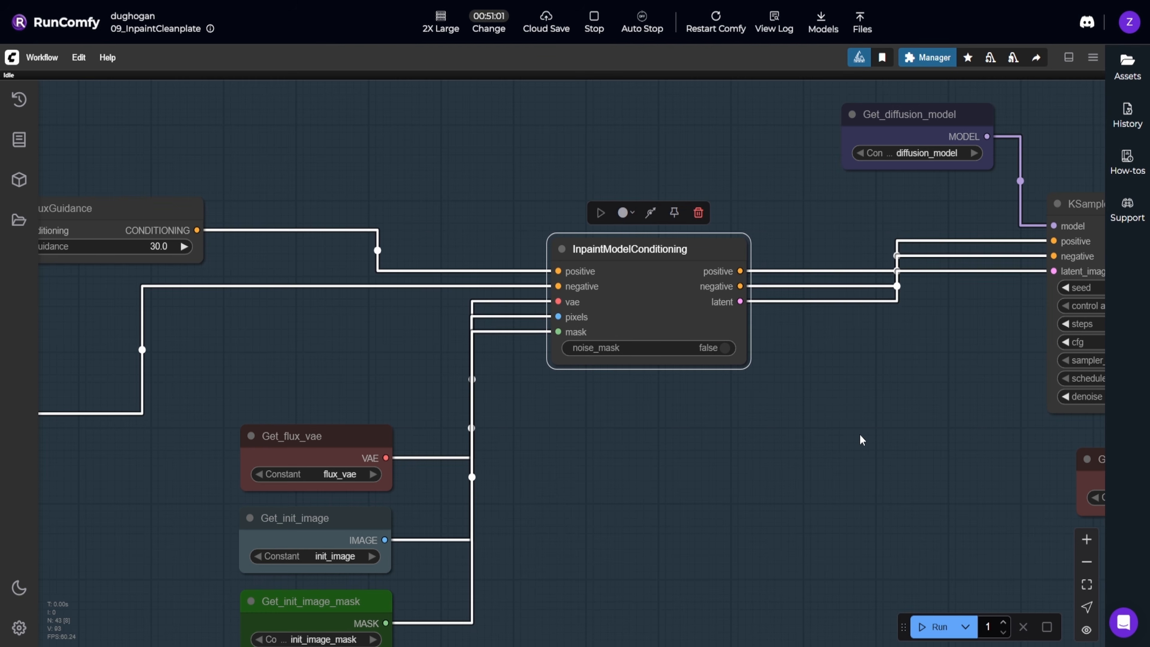
{"action": "scroll", "coordinate": [790, 445], "scroll_direction": "down", "scroll_amount": 5}
{"action": "left_click_drag", "start_coordinate": [738, 460], "coordinate": [969, 385]}
{"action": "left_click_drag", "start_coordinate": [449, 408], "coordinate": [739, 245]}
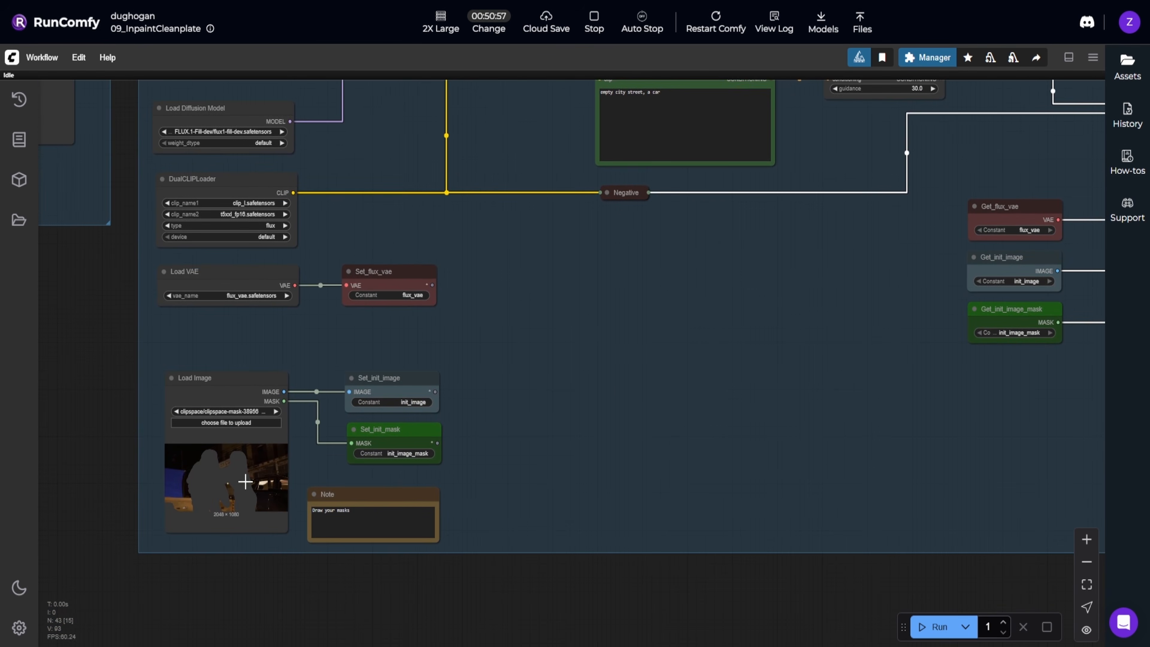
{"action": "left_click_drag", "start_coordinate": [600, 396], "coordinate": [260, 542]}
{"action": "left_click_drag", "start_coordinate": [479, 443], "coordinate": [155, 455]}
{"action": "left_click_drag", "start_coordinate": [587, 375], "coordinate": [413, 398]}
{"action": "scroll", "coordinate": [329, 362], "scroll_direction": "up", "scroll_amount": 3}
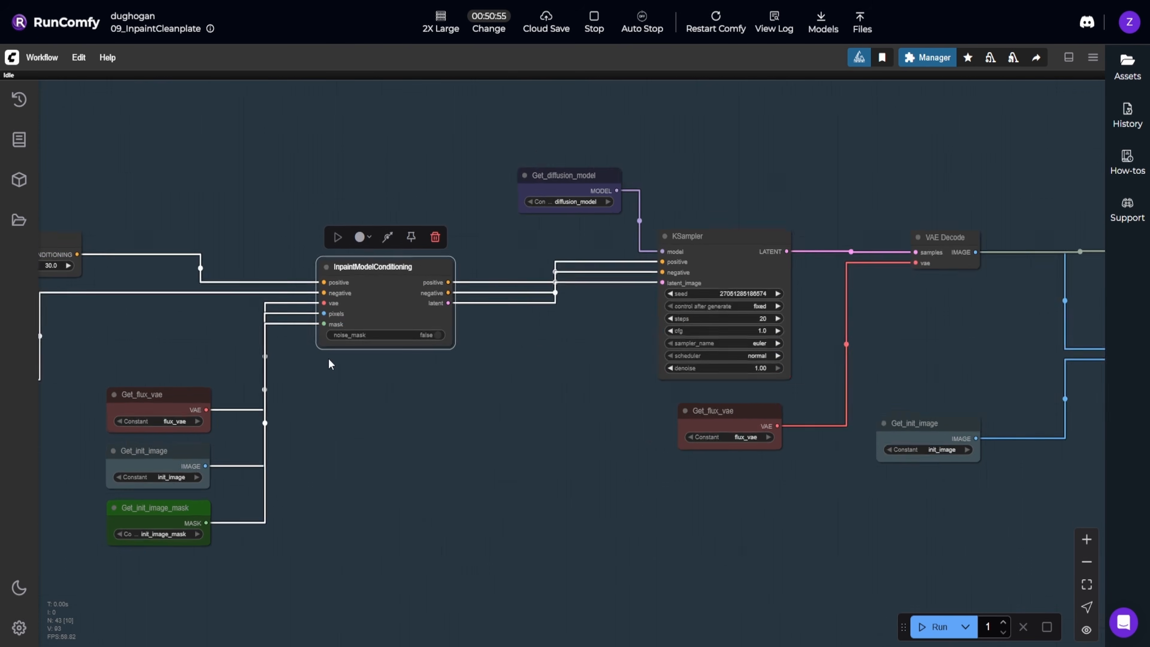
- Trace the Get_init_image and Get_init_image_mask links into the pixels and mask inputs of InpaintModelConditioning
{"action": "left_click_drag", "start_coordinate": [337, 364], "coordinate": [531, 335]}
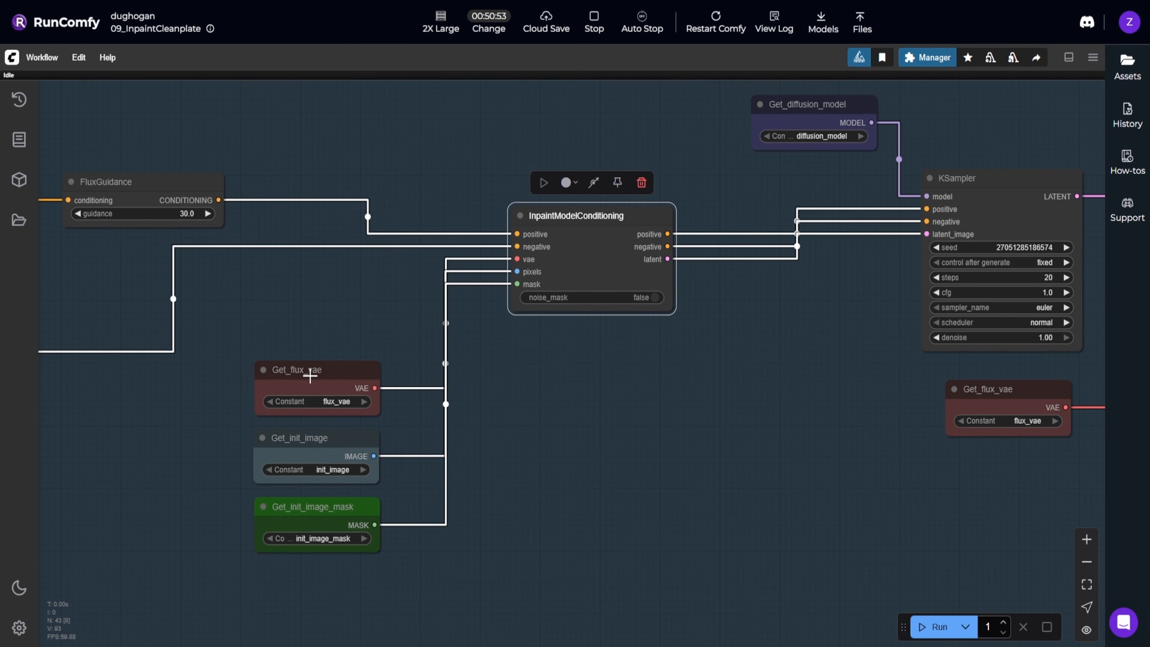
{"action": "left_click", "coordinate": [303, 439]}
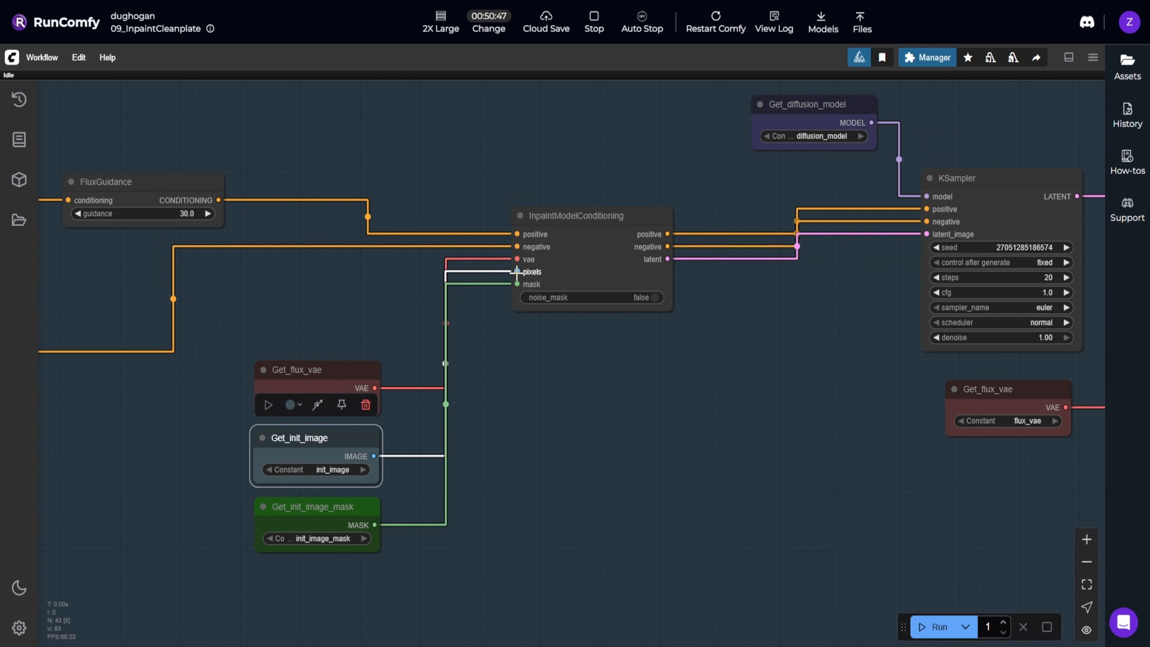
{"action": "left_click", "coordinate": [321, 509]}
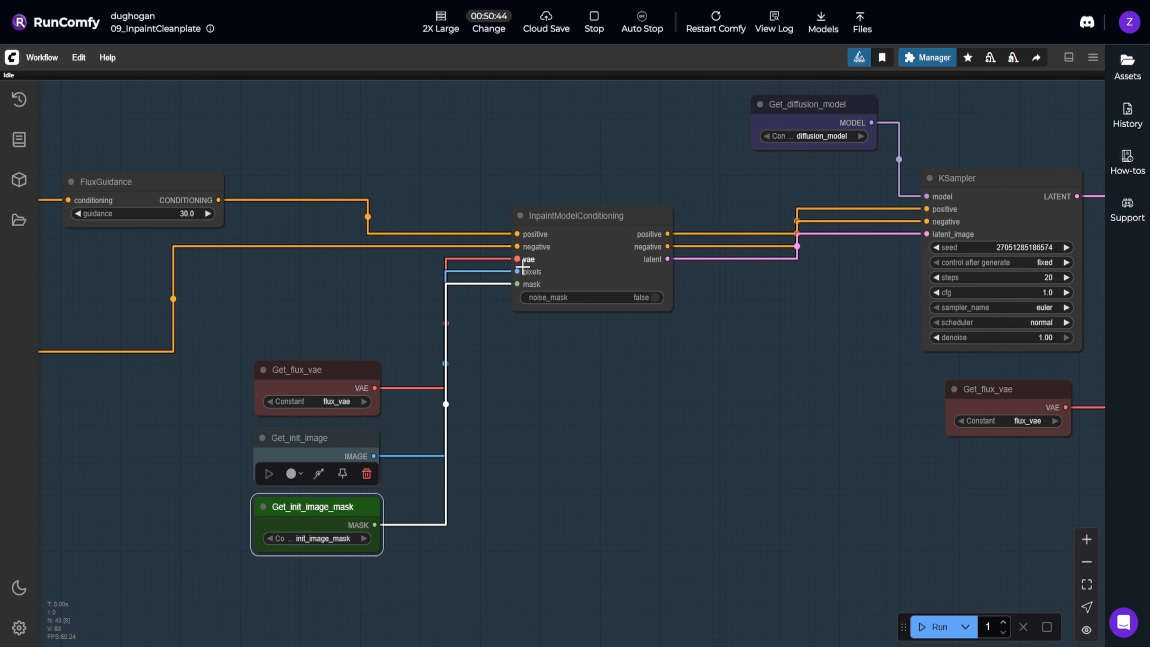
- Trace the KSampler's Get_diffusion_model node back to Set_diffusion_model beside the Load Diffusion Model node
{"action": "left_click_drag", "start_coordinate": [791, 316], "coordinate": [351, 397]}
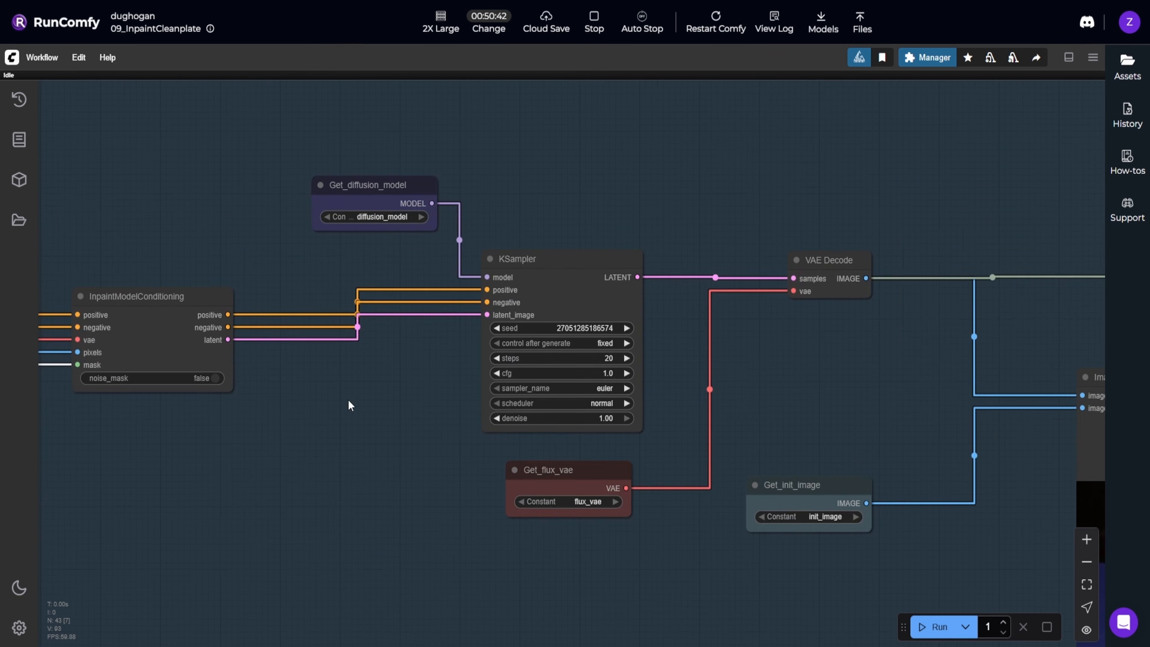
{"action": "left_click_drag", "start_coordinate": [358, 180], "coordinate": [328, 175]}
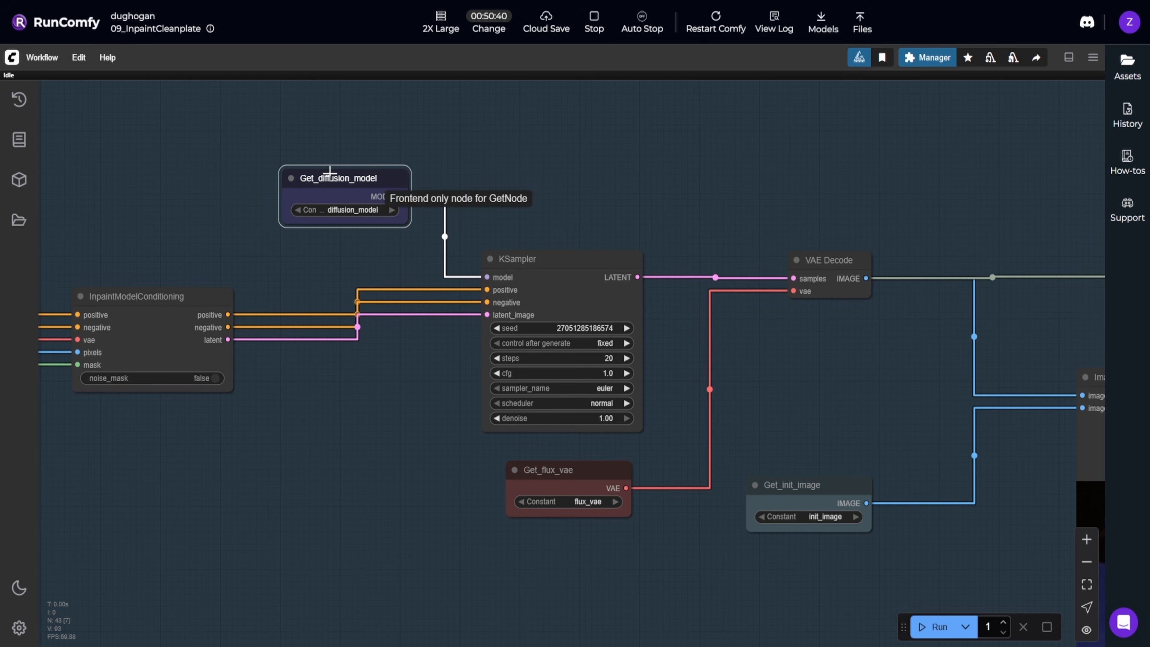
{"action": "left_click_drag", "start_coordinate": [177, 251], "coordinate": [728, 272]}
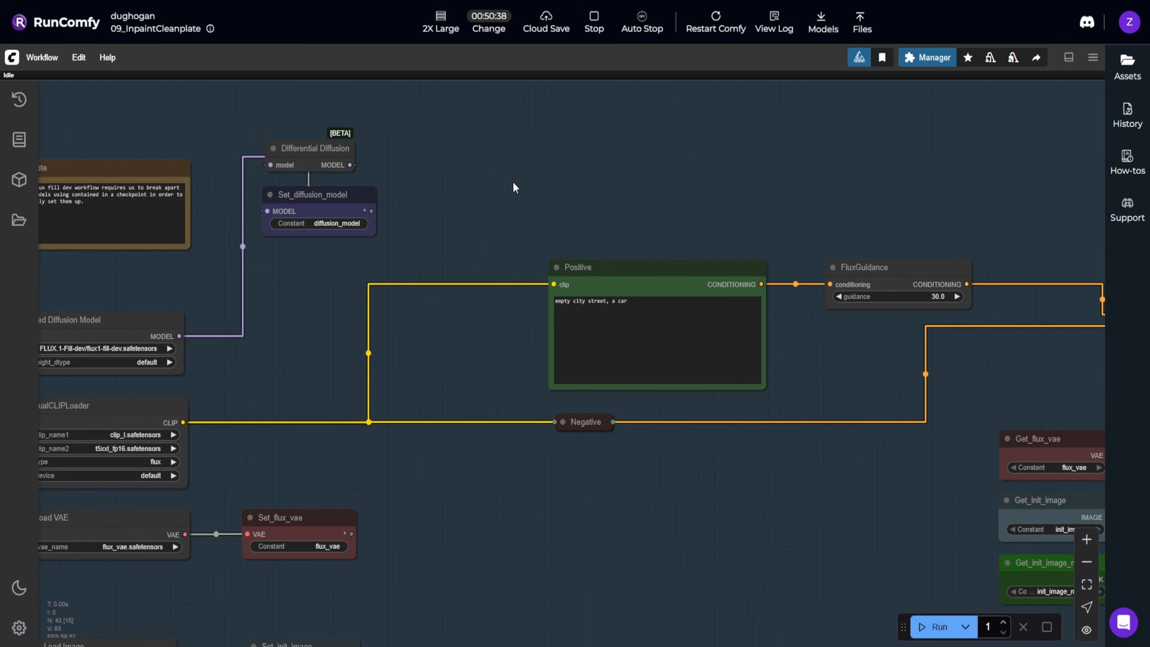
{"action": "left_click", "coordinate": [418, 197]}
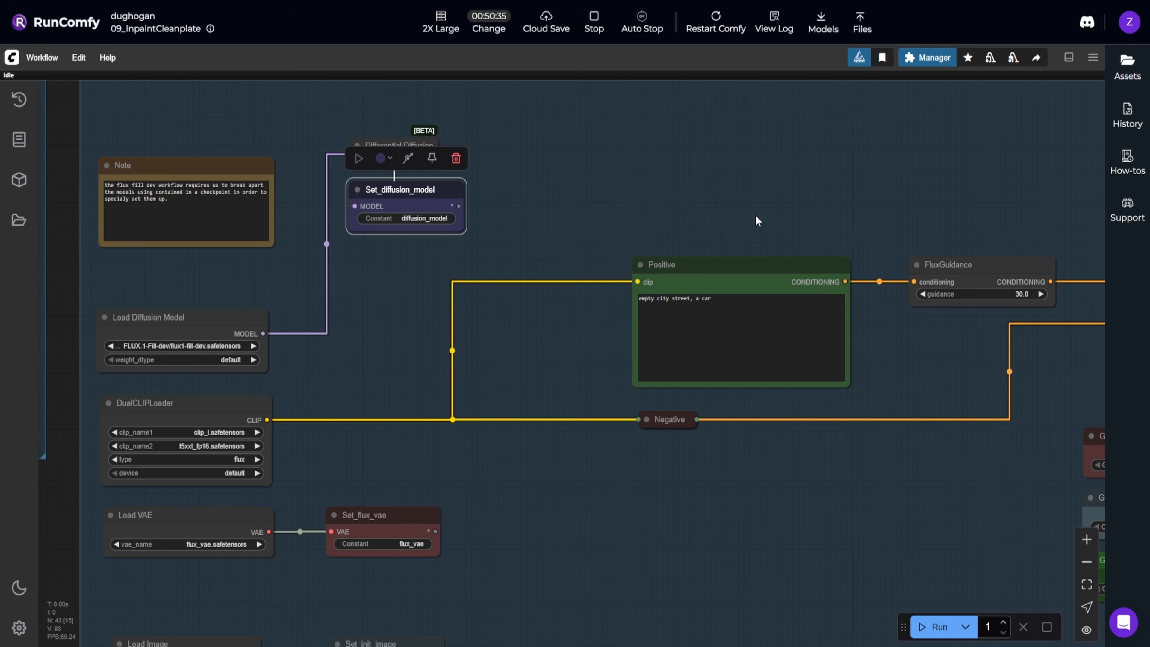
{"action": "left_click_drag", "start_coordinate": [757, 218], "coordinate": [305, 246]}
{"action": "left_click", "coordinate": [483, 225]}
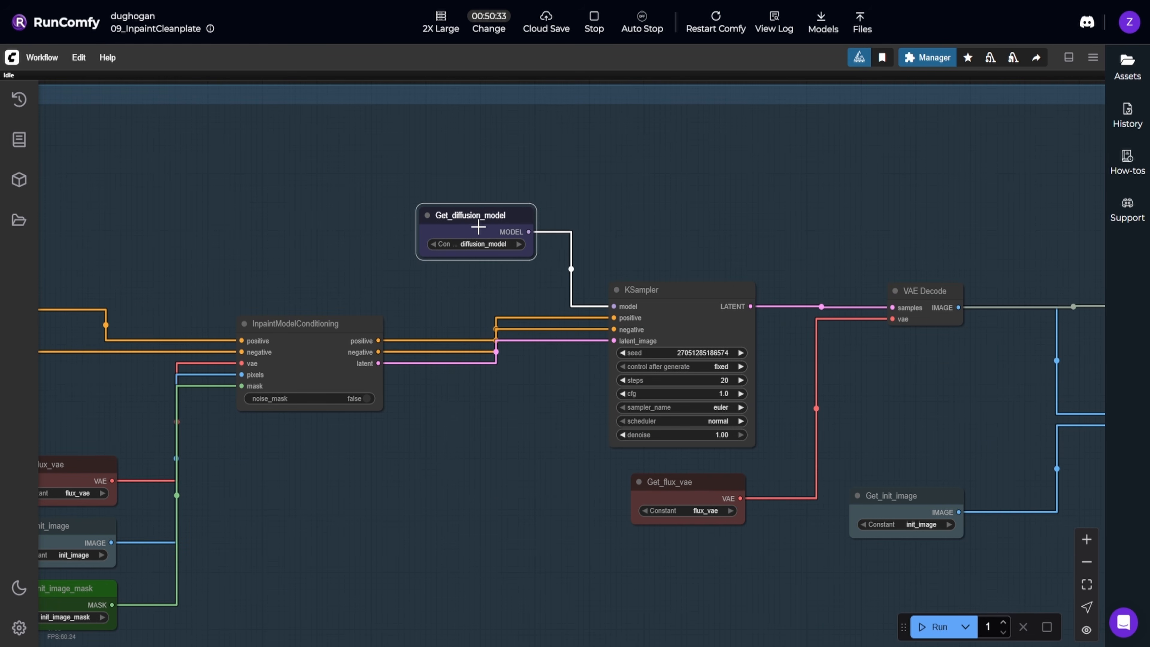
- Reposition the Get_diffusion_model node above and to the left of the KSampler so its model link stays readable
{"action": "left_click_drag", "start_coordinate": [484, 220], "coordinate": [683, 233]}
{"action": "left_click_drag", "start_coordinate": [551, 230], "coordinate": [433, 235]}
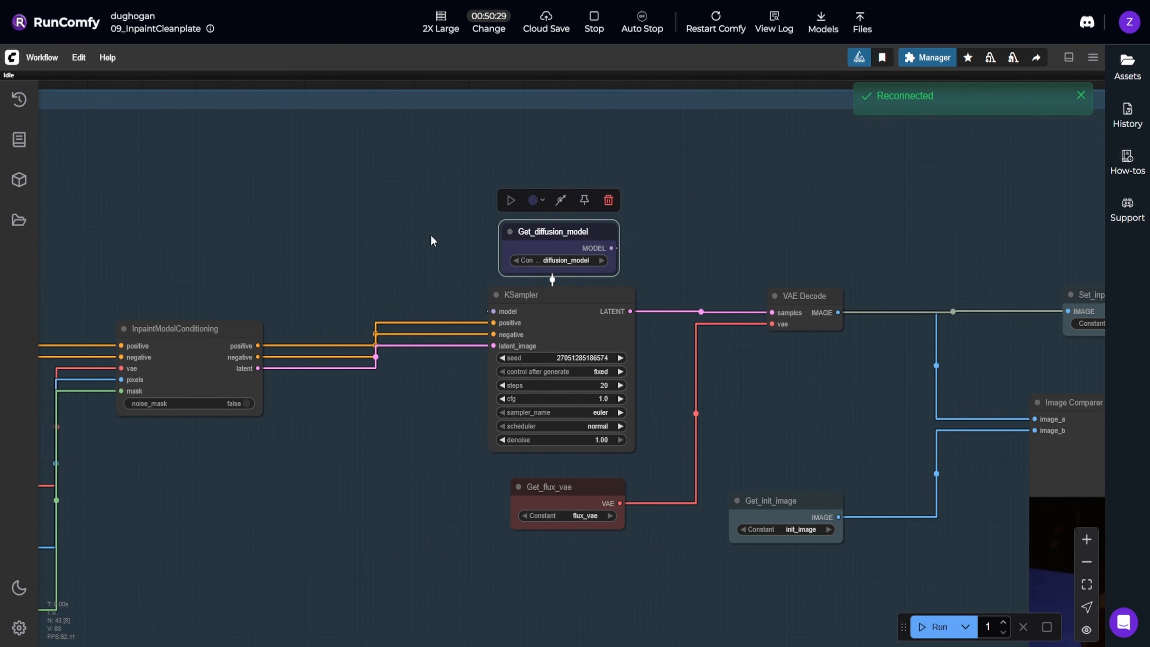
{"action": "left_click_drag", "start_coordinate": [578, 234], "coordinate": [385, 231]}
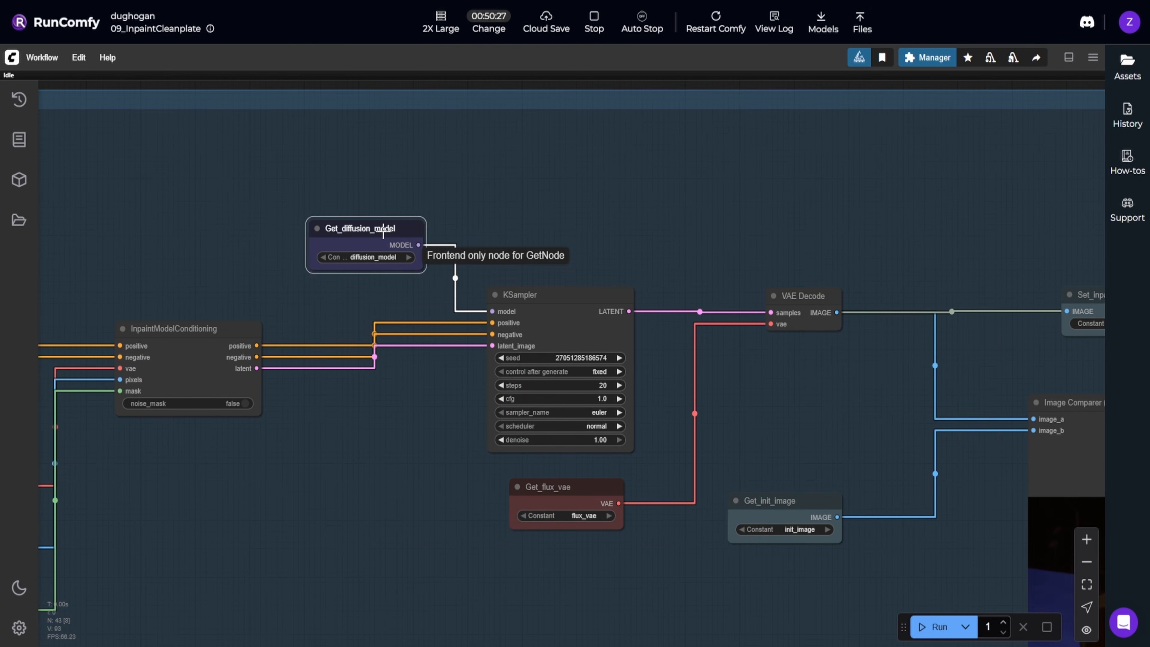
{"action": "left_click", "coordinate": [555, 217]}
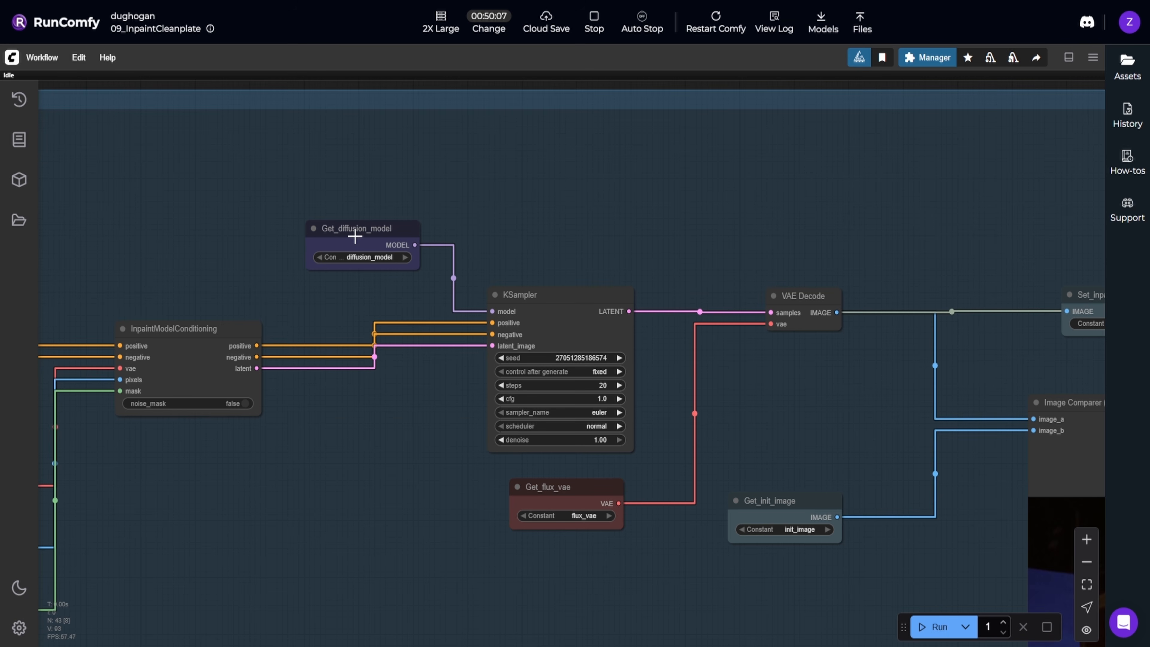
{"action": "left_click_drag", "start_coordinate": [364, 232], "coordinate": [367, 215]}
{"action": "left_click", "coordinate": [381, 294]}
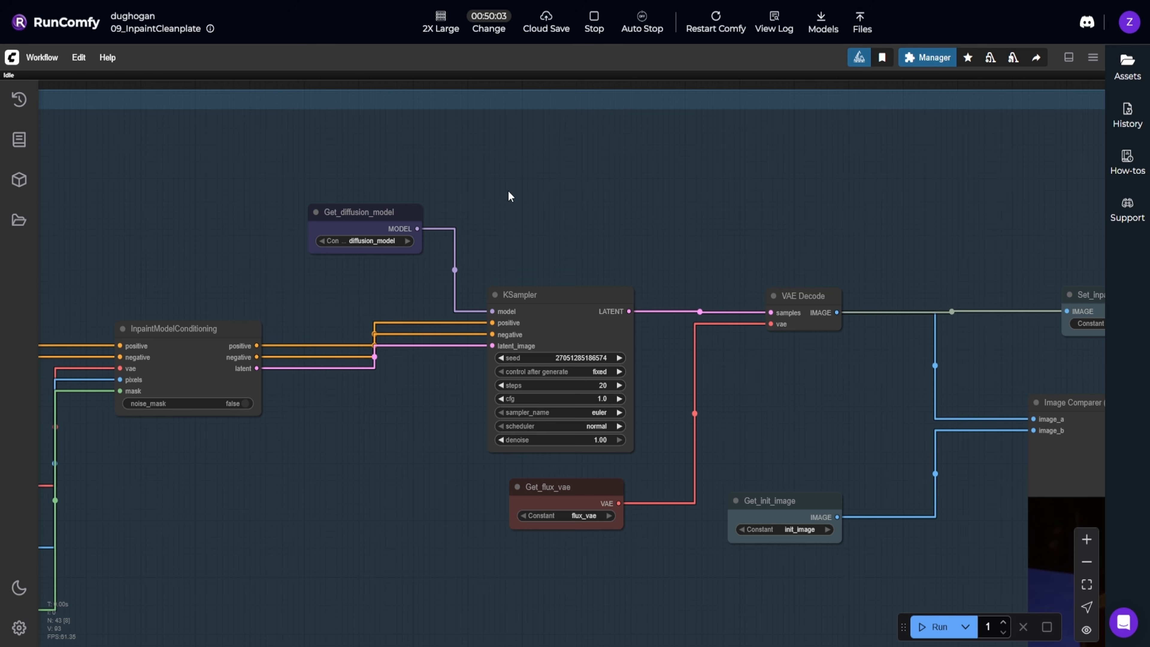
- Examine the positive, negative and latent links from InpaintModelConditioning into the KSampler
{"action": "left_click_drag", "start_coordinate": [426, 253], "coordinate": [385, 243]}
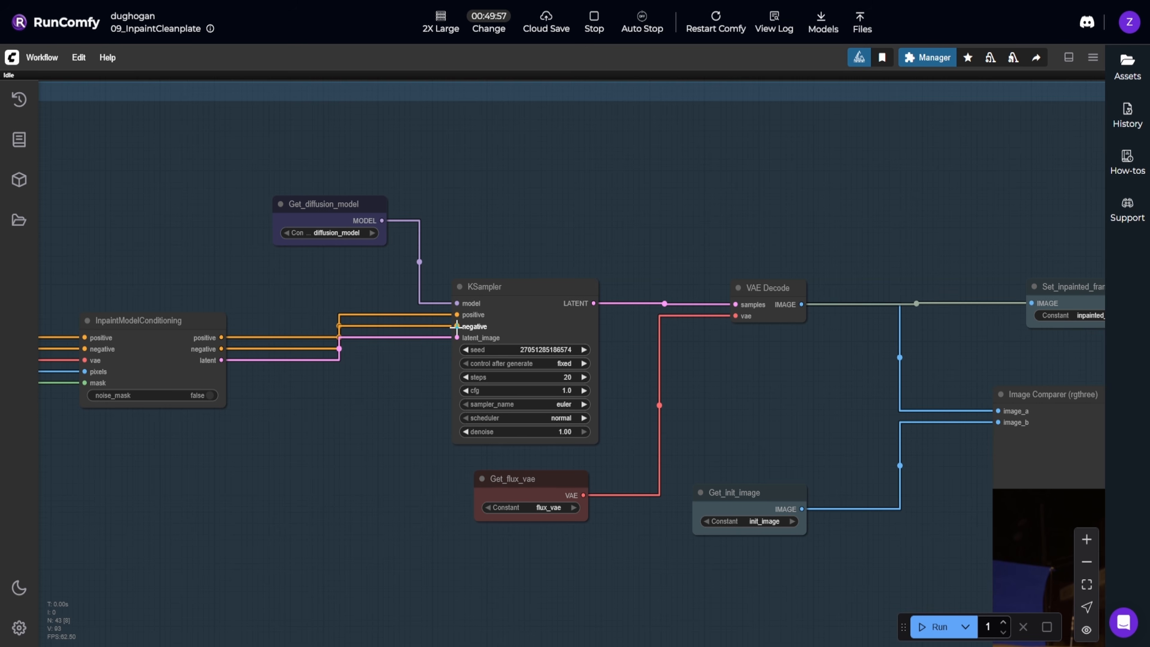
{"action": "left_click_drag", "start_coordinate": [373, 394], "coordinate": [584, 369]}
{"action": "left_click_drag", "start_coordinate": [340, 405], "coordinate": [373, 399]}
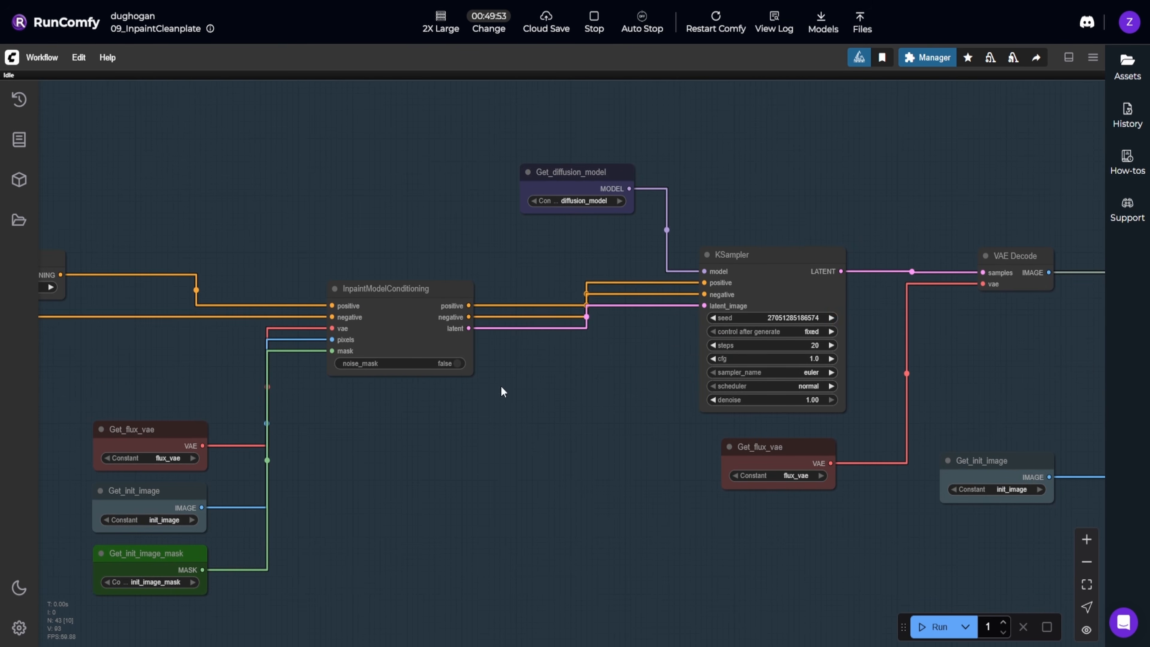
- Highlight the Get_init_image node's link into the pixels input of InpaintModelConditioning
{"action": "mouse_move", "coordinate": [158, 500]}
{"action": "left_mouse_down"}
{"action": "mouse_move", "coordinate": [372, 480]}
{"action": "mouse_move", "coordinate": [695, 480]}
{"action": "mouse_move", "coordinate": [412, 527]}
{"action": "mouse_move", "coordinate": [124, 507]}
{"action": "mouse_move", "coordinate": [150, 499]}
{"action": "left_mouse_up"}
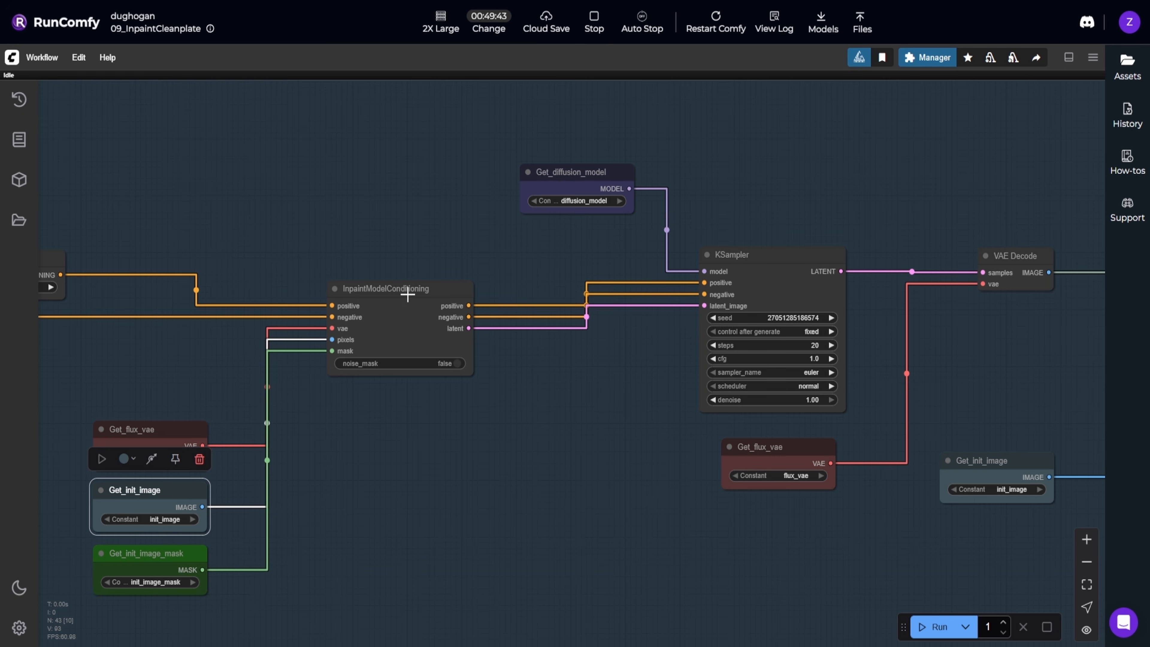
{"action": "left_click_drag", "start_coordinate": [631, 382], "coordinate": [340, 413]}
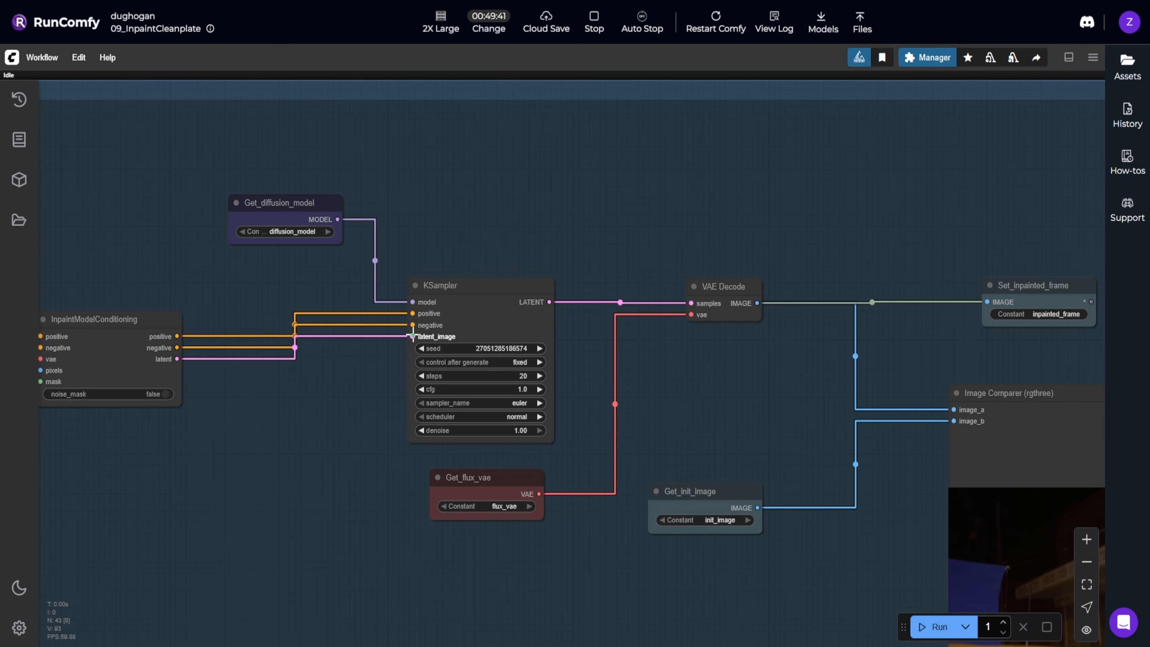
- Step the KSampler seed up by one and back down, and review the sampler settings below it
{"action": "left_click_drag", "start_coordinate": [397, 384], "coordinate": [299, 384]}
{"action": "scroll", "coordinate": [299, 384], "scroll_direction": "up", "scroll_amount": 4}
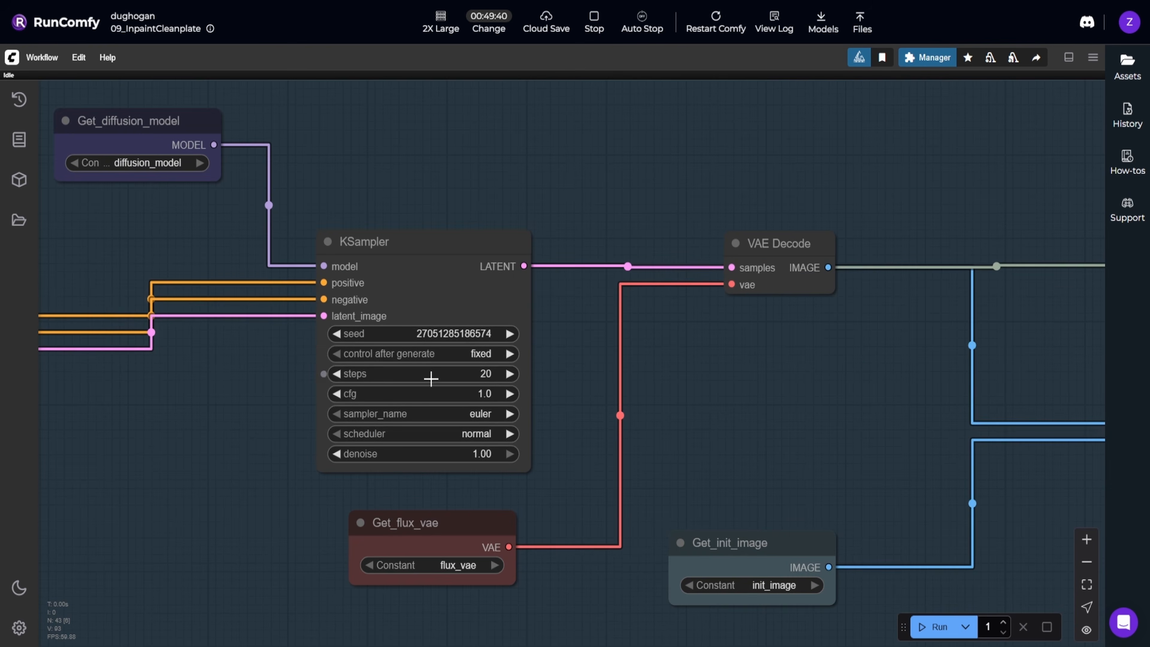
{"action": "left_click", "coordinate": [509, 334]}
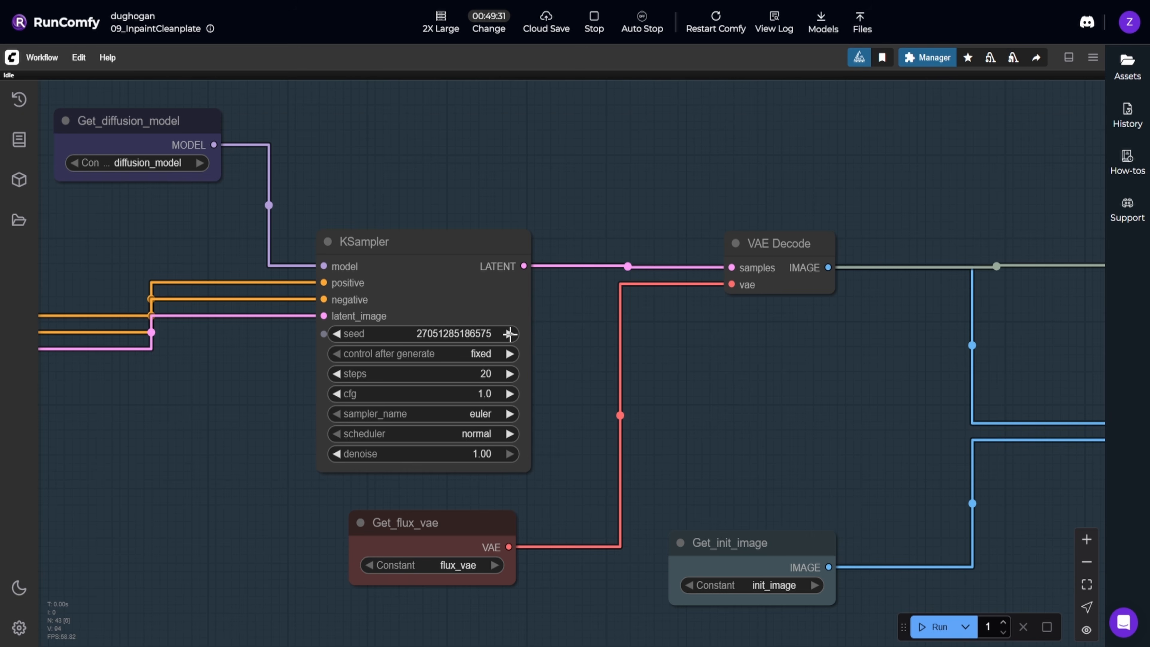
{"action": "left_click", "coordinate": [334, 334]}
{"action": "scroll", "coordinate": [558, 416], "scroll_direction": "up", "scroll_amount": 1}
{"action": "left_click_drag", "start_coordinate": [558, 417], "coordinate": [557, 344]}
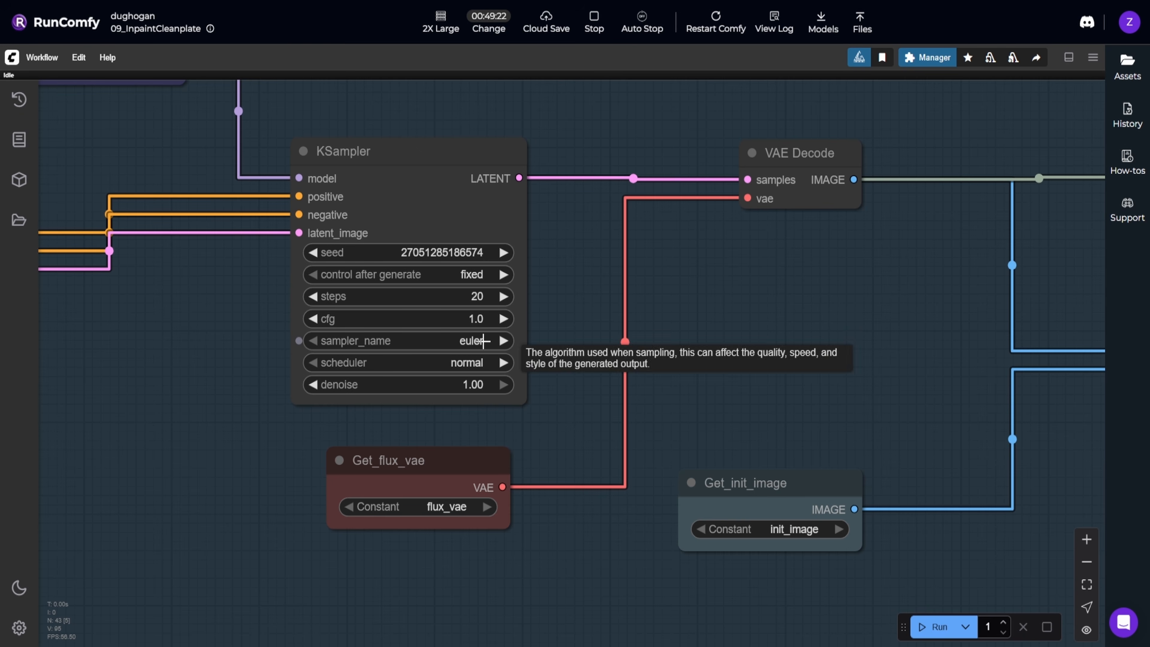
- Nudge the Get_flux_vae node below the KSampler slightly down and trace its link into VAE Decode's vae input
{"action": "left_click_drag", "start_coordinate": [427, 467], "coordinate": [427, 474]}
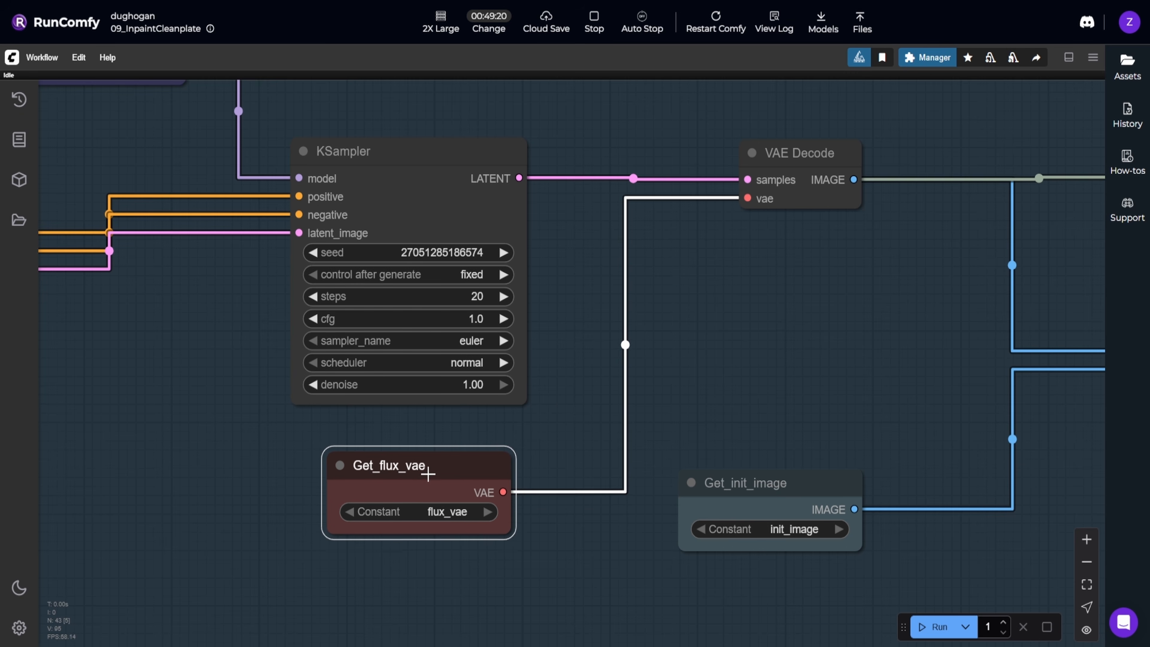
{"action": "left_click", "coordinate": [588, 442]}
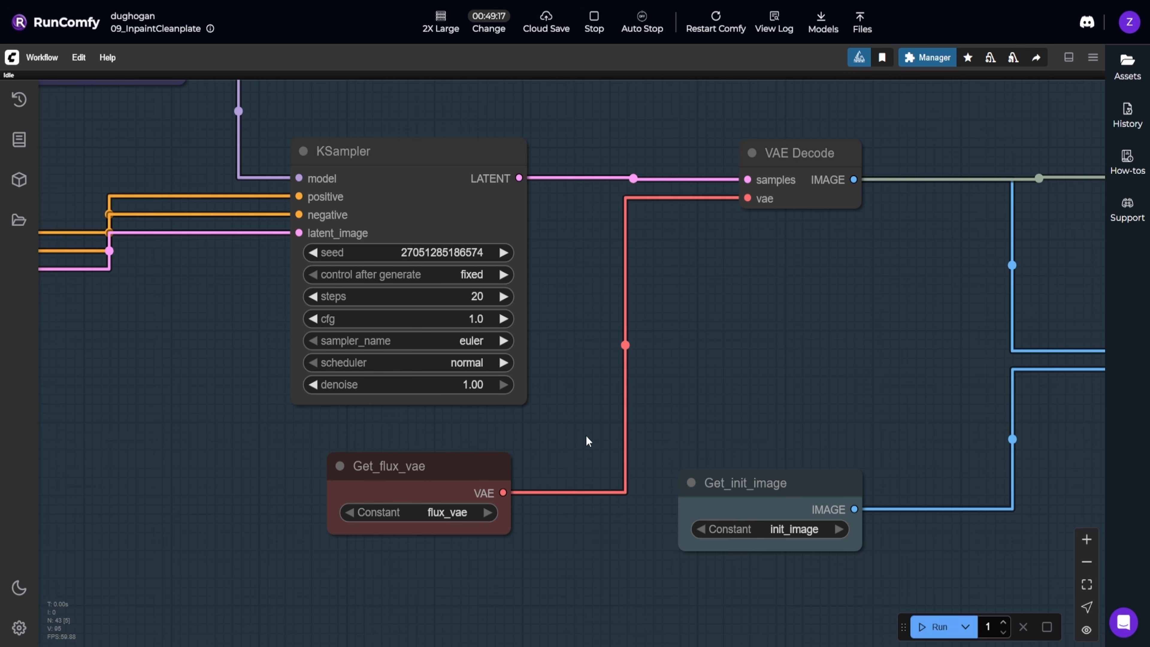
{"action": "left_click", "coordinate": [392, 467]}
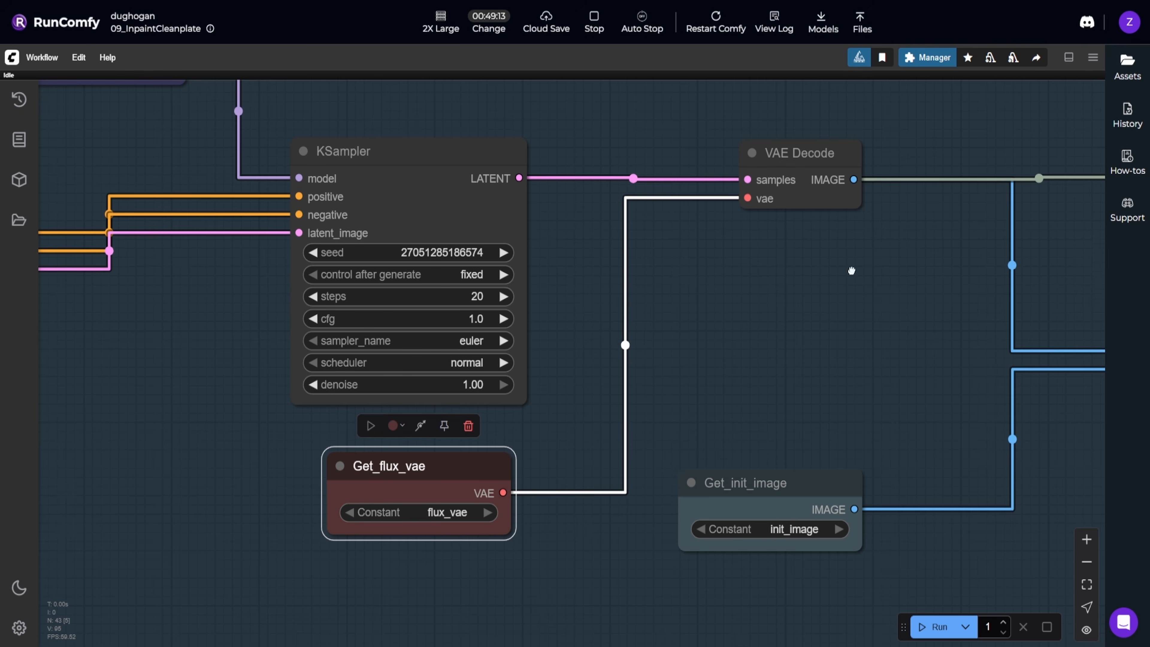
{"action": "left_click_drag", "start_coordinate": [852, 270], "coordinate": [719, 310]}
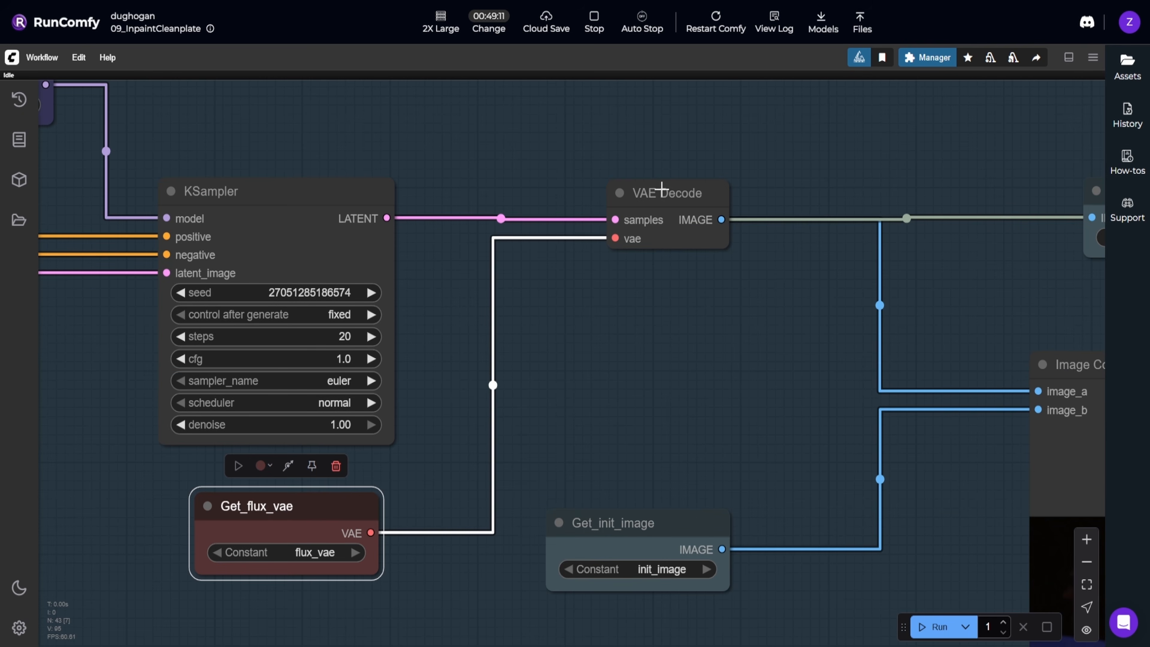
- Move the Get_init_image node that feeds the Image Comparer slightly up and to the right
{"action": "scroll", "coordinate": [616, 369], "scroll_direction": "right", "scroll_amount": 5}
{"action": "left_click_drag", "start_coordinate": [473, 488], "coordinate": [507, 461]}
{"action": "left_click", "coordinate": [652, 403]}
{"action": "left_click_drag", "start_coordinate": [652, 403], "coordinate": [569, 362]}
{"action": "scroll", "coordinate": [619, 297], "scroll_direction": "up", "scroll_amount": 2}
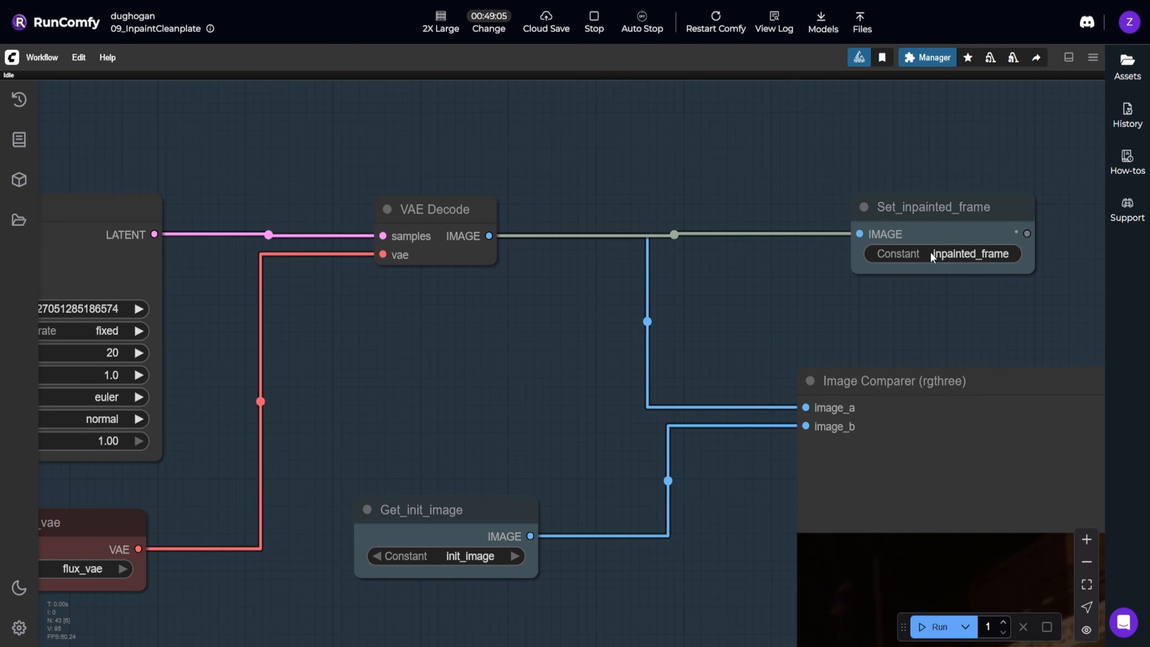
- Move the Set_inpainted_frame node up and slightly left so it sits well above the Image Comparer
{"action": "left_click", "coordinate": [941, 210]}
{"action": "left_click_drag", "start_coordinate": [937, 145], "coordinate": [936, 152]}
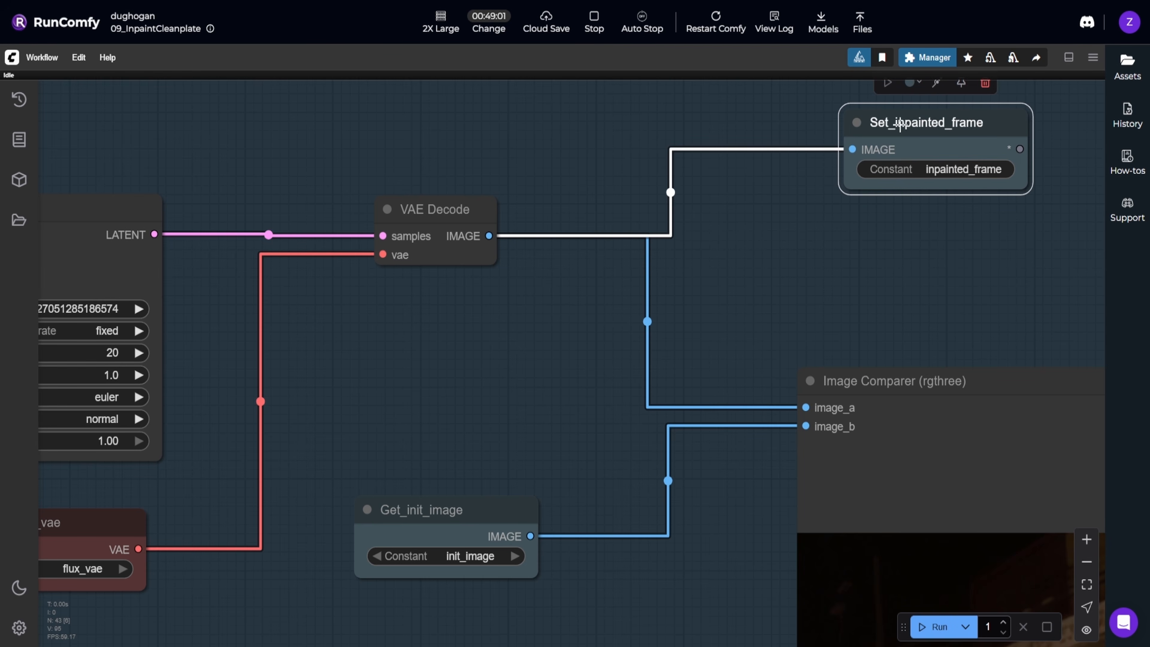
{"action": "left_click_drag", "start_coordinate": [911, 126], "coordinate": [868, 127]}
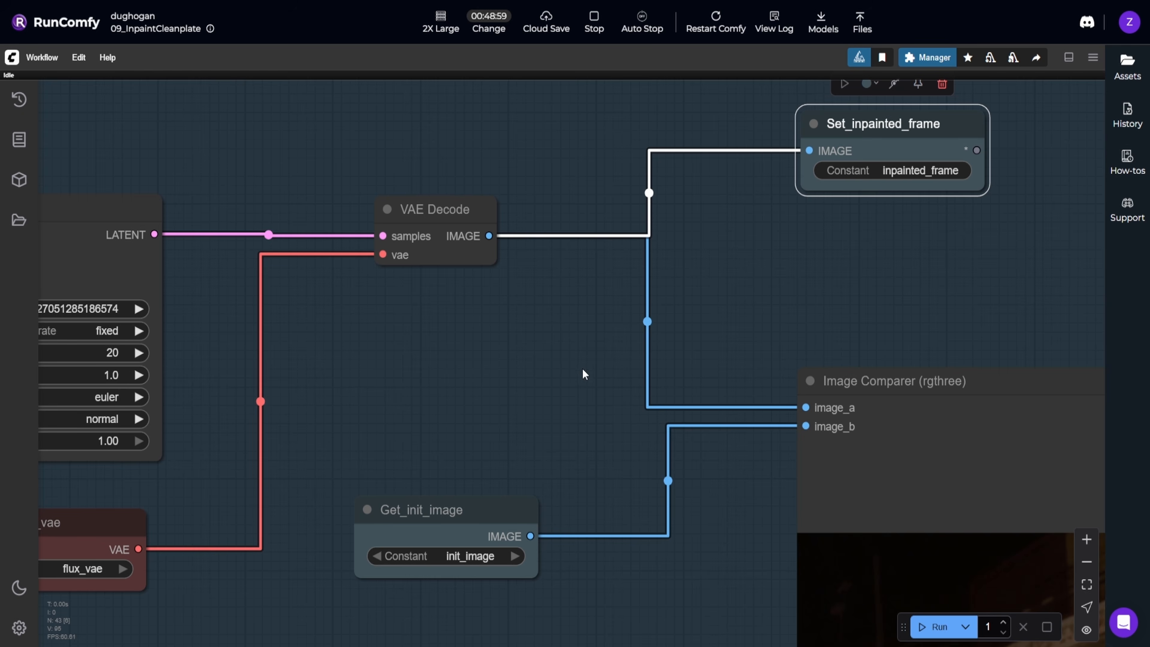
- Go back past the Still Frame Inpaint group towards the start of the graph and run the workflow
{"action": "left_click_drag", "start_coordinate": [205, 420], "coordinate": [724, 400]}
{"action": "scroll", "coordinate": [723, 401], "scroll_direction": "down", "scroll_amount": 5}
{"action": "left_click_drag", "start_coordinate": [311, 500], "coordinate": [768, 375]}
{"action": "left_click_drag", "start_coordinate": [326, 375], "coordinate": [770, 405]}
{"action": "left_click_drag", "start_coordinate": [317, 435], "coordinate": [703, 402]}
{"action": "scroll", "coordinate": [693, 421], "scroll_direction": "down", "scroll_amount": 5}
{"action": "left_click_drag", "start_coordinate": [734, 454], "coordinate": [817, 437]}
{"action": "left_click_drag", "start_coordinate": [816, 518], "coordinate": [907, 476]}
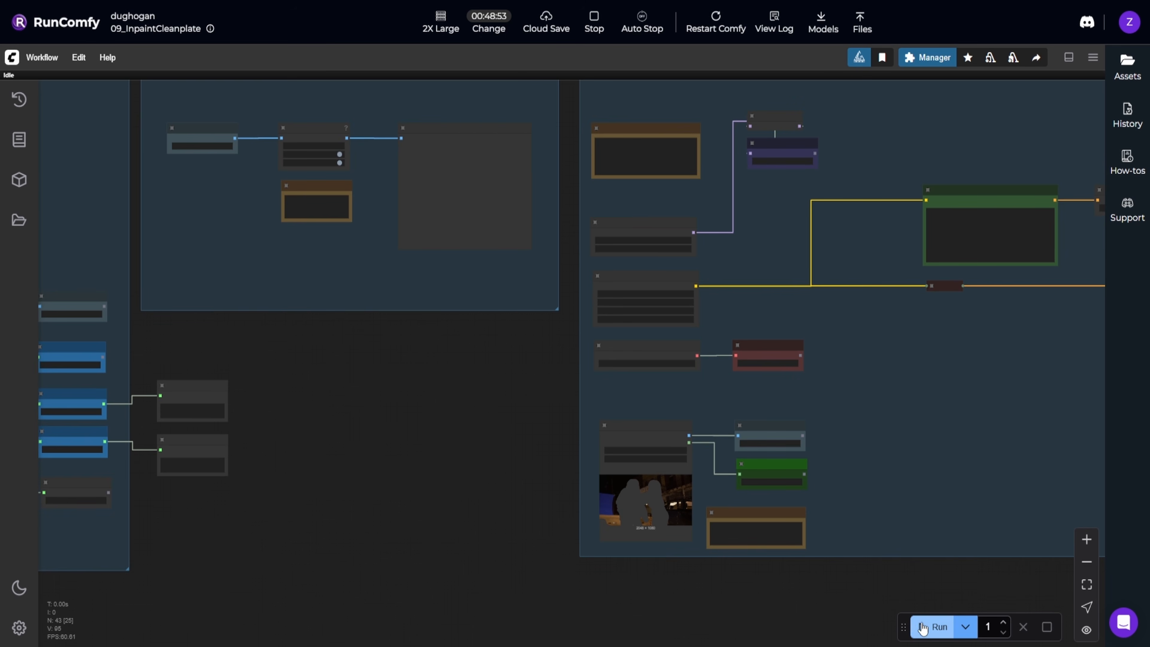
{"action": "key", "text": "ctrl+Return"}
- Follow the run from the Video group through Select First Frame and the Positive prompt to the KSampler
{"action": "left_click_drag", "start_coordinate": [347, 387], "coordinate": [752, 443]}
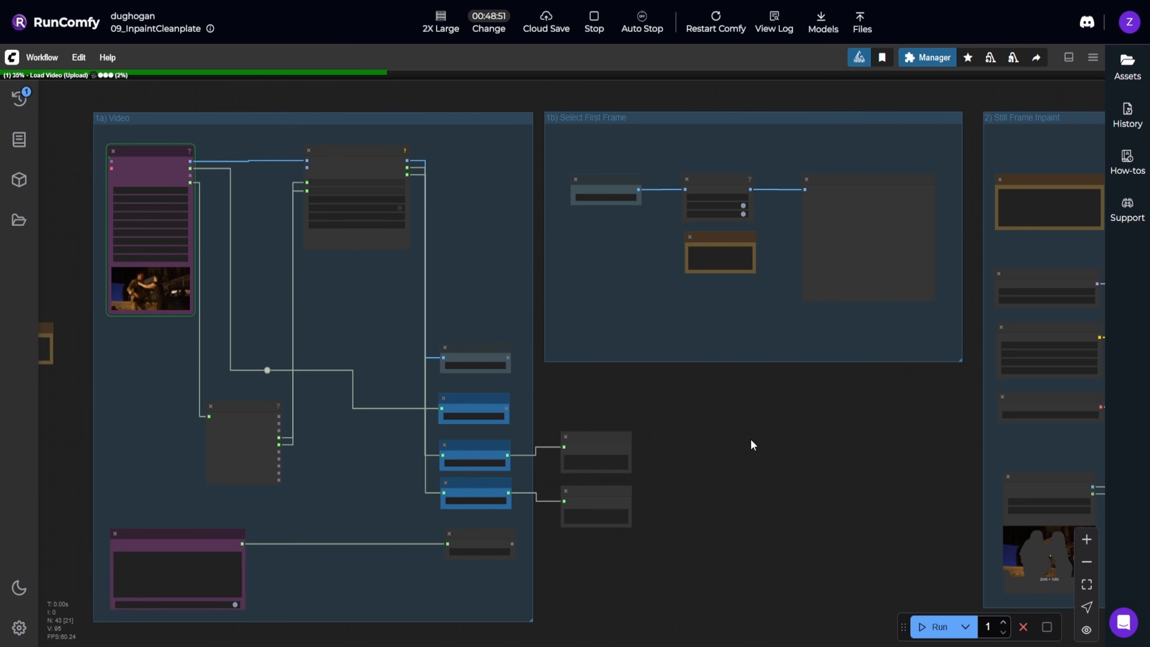
{"action": "scroll", "coordinate": [122, 317], "scroll_direction": "up", "scroll_amount": 5}
{"action": "scroll", "coordinate": [129, 345], "scroll_direction": "down", "scroll_amount": 4}
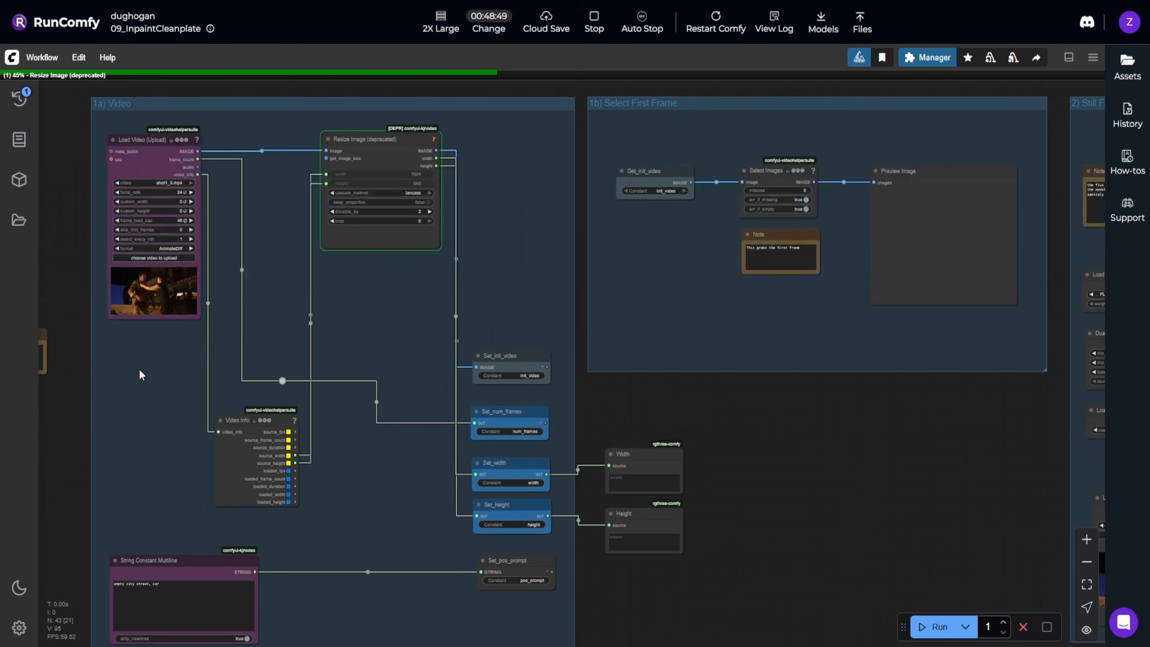
{"action": "left_click_drag", "start_coordinate": [758, 334], "coordinate": [390, 351]}
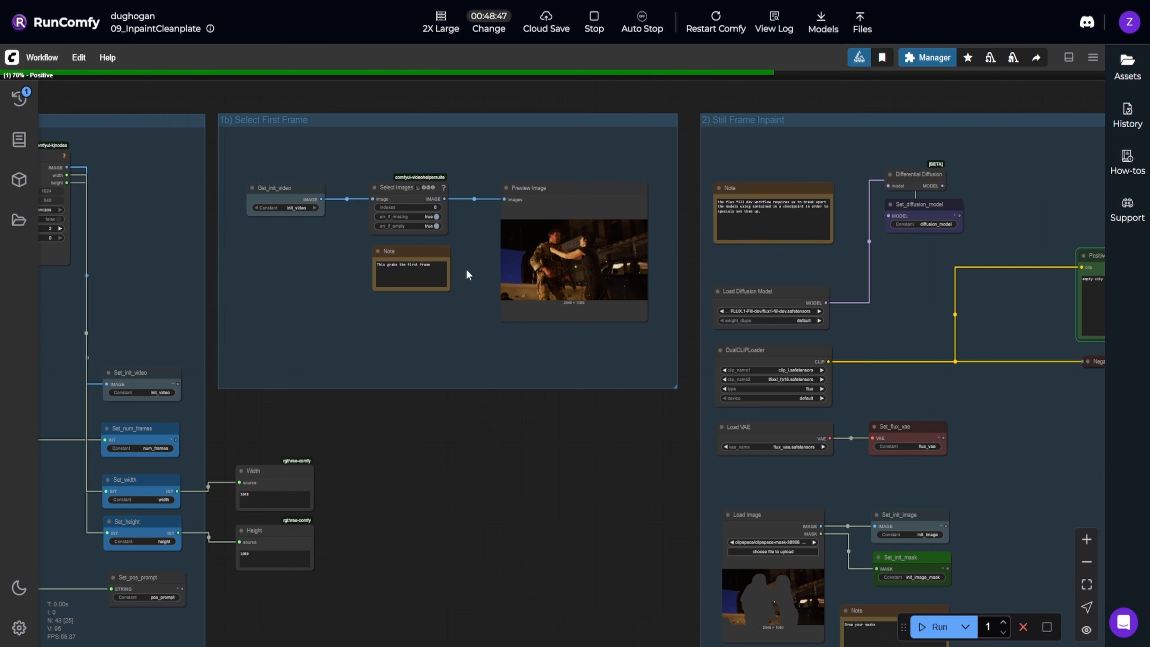
{"action": "left_click_drag", "start_coordinate": [576, 466], "coordinate": [275, 360]}
{"action": "left_click_drag", "start_coordinate": [727, 329], "coordinate": [432, 432]}
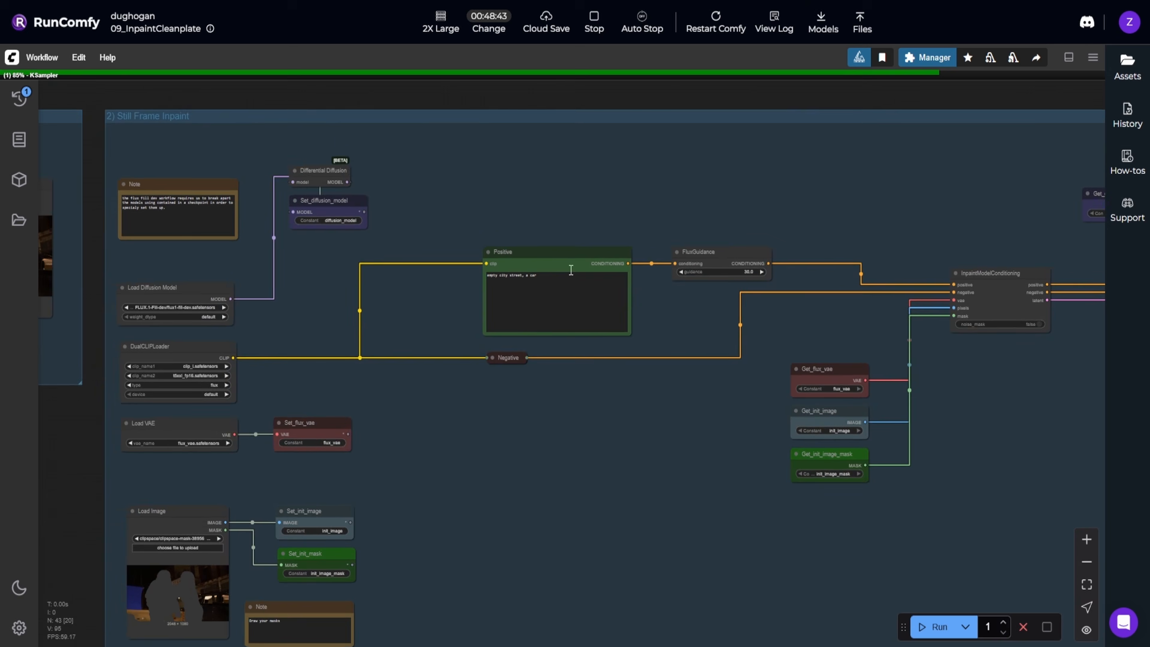
{"action": "scroll", "coordinate": [569, 272], "scroll_direction": "up", "scroll_amount": 5}
{"action": "left_click_drag", "start_coordinate": [713, 314], "coordinate": [582, 317]}
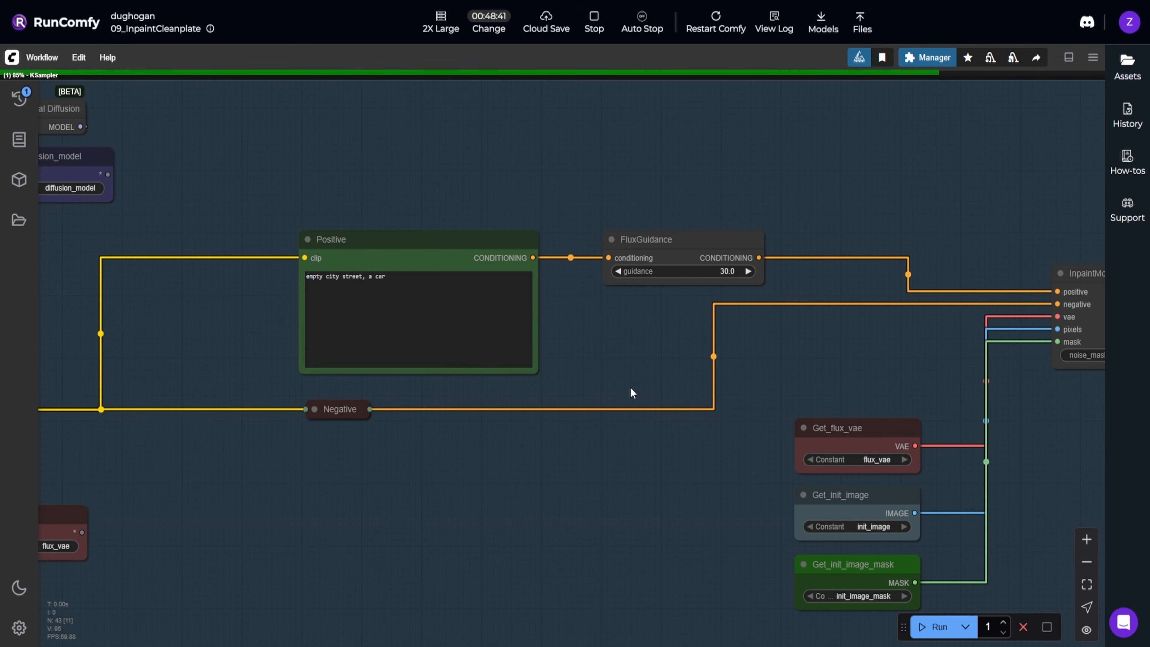
{"action": "left_click_drag", "start_coordinate": [1016, 399], "coordinate": [639, 367]}
{"action": "left_click_drag", "start_coordinate": [920, 372], "coordinate": [450, 408]}
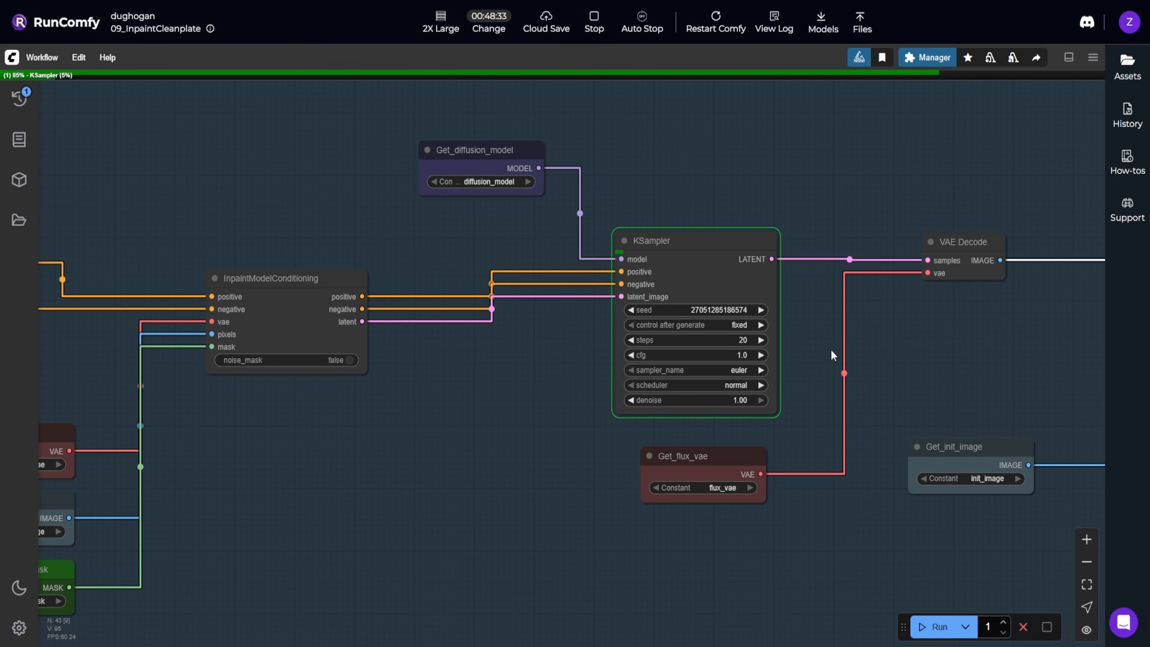
- Compare the inpainted frame with the original plate in the Image Comparer
{"action": "left_click_drag", "start_coordinate": [910, 352], "coordinate": [744, 351]}
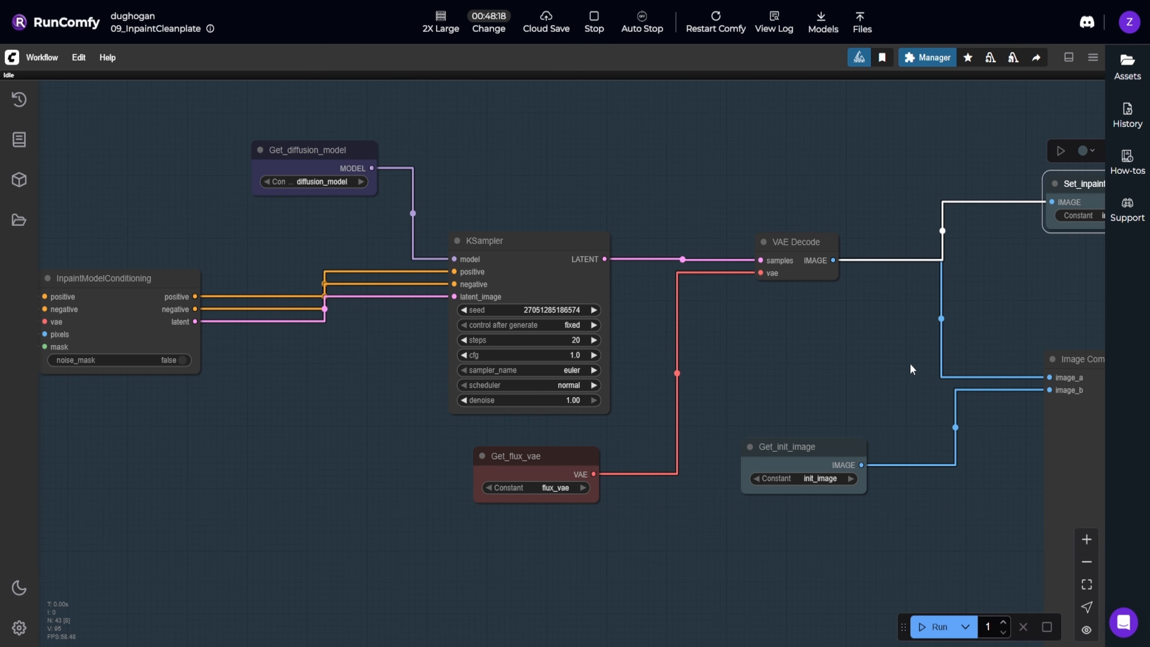
{"action": "scroll", "coordinate": [869, 384], "scroll_direction": "down", "scroll_amount": 3}
{"action": "left_click_drag", "start_coordinate": [891, 569], "coordinate": [223, 366]}
{"action": "scroll", "coordinate": [380, 349], "scroll_direction": "up", "scroll_amount": 5}
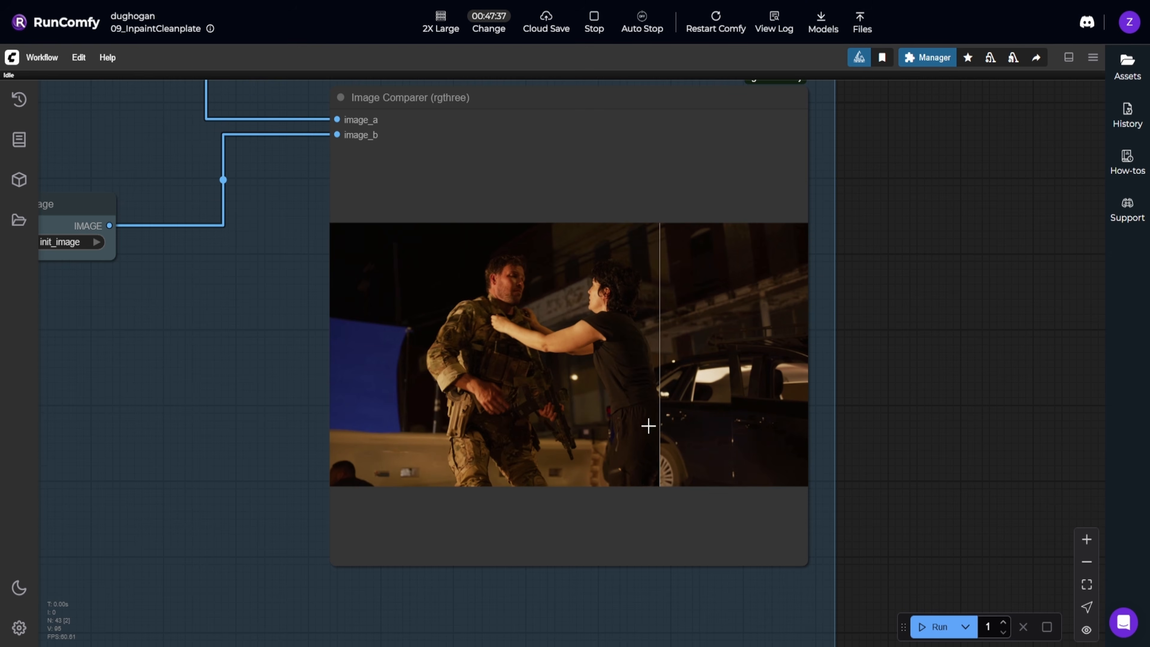
{"action": "left_click_drag", "start_coordinate": [190, 349], "coordinate": [673, 432]}
{"action": "left_click_drag", "start_coordinate": [409, 406], "coordinate": [587, 470]}
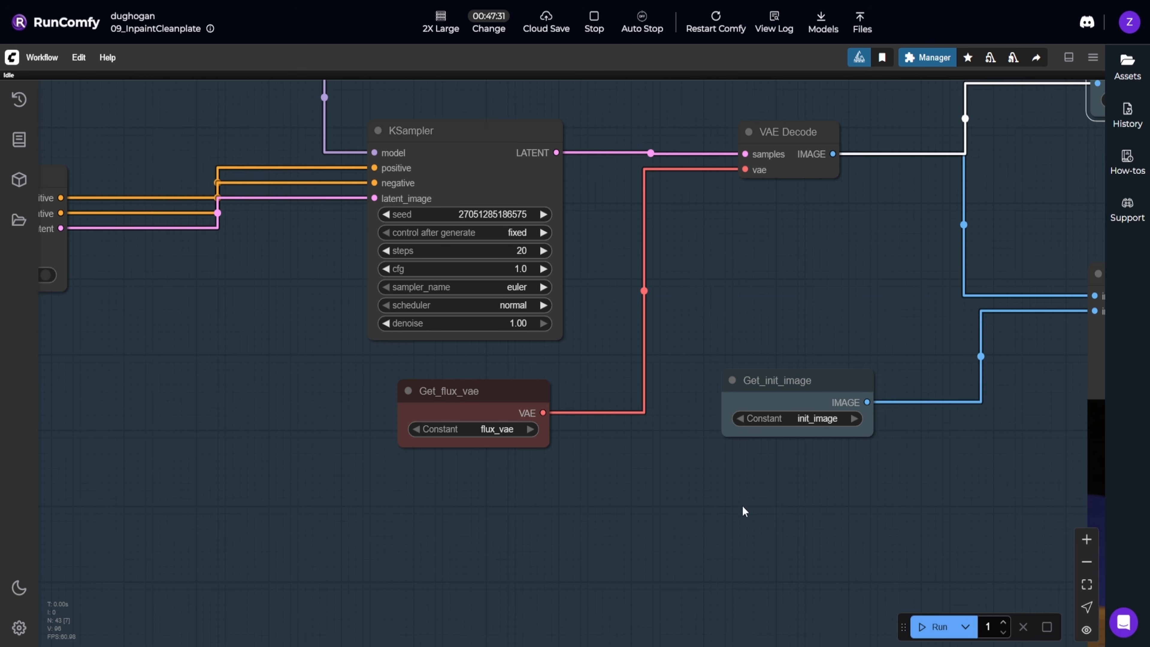
{"action": "left_click", "coordinate": [928, 626]}
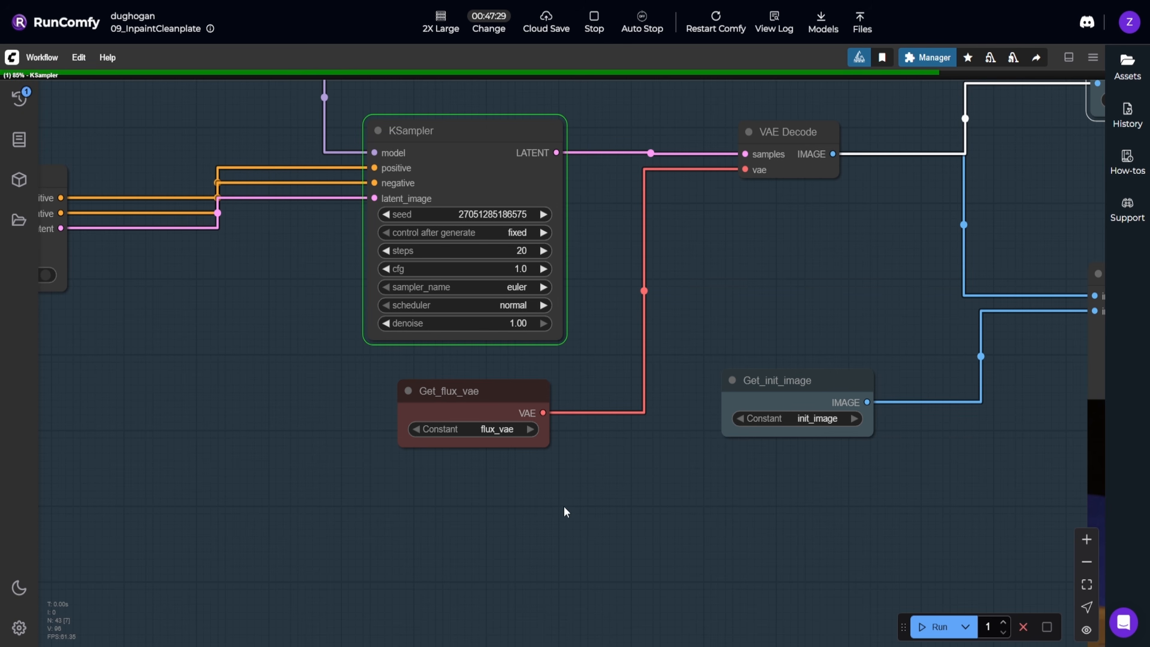
{"action": "scroll", "coordinate": [606, 530], "scroll_direction": "down", "scroll_amount": 3}
{"action": "left_click_drag", "start_coordinate": [651, 501], "coordinate": [481, 421]}
{"action": "scroll", "coordinate": [478, 442], "scroll_direction": "up", "scroll_amount": 1}
{"action": "left_click_drag", "start_coordinate": [582, 459], "coordinate": [449, 473]}
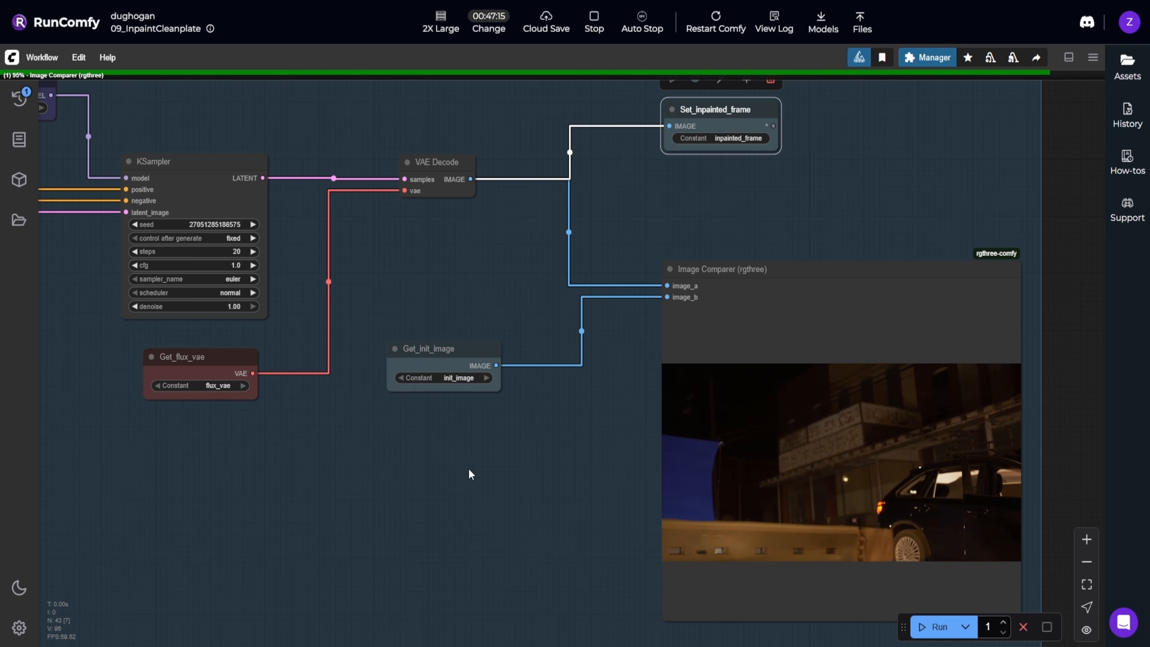
{"action": "left_click_drag", "start_coordinate": [572, 435], "coordinate": [324, 400]}
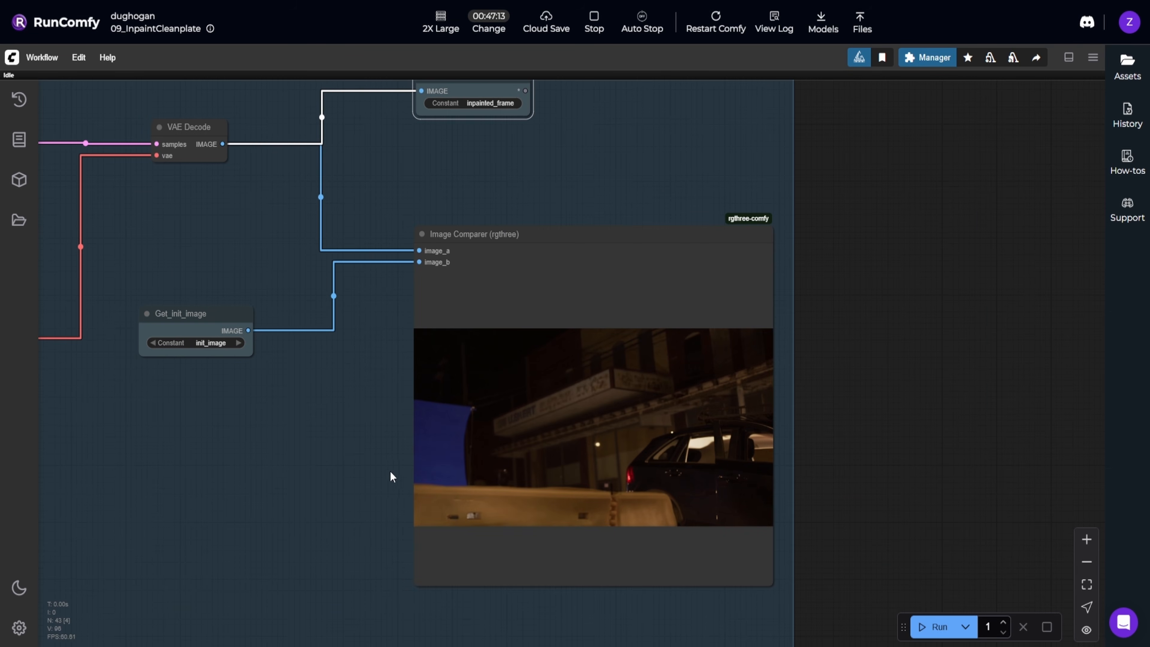
{"action": "left_click_drag", "start_coordinate": [398, 482], "coordinate": [177, 446]}
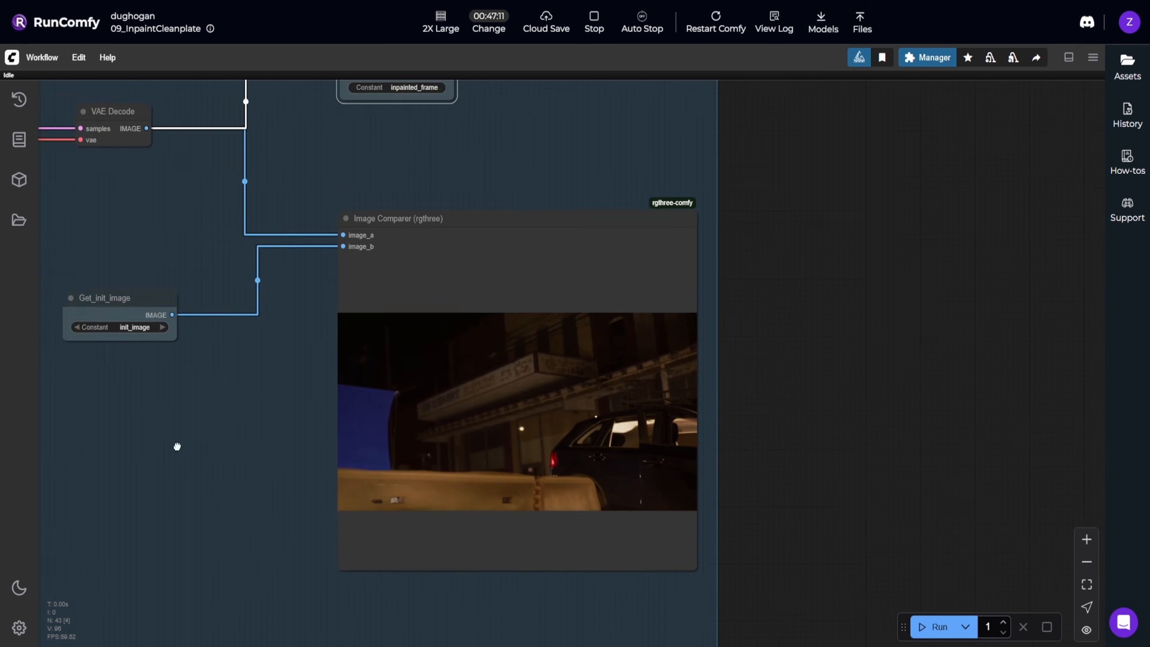
{"action": "scroll", "coordinate": [431, 500], "scroll_direction": "up", "scroll_amount": 5}
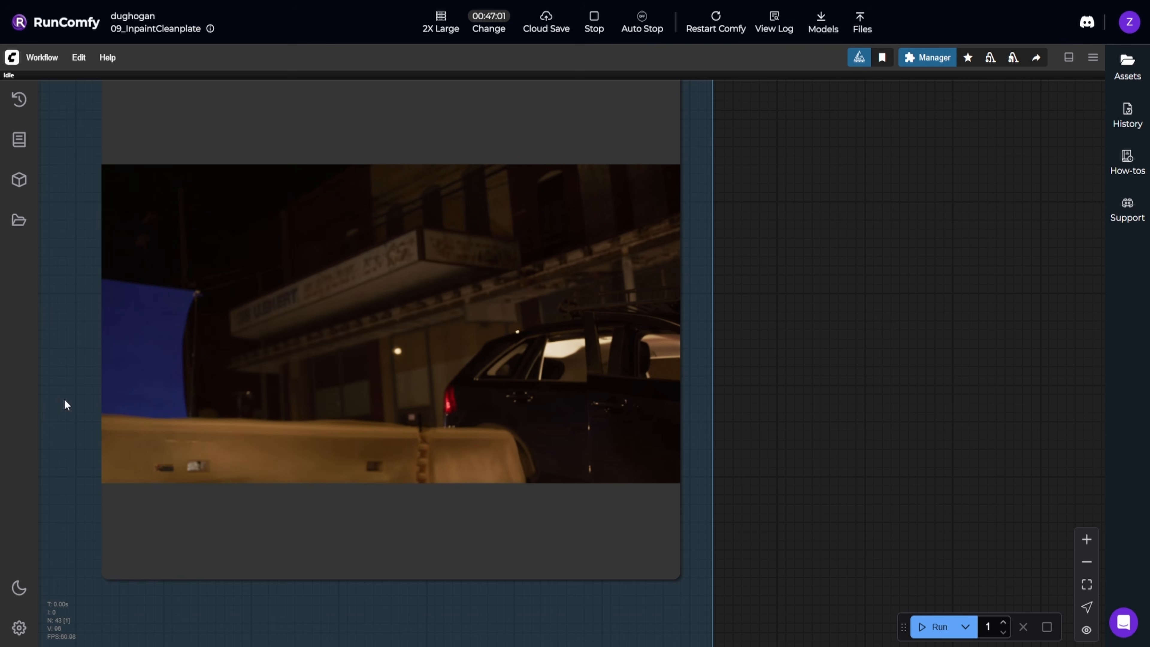
{"action": "left_click_drag", "start_coordinate": [63, 399], "coordinate": [616, 509]}
{"action": "scroll", "coordinate": [555, 493], "scroll_direction": "down", "scroll_amount": 4}
{"action": "left_click_drag", "start_coordinate": [282, 355], "coordinate": [647, 413]}
{"action": "scroll", "coordinate": [540, 318], "scroll_direction": "up", "scroll_amount": 4}
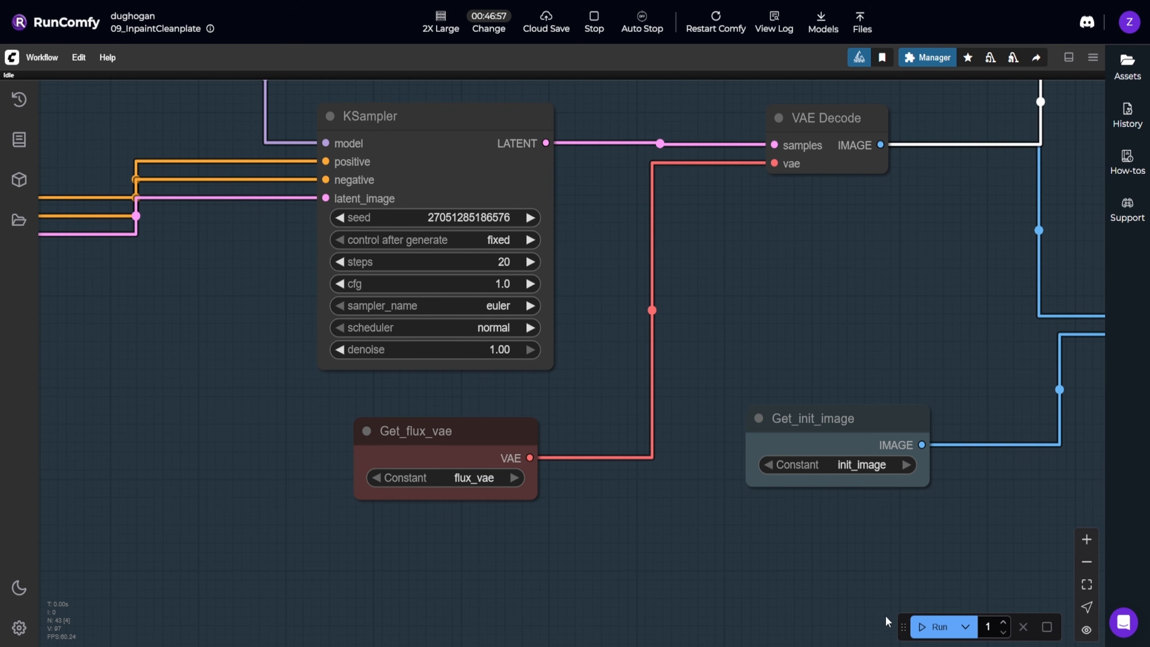
{"action": "left_click", "coordinate": [936, 627]}
{"action": "scroll", "coordinate": [692, 539], "scroll_direction": "down", "scroll_amount": 4}
{"action": "left_click_drag", "start_coordinate": [703, 528], "coordinate": [390, 445]}
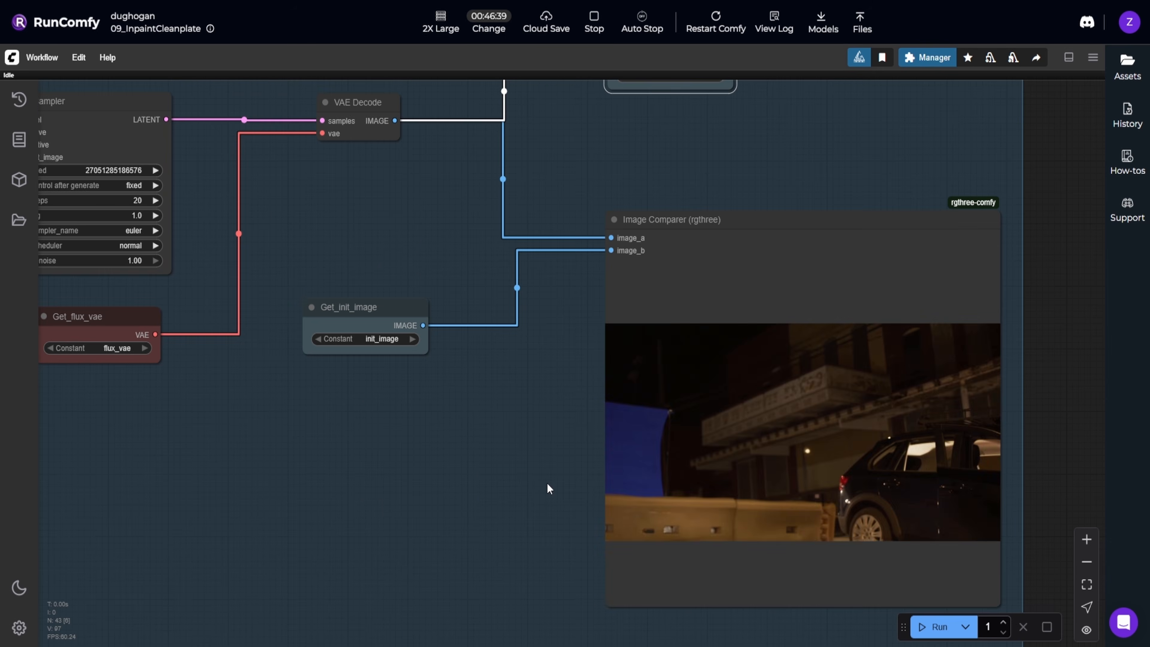
{"action": "left_click_drag", "start_coordinate": [547, 484], "coordinate": [285, 439]}
{"action": "scroll", "coordinate": [294, 434], "scroll_direction": "up", "scroll_amount": 3}
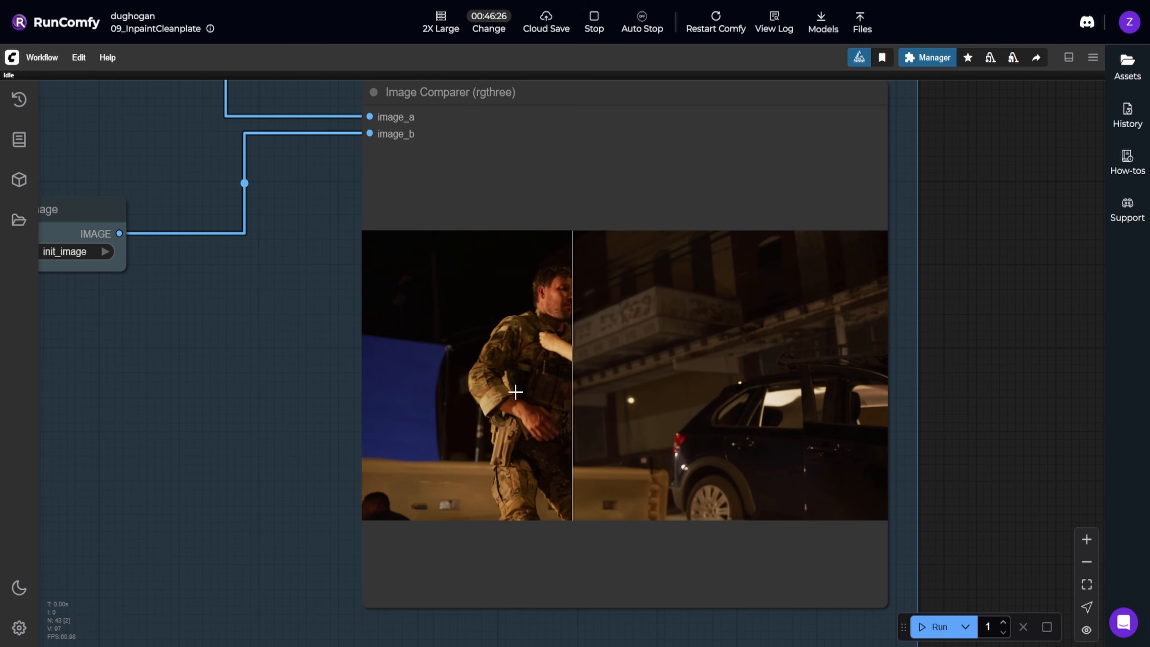
- Return to the Positive prompt node, review its text "empty city street, a car" and check its surrounding connections
{"action": "scroll", "coordinate": [263, 404], "scroll_direction": "down", "scroll_amount": 10}
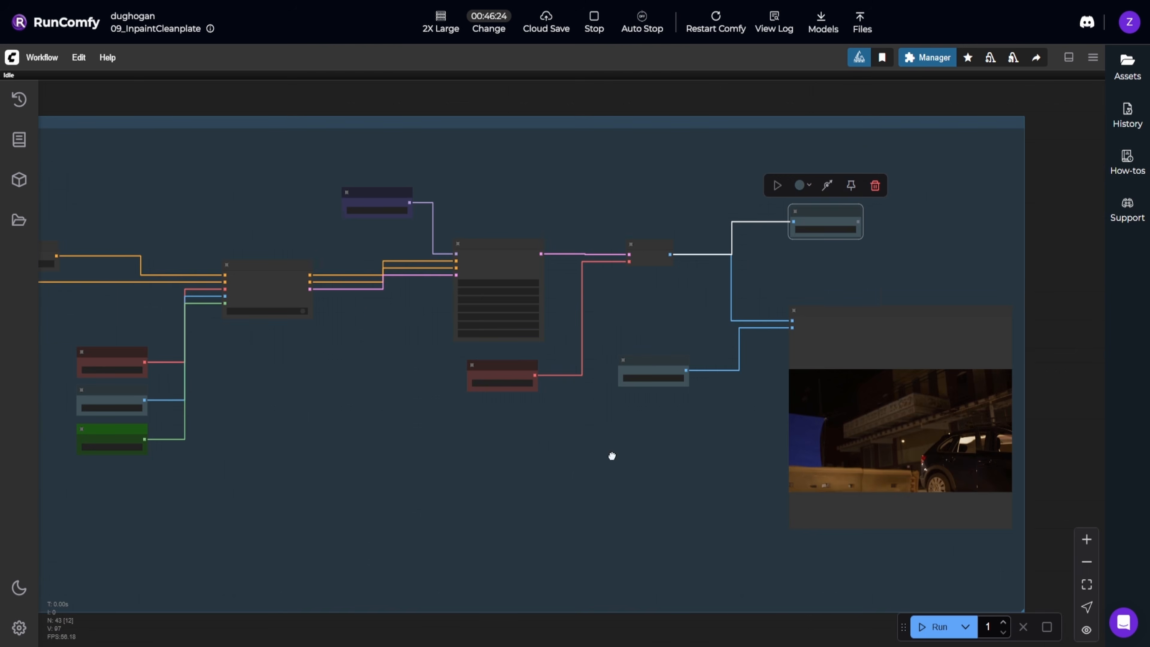
{"action": "left_click_drag", "start_coordinate": [612, 456], "coordinate": [705, 457]}
{"action": "mouse_move", "coordinate": [415, 472]}
{"action": "left_mouse_down"}
{"action": "mouse_move", "coordinate": [652, 426]}
{"action": "mouse_move", "coordinate": [667, 413]}
{"action": "left_mouse_up"}
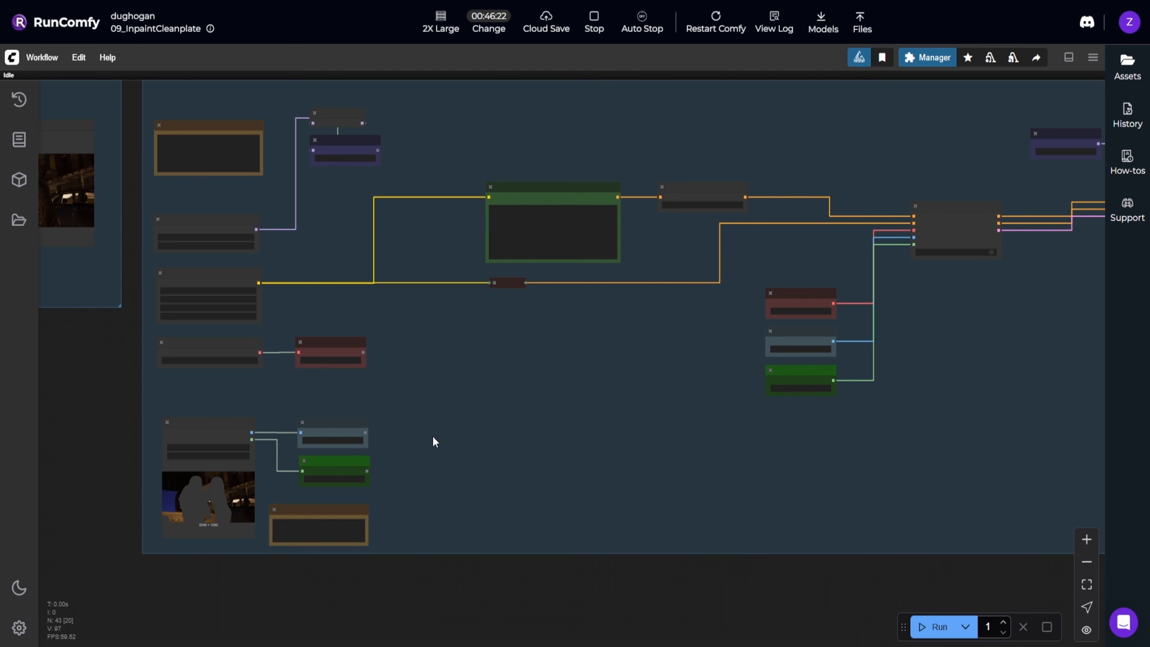
{"action": "left_click_drag", "start_coordinate": [1019, 388], "coordinate": [686, 440]}
{"action": "scroll", "coordinate": [686, 440], "scroll_direction": "up", "scroll_amount": 1}
{"action": "left_click_drag", "start_coordinate": [567, 406], "coordinate": [790, 458]}
{"action": "scroll", "coordinate": [466, 441], "scroll_direction": "up", "scroll_amount": 5}
{"action": "scroll", "coordinate": [318, 414], "scroll_direction": "up", "scroll_amount": 5}
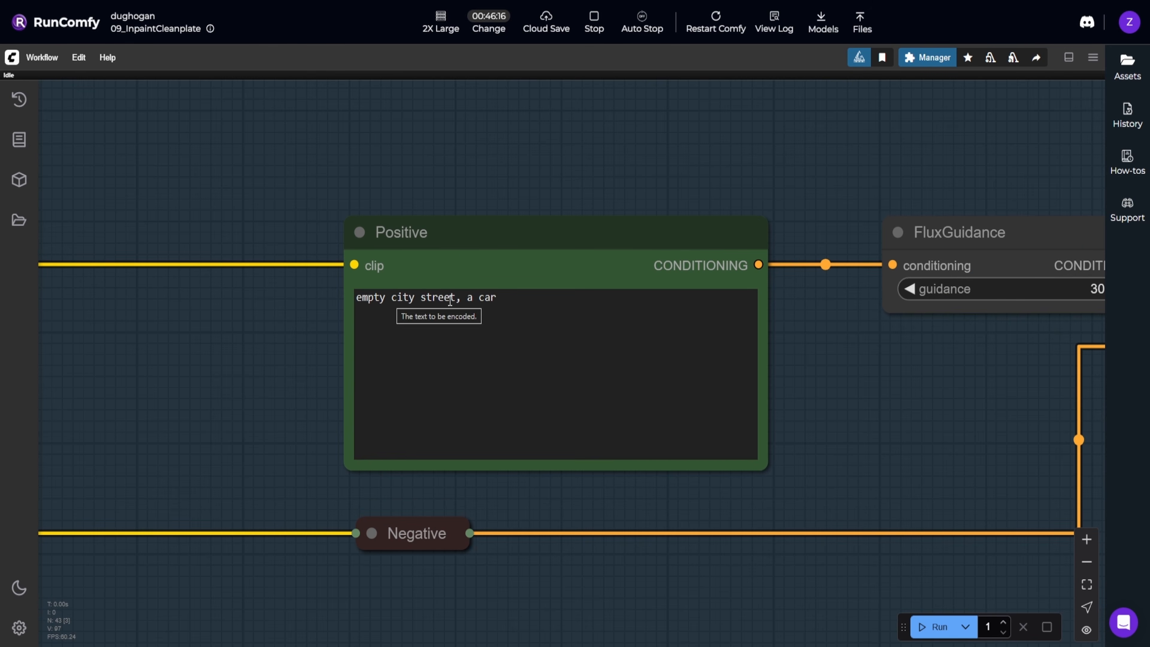
{"action": "triple_click", "coordinate": [516, 299]}
{"action": "left_click", "coordinate": [516, 299]}
{"action": "scroll", "coordinate": [898, 451], "scroll_direction": "down", "scroll_amount": 5}
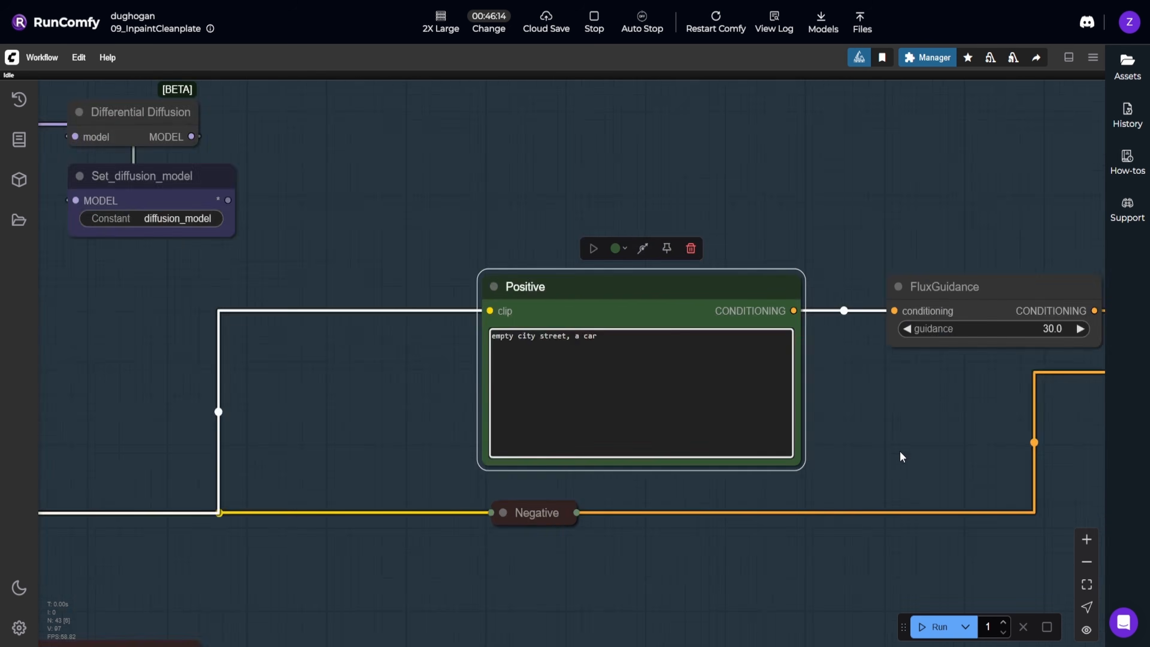
{"action": "left_click_drag", "start_coordinate": [481, 452], "coordinate": [568, 361]}
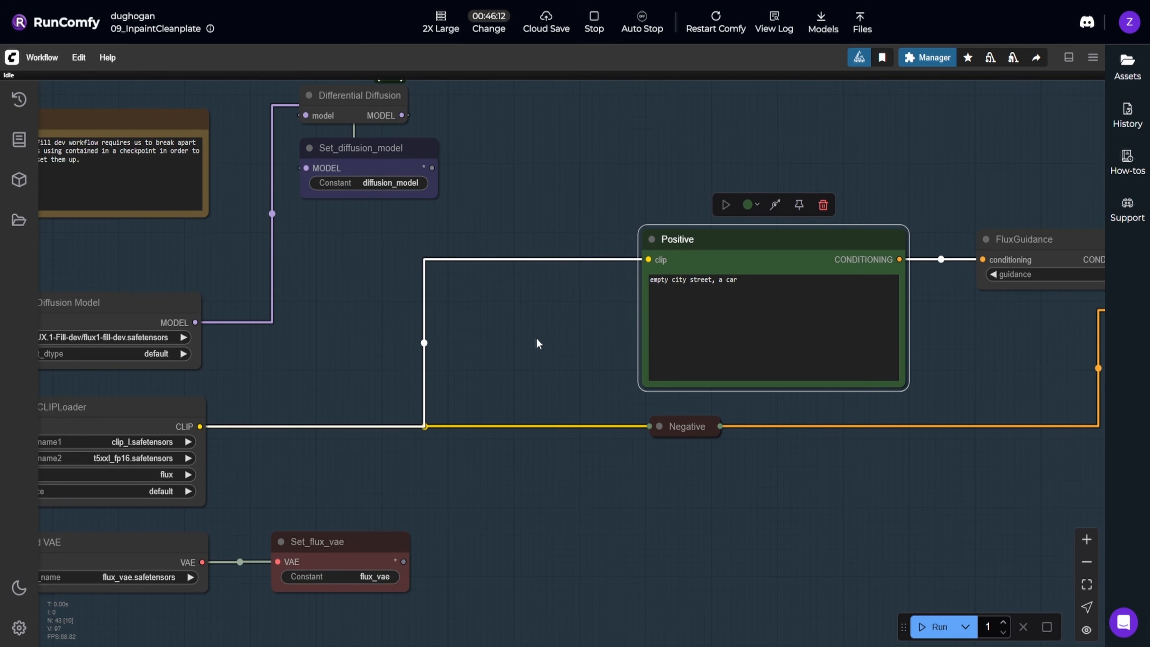
- Add a GetNode in the space beside the Positive prompt node in the Still Frame Inpaint group
{"action": "double_click", "coordinate": [527, 353]}
{"action": "type", "text": "g"}
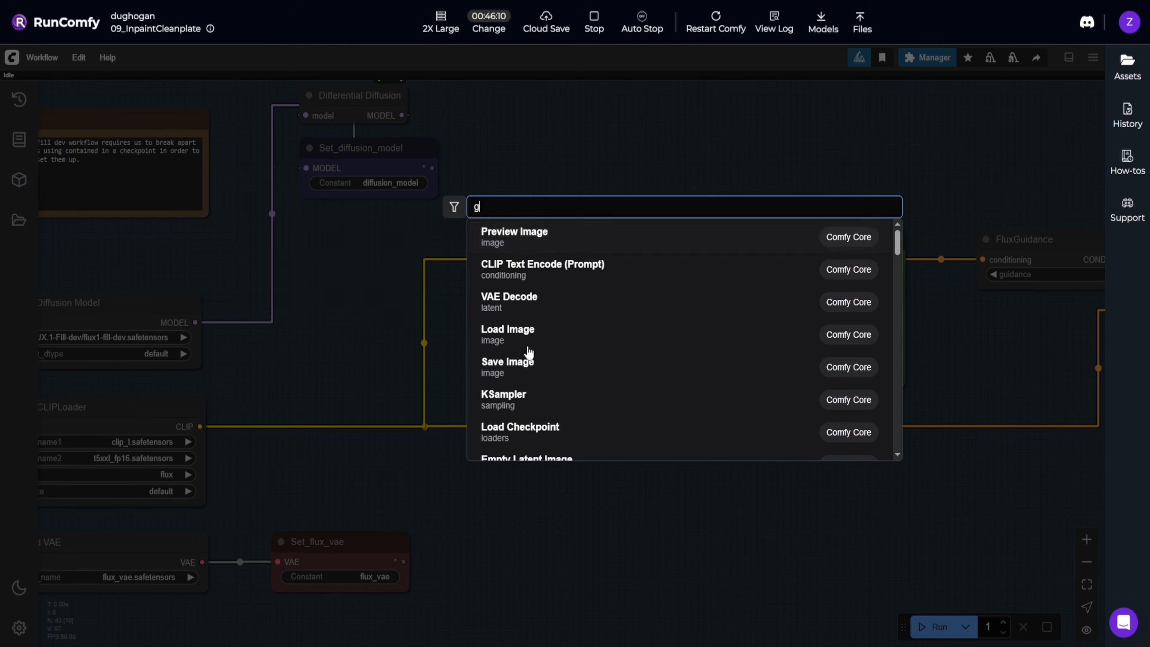
{"action": "type", "text": "etnode"}
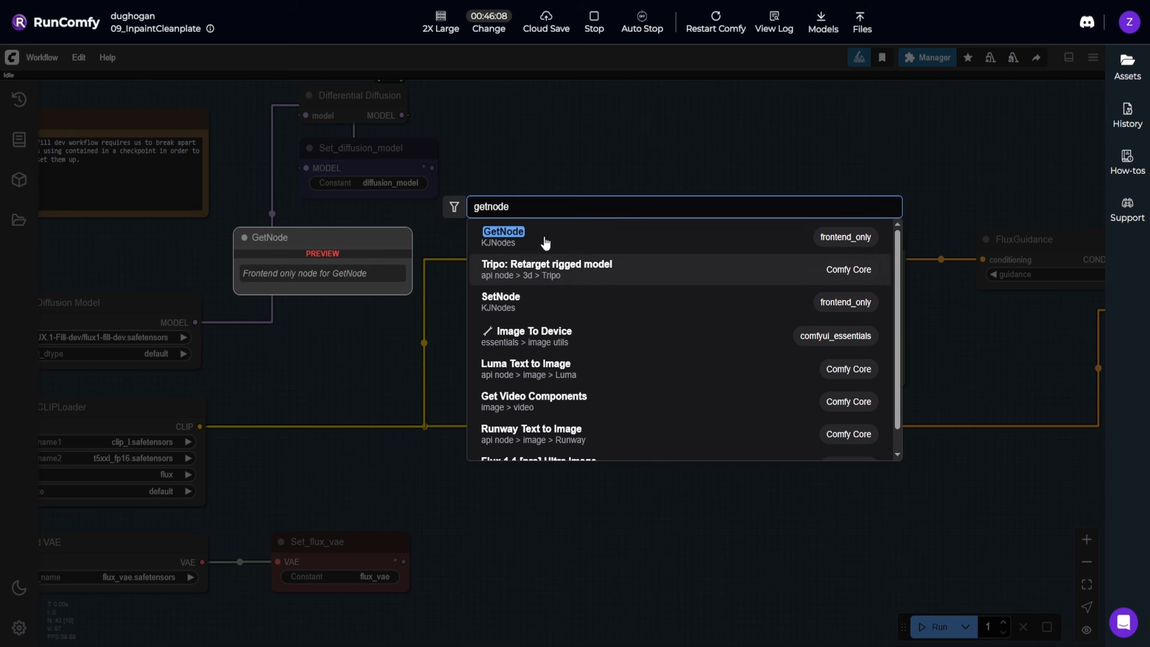
{"action": "key", "text": "Return"}
{"action": "left_click_drag", "start_coordinate": [596, 348], "coordinate": [541, 344]}
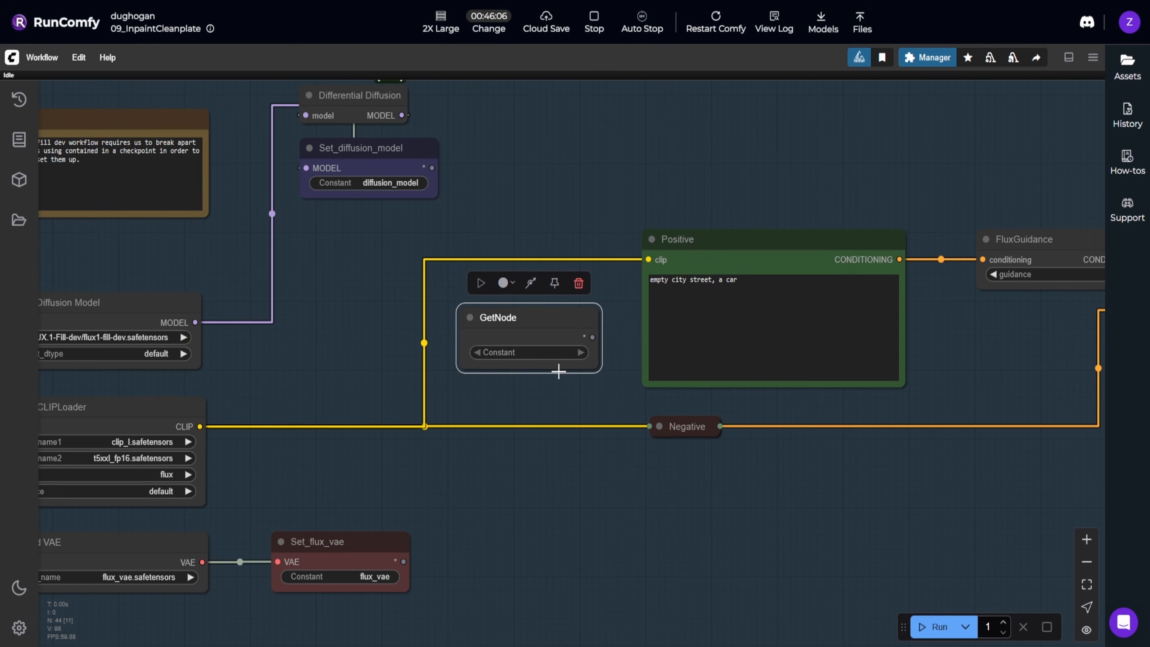
- Connect the GetNode output to the Positive node's text input and set its constant to pos_prompt
{"action": "left_click_drag", "start_coordinate": [631, 329], "coordinate": [592, 343]}
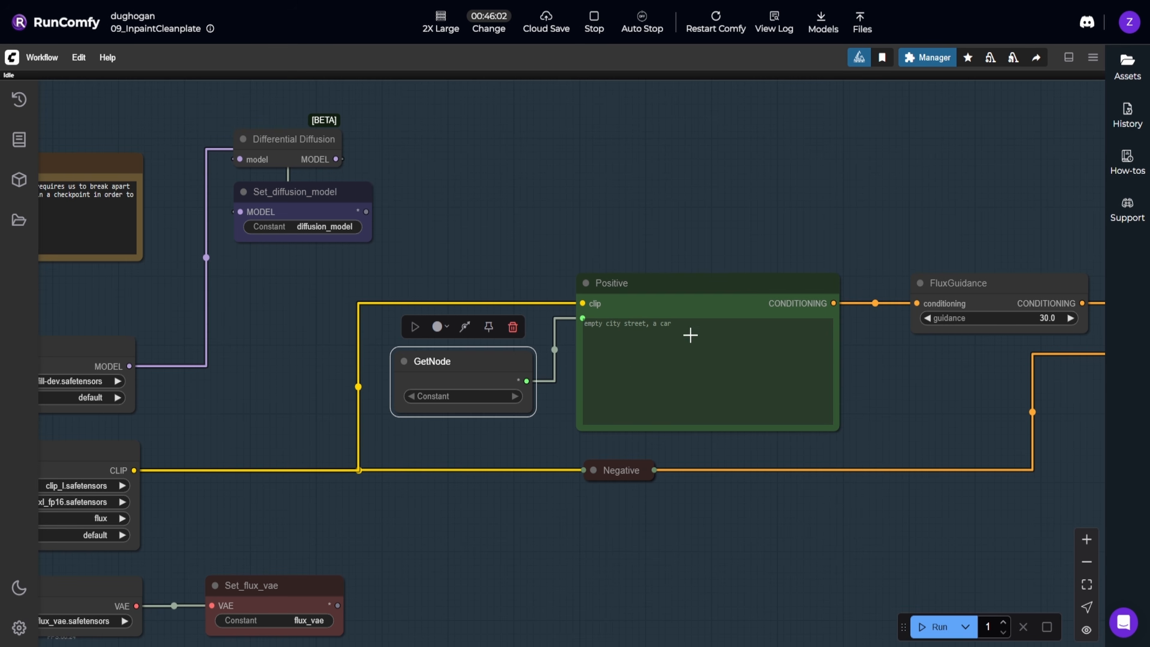
{"action": "left_click", "coordinate": [479, 398]}
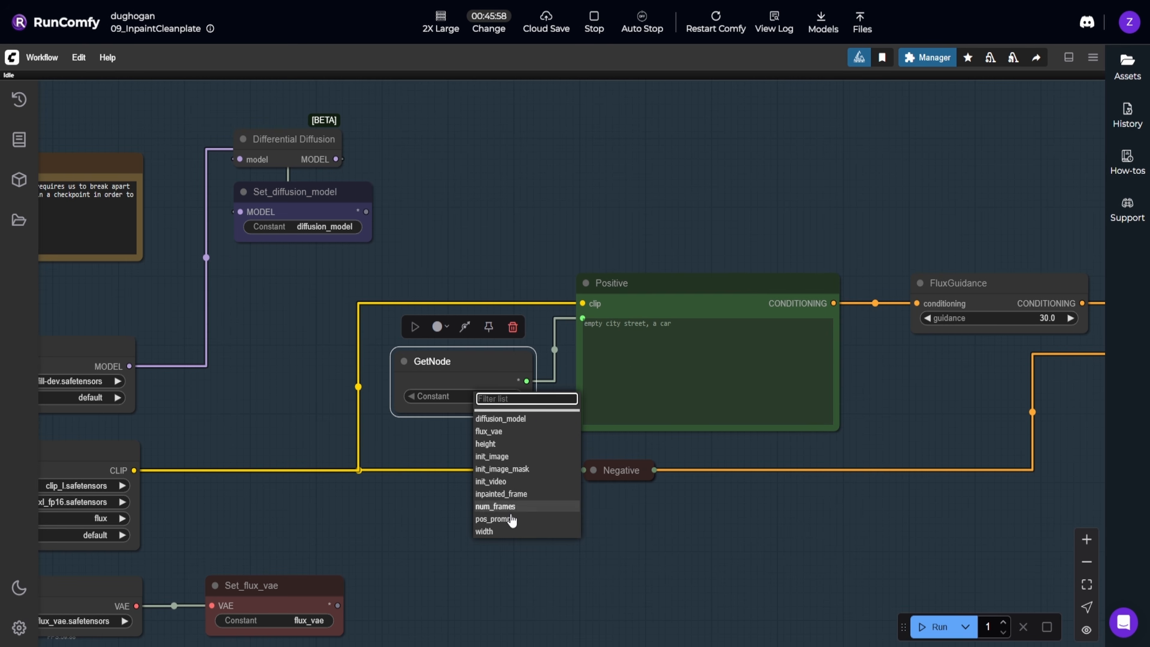
{"action": "left_click", "coordinate": [503, 518]}
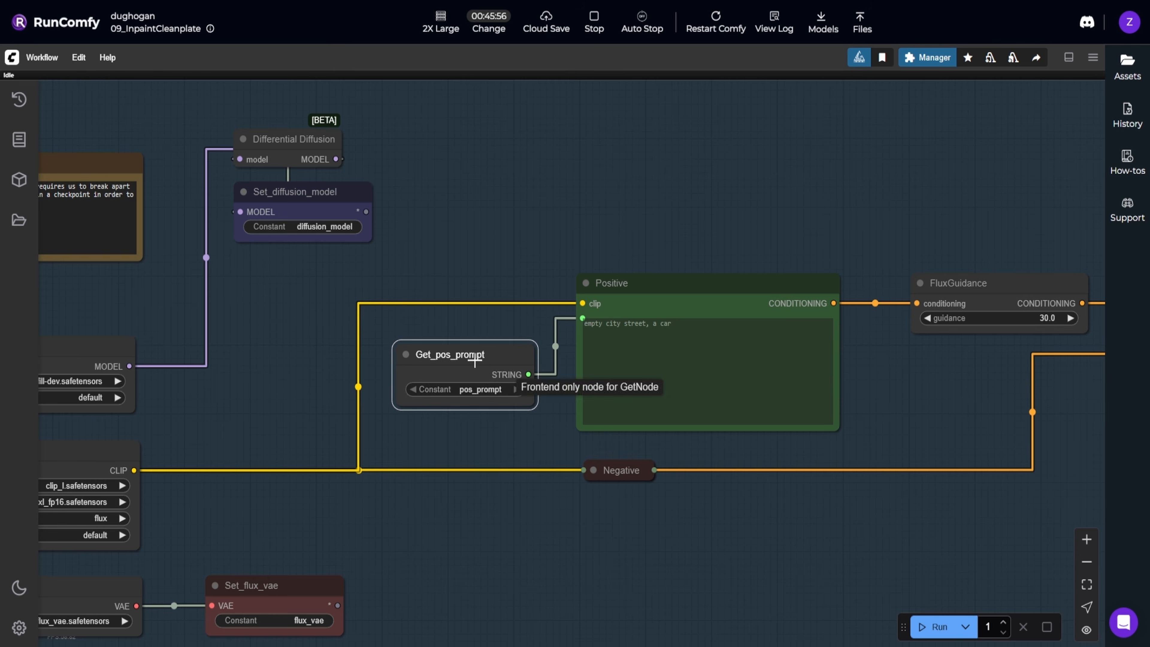
{"action": "left_click", "coordinate": [663, 542]}
- Check the String Constant Multiline prompt that feeds the Set_pos_prompt node in the 1a) Video group
{"action": "scroll", "coordinate": [664, 542], "scroll_direction": "down", "scroll_amount": 1}
{"action": "scroll", "coordinate": [663, 543], "scroll_direction": "down", "scroll_amount": 2}
{"action": "left_click_drag", "start_coordinate": [722, 480], "coordinate": [1100, 367]}
{"action": "left_click_drag", "start_coordinate": [500, 491], "coordinate": [905, 371]}
{"action": "left_click_drag", "start_coordinate": [603, 437], "coordinate": [978, 338]}
{"action": "left_click_drag", "start_coordinate": [775, 427], "coordinate": [1086, 358]}
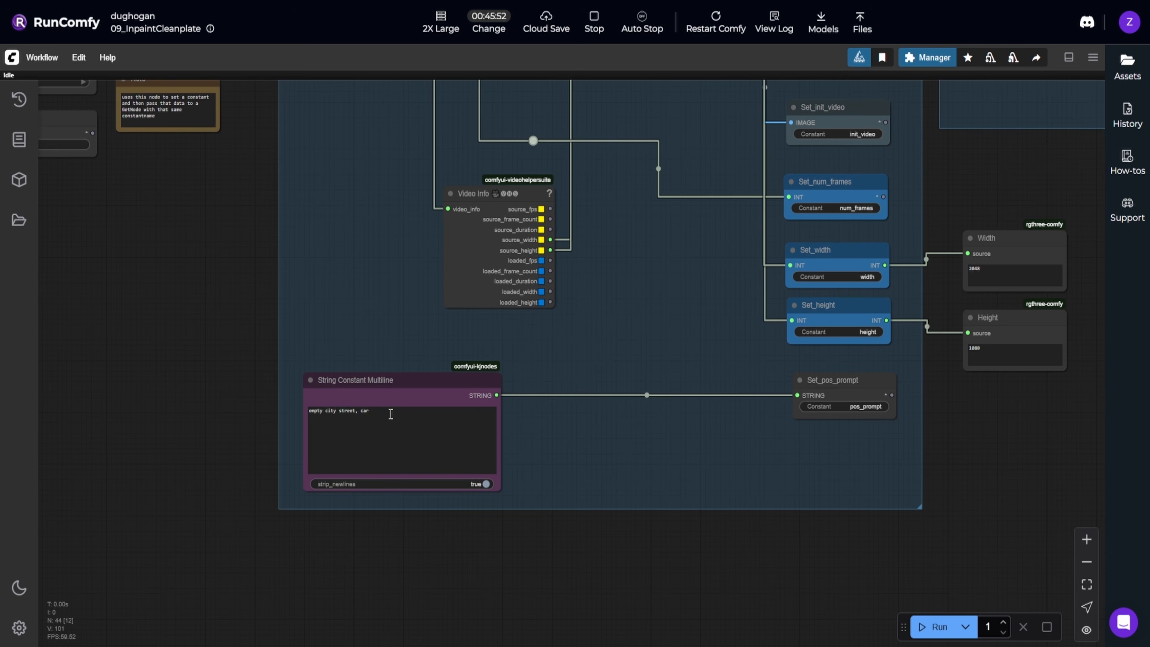
- Run the workflow with the Positive node fed by the shared pos_prompt text
{"action": "left_click_drag", "start_coordinate": [645, 424], "coordinate": [357, 479]}
{"action": "scroll", "coordinate": [637, 516], "scroll_direction": "down", "scroll_amount": 5}
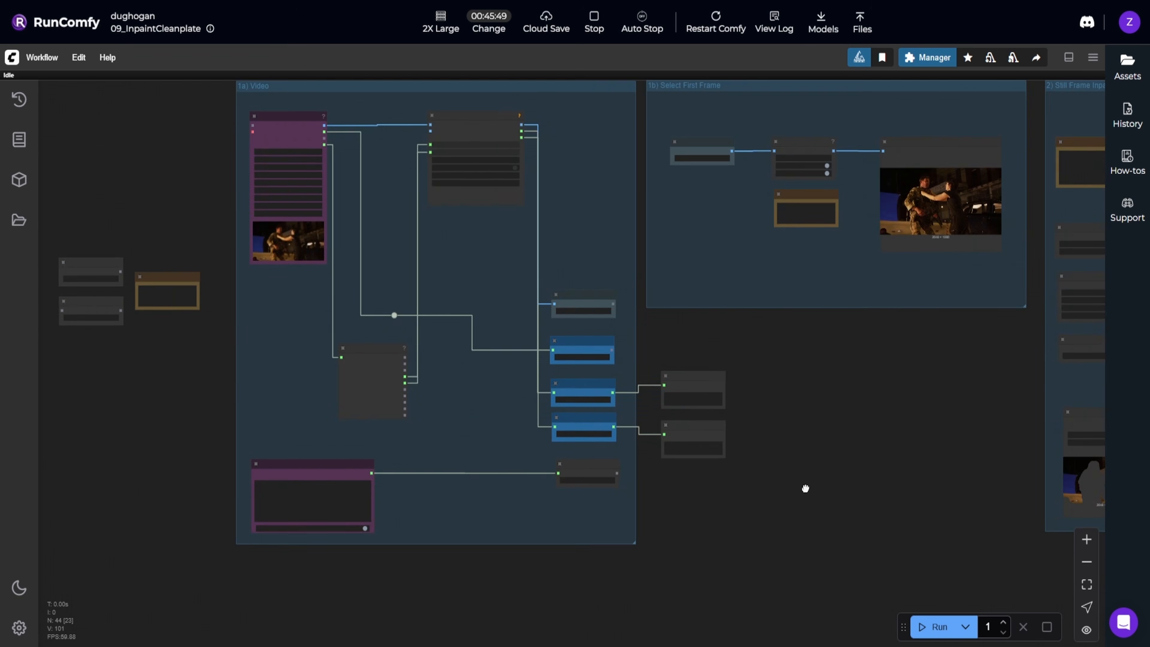
{"action": "left_click_drag", "start_coordinate": [806, 489], "coordinate": [537, 488]}
{"action": "left_click_drag", "start_coordinate": [771, 503], "coordinate": [223, 508]}
{"action": "scroll", "coordinate": [596, 393], "scroll_direction": "up", "scroll_amount": 5}
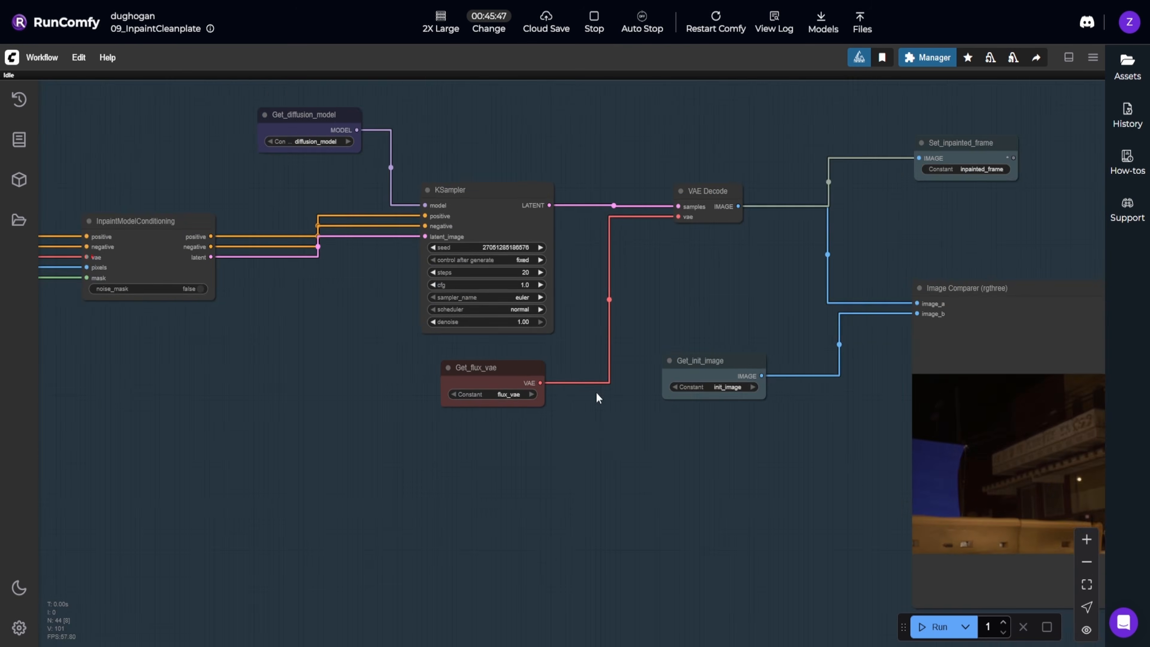
{"action": "scroll", "coordinate": [599, 465], "scroll_direction": "down", "scroll_amount": 3}
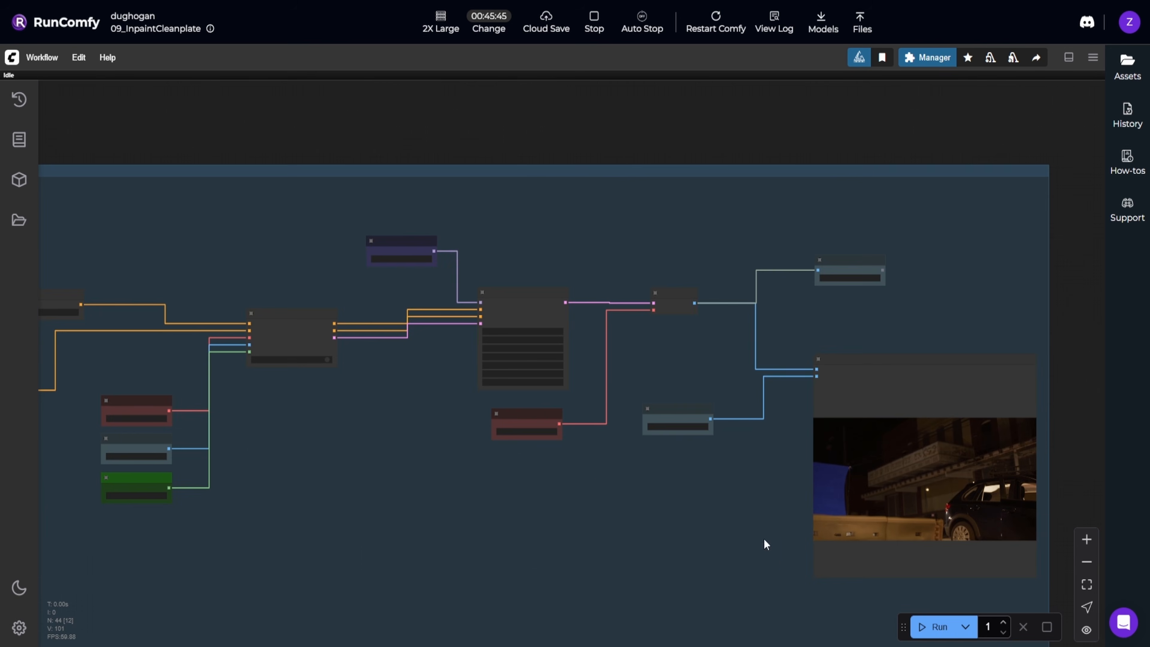
{"action": "left_click", "coordinate": [936, 627]}
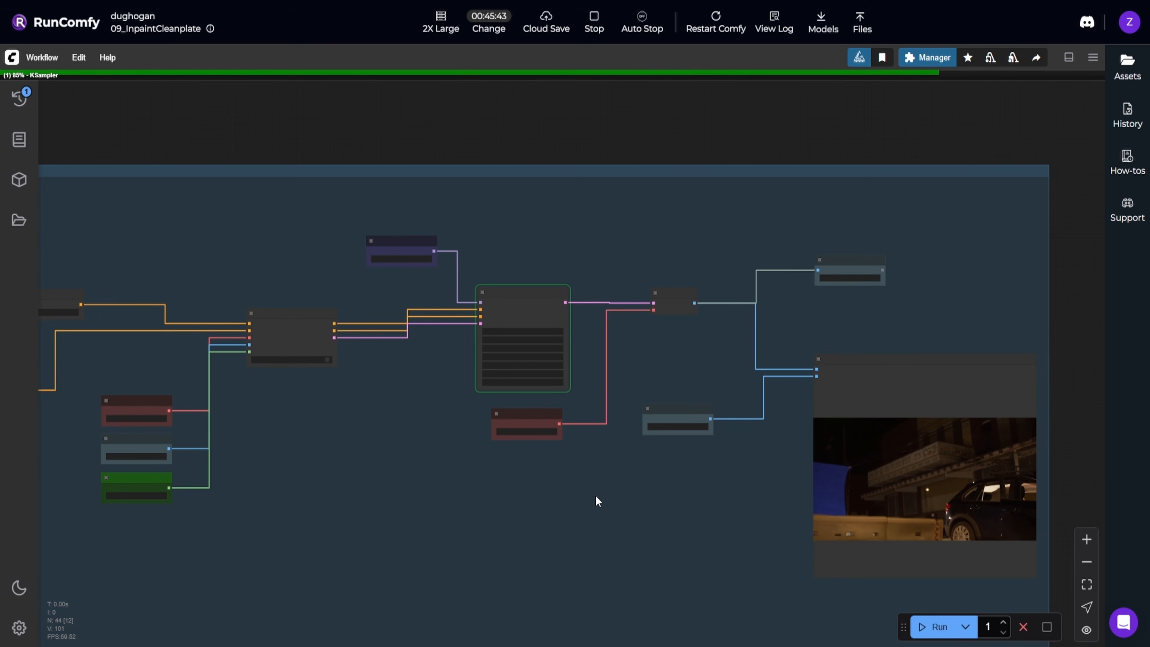
- Review the Get_pos_prompt connection into the Positive node and the surrounding Still Frame Inpaint nodes while the run proceeds
{"action": "scroll", "coordinate": [611, 486], "scroll_direction": "up", "scroll_amount": 2}
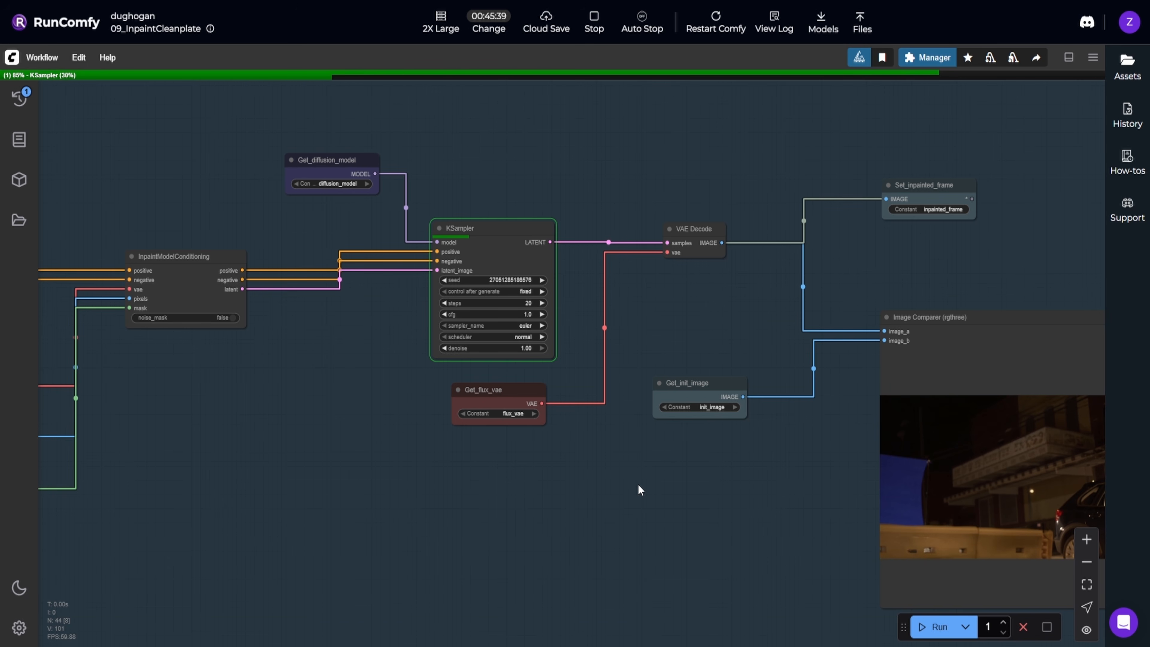
{"action": "left_click_drag", "start_coordinate": [691, 388], "coordinate": [671, 385]}
{"action": "left_click_drag", "start_coordinate": [497, 425], "coordinate": [990, 443]}
{"action": "left_click_drag", "start_coordinate": [261, 382], "coordinate": [524, 405]}
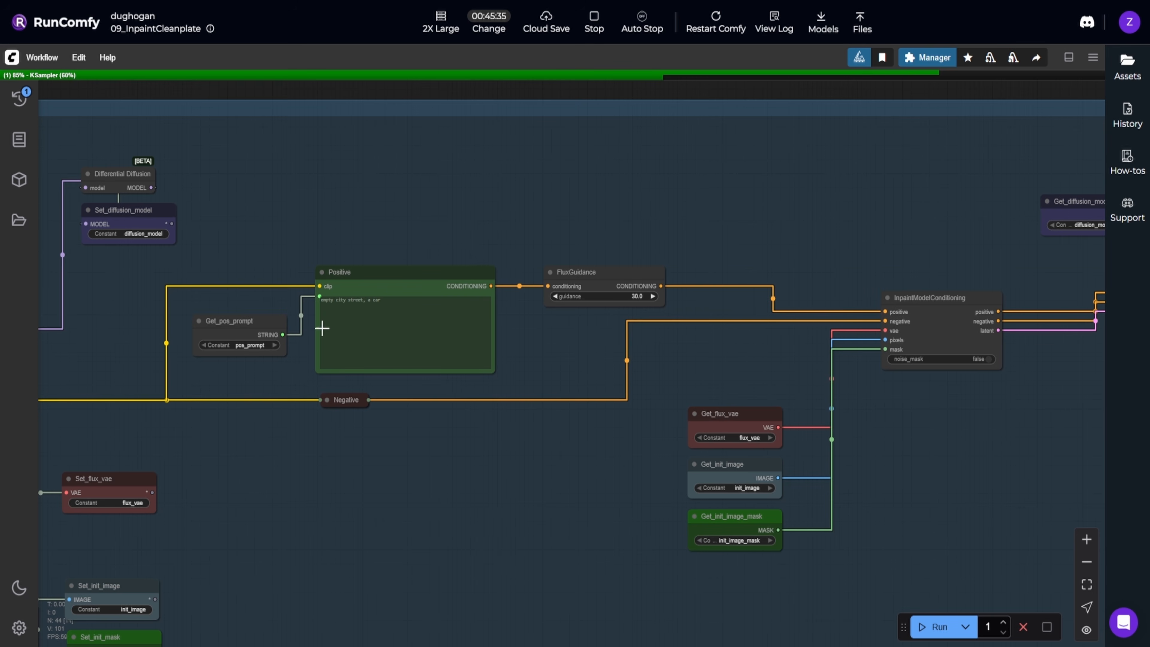
{"action": "left_click_drag", "start_coordinate": [253, 409], "coordinate": [846, 383]}
{"action": "left_click_drag", "start_coordinate": [92, 582], "coordinate": [176, 531]}
{"action": "left_click_drag", "start_coordinate": [516, 431], "coordinate": [58, 530]}
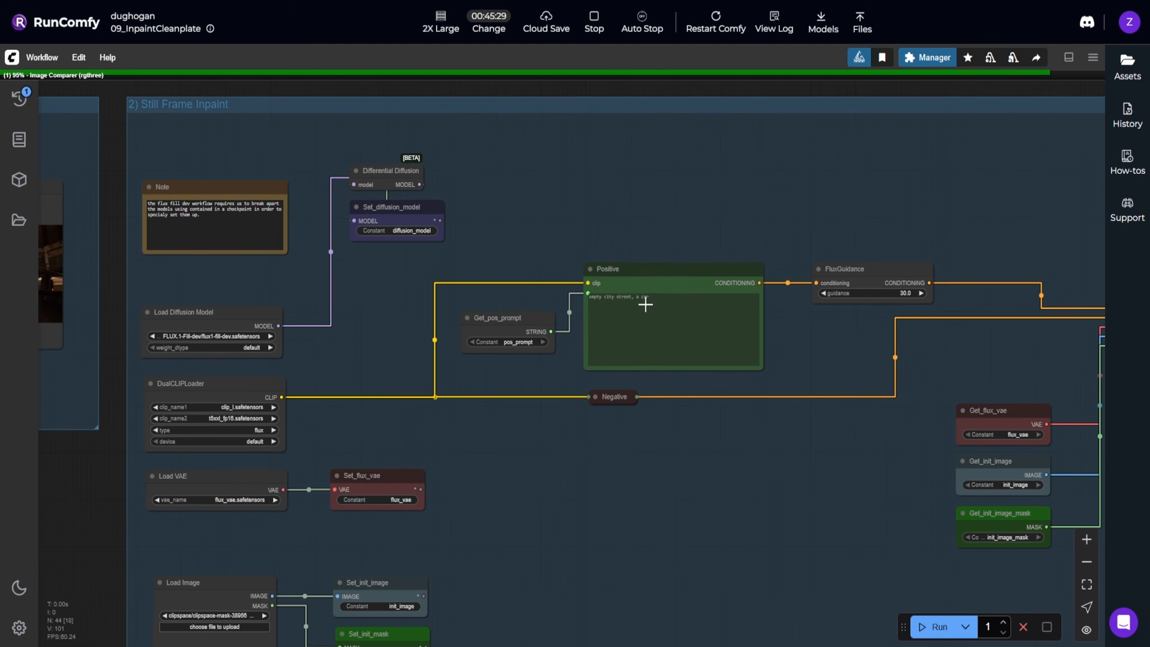
- Compare the inpainted result with the original frame in the Image Comparer
{"action": "left_click_drag", "start_coordinate": [837, 439], "coordinate": [240, 359]}
{"action": "left_click_drag", "start_coordinate": [747, 362], "coordinate": [253, 366]}
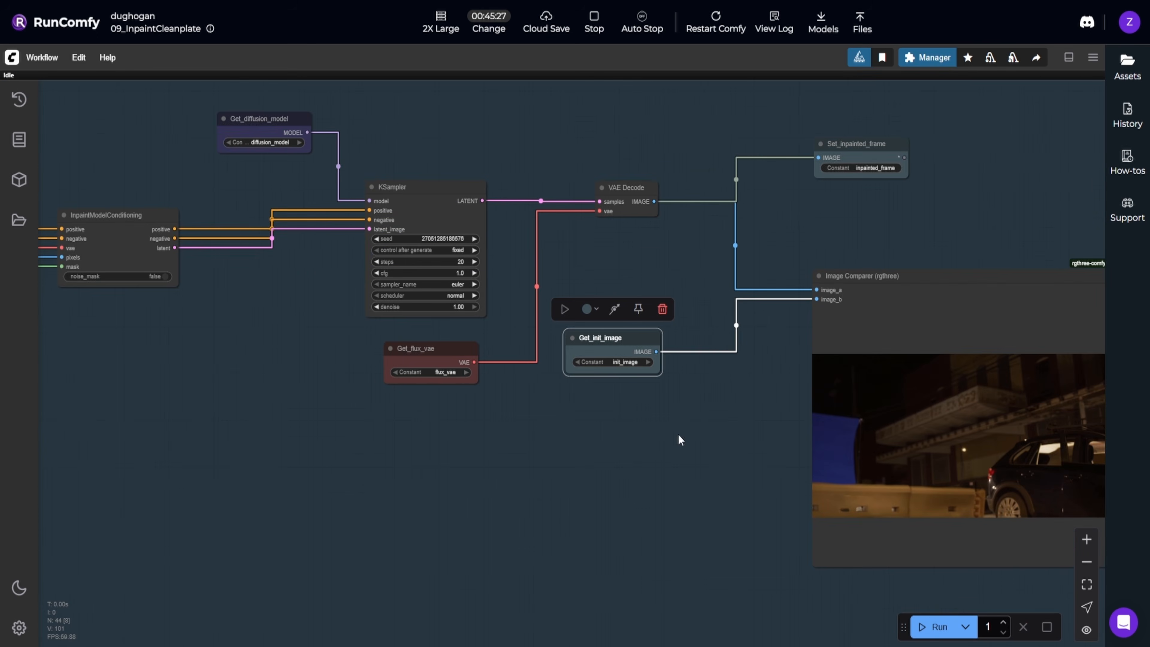
{"action": "left_click_drag", "start_coordinate": [690, 441], "coordinate": [580, 443]}
{"action": "left_click", "coordinate": [579, 448]}
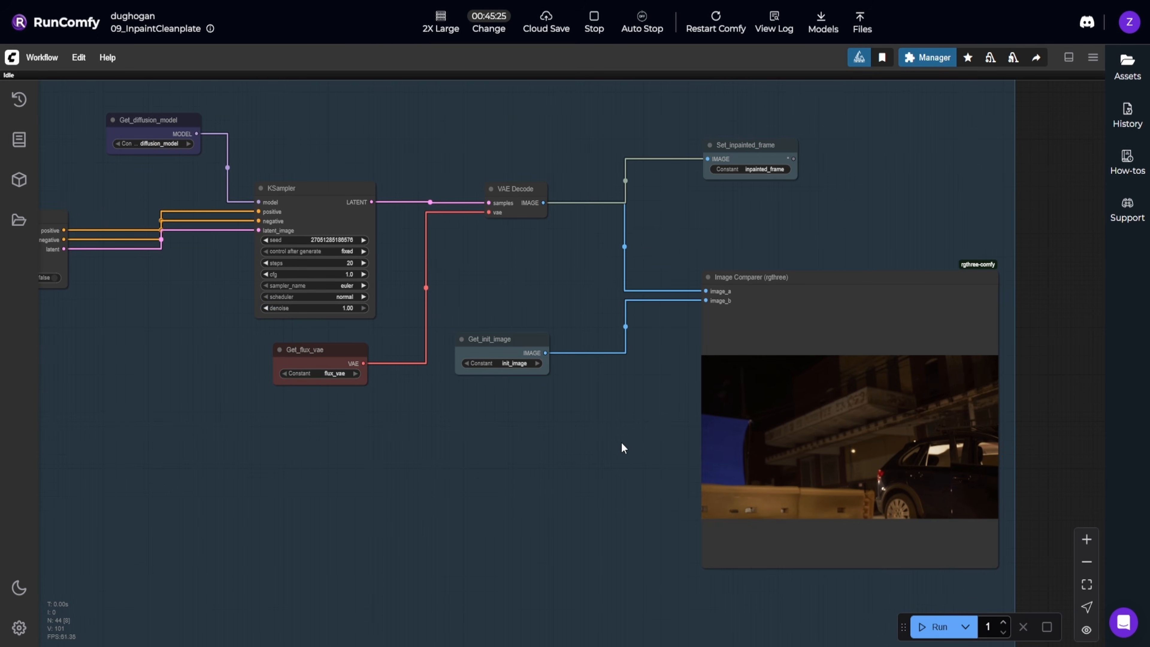
{"action": "left_click_drag", "start_coordinate": [642, 429], "coordinate": [397, 428]}
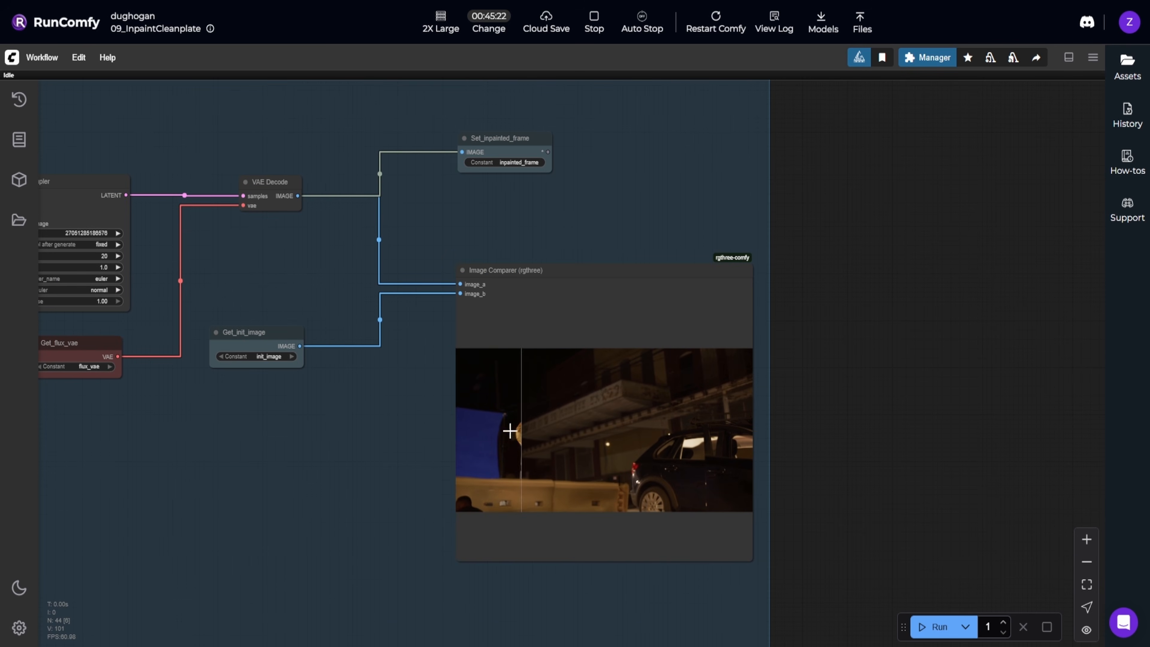
- Add a Fast Groups Bypasser (rgthree) node and place it in the empty space beside the 1a) Video group
{"action": "left_click_drag", "start_coordinate": [282, 446], "coordinate": [840, 484]}
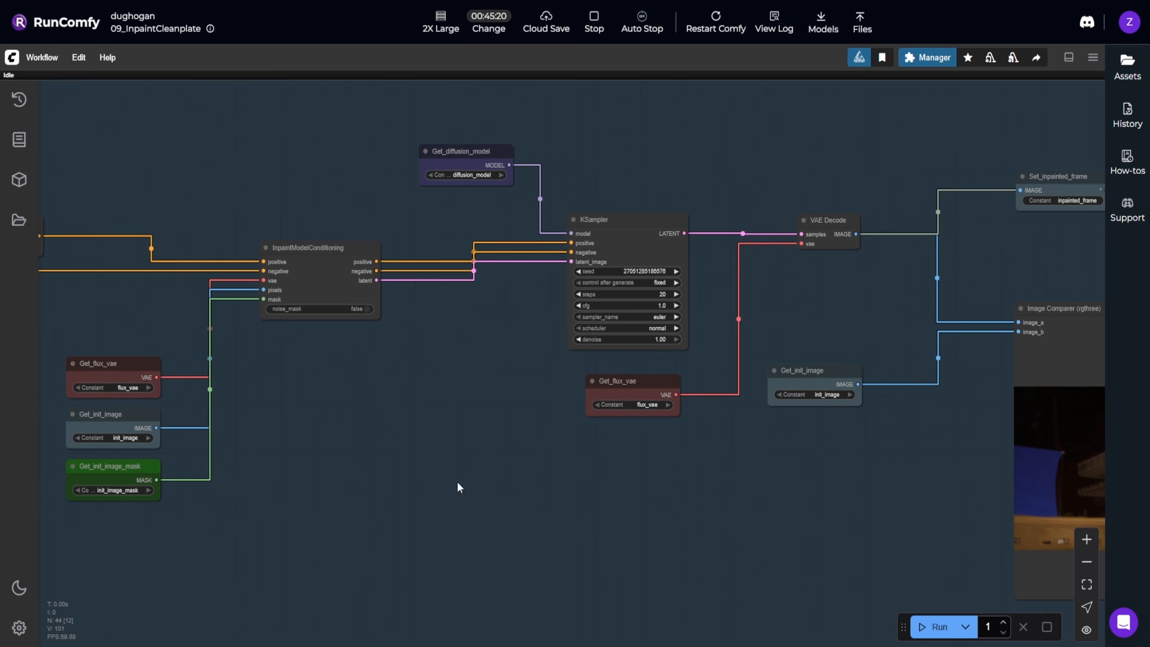
{"action": "scroll", "coordinate": [462, 483], "scroll_direction": "down", "scroll_amount": 5}
{"action": "scroll", "coordinate": [498, 498], "scroll_direction": "up", "scroll_amount": 3}
{"action": "left_click_drag", "start_coordinate": [493, 516], "coordinate": [906, 472]}
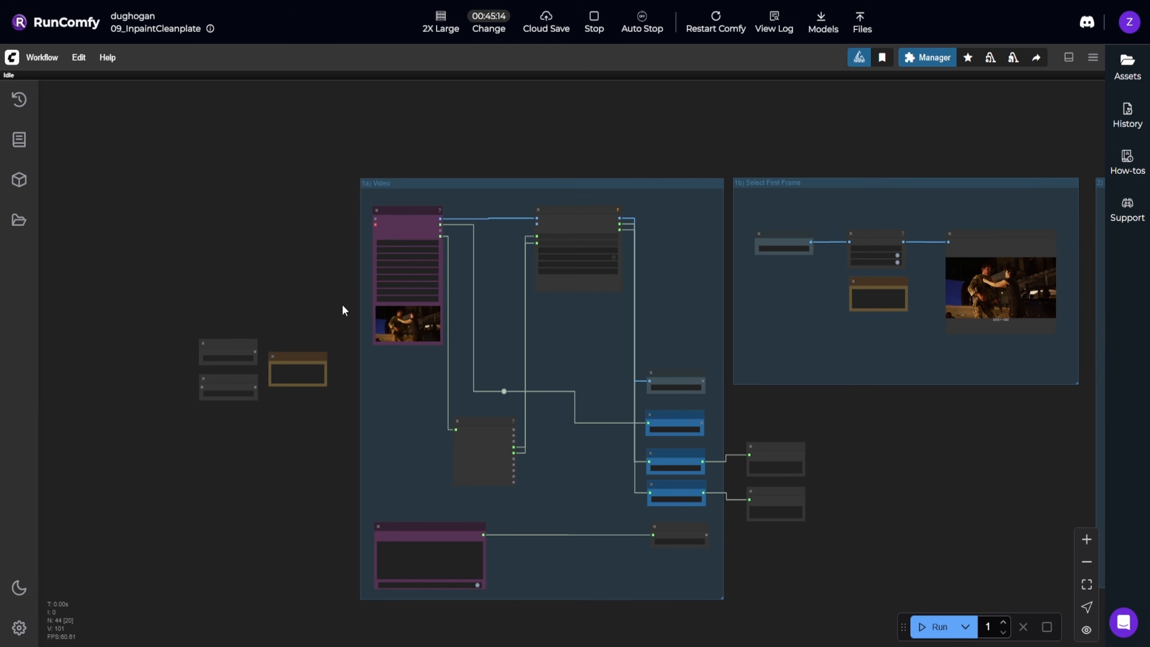
{"action": "scroll", "coordinate": [315, 333], "scroll_direction": "up", "scroll_amount": 3}
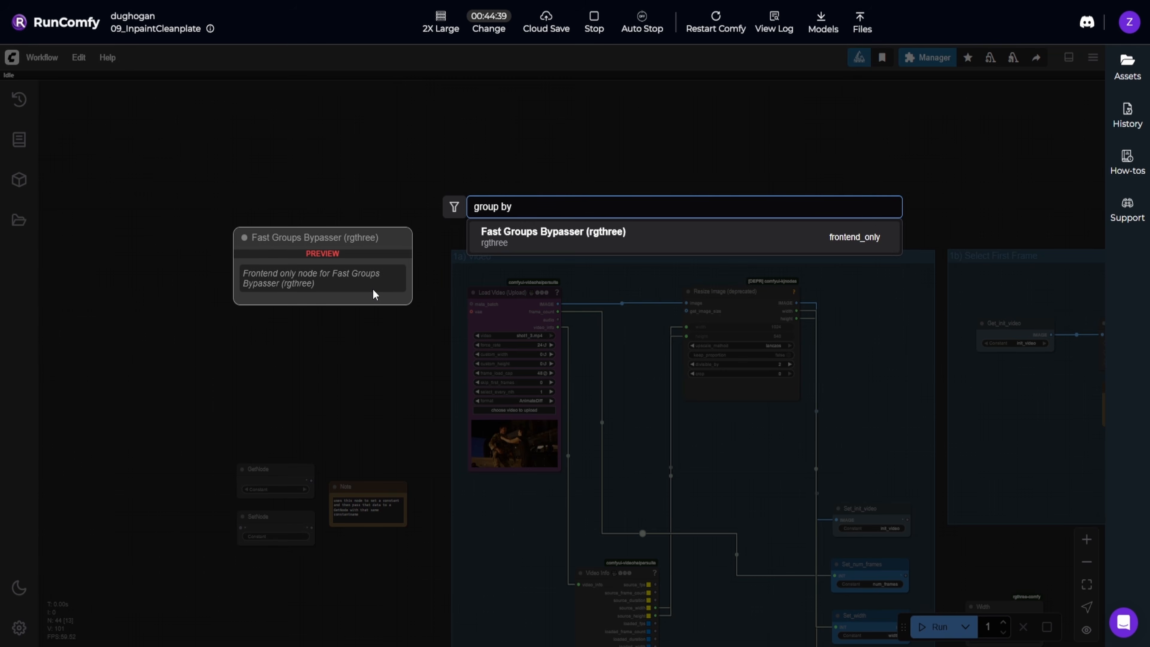
{"action": "left_click", "coordinate": [560, 247]}
{"action": "scroll", "coordinate": [414, 281], "scroll_direction": "up", "scroll_amount": 3}
{"action": "left_click_drag", "start_coordinate": [414, 281], "coordinate": [345, 246]}
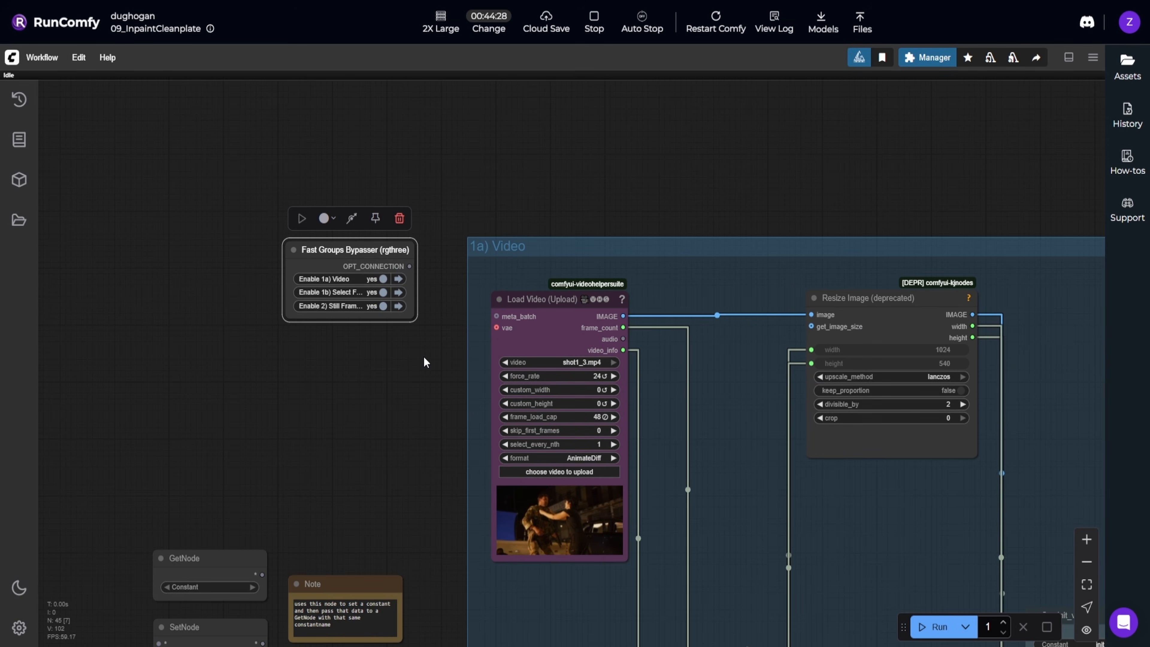
- Look over the 1a) Video, 1b) Select First Frame and 2) Still Frame Inpaint groups that the bypasser controls
{"action": "scroll", "coordinate": [424, 357], "scroll_direction": "up", "scroll_amount": 3}
{"action": "scroll", "coordinate": [421, 362], "scroll_direction": "down", "scroll_amount": 11}
{"action": "scroll", "coordinate": [417, 366], "scroll_direction": "up", "scroll_amount": 1}
{"action": "left_click_drag", "start_coordinate": [390, 365], "coordinate": [322, 334]}
{"action": "left_click_drag", "start_coordinate": [765, 512], "coordinate": [606, 420]}
{"action": "scroll", "coordinate": [585, 419], "scroll_direction": "up", "scroll_amount": 5}
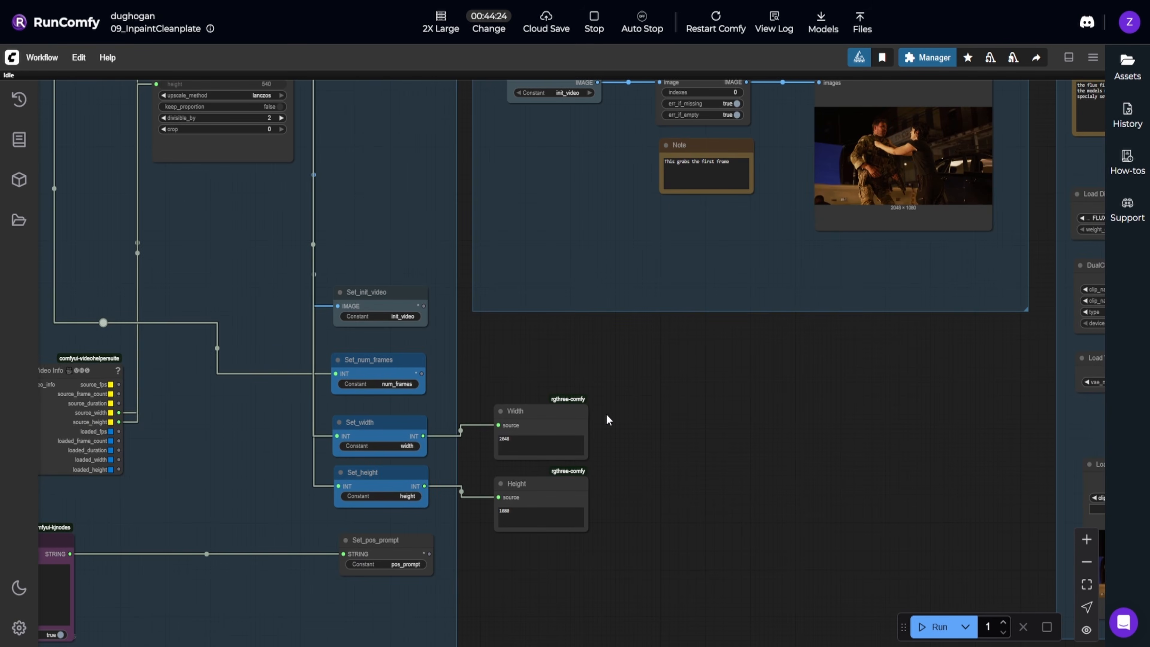
{"action": "scroll", "coordinate": [608, 434], "scroll_direction": "down", "scroll_amount": 5}
{"action": "left_click_drag", "start_coordinate": [750, 406], "coordinate": [688, 436]}
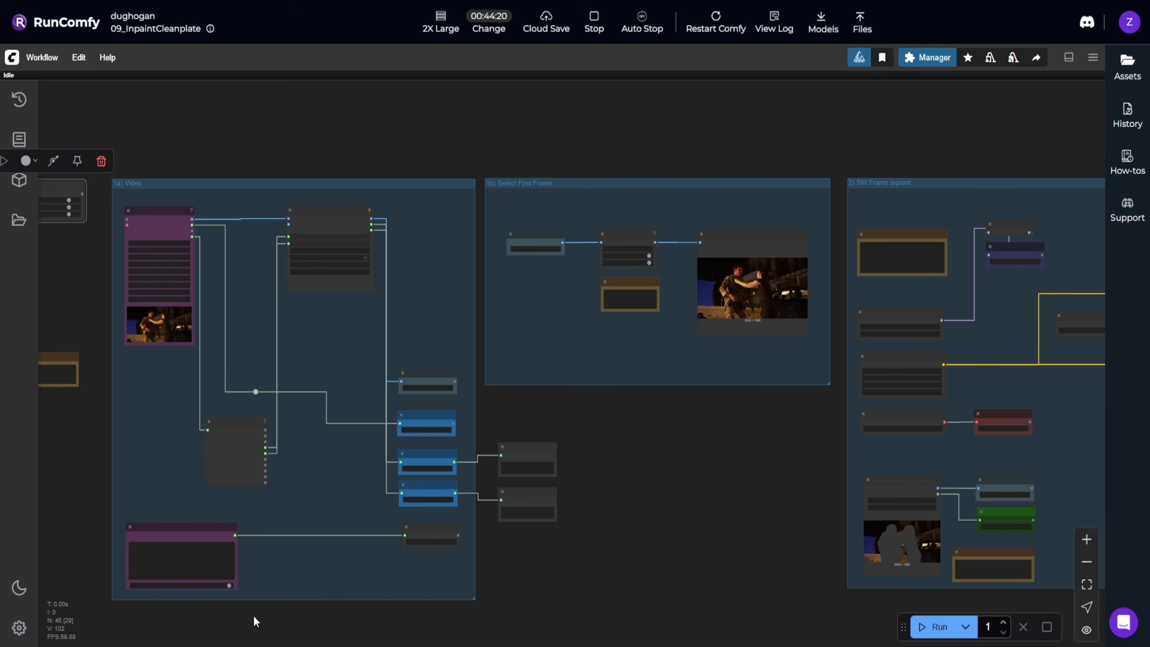
{"action": "left_click_drag", "start_coordinate": [644, 408], "coordinate": [432, 423]}
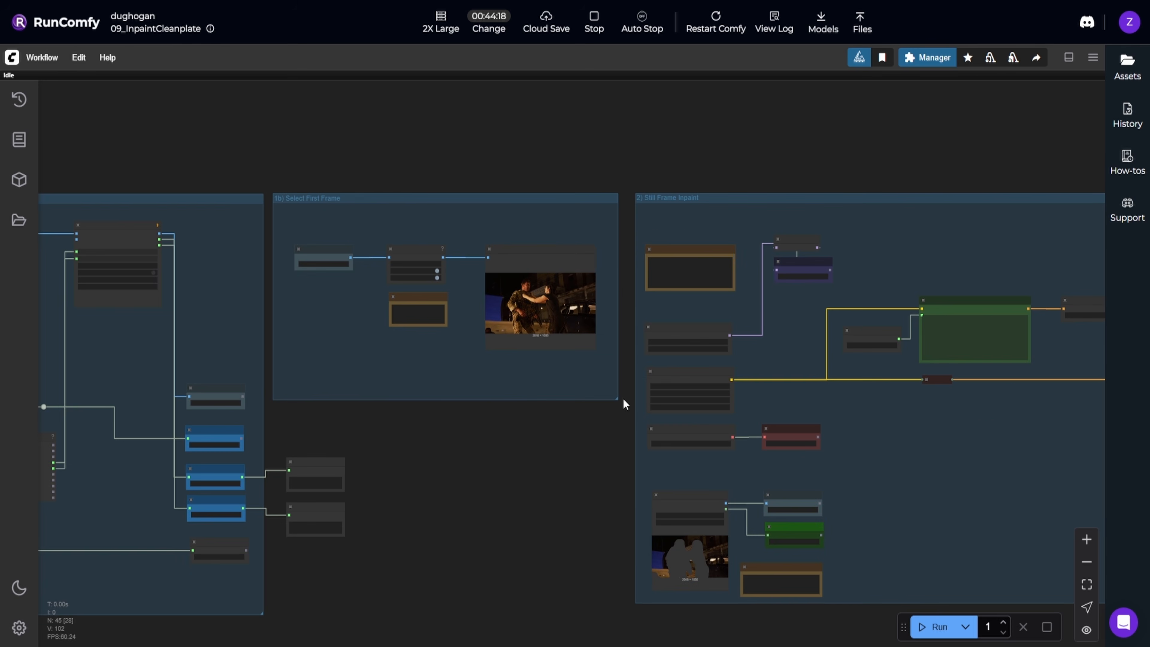
{"action": "left_click_drag", "start_coordinate": [618, 446], "coordinate": [149, 434]}
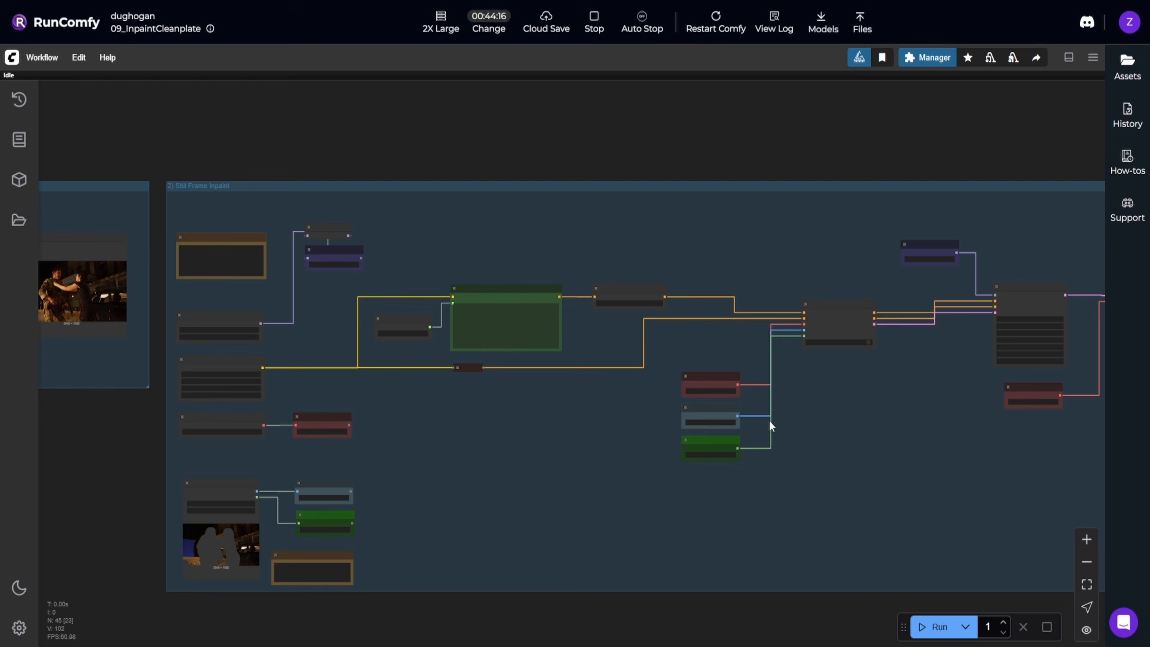
{"action": "scroll", "coordinate": [759, 424], "scroll_direction": "left", "scroll_amount": 10}
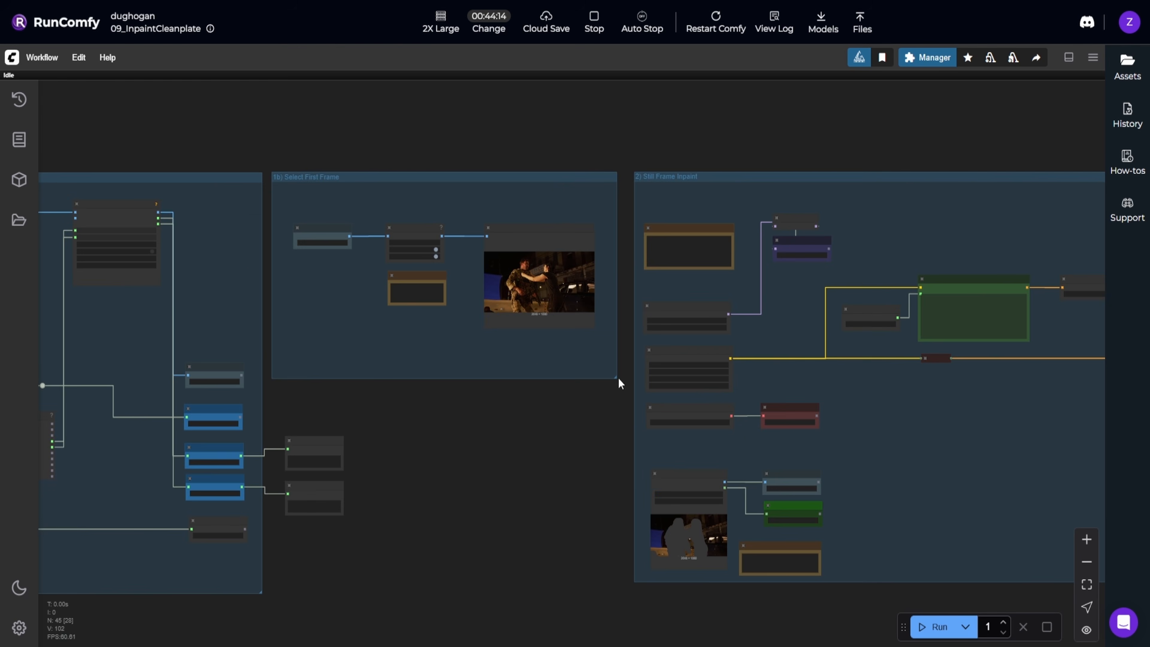
{"action": "scroll", "coordinate": [520, 295], "scroll_direction": "up", "scroll_amount": 5}
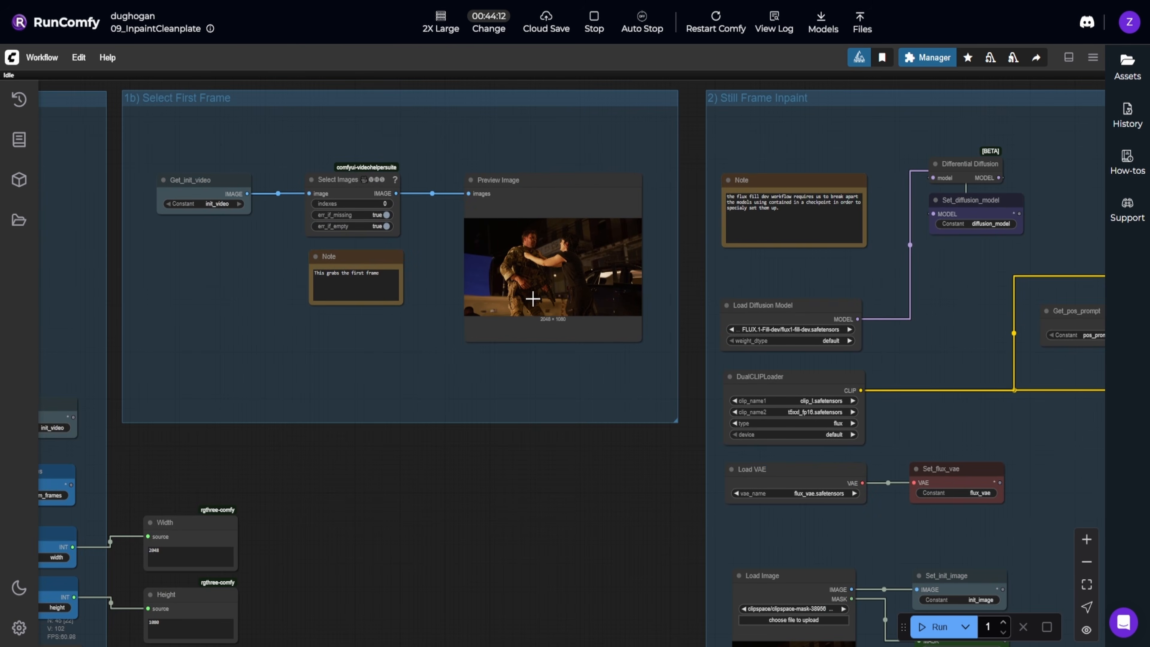
- Try manually bypassing all nodes selected in the 2) Still Frame Inpaint group and re-enable them
{"action": "scroll", "coordinate": [616, 426], "scroll_direction": "down", "scroll_amount": 1}
{"action": "scroll", "coordinate": [579, 399], "scroll_direction": "down", "scroll_amount": 2}
{"action": "scroll", "coordinate": [579, 400], "scroll_direction": "down", "scroll_amount": 3}
{"action": "scroll", "coordinate": [521, 411], "scroll_direction": "right", "scroll_amount": 5}
{"action": "scroll", "coordinate": [555, 416], "scroll_direction": "down", "scroll_amount": 2}
{"action": "left_click_drag", "start_coordinate": [958, 204], "coordinate": [145, 526]}
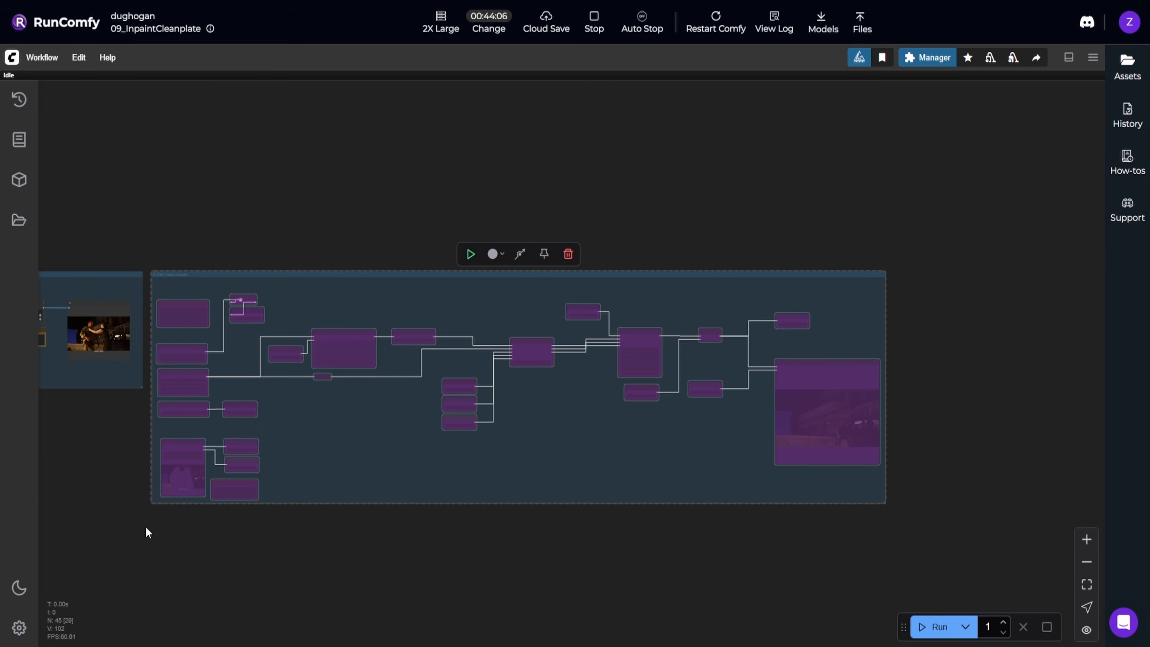
{"action": "left_click_drag", "start_coordinate": [146, 527], "coordinate": [652, 523]}
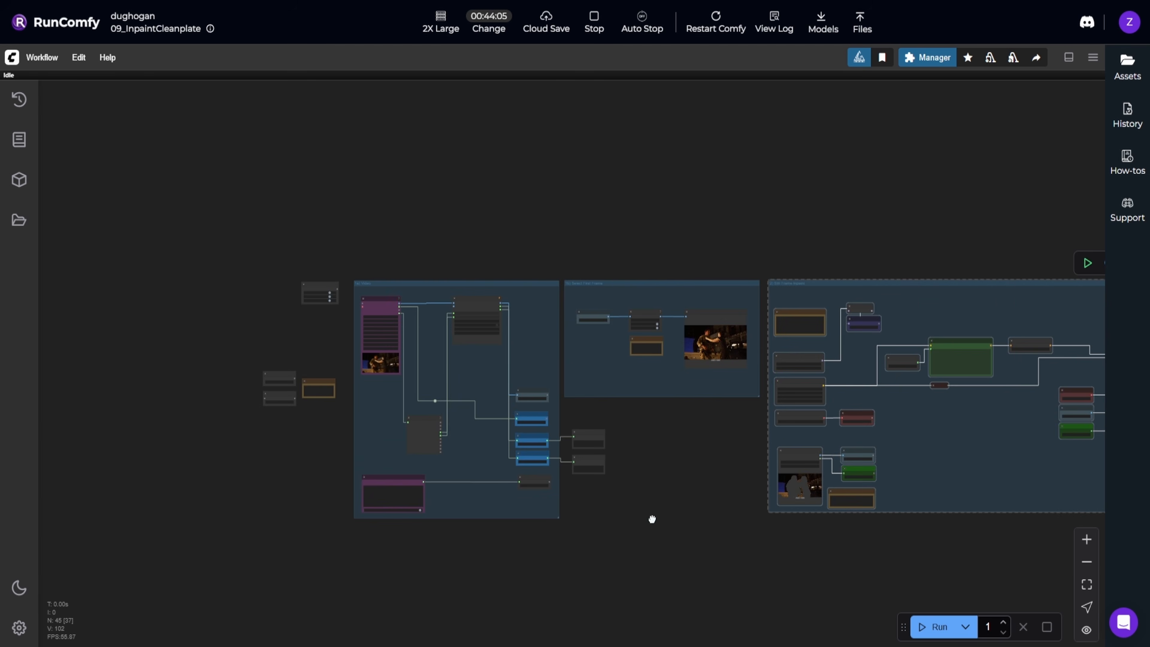
- Try switching the 1a) Video group off with the Fast Groups Bypasser and enable it again
{"action": "scroll", "coordinate": [308, 285], "scroll_direction": "up", "scroll_amount": 10}
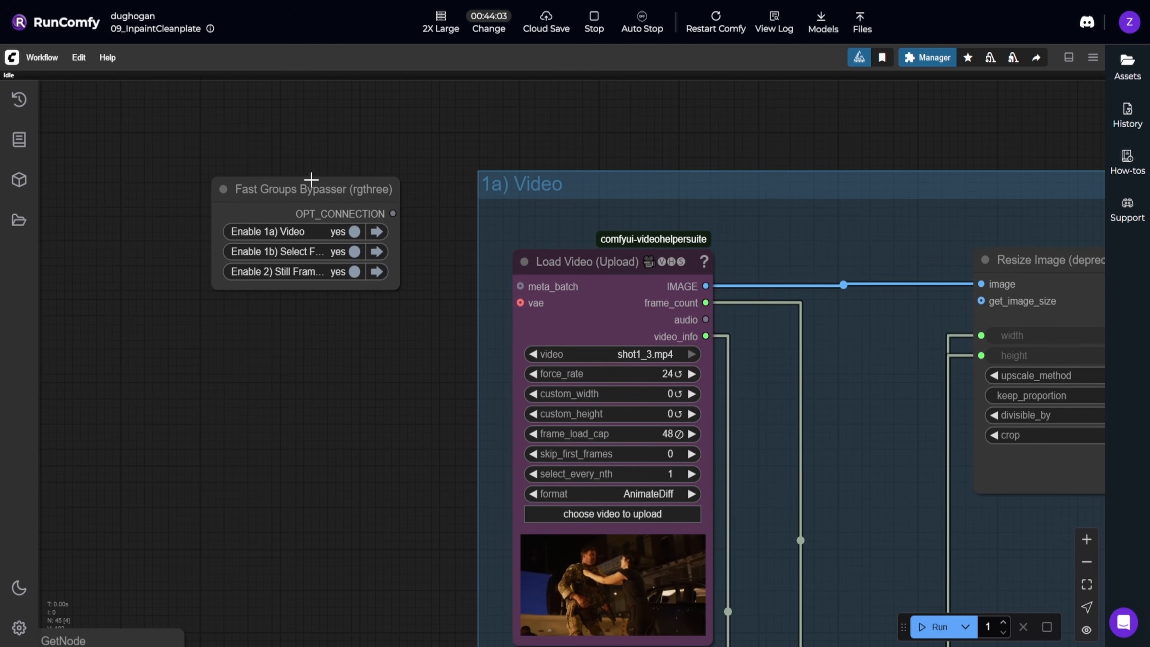
{"action": "left_click", "coordinate": [302, 188]}
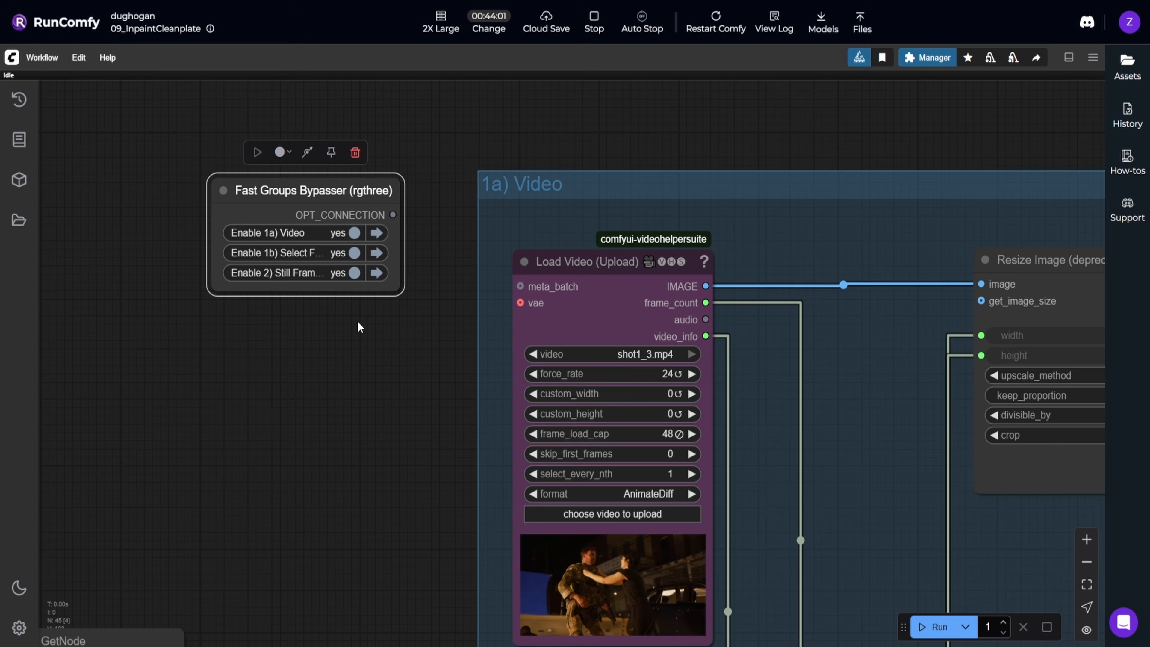
{"action": "scroll", "coordinate": [375, 387], "scroll_direction": "down", "scroll_amount": 3}
{"action": "scroll", "coordinate": [374, 394], "scroll_direction": "down", "scroll_amount": 5}
{"action": "scroll", "coordinate": [259, 318], "scroll_direction": "down", "scroll_amount": 2}
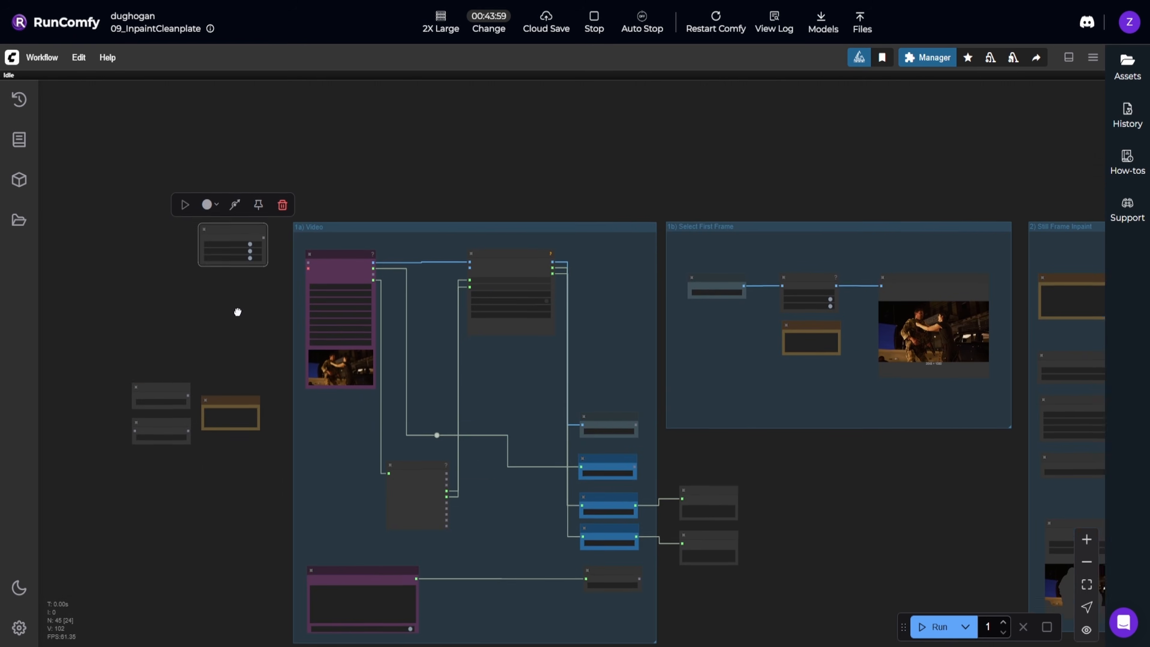
{"action": "scroll", "coordinate": [236, 322], "scroll_direction": "down", "scroll_amount": 2}
{"action": "scroll", "coordinate": [228, 304], "scroll_direction": "up", "scroll_amount": 8}
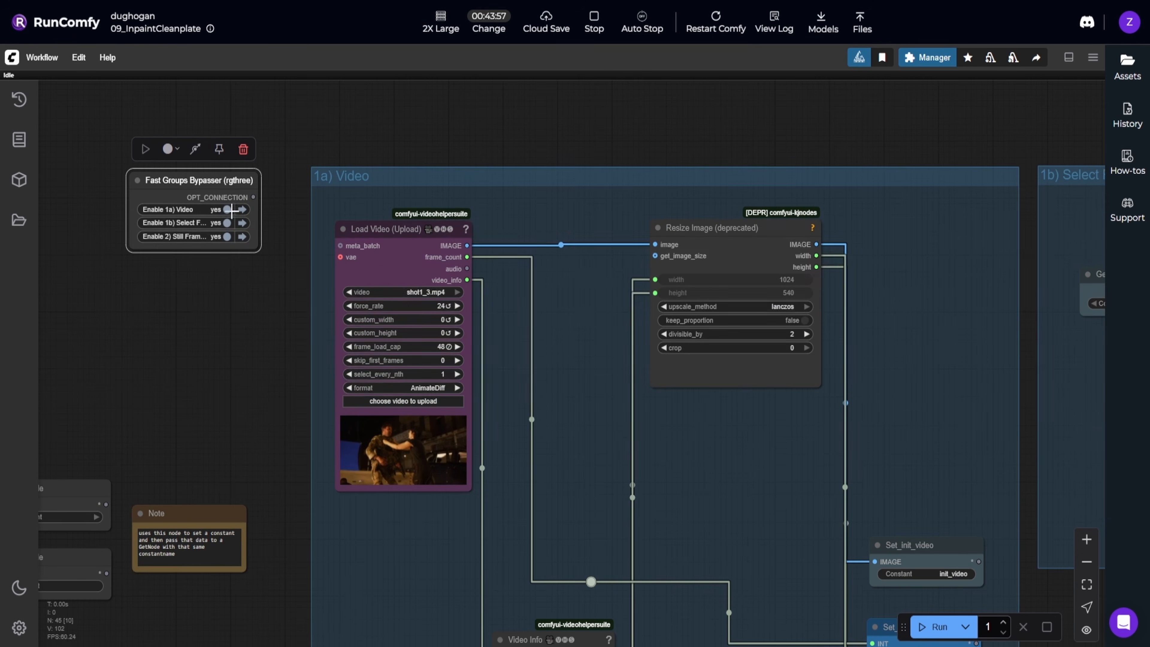
{"action": "left_click", "coordinate": [226, 209]}
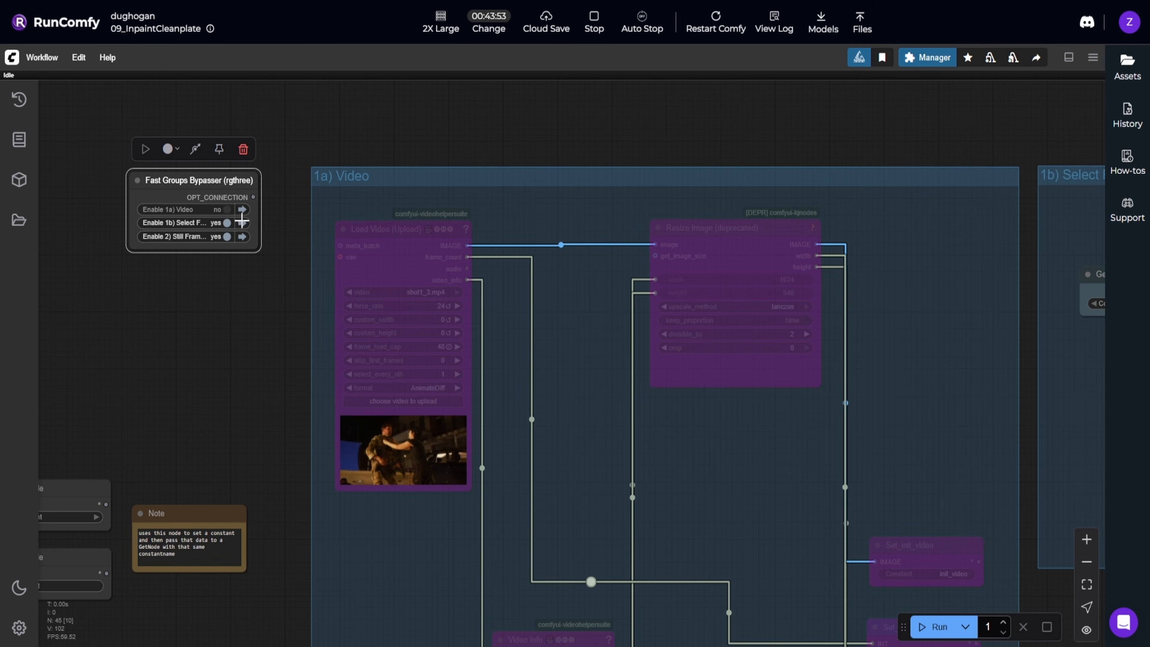
{"action": "left_click", "coordinate": [227, 210]}
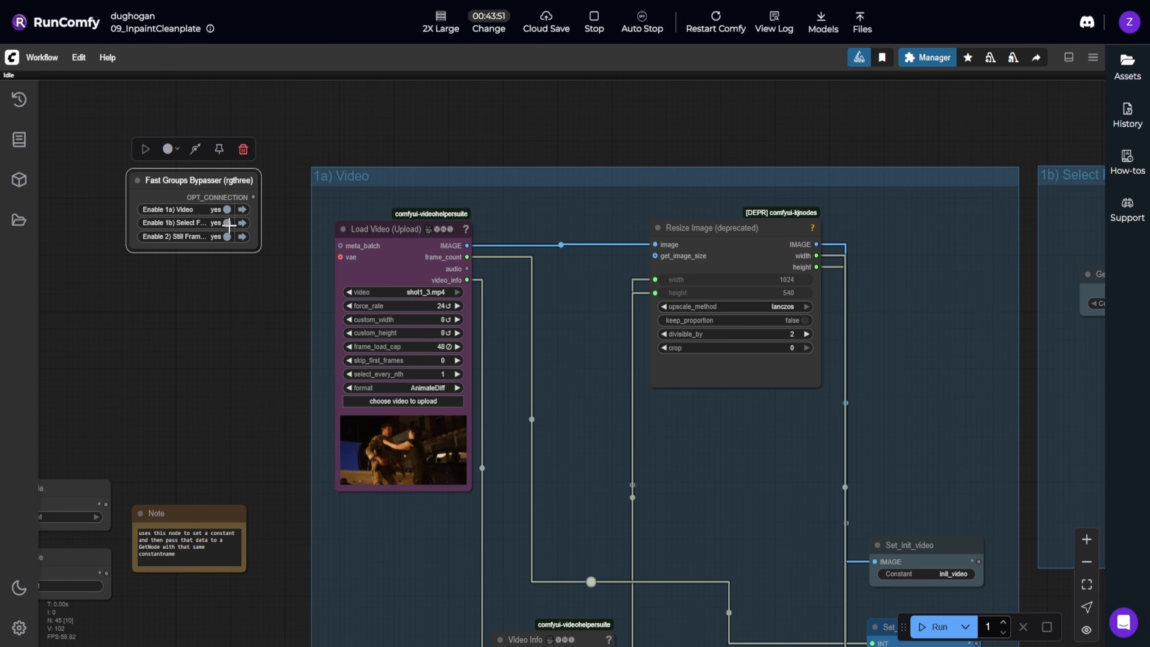
- Try switching the 1b) Select First Frame and 2) Still Frame Inpaint groups off with the Fast Groups Bypasser and enable them again
{"action": "scroll", "coordinate": [245, 400], "scroll_direction": "down", "scroll_amount": 10}
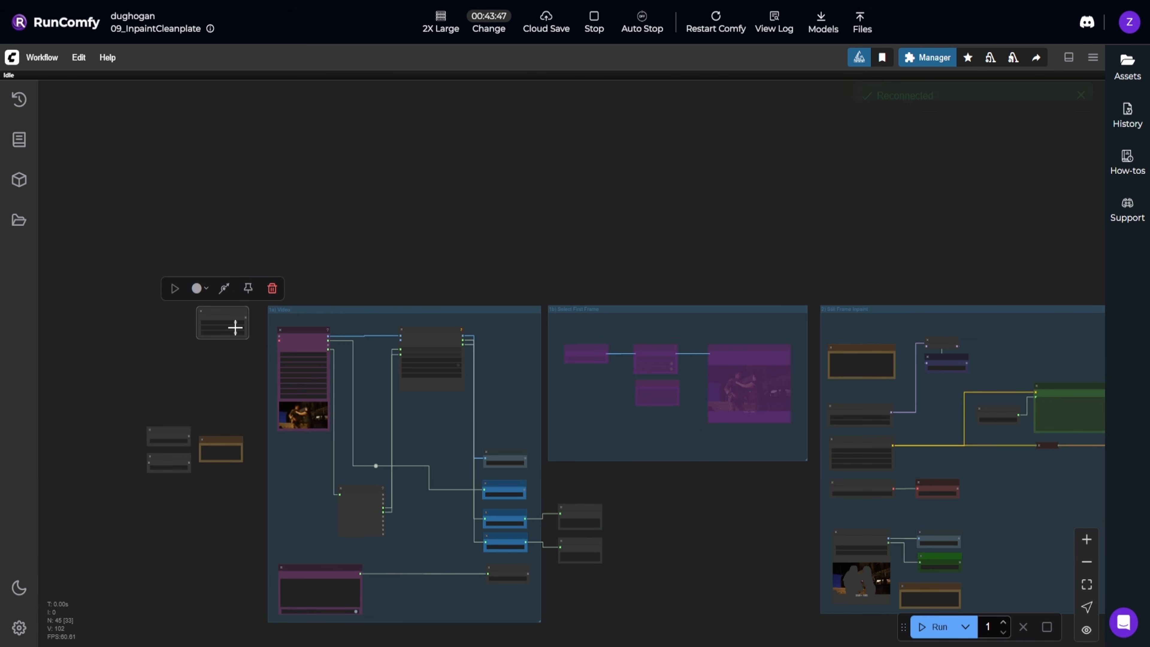
{"action": "left_click", "coordinate": [236, 327]}
{"action": "left_click", "coordinate": [236, 332]}
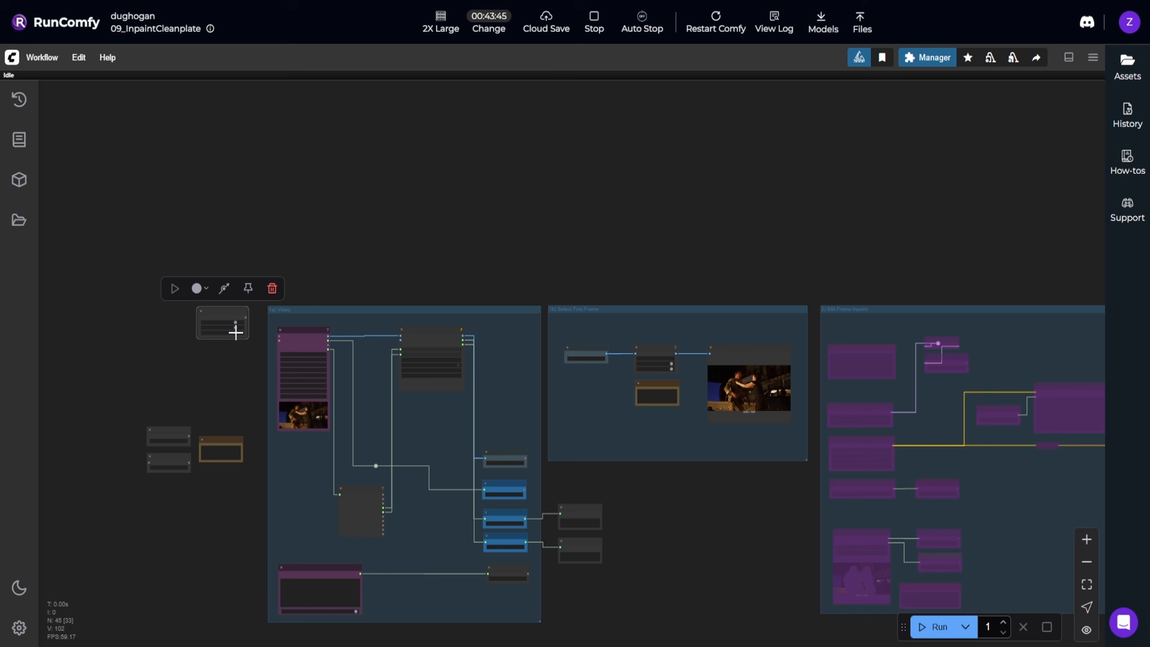
{"action": "left_click", "coordinate": [235, 333]}
- Jump to the 2) Still Frame Inpaint group from the Fast Groups Bypasser and return to the bypasser node
{"action": "scroll", "coordinate": [237, 345], "scroll_direction": "up", "scroll_amount": 8}
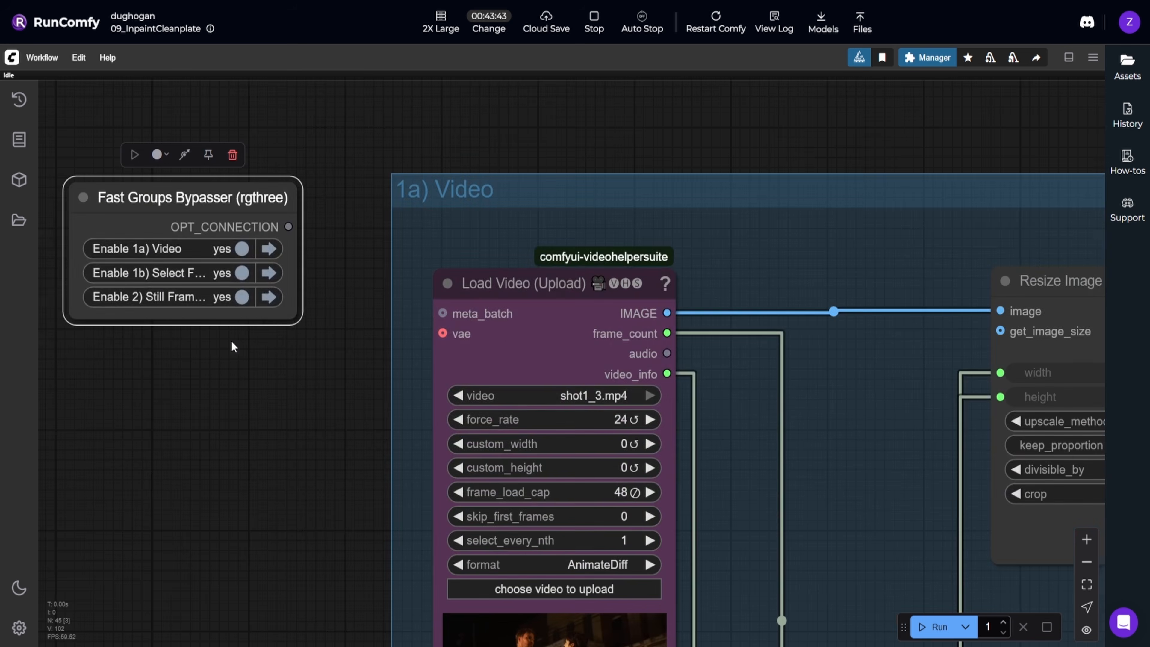
{"action": "left_click", "coordinate": [269, 298]}
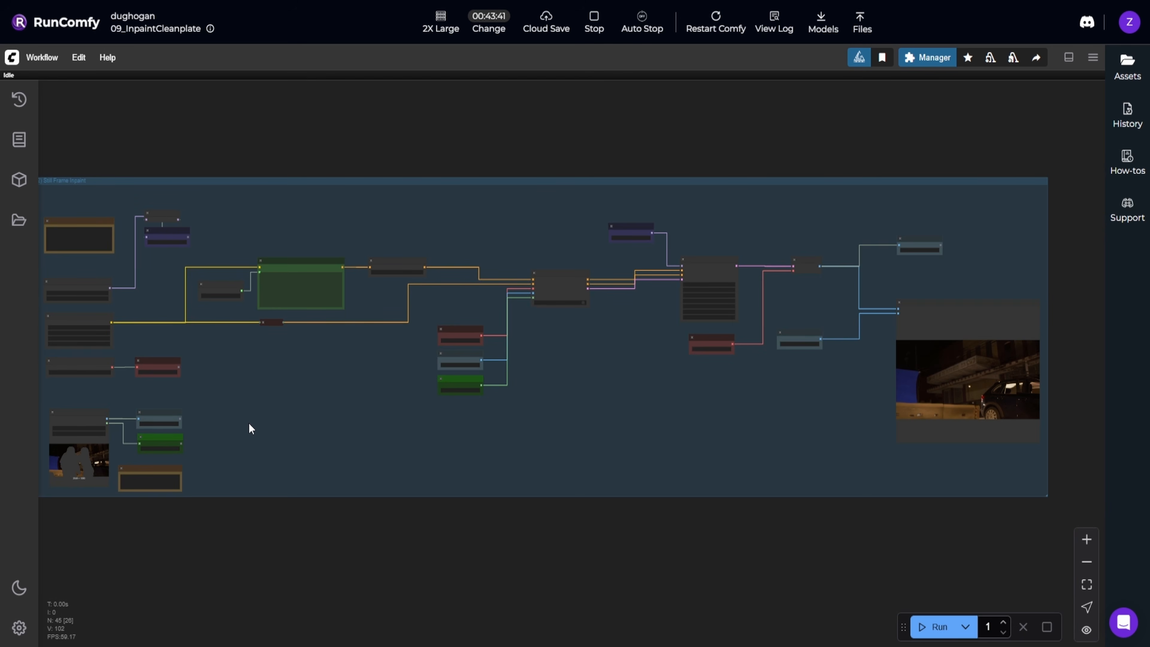
{"action": "scroll", "coordinate": [249, 422], "scroll_direction": "down", "scroll_amount": 3}
{"action": "left_click_drag", "start_coordinate": [238, 430], "coordinate": [690, 459]}
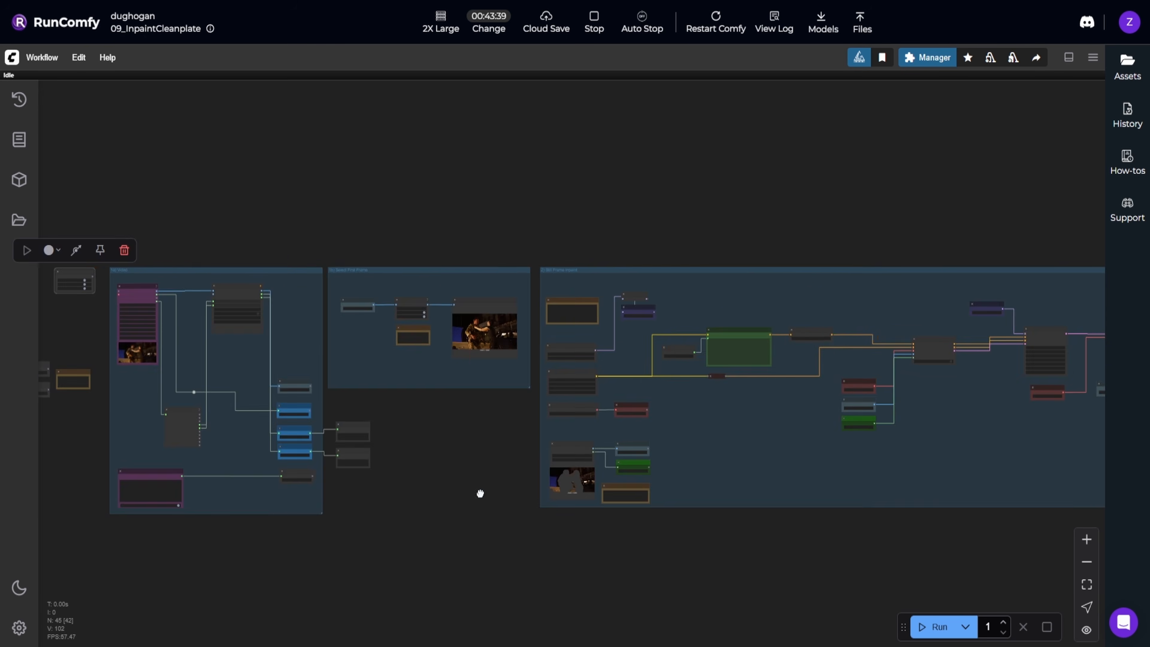
{"action": "left_click_drag", "start_coordinate": [480, 493], "coordinate": [661, 487]}
{"action": "scroll", "coordinate": [244, 442], "scroll_direction": "up", "scroll_amount": 5}
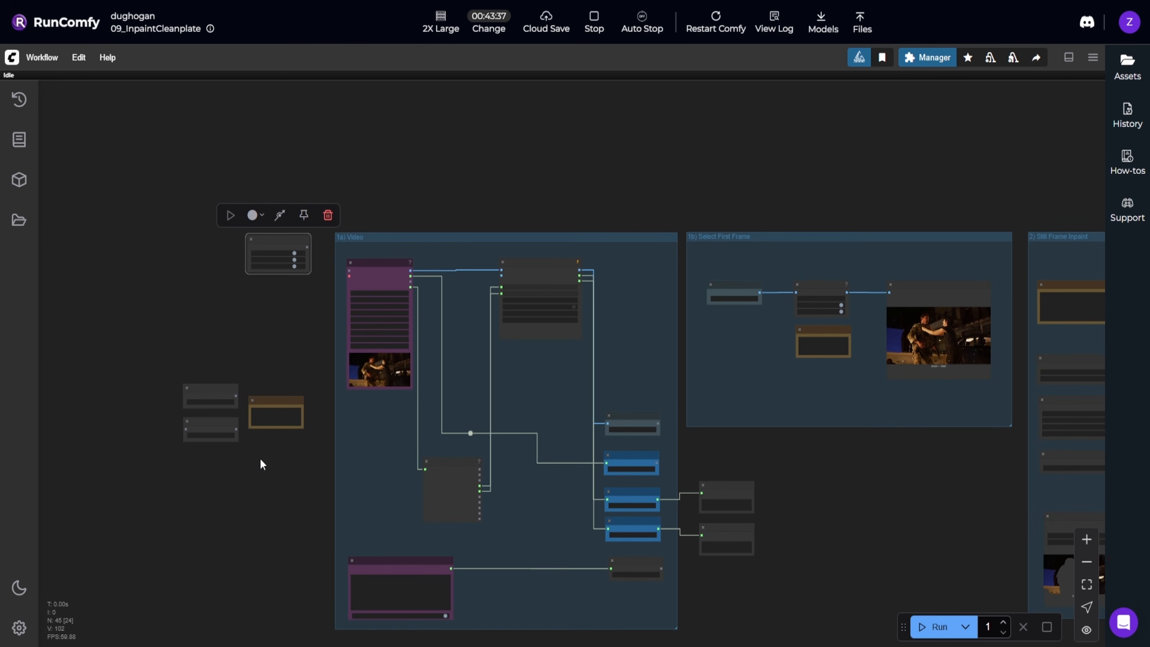
- Review the nodes of the 1a) Video and 1b) Select First Frame groups
{"action": "scroll", "coordinate": [306, 331], "scroll_direction": "up", "scroll_amount": 4}
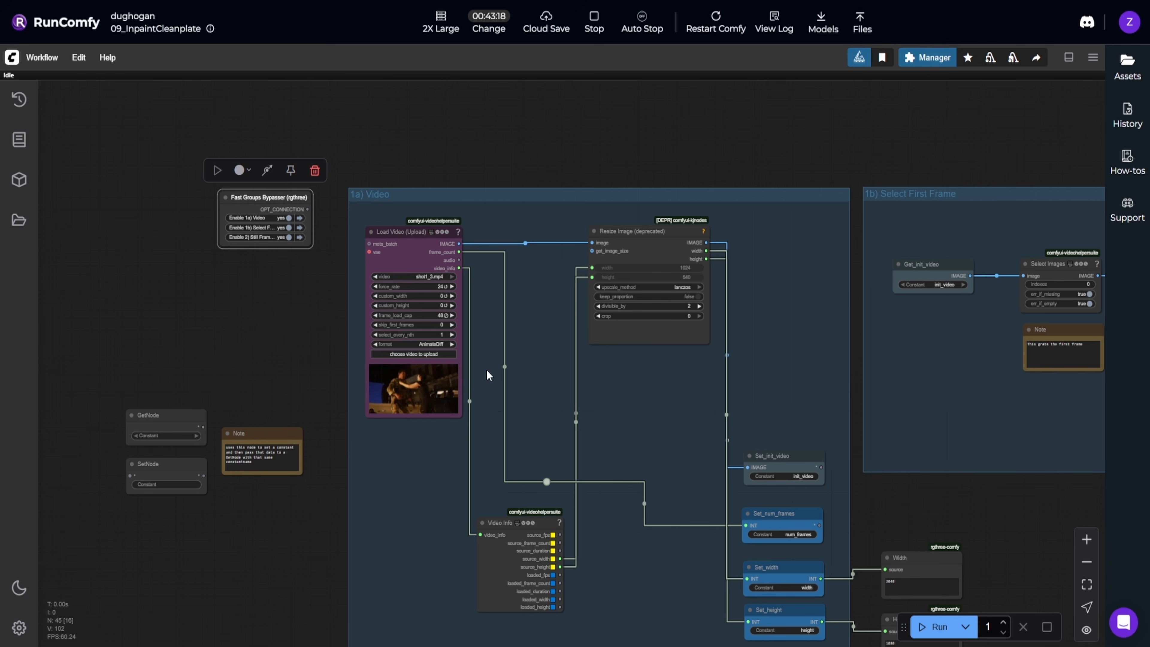
{"action": "scroll", "coordinate": [571, 398], "scroll_direction": "up", "scroll_amount": 1}
{"action": "scroll", "coordinate": [662, 423], "scroll_direction": "down", "scroll_amount": 3}
{"action": "mouse_move", "coordinate": [777, 423]}
{"action": "left_mouse_down"}
{"action": "mouse_move", "coordinate": [536, 375]}
{"action": "mouse_move", "coordinate": [465, 326]}
{"action": "left_mouse_up"}
{"action": "left_click_drag", "start_coordinate": [674, 381], "coordinate": [576, 385]}
{"action": "left_click_drag", "start_coordinate": [813, 334], "coordinate": [565, 360]}
{"action": "scroll", "coordinate": [565, 357], "scroll_direction": "up", "scroll_amount": 5}
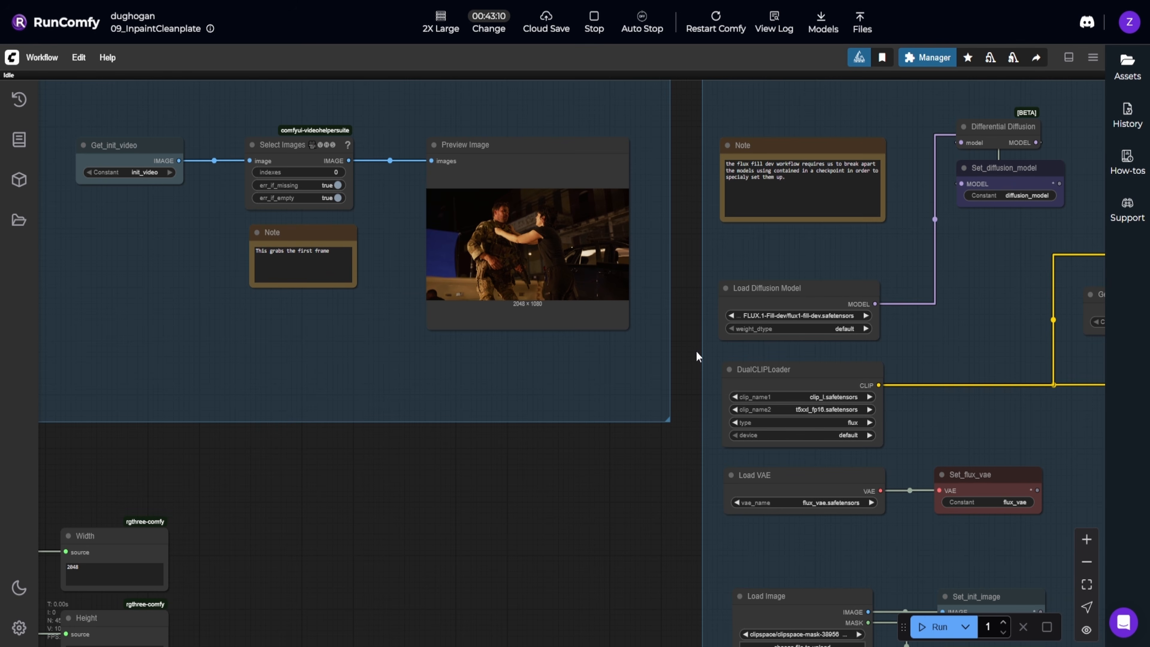
- Examine the 2) Still Frame Inpaint group from its model loaders and prompts through to the Image Comparer result
{"action": "left_click_drag", "start_coordinate": [615, 297], "coordinate": [193, 157]}
{"action": "scroll", "coordinate": [490, 274], "scroll_direction": "down", "scroll_amount": 2}
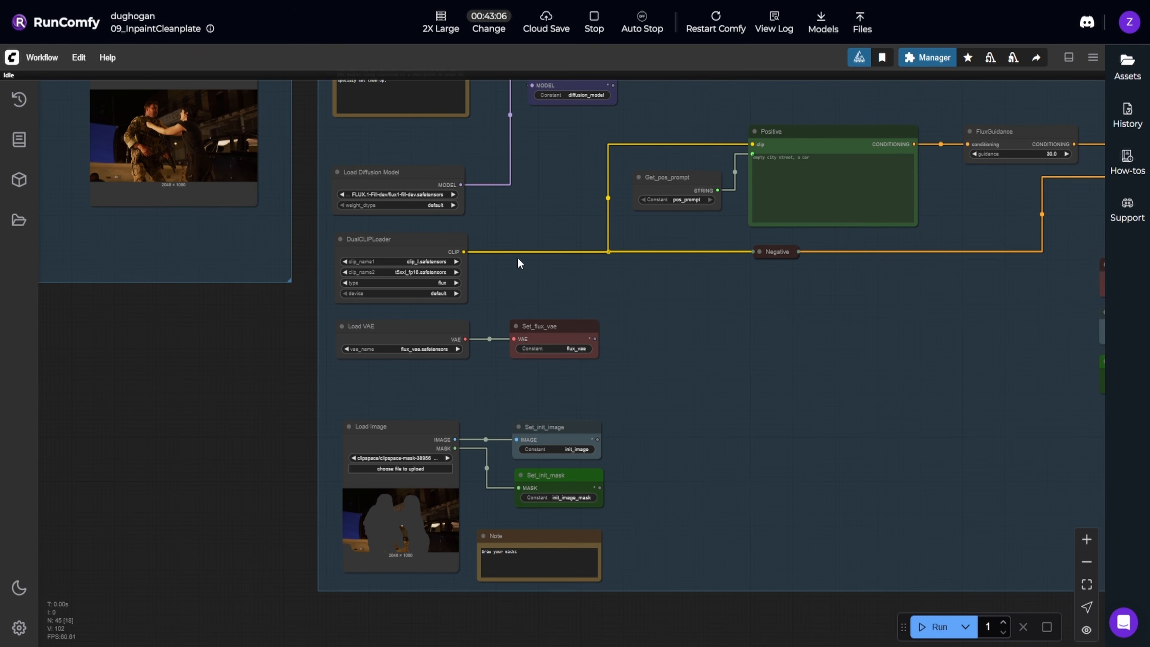
{"action": "scroll", "coordinate": [497, 209], "scroll_direction": "up", "scroll_amount": 1}
{"action": "left_click_drag", "start_coordinate": [498, 209], "coordinate": [424, 357]}
{"action": "left_click_drag", "start_coordinate": [636, 249], "coordinate": [622, 247]}
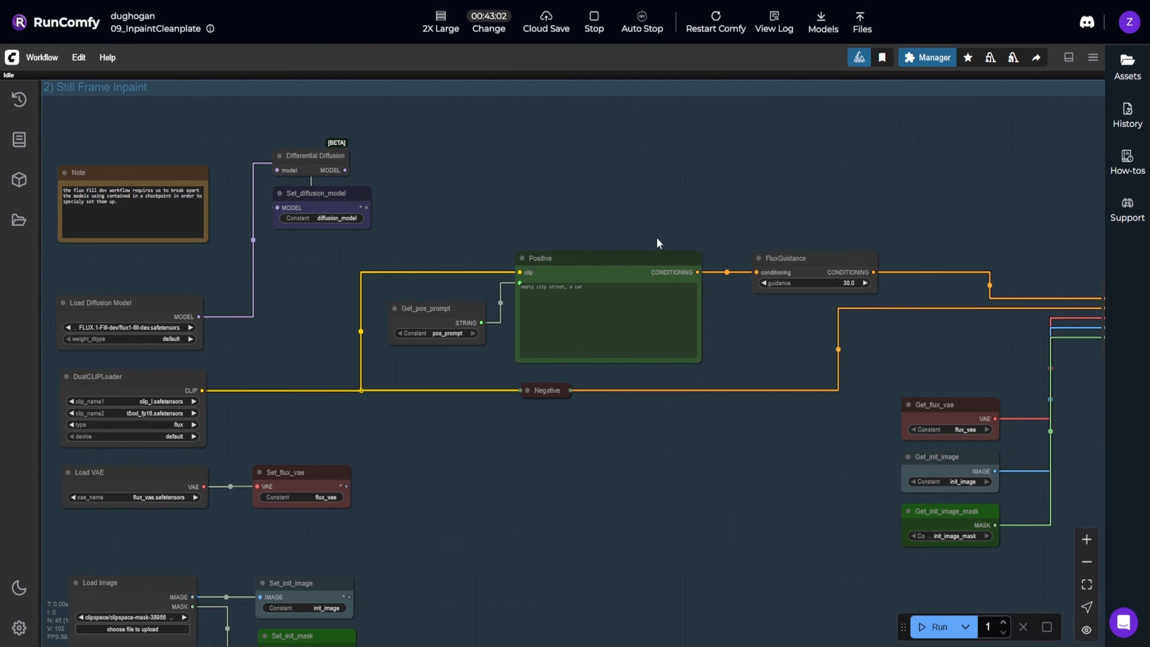
{"action": "left_click_drag", "start_coordinate": [657, 237], "coordinate": [379, 205]}
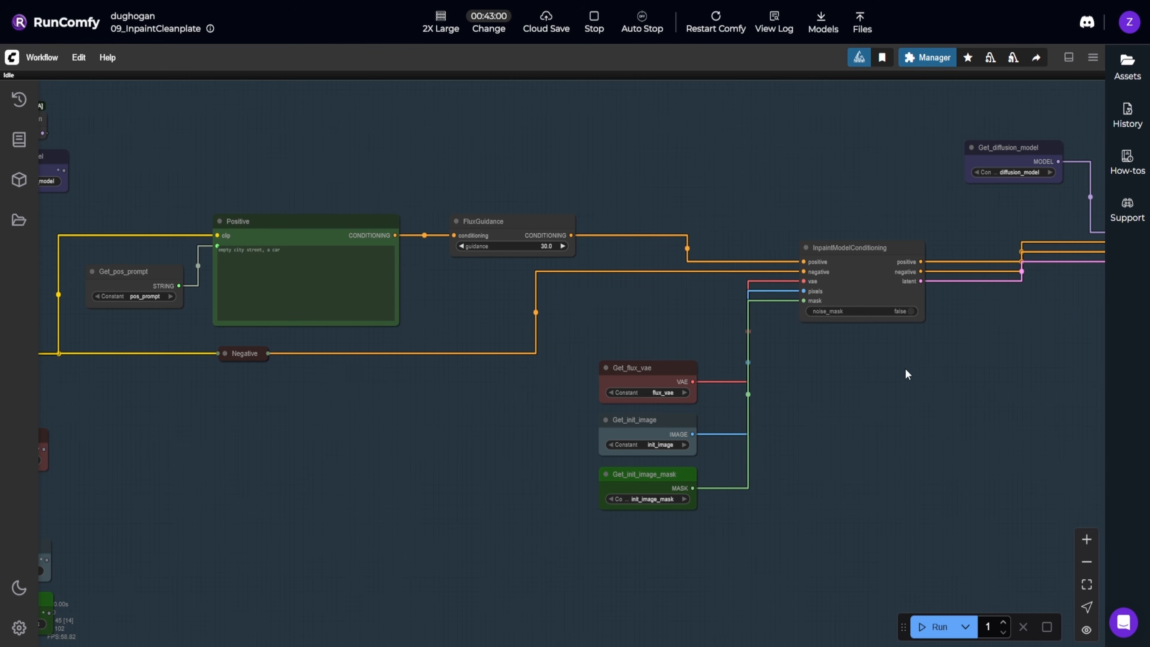
{"action": "left_click_drag", "start_coordinate": [884, 370], "coordinate": [538, 408]}
{"action": "scroll", "coordinate": [540, 409], "scroll_direction": "down", "scroll_amount": 4}
{"action": "left_click_drag", "start_coordinate": [771, 450], "coordinate": [556, 401]}
{"action": "left_click_drag", "start_coordinate": [717, 417], "coordinate": [484, 398]}
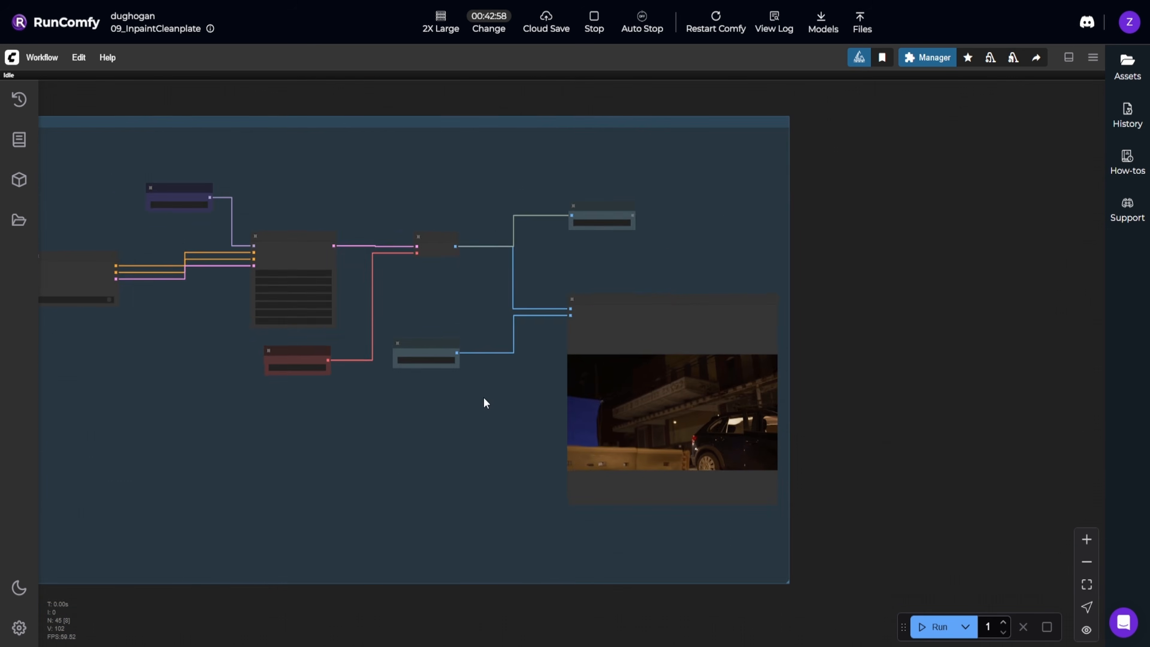
{"action": "scroll", "coordinate": [484, 402], "scroll_direction": "up", "scroll_amount": 3}
{"action": "left_click_drag", "start_coordinate": [573, 419], "coordinate": [227, 340]}
{"action": "scroll", "coordinate": [247, 344], "scroll_direction": "up", "scroll_amount": 2}
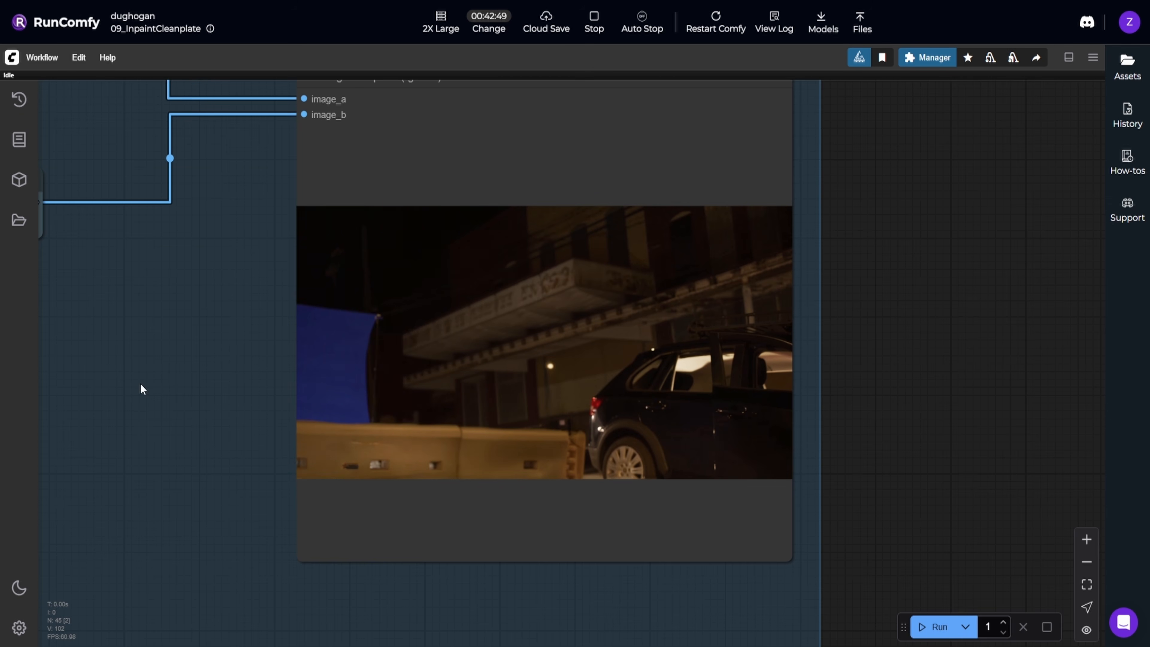
- Resume the video preview on the Load Video (Upload) node in the 1a) Video group
{"action": "scroll", "coordinate": [212, 396], "scroll_direction": "down", "scroll_amount": 10}
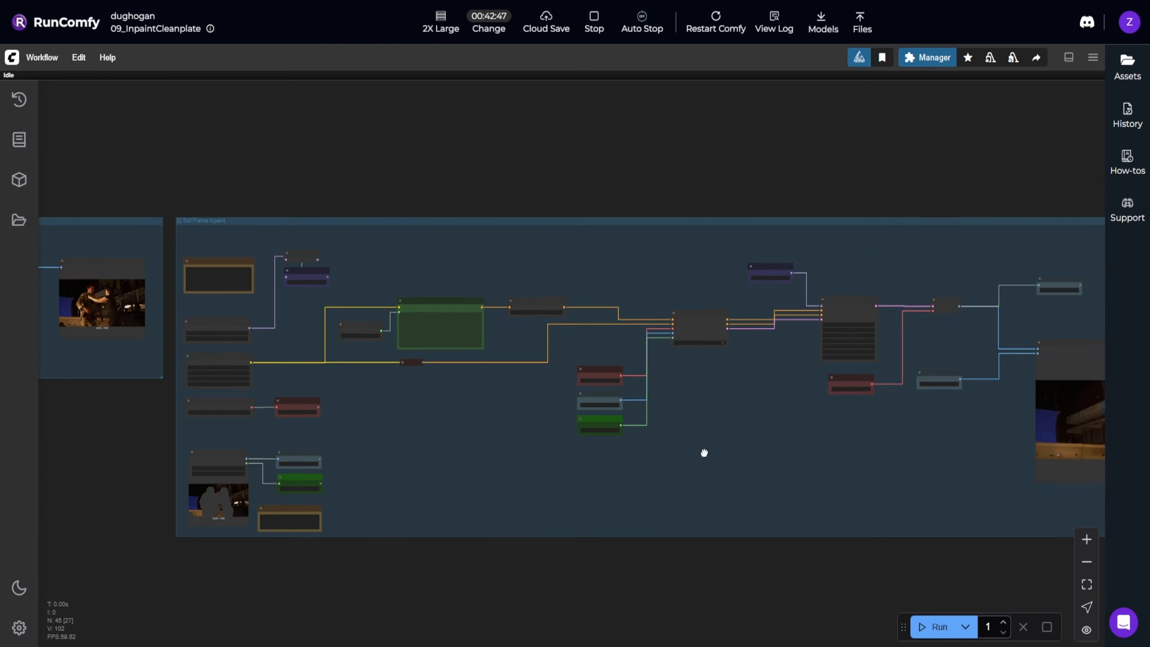
{"action": "scroll", "coordinate": [588, 450], "scroll_direction": "down", "scroll_amount": 3}
{"action": "left_click_drag", "start_coordinate": [587, 450], "coordinate": [644, 391]}
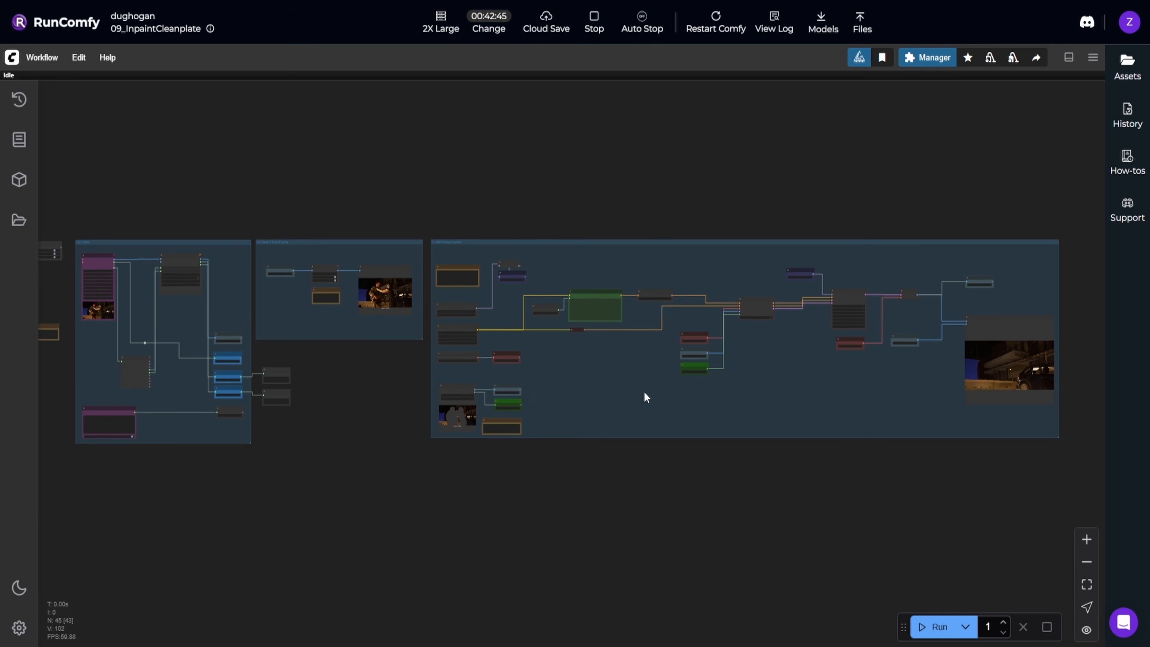
{"action": "left_click_drag", "start_coordinate": [292, 350], "coordinate": [685, 425]}
{"action": "scroll", "coordinate": [471, 407], "scroll_direction": "up", "scroll_amount": 19}
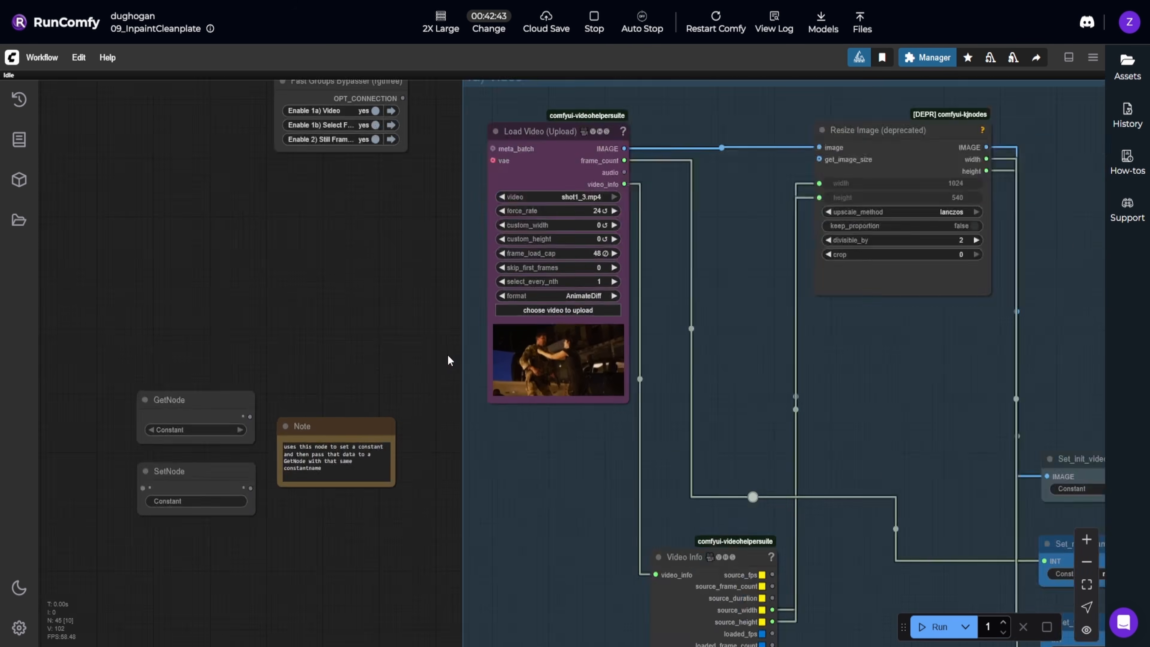
{"action": "left_click_drag", "start_coordinate": [384, 351], "coordinate": [200, 346]}
{"action": "scroll", "coordinate": [200, 346], "scroll_direction": "up", "scroll_amount": 4}
{"action": "right_click", "coordinate": [442, 373]}
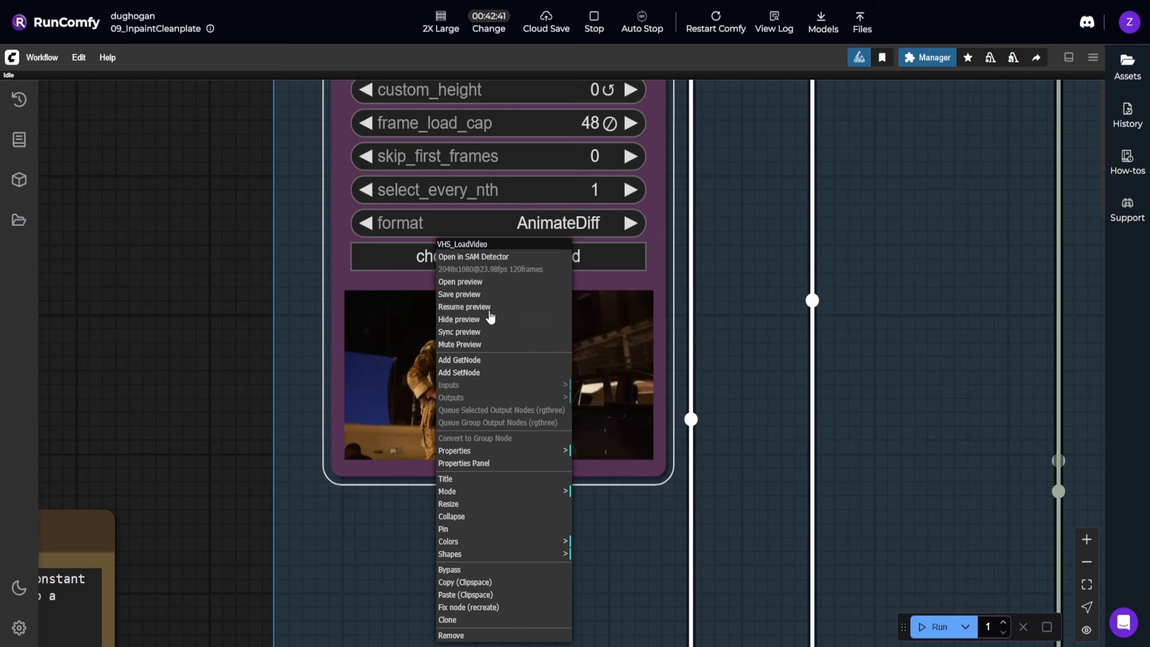
{"action": "left_click", "coordinate": [485, 308]}
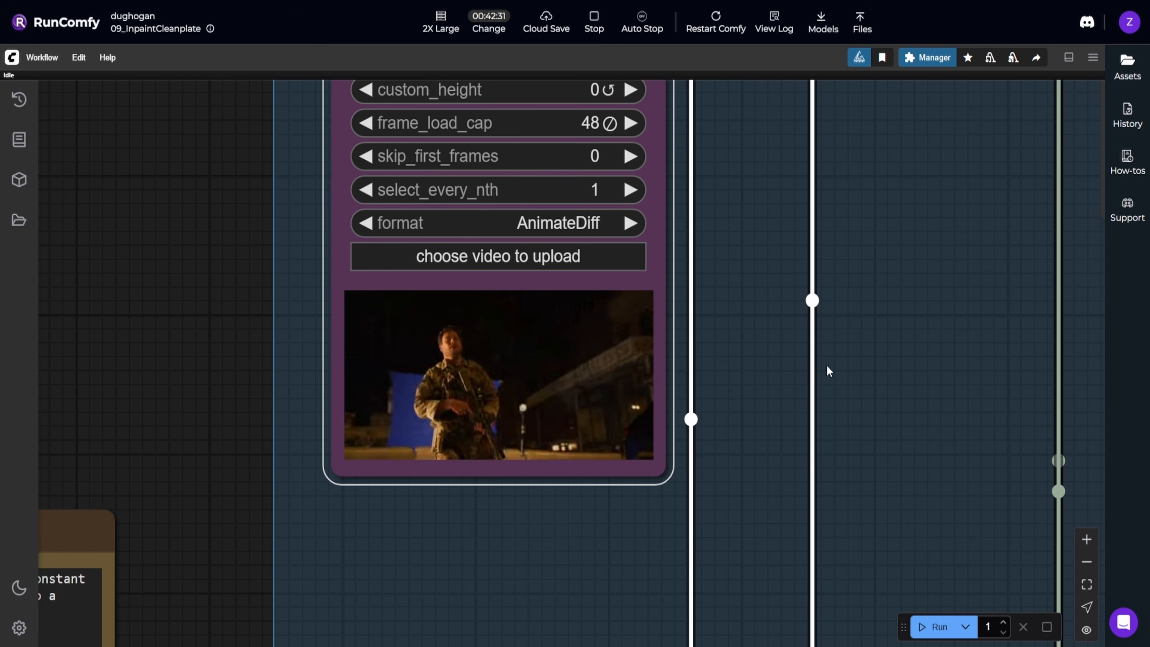
- Review the overall layout of the workflow across its three groups
{"action": "scroll", "coordinate": [827, 367], "scroll_direction": "down", "scroll_amount": 3}
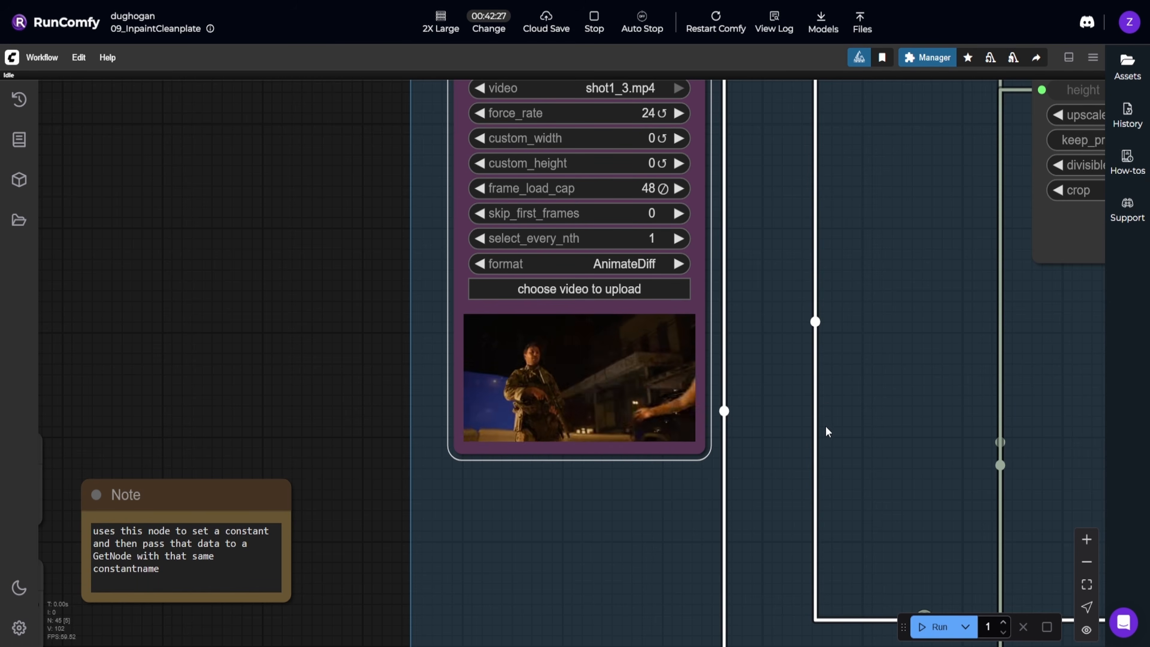
{"action": "scroll", "coordinate": [826, 426], "scroll_direction": "down", "scroll_amount": 4}
{"action": "left_click_drag", "start_coordinate": [860, 424], "coordinate": [460, 373]}
{"action": "scroll", "coordinate": [521, 385], "scroll_direction": "down", "scroll_amount": 4}
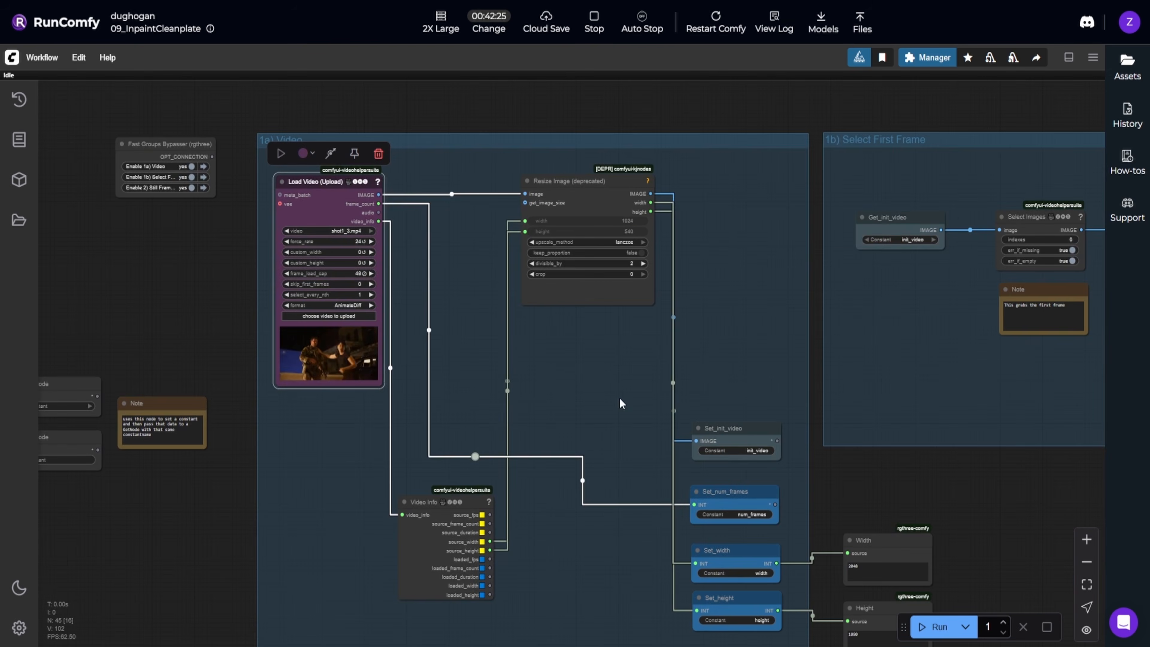
{"action": "scroll", "coordinate": [620, 397], "scroll_direction": "down", "scroll_amount": 4}
{"action": "left_click_drag", "start_coordinate": [784, 421], "coordinate": [607, 403]}
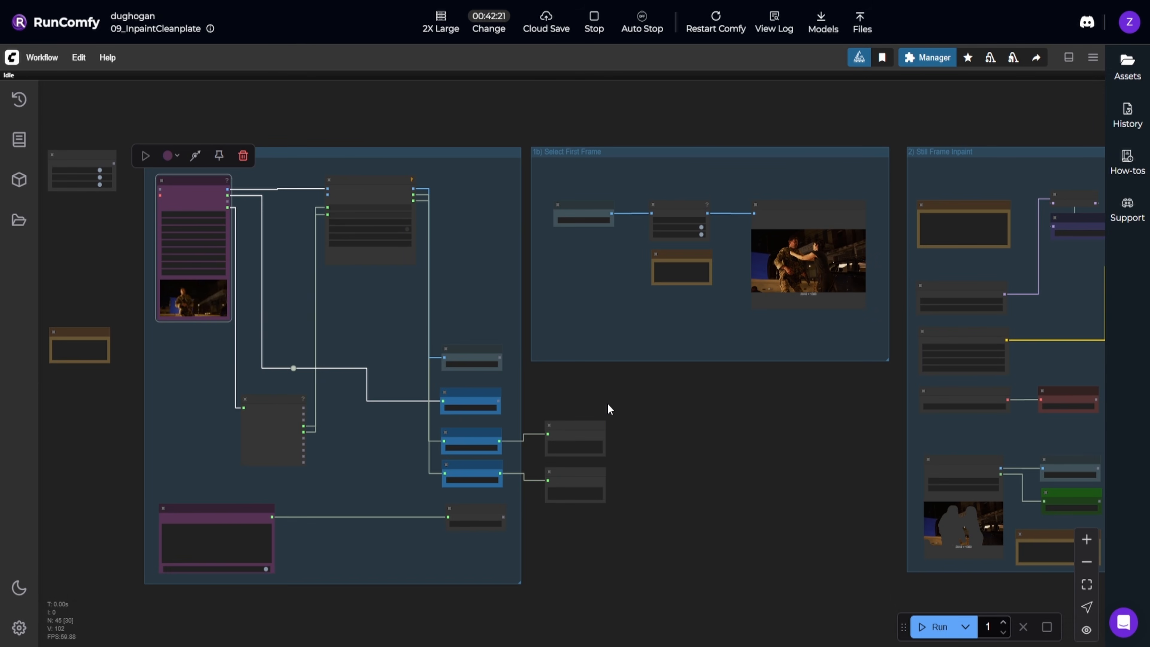
{"action": "scroll", "coordinate": [608, 404], "scroll_direction": "down", "scroll_amount": 2}
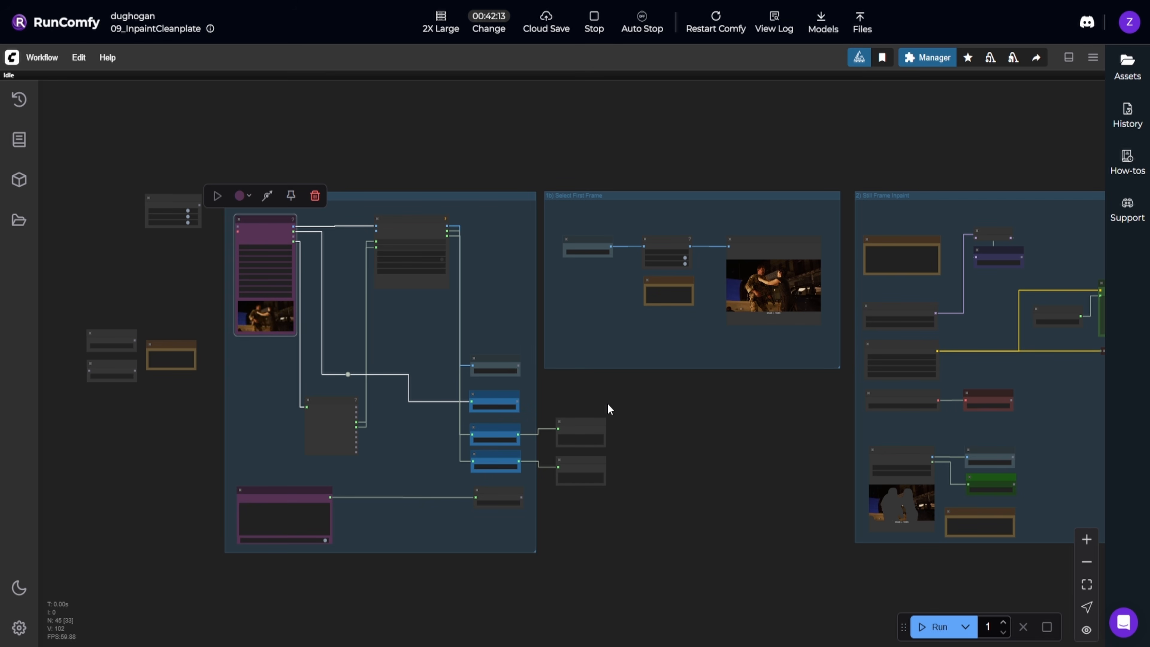
{"action": "left_click_drag", "start_coordinate": [607, 403], "coordinate": [393, 381]}
{"action": "scroll", "coordinate": [422, 387], "scroll_direction": "down", "scroll_amount": 2}
{"action": "scroll", "coordinate": [389, 383], "scroll_direction": "down", "scroll_amount": 3}
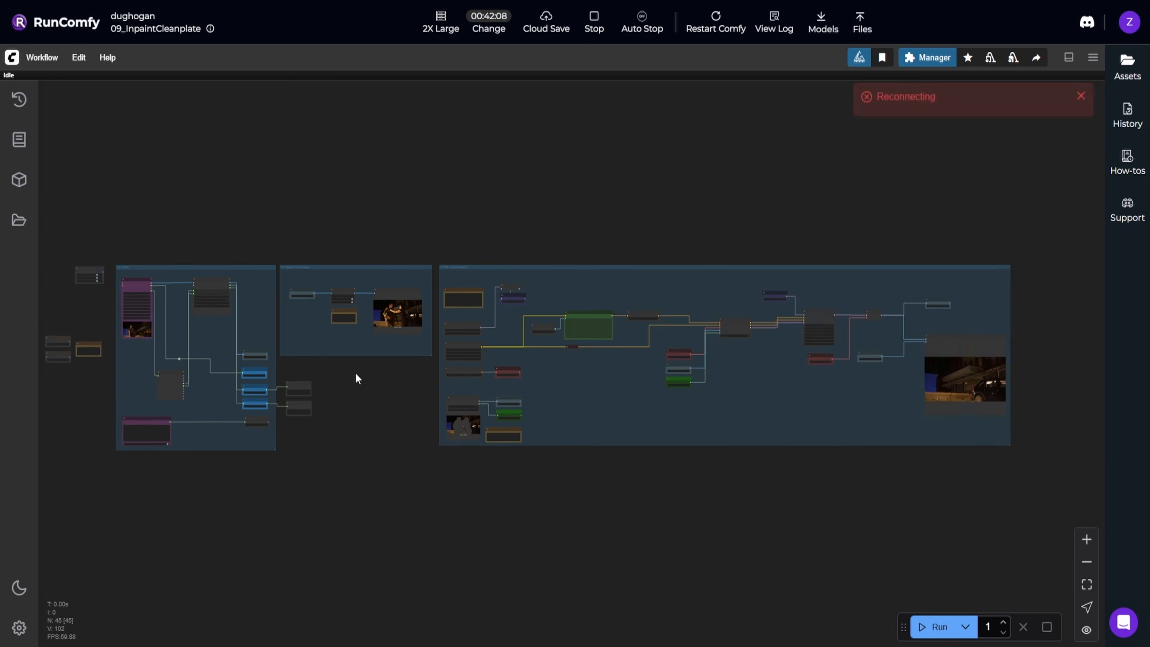
{"action": "left_click_drag", "start_coordinate": [100, 253], "coordinate": [1047, 441]}
{"action": "left_click", "coordinate": [1044, 447]}
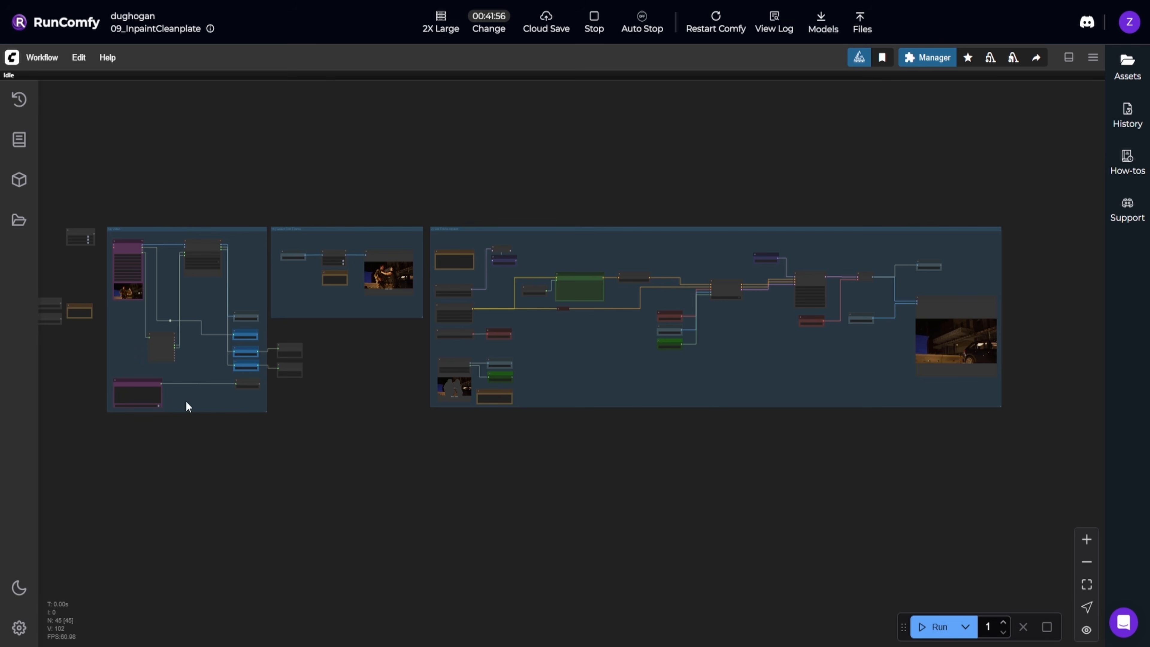
- Examine the shared prompt in the String Constant Multiline node and the first-frame image in the Preview Image node
{"action": "scroll", "coordinate": [207, 408], "scroll_direction": "up", "scroll_amount": 10}
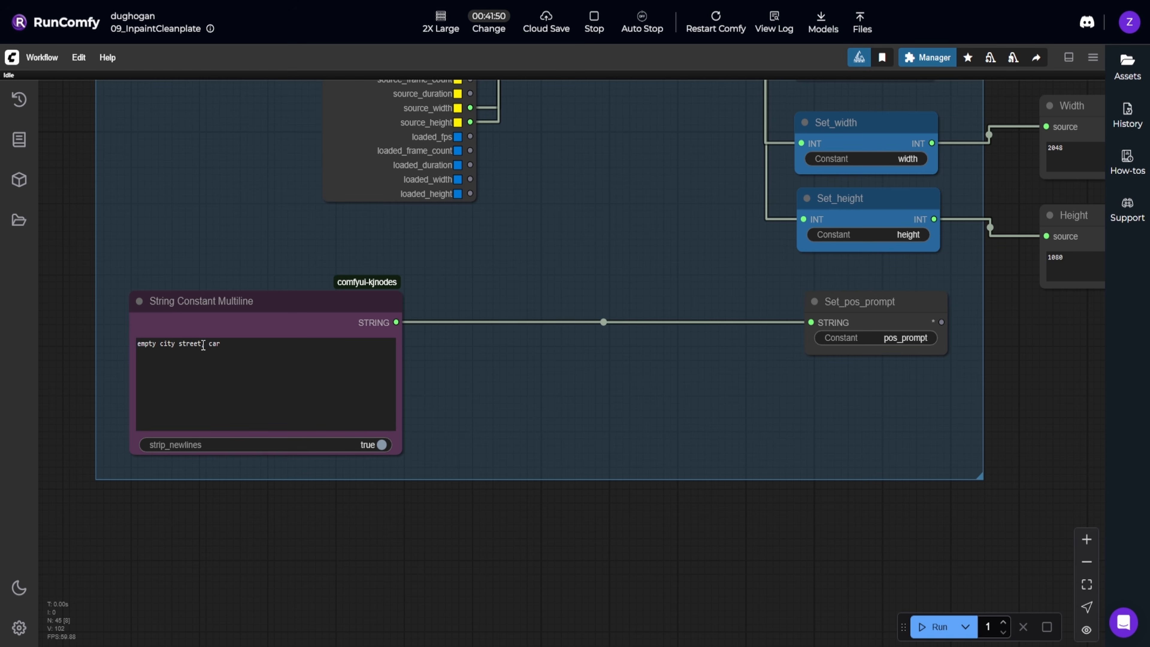
{"action": "scroll", "coordinate": [575, 461], "scroll_direction": "down", "scroll_amount": 6}
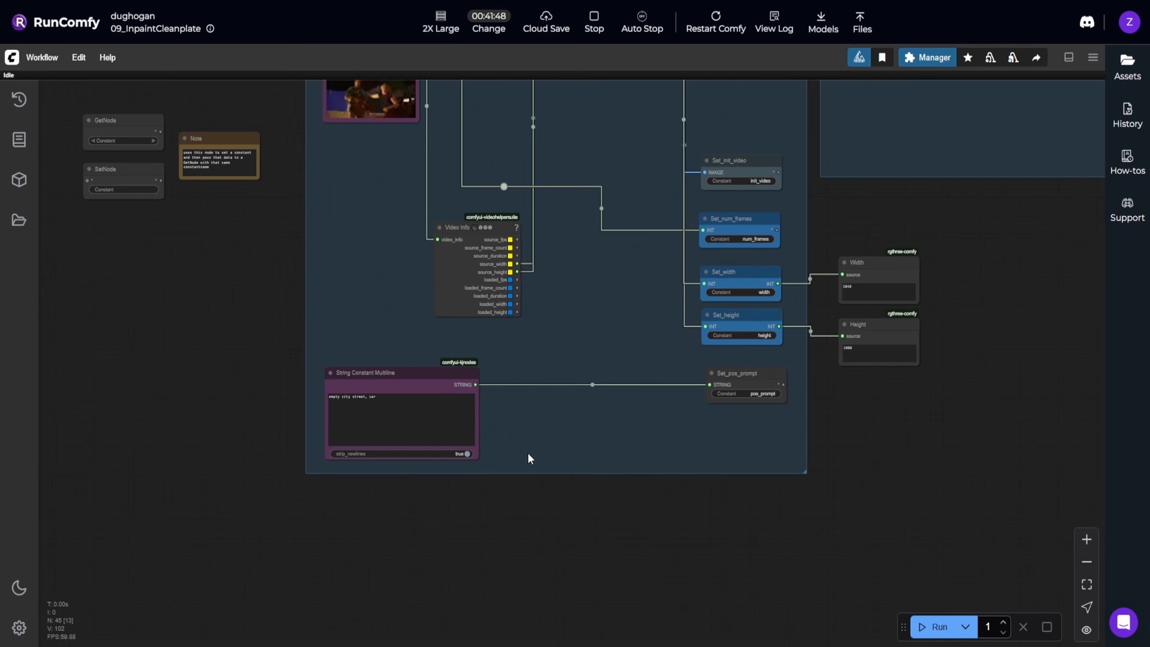
{"action": "scroll", "coordinate": [528, 452], "scroll_direction": "up", "scroll_amount": 4}
{"action": "scroll", "coordinate": [483, 441], "scroll_direction": "down", "scroll_amount": 7}
{"action": "left_click_drag", "start_coordinate": [931, 499], "coordinate": [384, 456]}
{"action": "left_click_drag", "start_coordinate": [588, 428], "coordinate": [556, 578]}
{"action": "left_click_drag", "start_coordinate": [435, 346], "coordinate": [446, 512]}
{"action": "scroll", "coordinate": [461, 446], "scroll_direction": "up", "scroll_amount": 9}
{"action": "scroll", "coordinate": [467, 399], "scroll_direction": "up", "scroll_amount": 2}
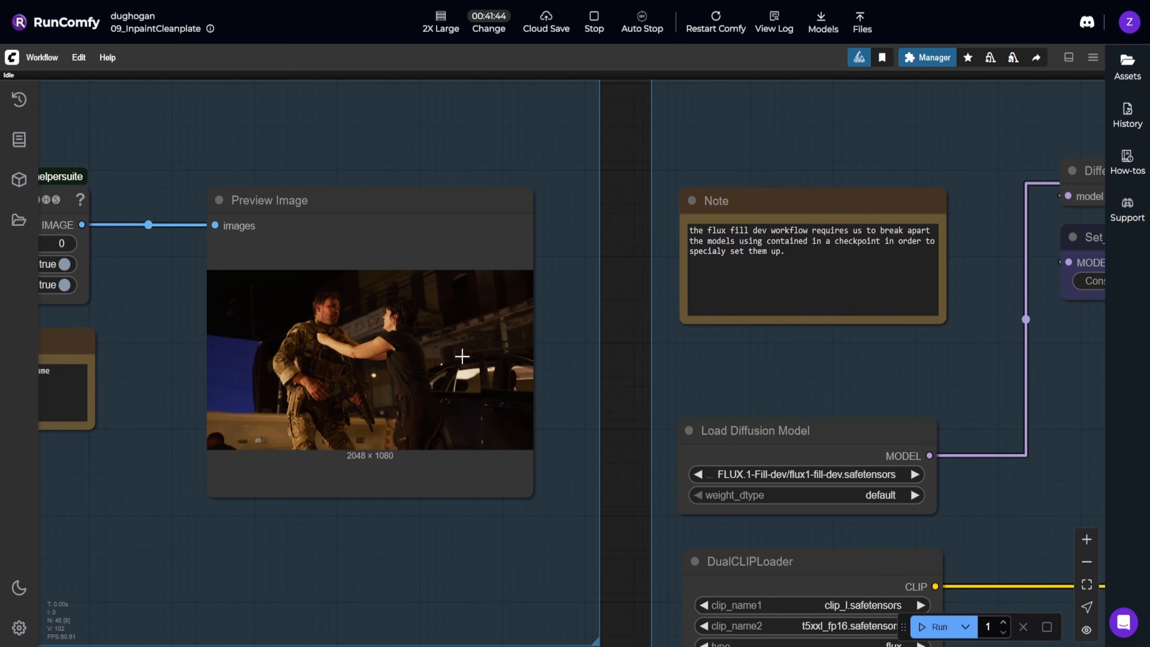
{"action": "scroll", "coordinate": [501, 509], "scroll_direction": "down", "scroll_amount": 8}
- Open the Load Image picture in the MaskEditor, extend the painted mask over the whole car, and save the mask
{"action": "left_click_drag", "start_coordinate": [541, 578], "coordinate": [429, 442]}
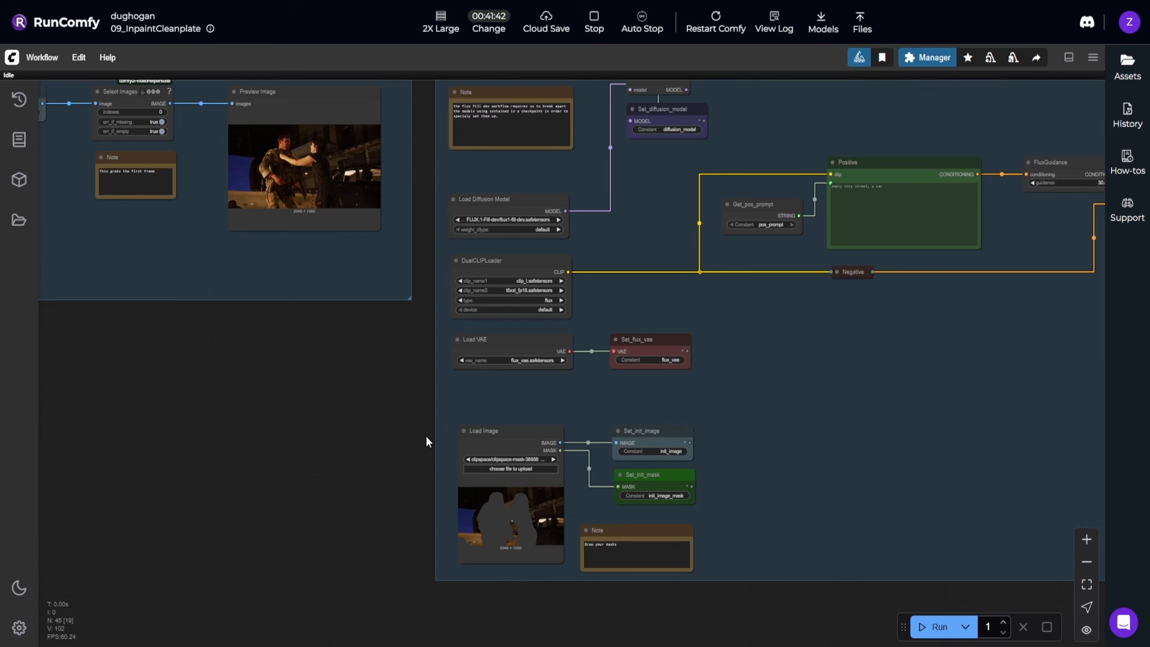
{"action": "scroll", "coordinate": [435, 446], "scroll_direction": "up", "scroll_amount": 3}
{"action": "scroll", "coordinate": [529, 422], "scroll_direction": "up", "scroll_amount": 8}
{"action": "right_click", "coordinate": [529, 422]}
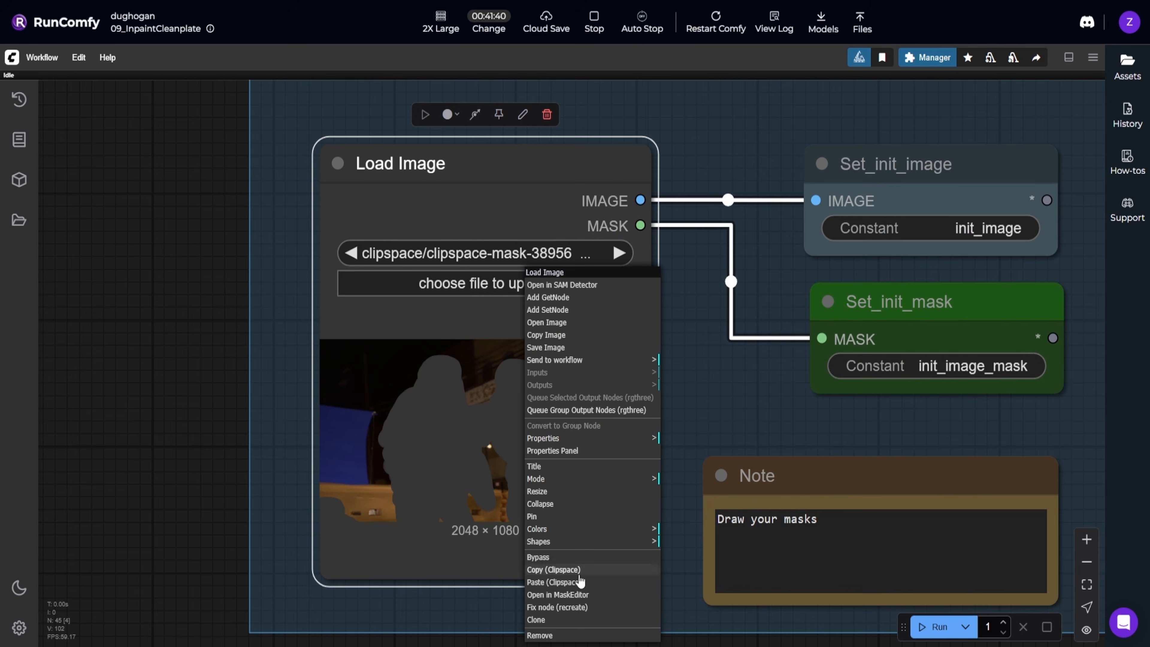
{"action": "left_click", "coordinate": [583, 601]}
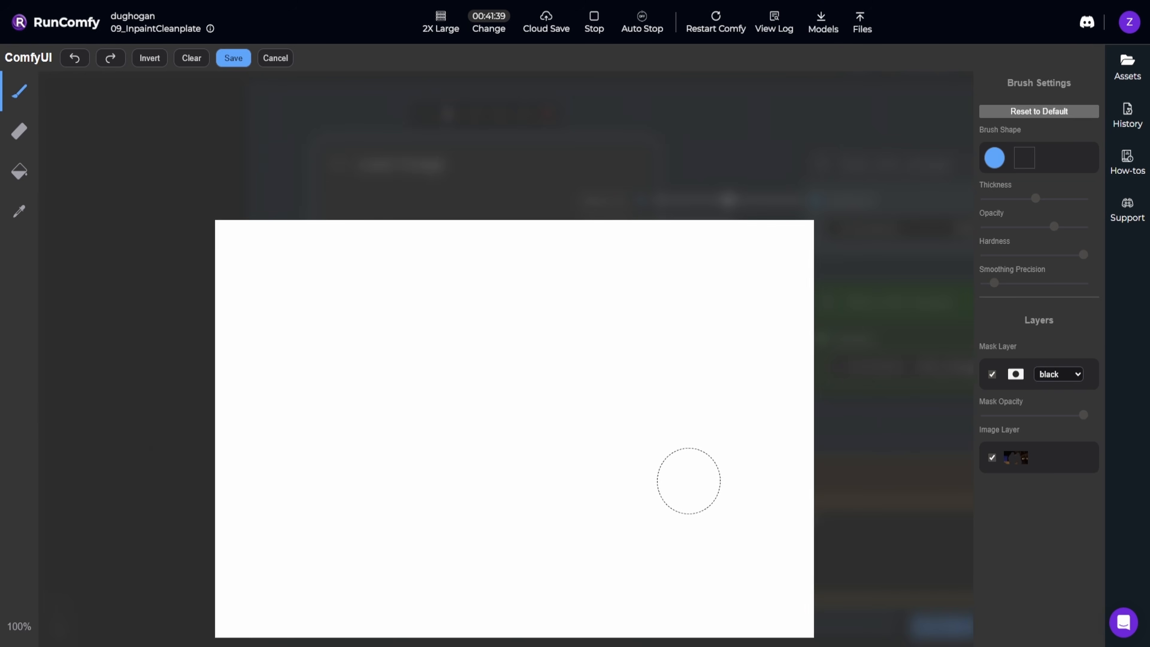
{"action": "scroll", "coordinate": [704, 416], "scroll_direction": "down", "scroll_amount": 3}
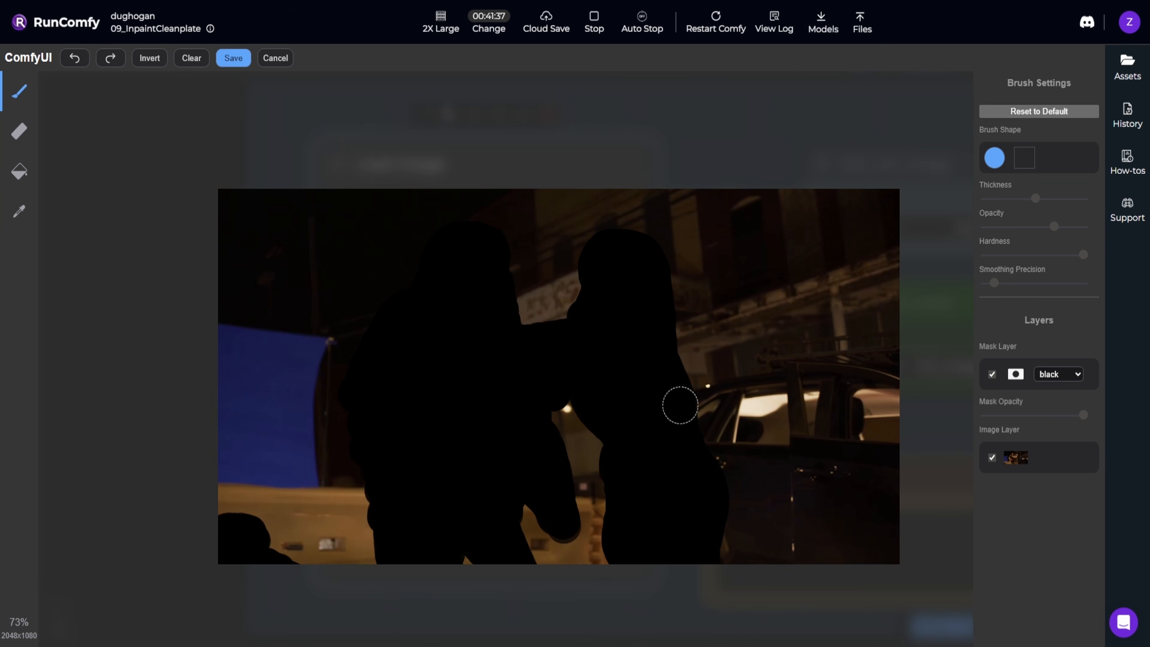
{"action": "mouse_move", "coordinate": [680, 404]}
{"action": "left_mouse_down"}
{"action": "mouse_move", "coordinate": [746, 372]}
{"action": "mouse_move", "coordinate": [869, 369]}
{"action": "left_mouse_up"}
{"action": "mouse_move", "coordinate": [684, 406]}
{"action": "left_mouse_down"}
{"action": "mouse_move", "coordinate": [829, 385]}
{"action": "mouse_move", "coordinate": [862, 403]}
{"action": "mouse_move", "coordinate": [800, 425]}
{"action": "left_mouse_up"}
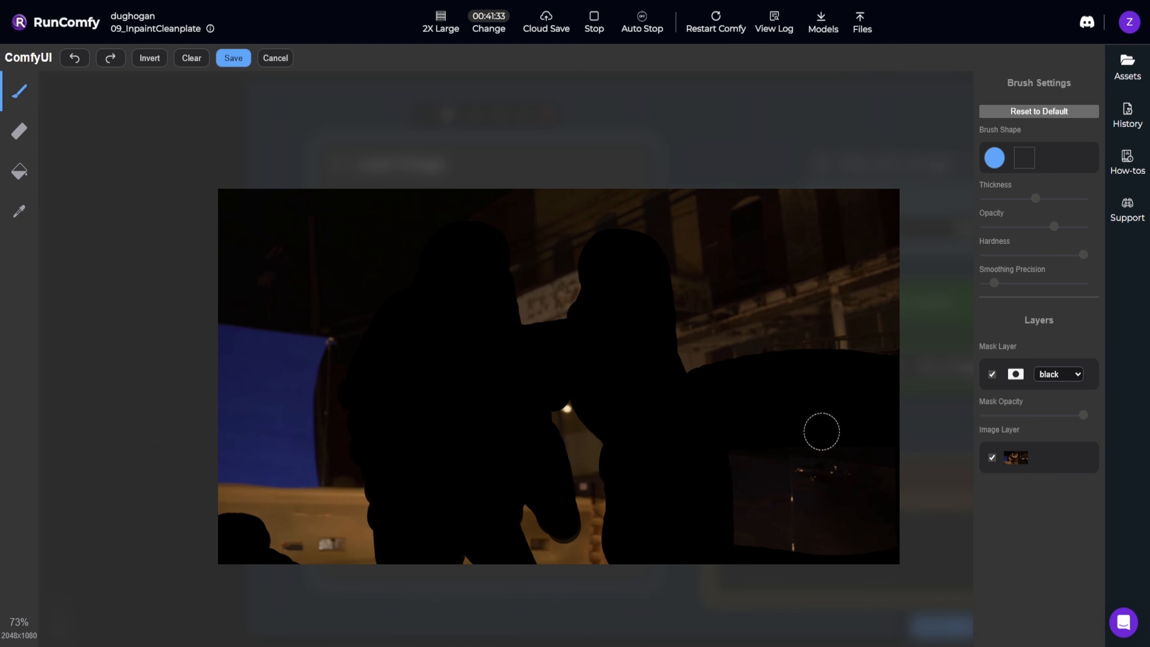
{"action": "mouse_move", "coordinate": [875, 463]}
{"action": "left_mouse_down"}
{"action": "mouse_move", "coordinate": [667, 491]}
{"action": "mouse_move", "coordinate": [868, 517]}
{"action": "mouse_move", "coordinate": [777, 551]}
{"action": "left_mouse_up"}
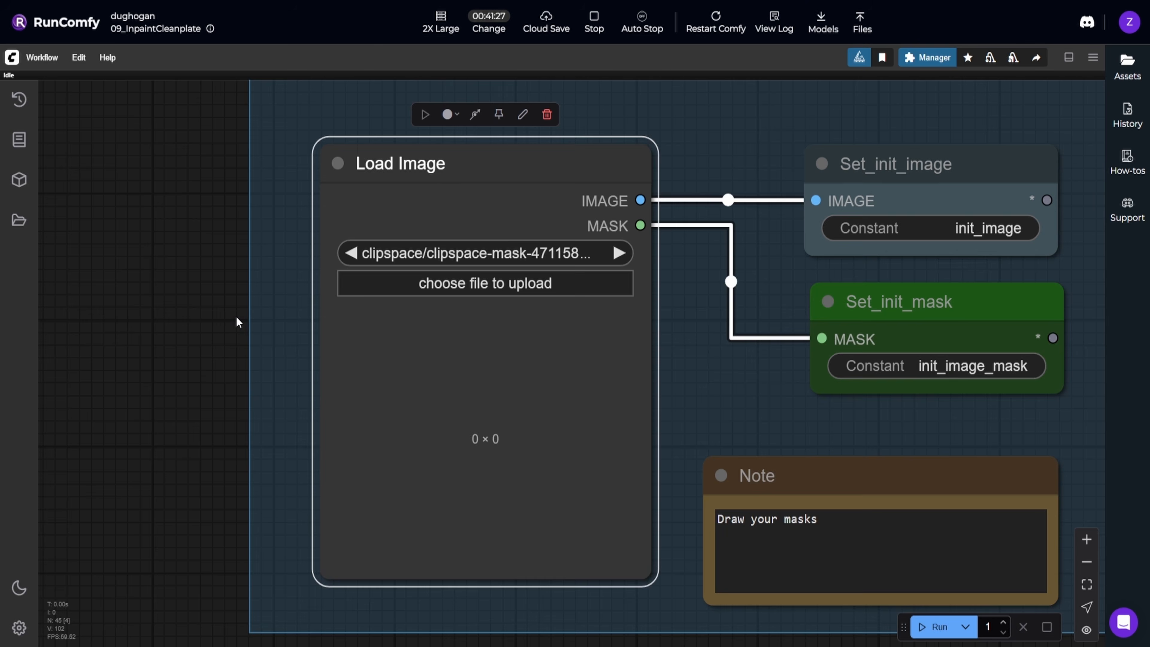
- Shorten the String Constant Multiline prompt to "empty city street" and run the workflow
{"action": "scroll", "coordinate": [237, 318], "scroll_direction": "down", "scroll_amount": 13}
{"action": "left_click_drag", "start_coordinate": [208, 334], "coordinate": [955, 426]}
{"action": "scroll", "coordinate": [313, 448], "scroll_direction": "up", "scroll_amount": 5}
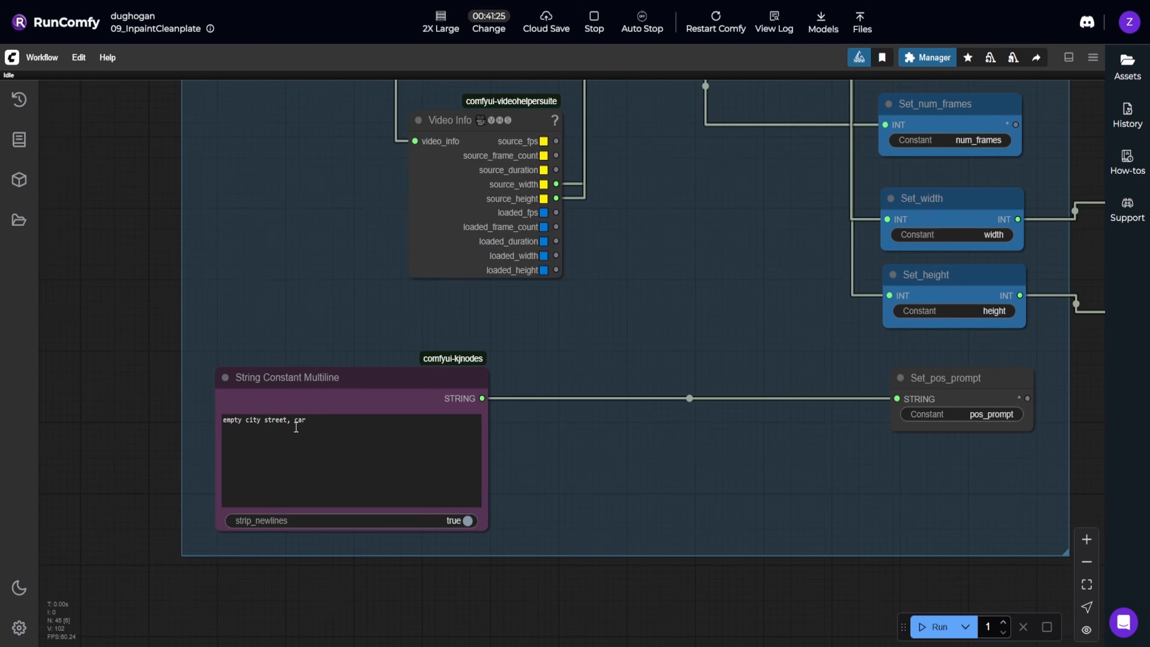
{"action": "left_click_drag", "start_coordinate": [286, 418], "coordinate": [312, 419]}
{"action": "key", "text": "BackSpace"}
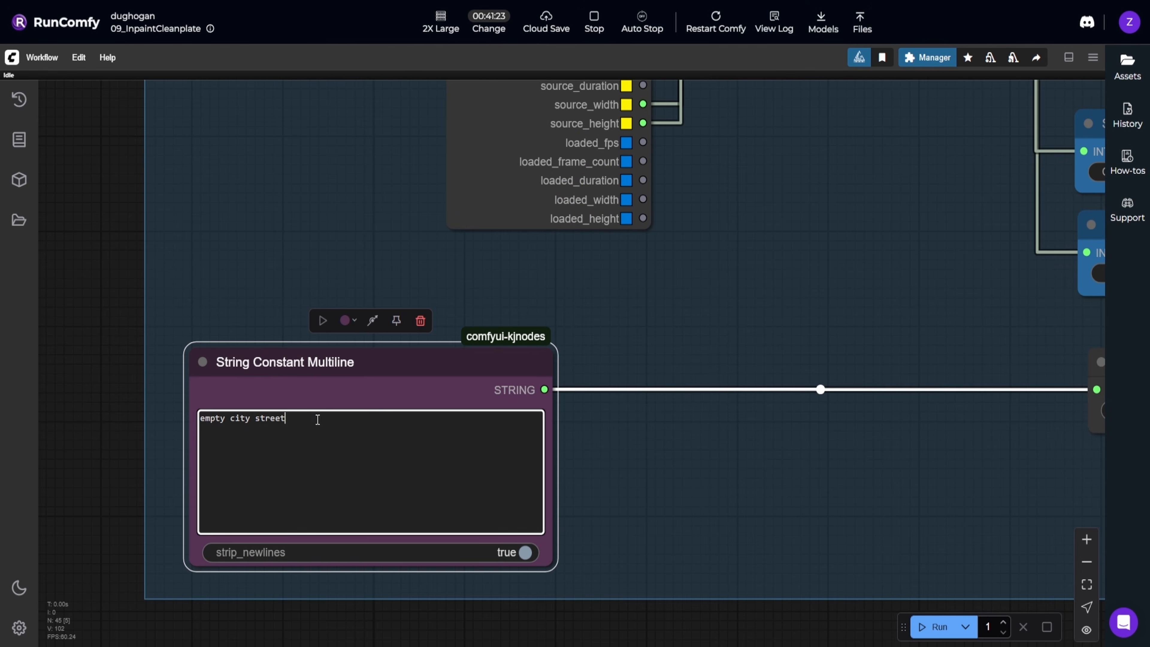
{"action": "left_click", "coordinate": [850, 556]}
{"action": "left_click", "coordinate": [923, 627]}
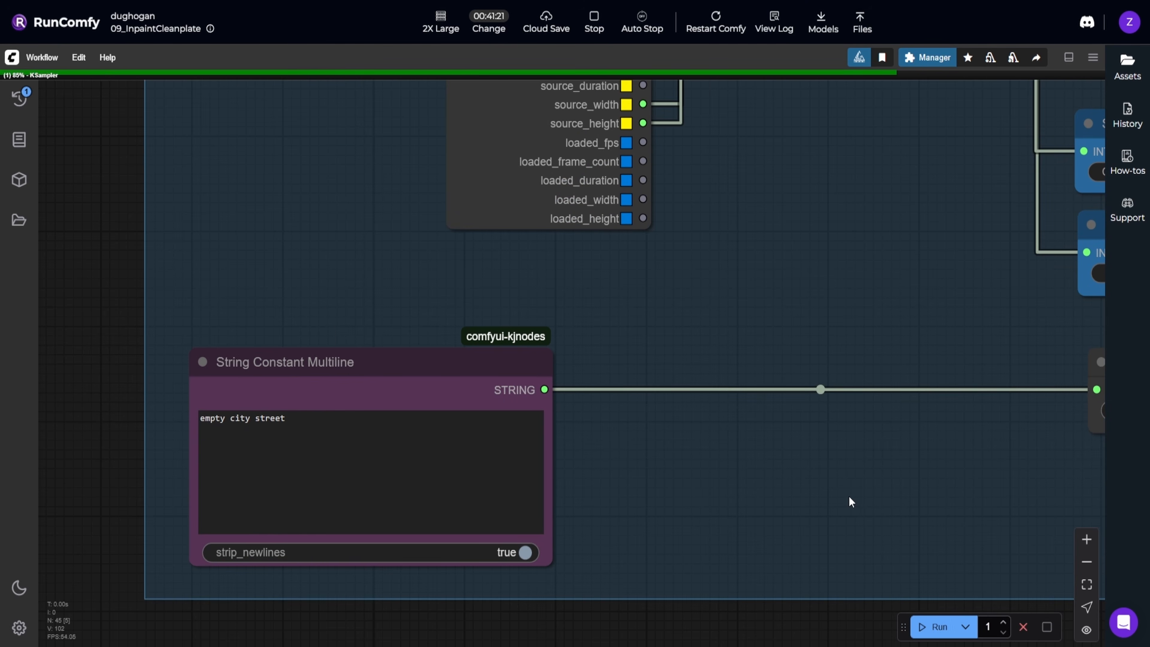
- Follow the run through the KSampler and compare the inpainted frame with the original in the Image Comparer
{"action": "scroll", "coordinate": [851, 496], "scroll_direction": "down", "scroll_amount": 10}
{"action": "left_click_drag", "start_coordinate": [775, 479], "coordinate": [213, 479]}
{"action": "left_click_drag", "start_coordinate": [727, 405], "coordinate": [50, 415]}
{"action": "left_click_drag", "start_coordinate": [942, 412], "coordinate": [561, 430]}
{"action": "left_click_drag", "start_coordinate": [707, 411], "coordinate": [513, 439]}
{"action": "scroll", "coordinate": [513, 440], "scroll_direction": "up", "scroll_amount": 5}
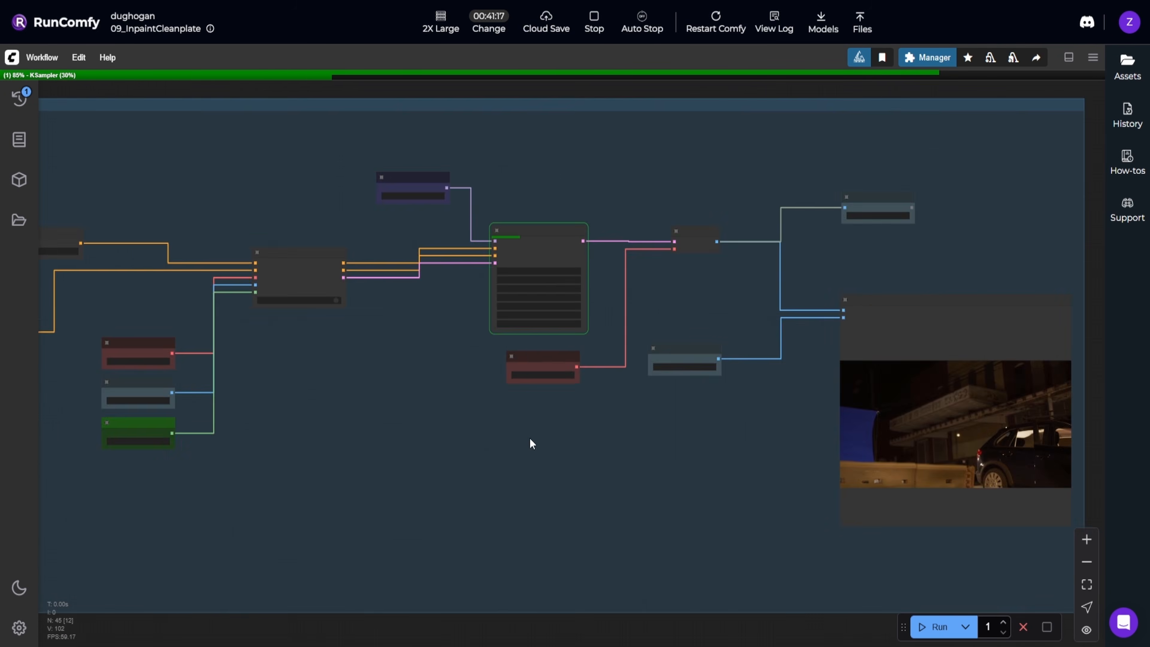
{"action": "left_click_drag", "start_coordinate": [693, 411], "coordinate": [398, 456]}
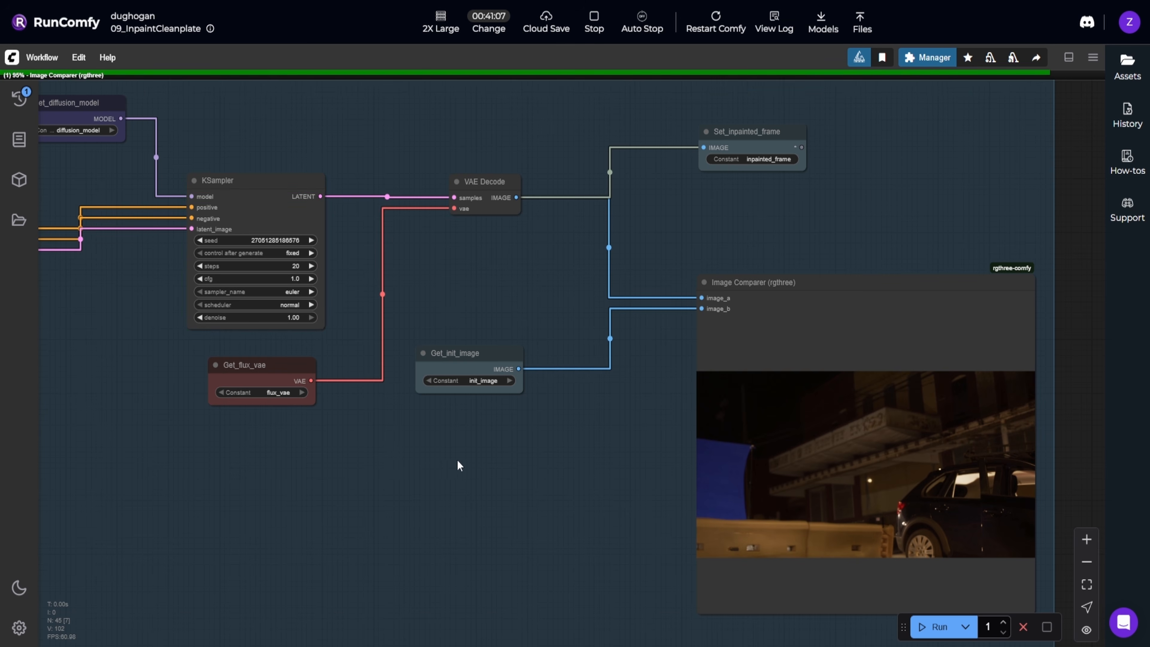
{"action": "scroll", "coordinate": [588, 454], "scroll_direction": "up", "scroll_amount": 1}
{"action": "left_click_drag", "start_coordinate": [619, 448], "coordinate": [270, 421]}
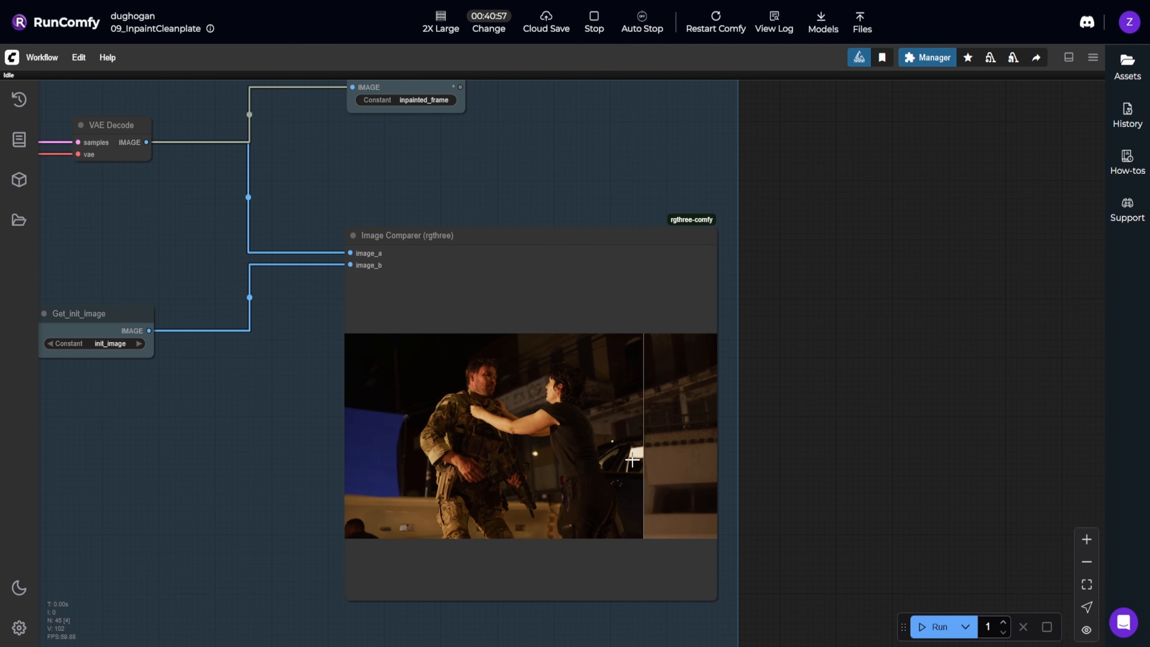
{"action": "scroll", "coordinate": [298, 448], "scroll_direction": "down", "scroll_amount": 4}
{"action": "left_click_drag", "start_coordinate": [216, 454], "coordinate": [596, 404]}
{"action": "scroll", "coordinate": [557, 412], "scroll_direction": "down", "scroll_amount": 4}
{"action": "left_click_drag", "start_coordinate": [449, 430], "coordinate": [846, 386]}
{"action": "scroll", "coordinate": [679, 430], "scroll_direction": "down", "scroll_amount": 4}
{"action": "scroll", "coordinate": [524, 436], "scroll_direction": "down", "scroll_amount": 3}
{"action": "left_click_drag", "start_coordinate": [524, 436], "coordinate": [627, 382]}
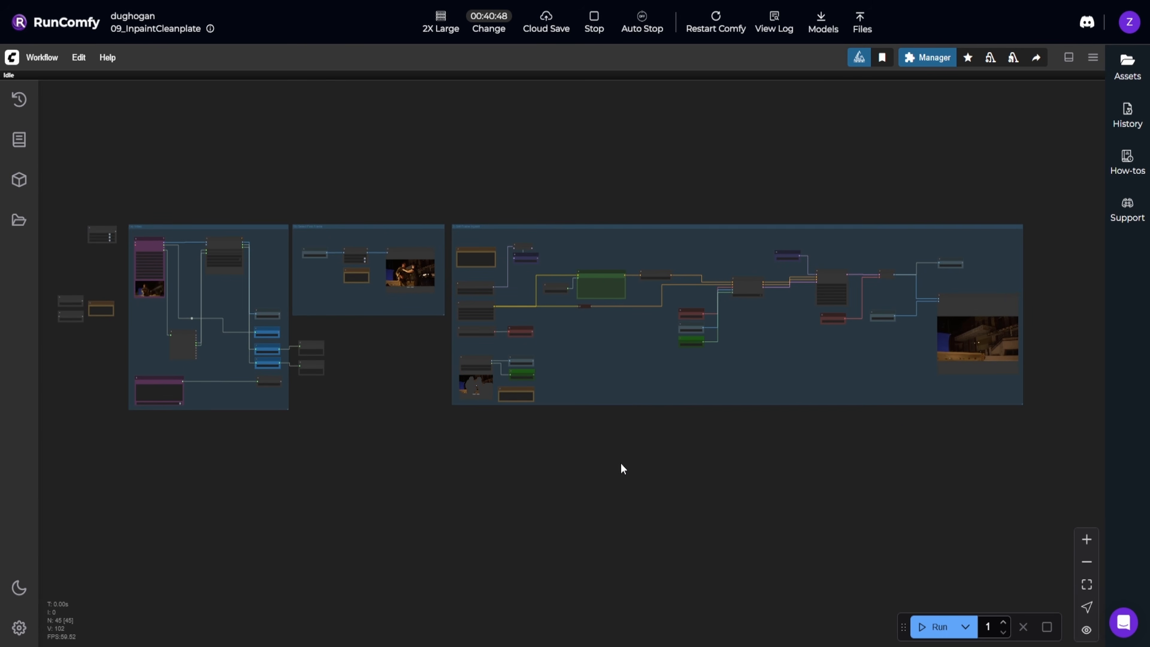